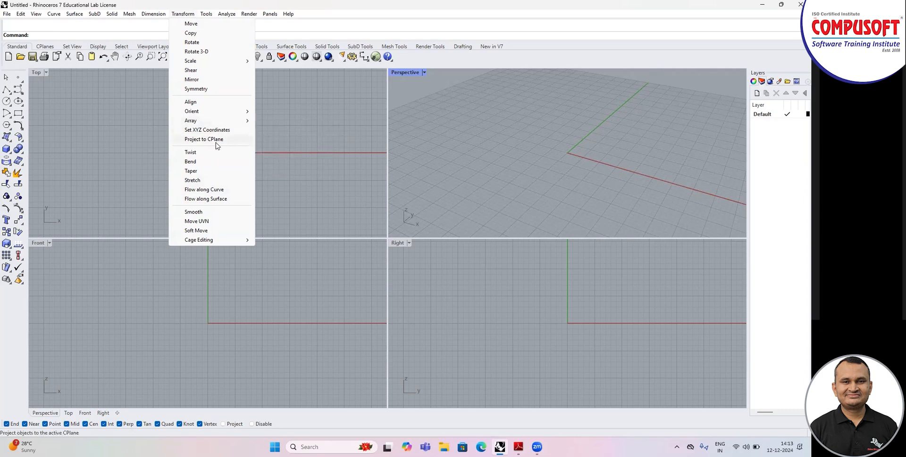
Step: Draw an open degree-3 control-point curve with eight zigzag points in the Top view, from near the origin down past the X axis
left_click(312, 133)
left_click(19, 90)
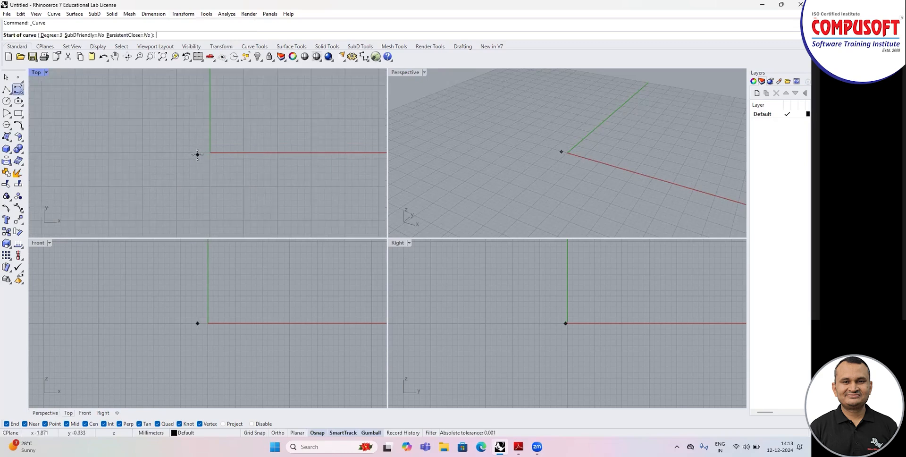
left_click(201, 118)
left_click(240, 102)
left_click(227, 166)
left_click(279, 150)
left_click(254, 186)
left_click(297, 182)
left_click(287, 202)
left_click(314, 199)
right_click(314, 199)
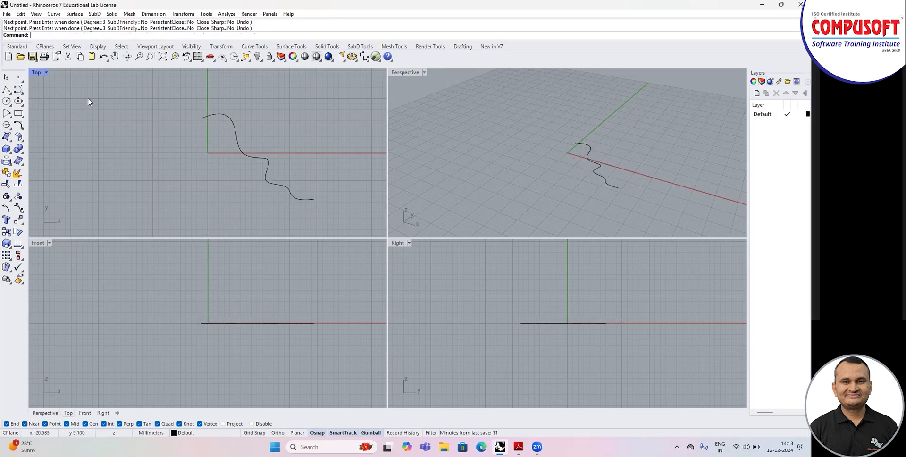
Step: Turn on the curve's control points and raise the six inner points vertically, leaving both end points on the construction plane
double_click(37, 72)
left_click(435, 173)
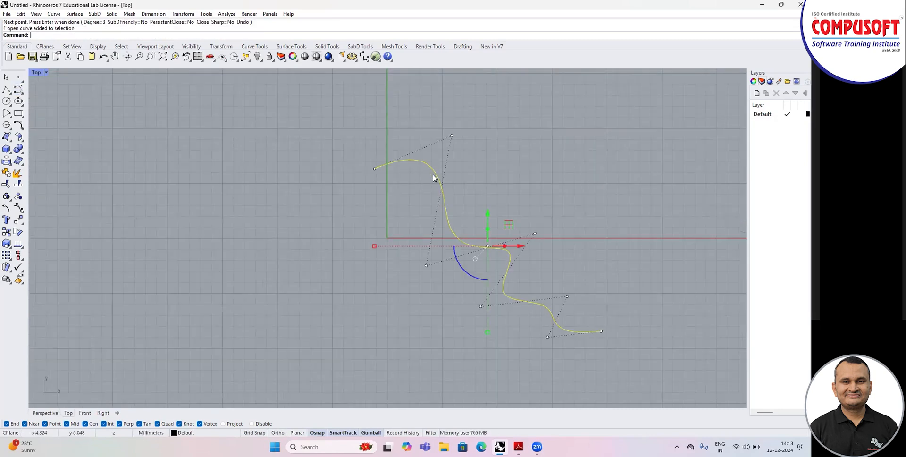
left_click(18, 208)
scroll(274, 204, "down", 5)
left_click_drag(350, 155, 435, 305)
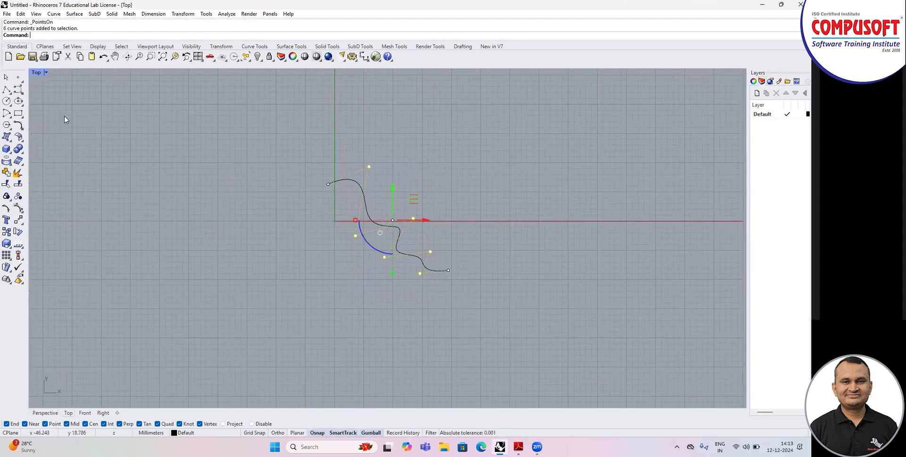
double_click(38, 73)
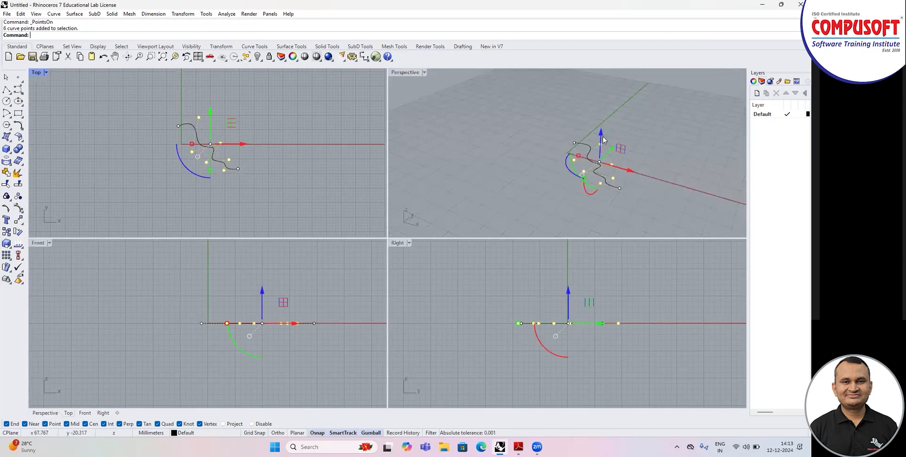
left_click_drag(602, 138, 601, 111)
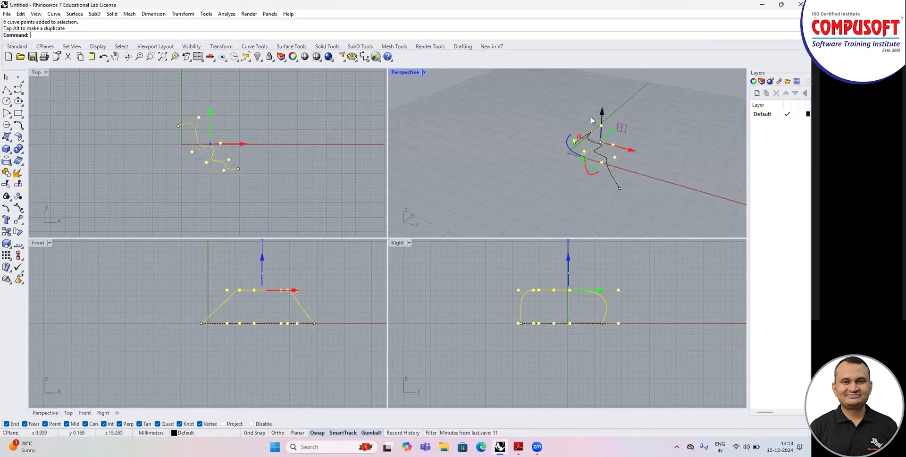
Step: Reshape the raised curve by moving individual control points in the Top and Front views, and turn its control points off
left_click(257, 275)
left_click(254, 290)
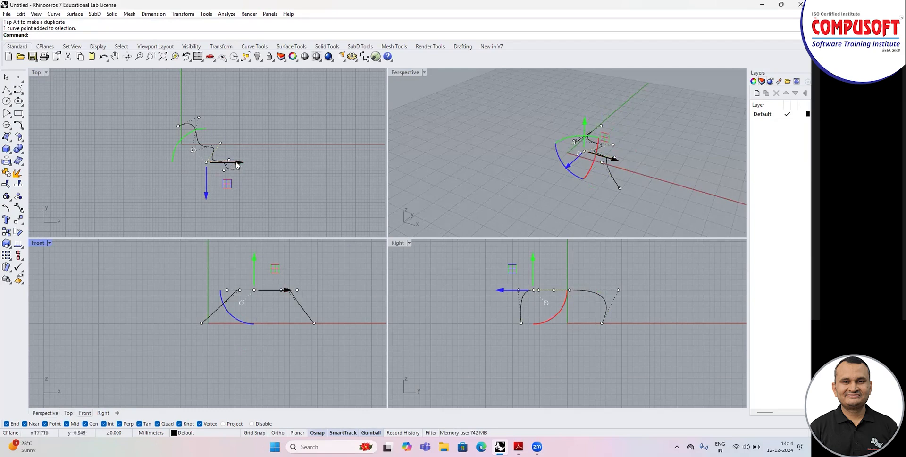
left_click_drag(224, 166, 202, 165)
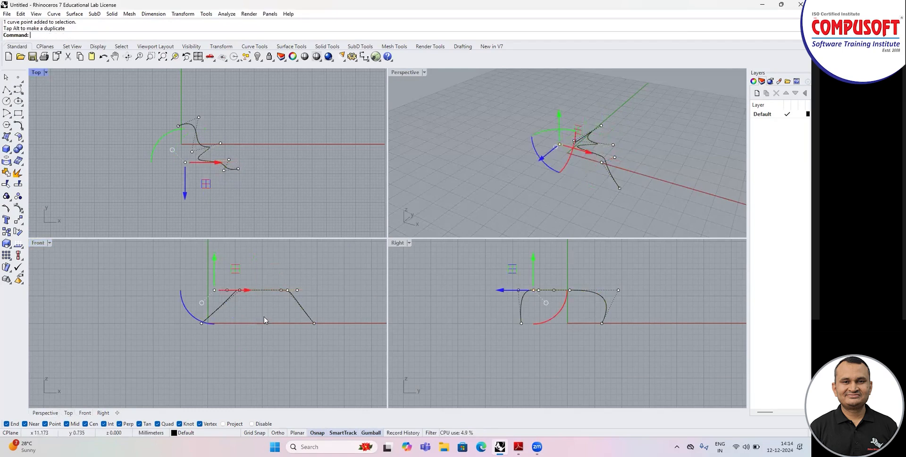
scroll(202, 375, "down", 5)
left_click_drag(210, 308, 252, 279)
left_click(252, 329)
left_click(247, 329)
left_click_drag(247, 329, 247, 336)
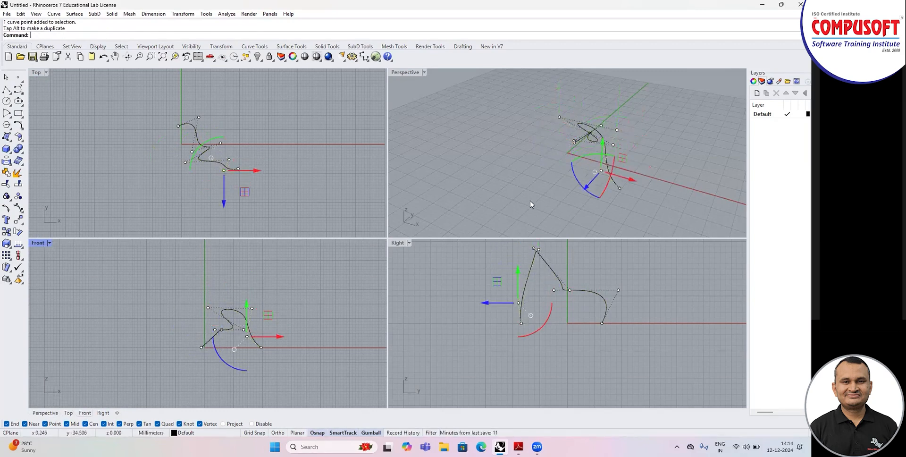
double_click(406, 72)
right_click_drag(230, 204, 333, 222)
key("Escape")
key("Escape")
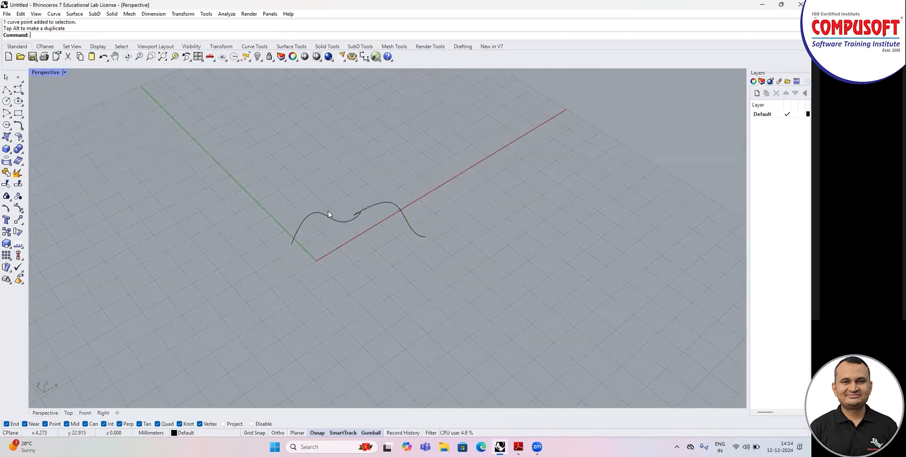
Step: Turn on and select all the curve's control points and flatten them to the ground plane with Set XYZ Coordinates, Set Z aligned to World
left_click(337, 221)
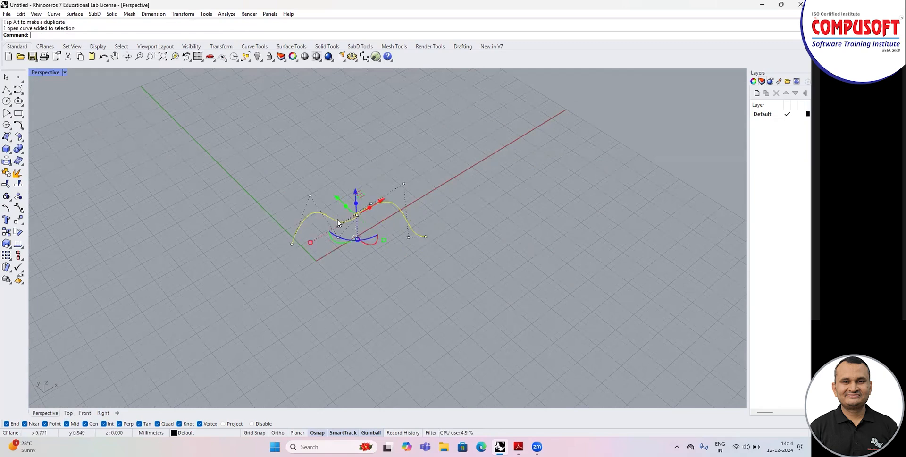
left_click_drag(263, 171, 500, 318)
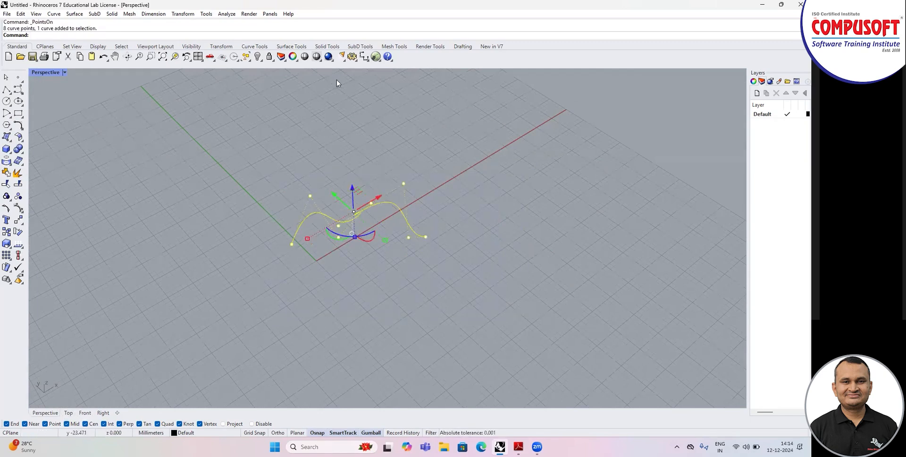
left_click(183, 14)
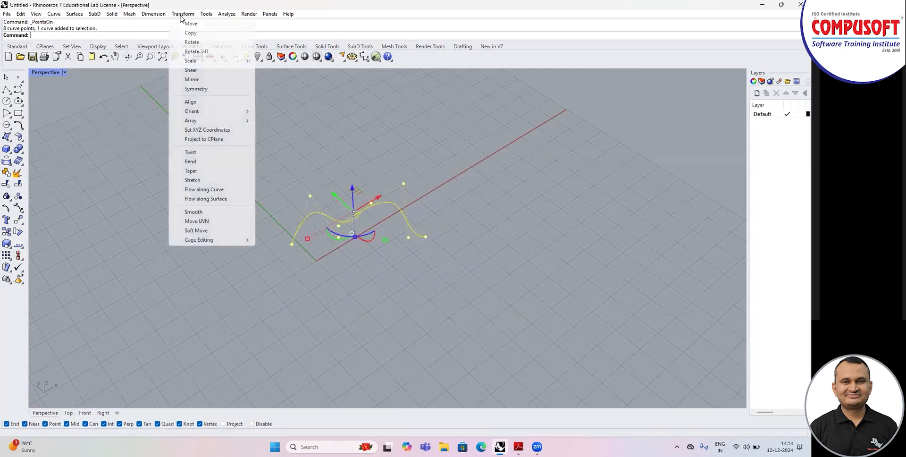
left_click(212, 131)
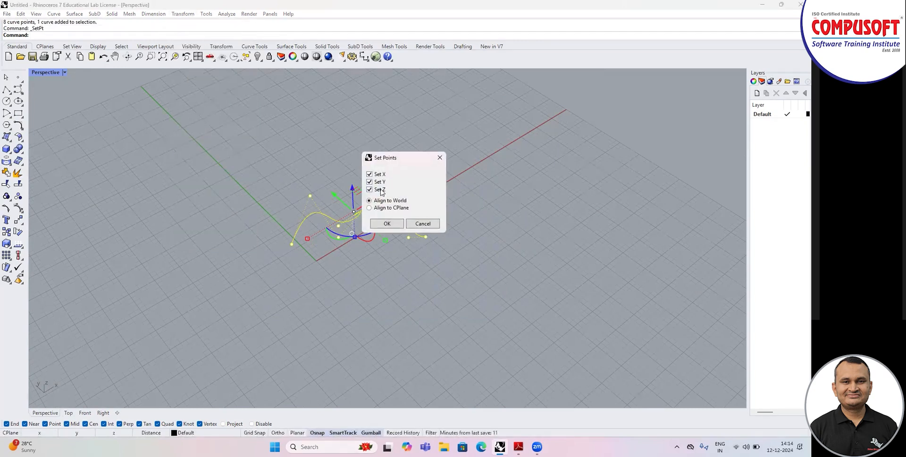
left_click(387, 224)
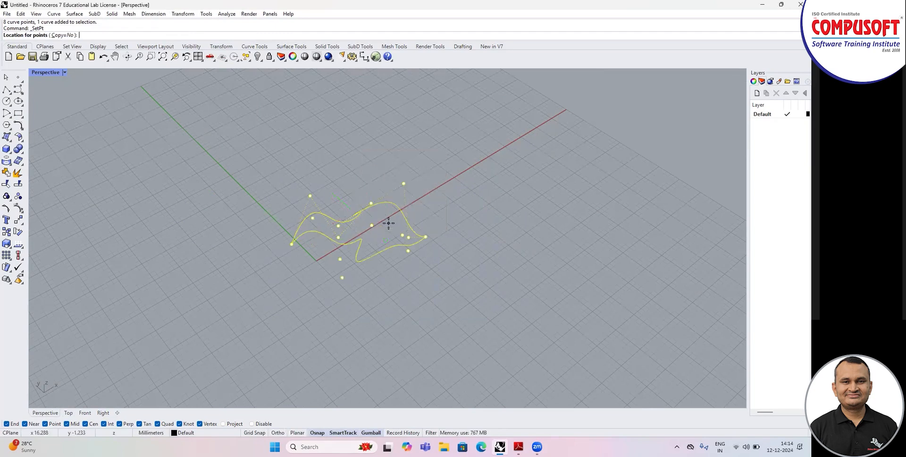
left_click(338, 287)
right_click_drag(394, 283, 433, 249)
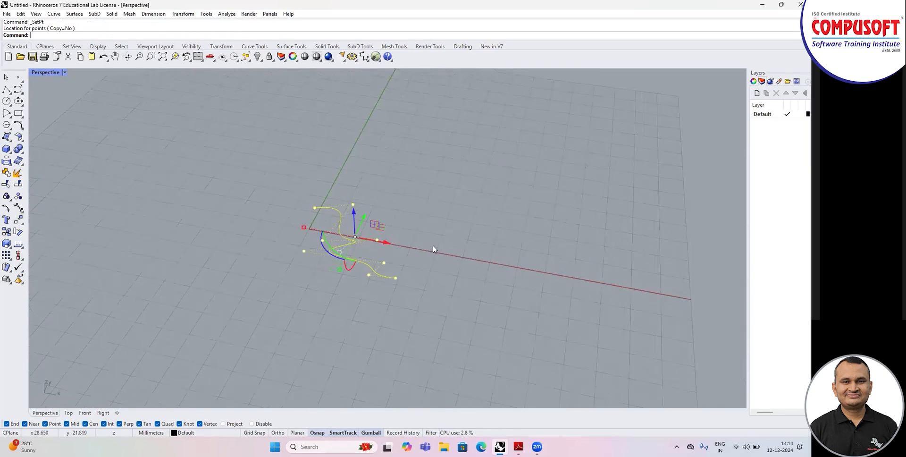
Step: Repeat the set points command with only Set Y, aligned to World, to line up all the curve's control points parallel to the X axis
right_click(432, 245)
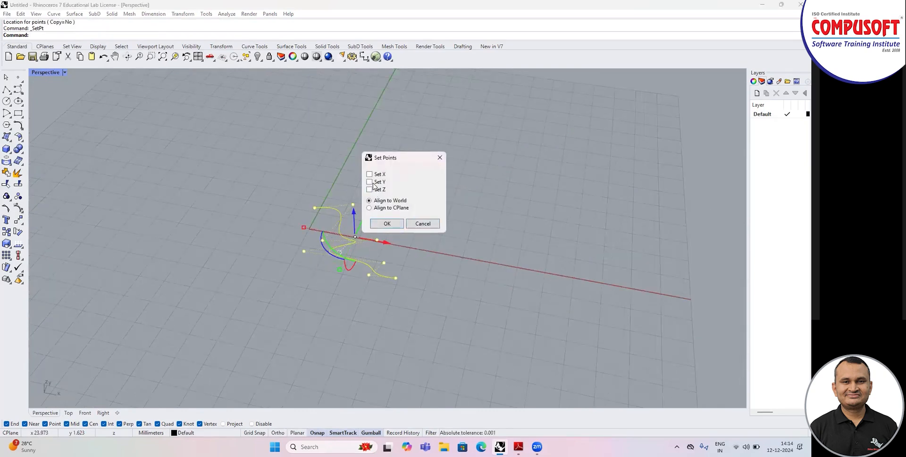
left_click(386, 225)
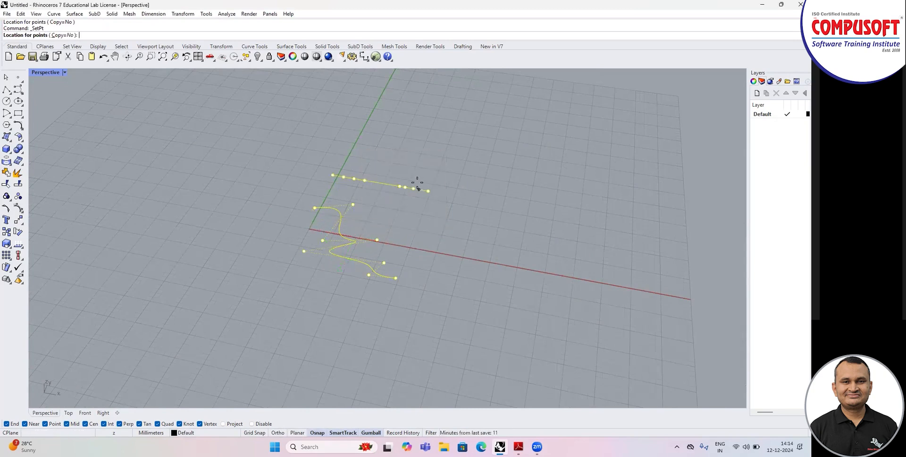
left_click(380, 258)
right_click_drag(344, 235, 427, 236)
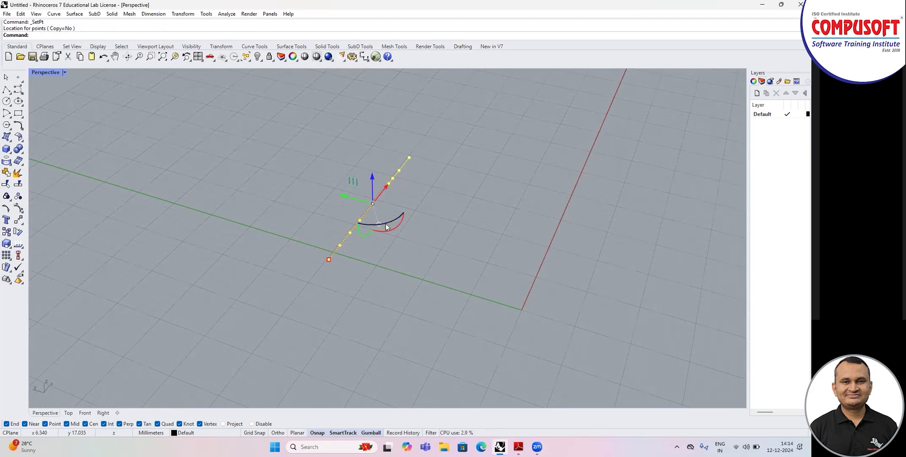
Step: Delete the straightened curve from the scene
left_click(281, 226)
right_click_drag(282, 226, 346, 188)
left_click(344, 188)
key("Delete")
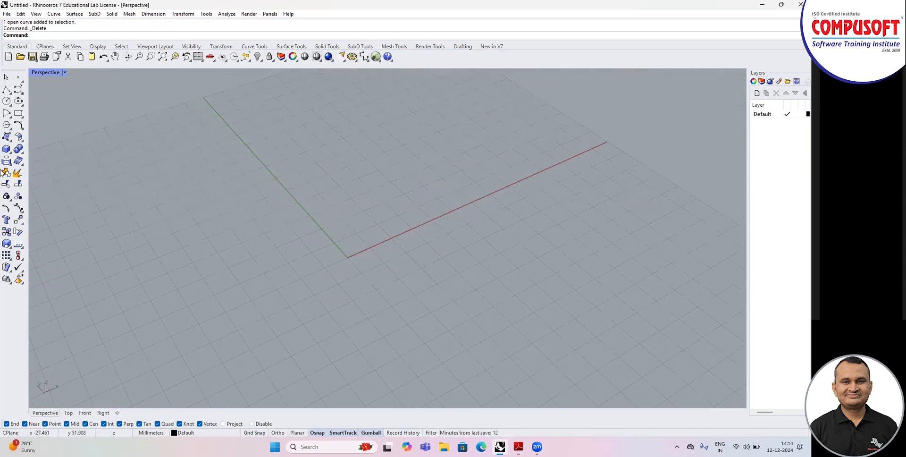
Step: Create a rectangular 3-point plane surface starting near the origin, with its first edge along the X axis and its width in the Y direction
left_click(11, 141)
left_click(9, 140)
left_click(8, 139)
left_click(10, 141)
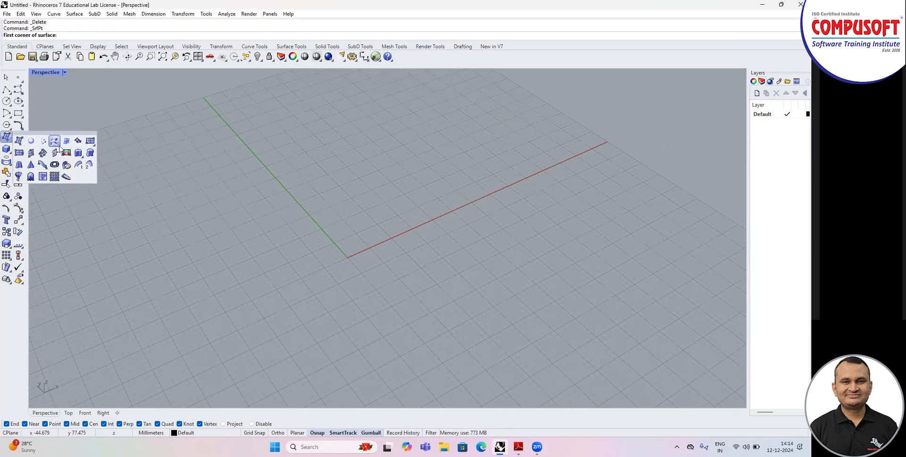
left_click(19, 153)
right_click_drag(264, 253, 330, 238)
left_click(315, 262)
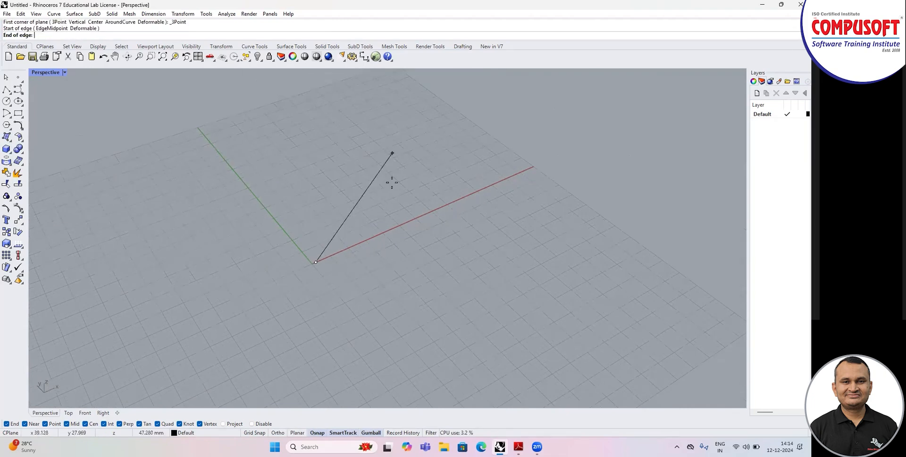
left_click(451, 201)
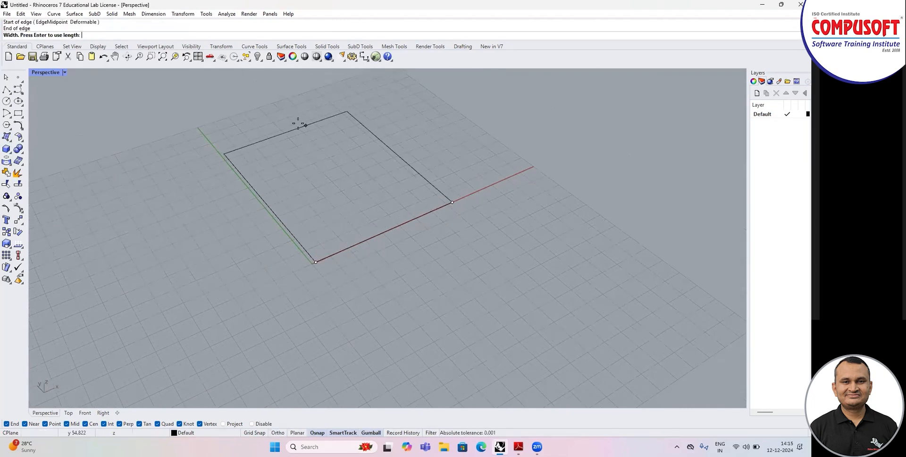
left_click(298, 64)
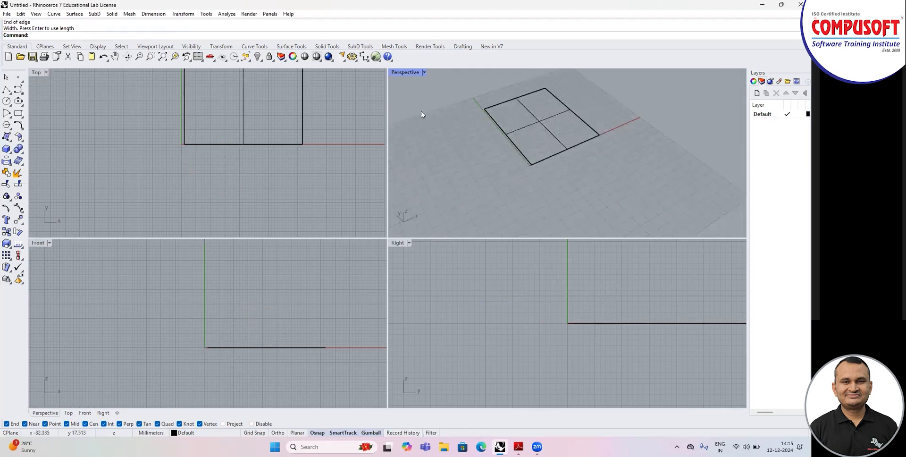
Step: Set the Perspective view to Shaded display and maximise it
left_click(423, 73)
left_click(421, 114)
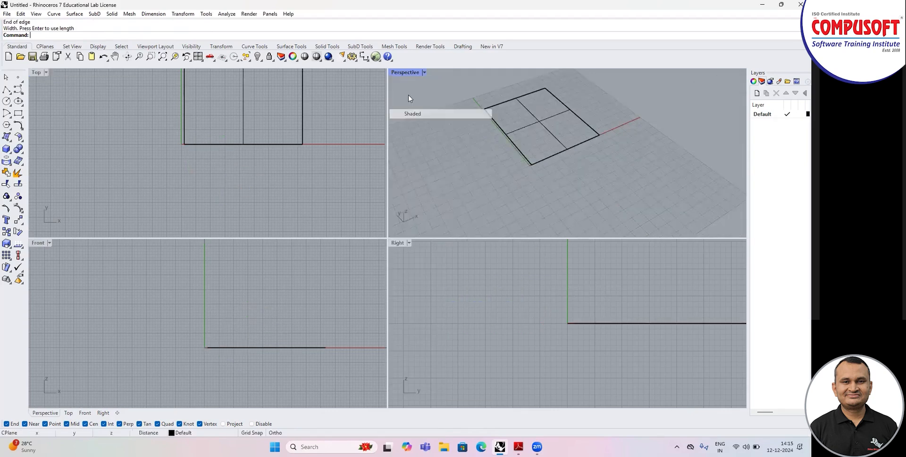
double_click(396, 76)
scroll(235, 251, "down", 2)
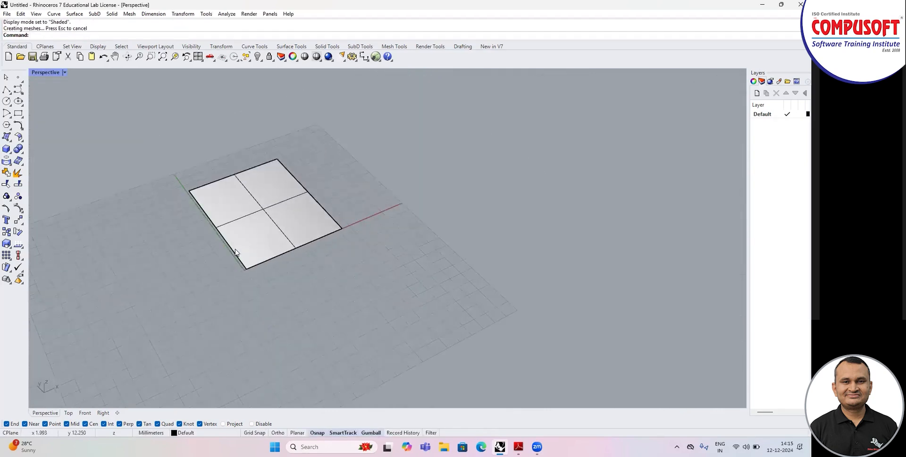
Step: Rebuild the plane surface with a point count of 20 in U and V and degree 3 in both directions, deleting the input
scroll(235, 251, "up", 2)
type("Rebuild")
key("Return")
left_click(268, 217)
key("Return")
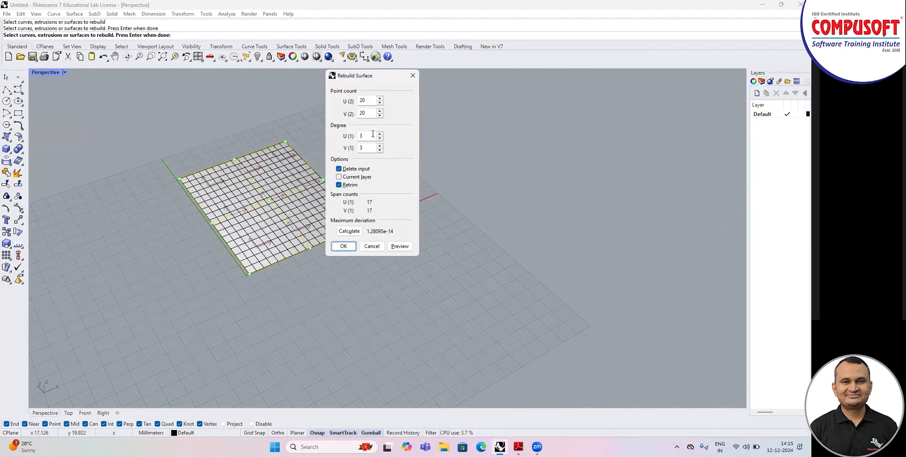
left_click(344, 248)
Step: Turn on the surface's control points and raise all except the three outer rows on each side to form a flat-topped bump
left_click(317, 234)
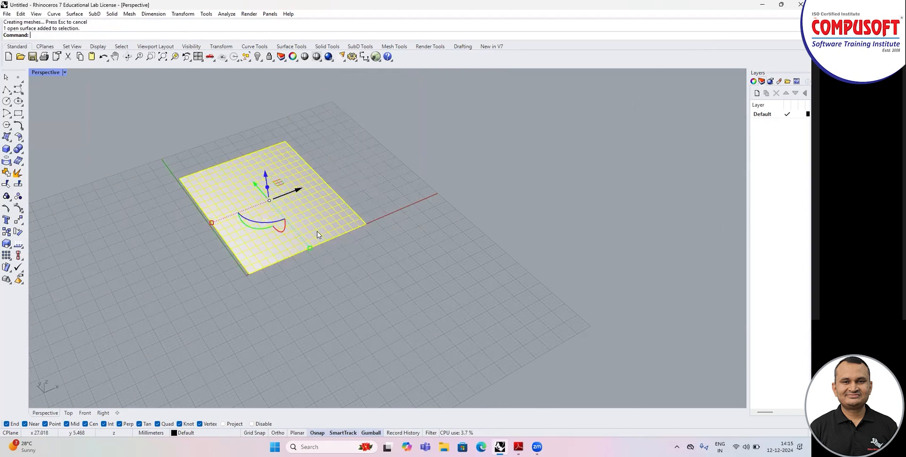
key("F10")
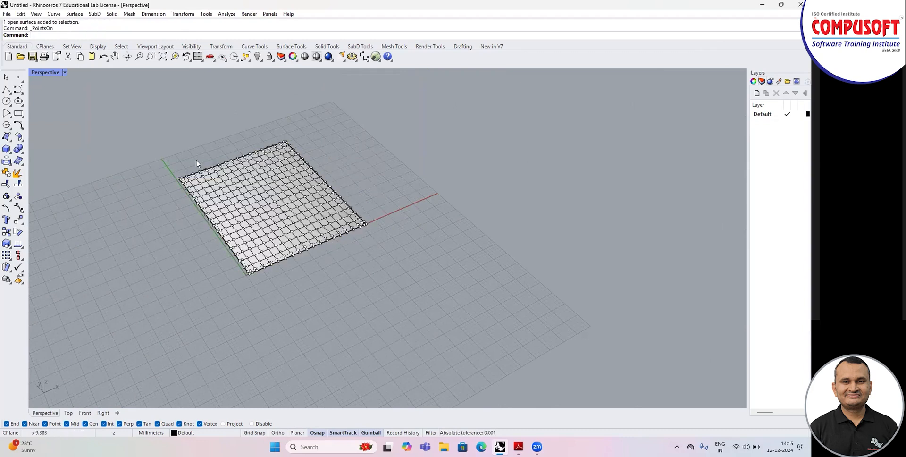
double_click(43, 73)
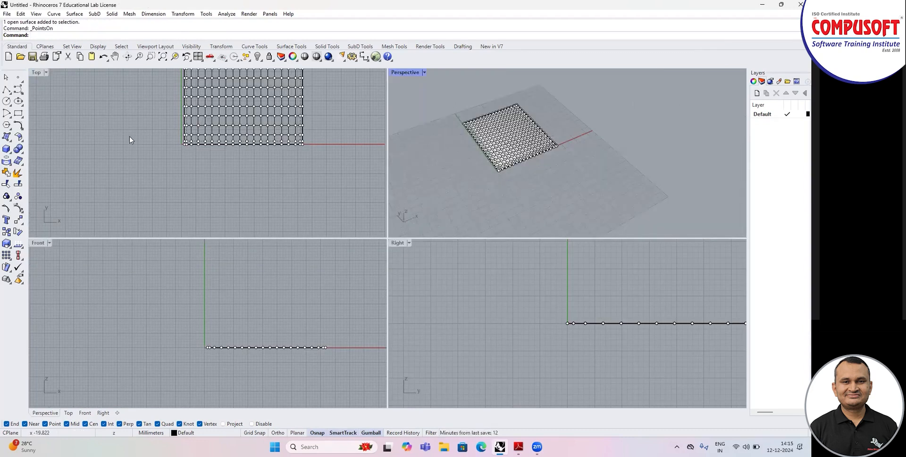
scroll(126, 158, "down", 3)
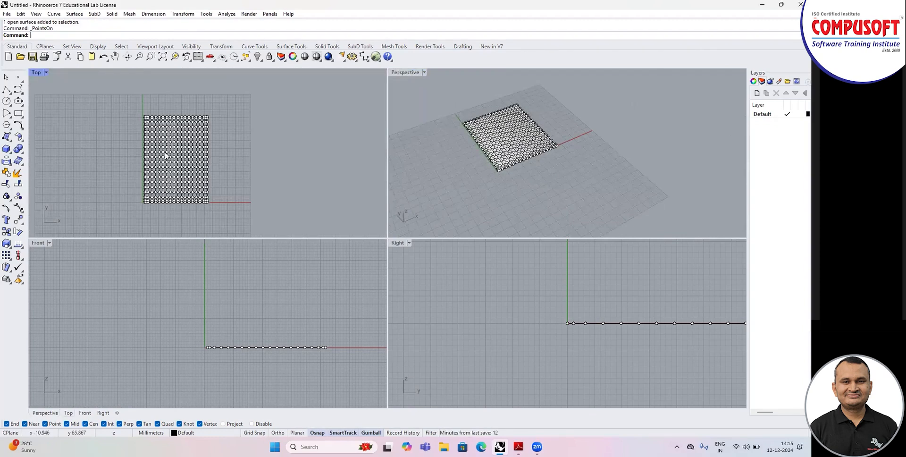
key("ctrl+a")
left_click_drag(127, 103, 200, 219, "ctrl")
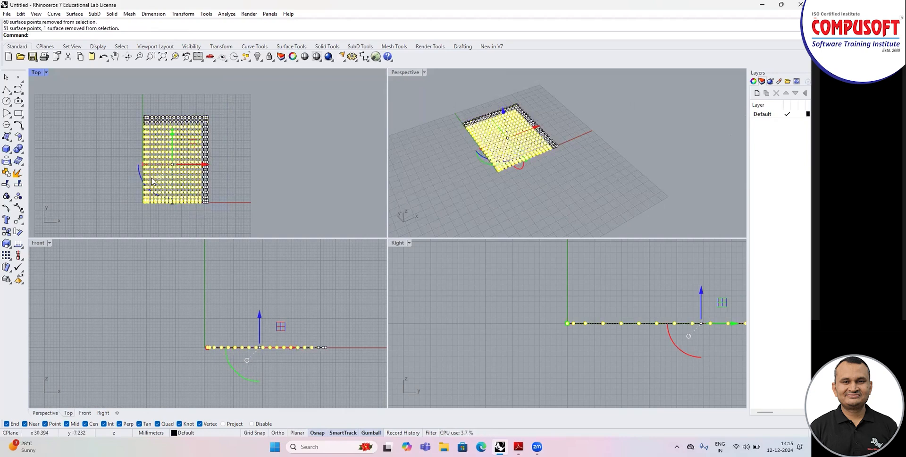
left_click_drag(131, 98, 121, 200, "ctrl")
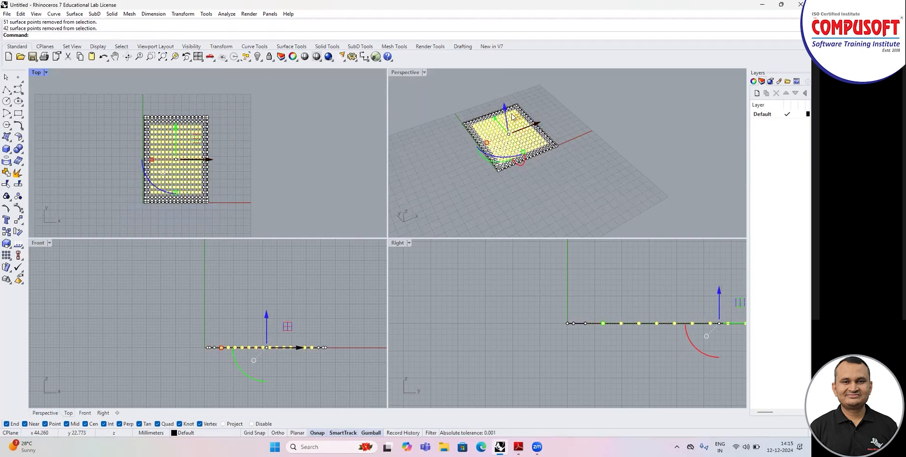
left_click_drag(504, 108, 503, 89)
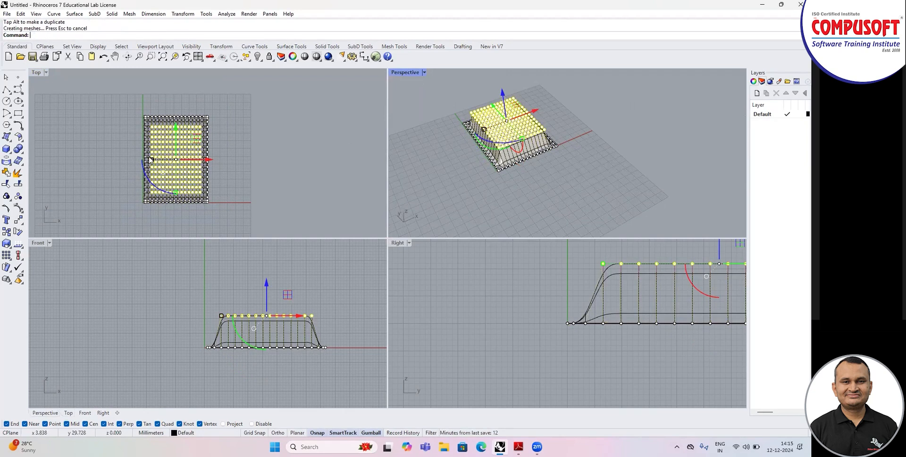
Step: Raise the bump's control points in two stages, first excluding the middle four rows, then one more row in each remaining band
left_click_drag(123, 148, 234, 170, "ctrl")
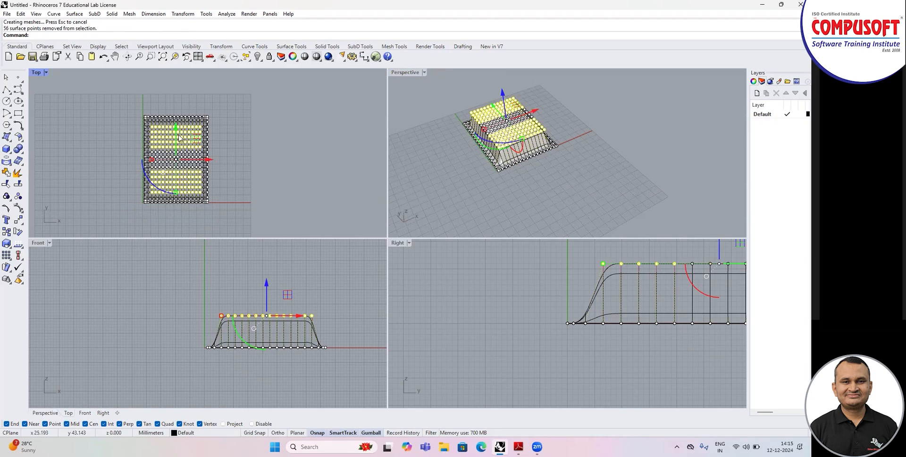
left_click_drag(502, 100, 486, 103)
left_click_drag(134, 181, 208, 195, "ctrl")
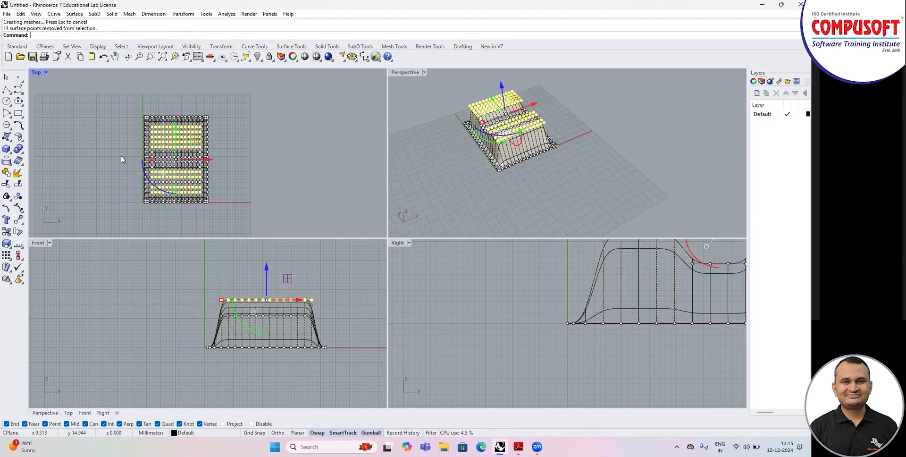
left_click_drag(138, 136, 208, 141, "ctrl")
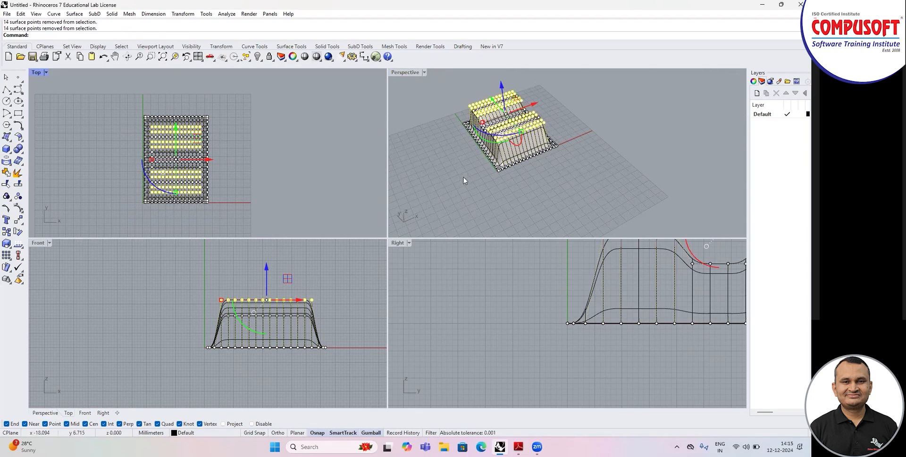
right_click_drag(500, 142, 482, 142)
left_click_drag(486, 105, 484, 93)
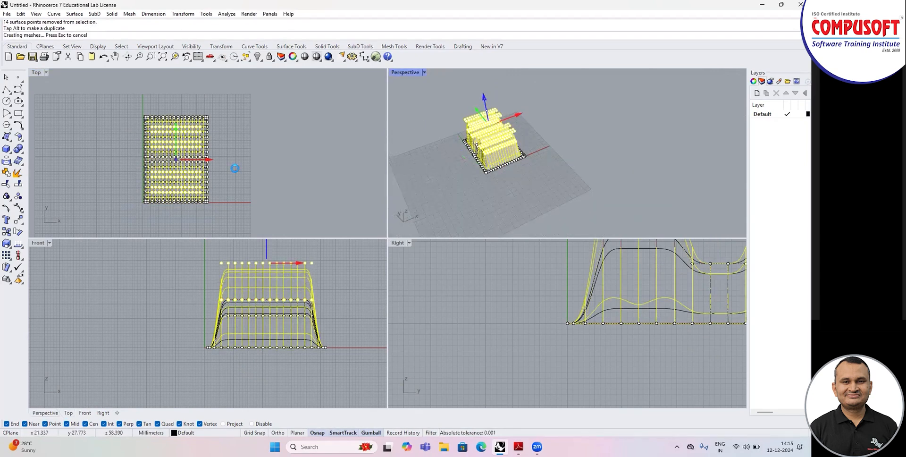
Step: Raise the remaining selected points in three more stages, excluding five middle columns, then four, then three more, and clear the selection
left_click_drag(171, 101, 191, 212, "ctrl")
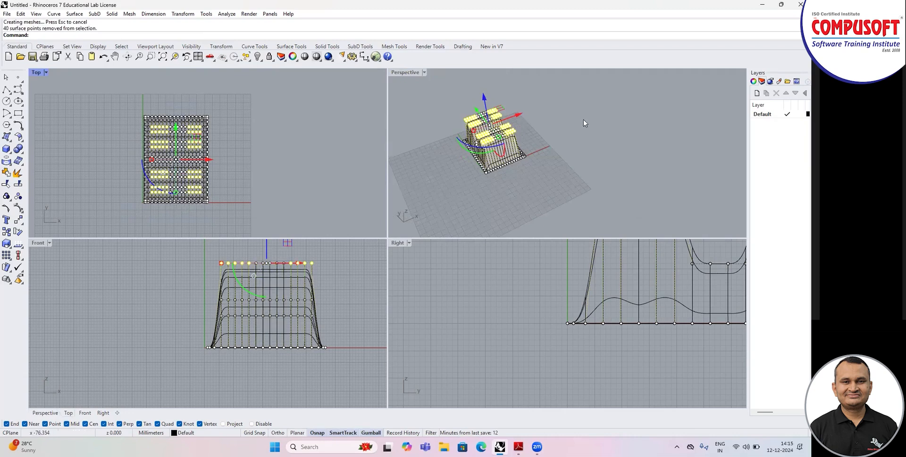
left_click_drag(478, 103, 478, 94)
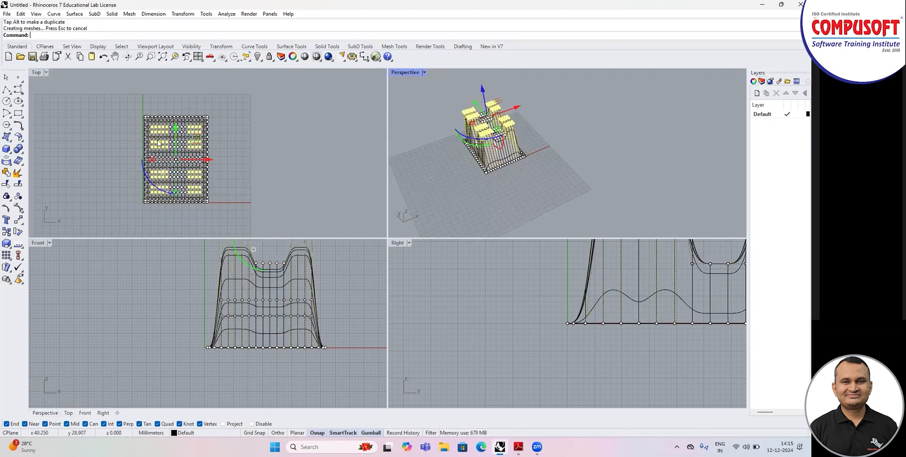
left_click_drag(154, 110, 186, 210, "ctrl")
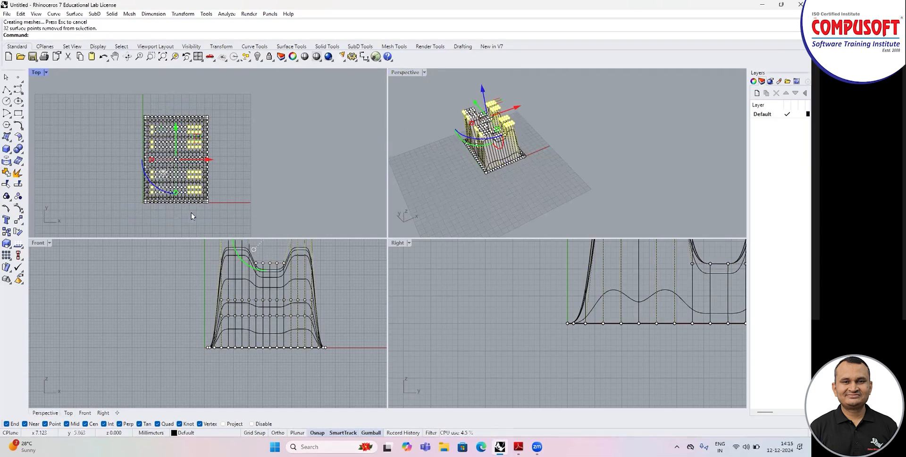
left_click_drag(481, 90, 478, 71)
left_click_drag(191, 98, 203, 211, "ctrl")
scroll(512, 110, "down", 2)
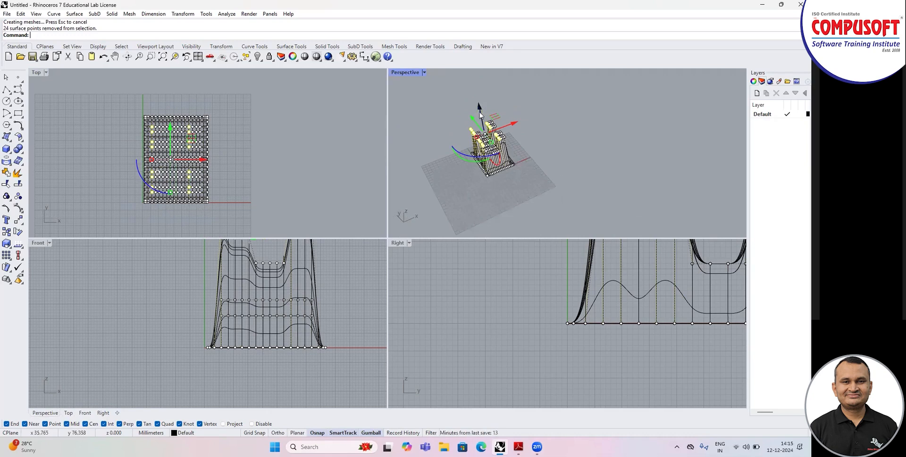
left_click_drag(478, 108, 478, 99)
left_click(394, 85)
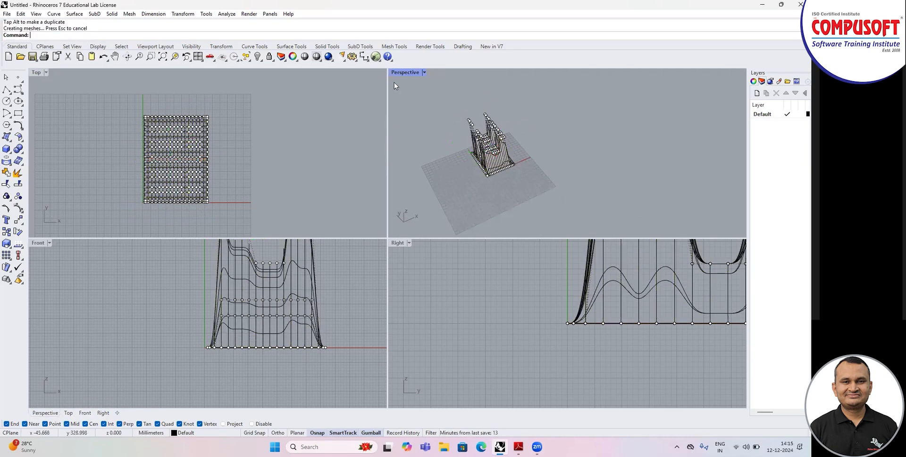
Step: Examine the peaked surface from several angles in the maximised Perspective view and return to the four-view layout
double_click(401, 72)
scroll(348, 242, "up", 3)
scroll(276, 262, "up", 2)
scroll(276, 262, "up", 2)
scroll(347, 264, "down", 5)
right_click_drag(375, 283, 299, 290)
double_click(51, 73)
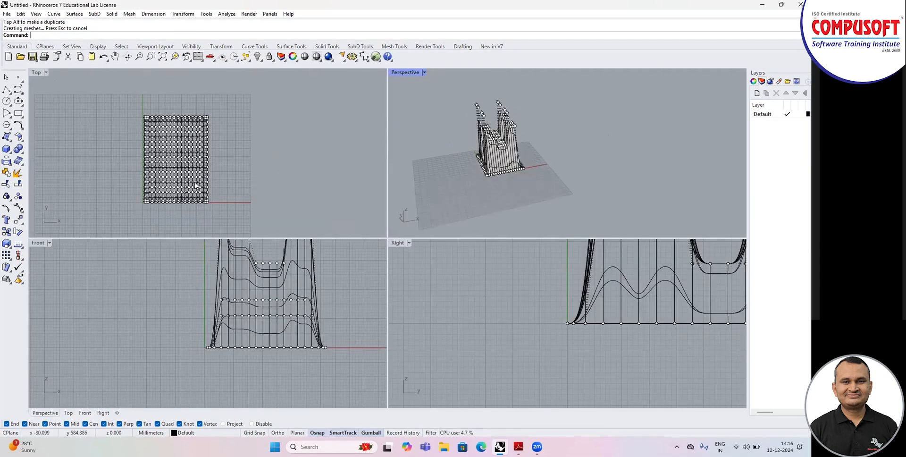
Step: Align the second raised level of control points in the Front view to a slightly lower height using Set XYZ Coordinates with only Set Z, aligned to World
right_click_drag(233, 292, 193, 281)
scroll(194, 282, "up", 2)
scroll(215, 292, "down", 2)
scroll(206, 279, "up", 2)
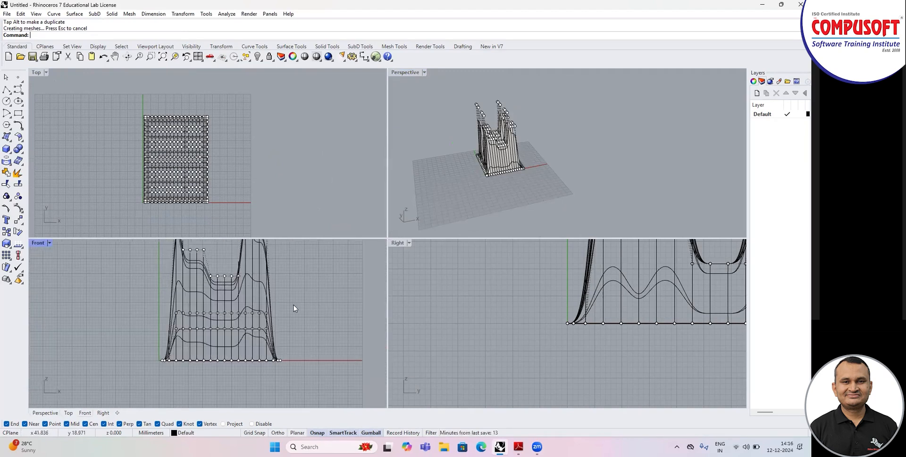
left_click_drag(169, 316, 267, 326)
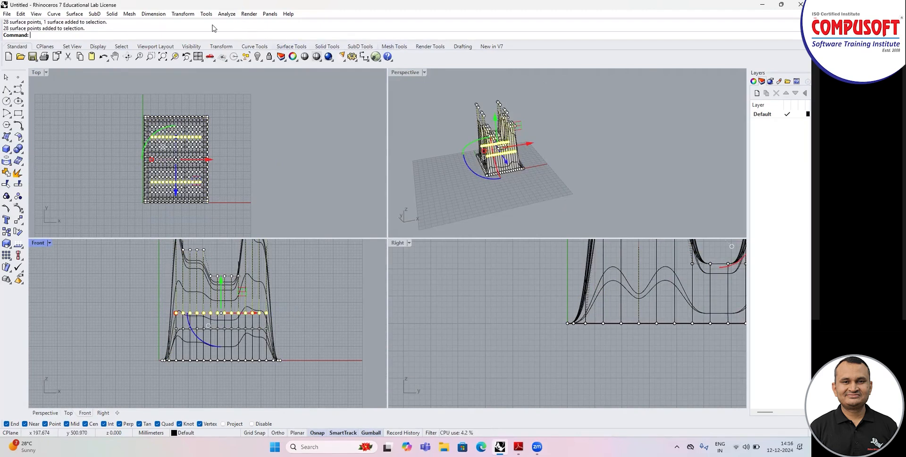
left_click(183, 14)
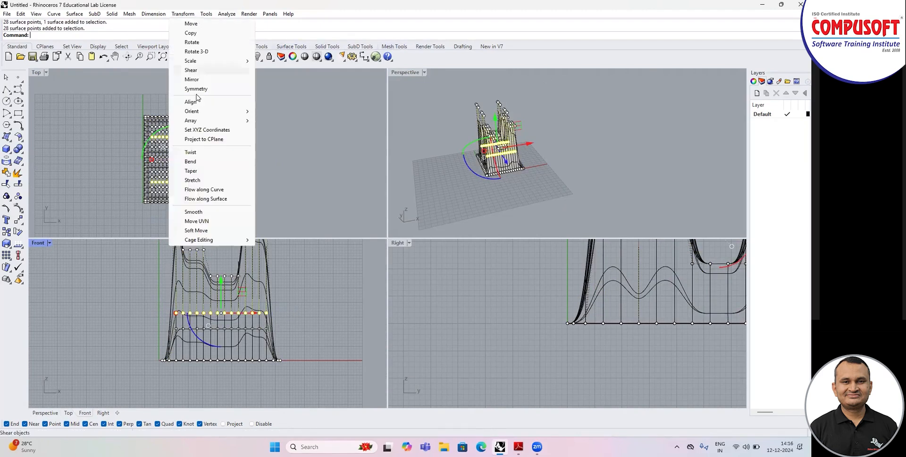
left_click(217, 129)
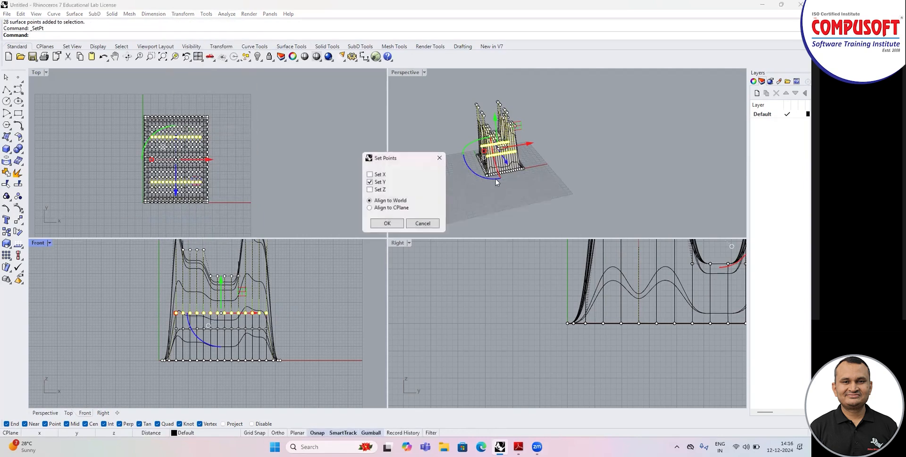
left_click(377, 183)
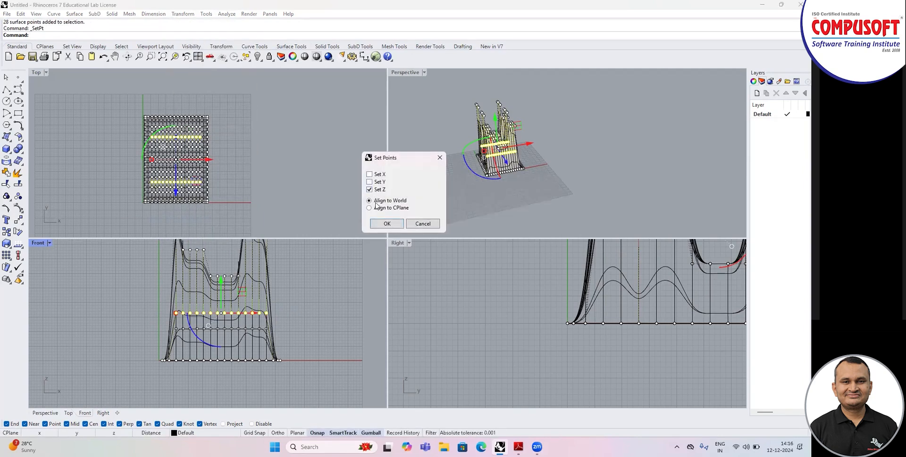
left_click(385, 224)
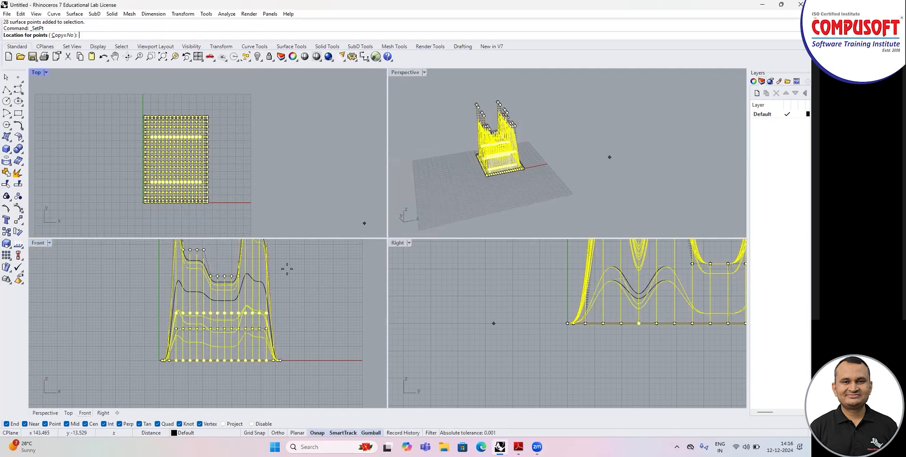
left_click(289, 317)
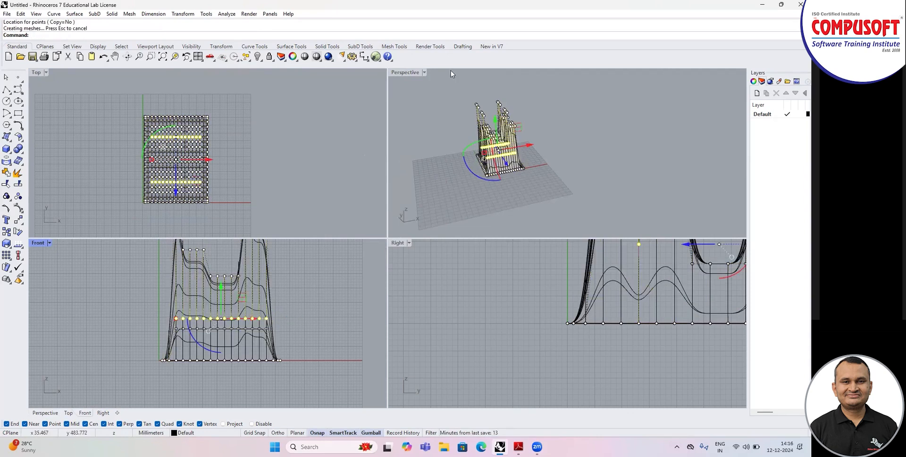
double_click(405, 73)
scroll(367, 200, "up", 5)
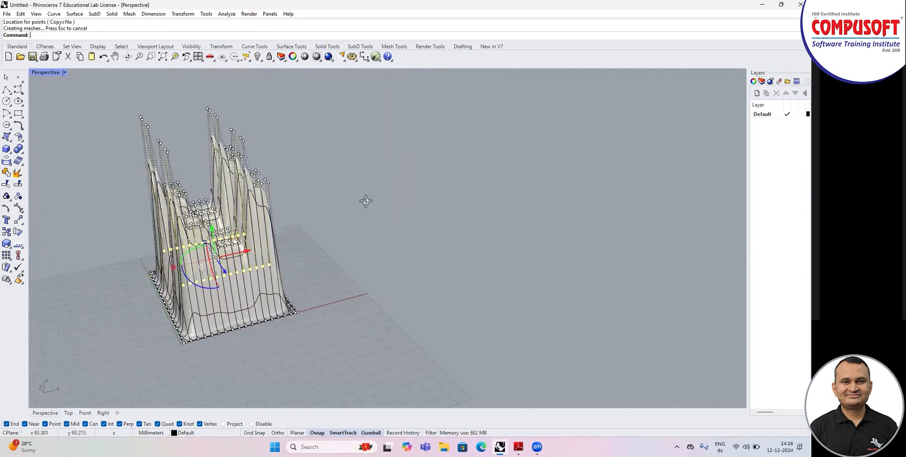
Step: Select all the highest peak control points in the Front view and align them to one common Z height with Set XYZ Coordinates
double_click(46, 73)
scroll(184, 328, "down", 3)
scroll(180, 342, "up", 3)
left_click_drag(148, 260, 247, 313)
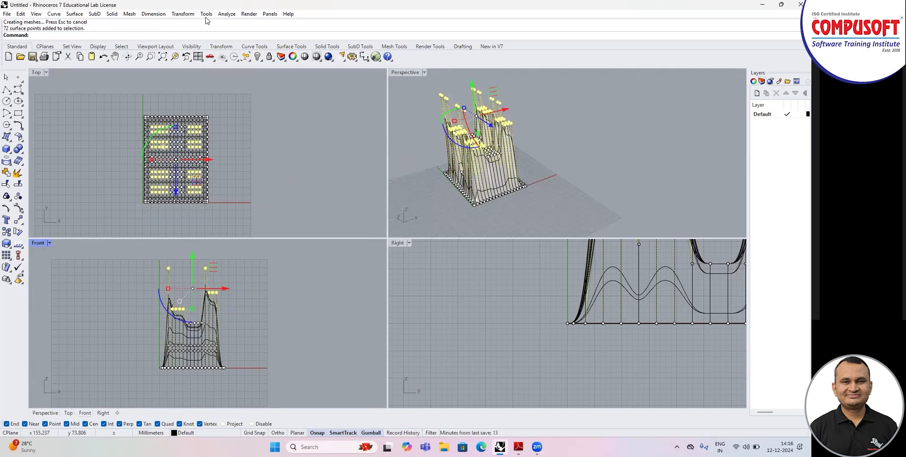
left_click(182, 14)
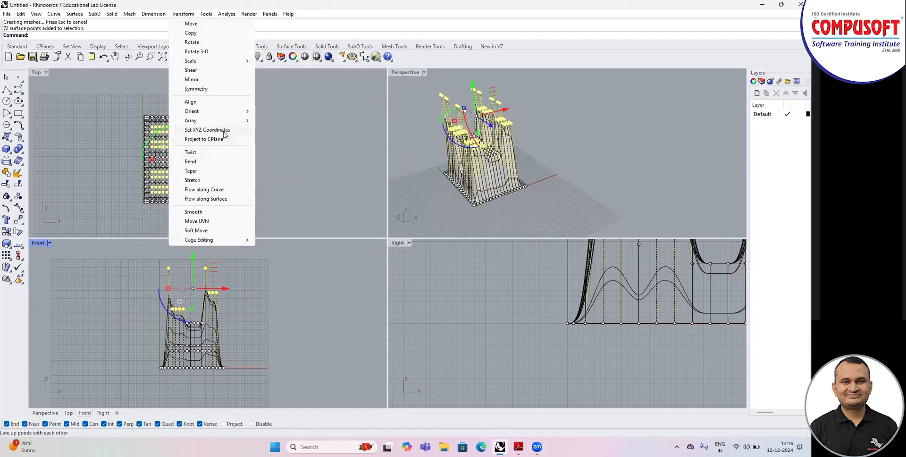
left_click(224, 132)
left_click(391, 226)
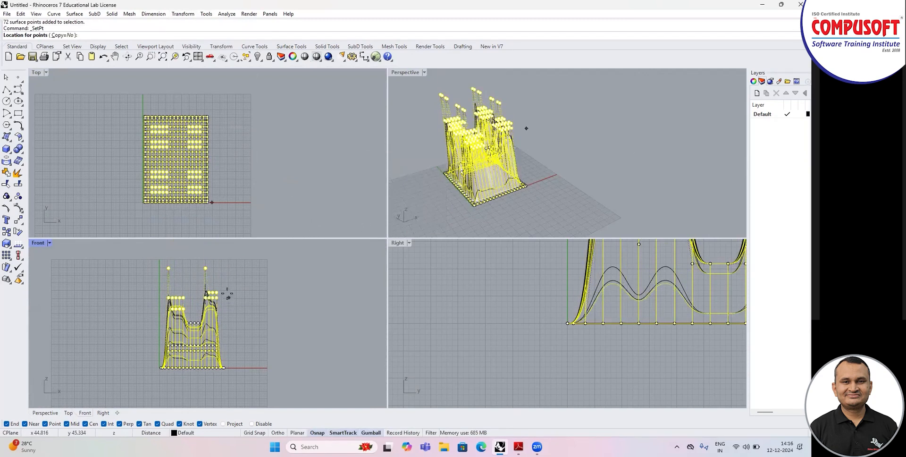
left_click(228, 289)
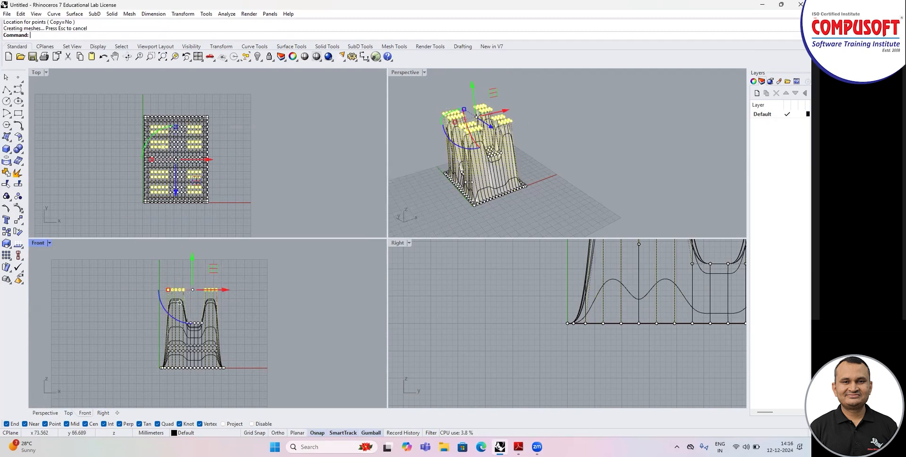
double_click(405, 72)
mouse_move(342, 240)
right_mouse_down()
mouse_move(418, 237)
mouse_move(344, 251)
mouse_move(334, 232)
right_mouse_up()
Step: Turn off the control points and delete the peaked surface
key("Escape")
scroll(178, 208, "down", 5)
left_click(210, 222)
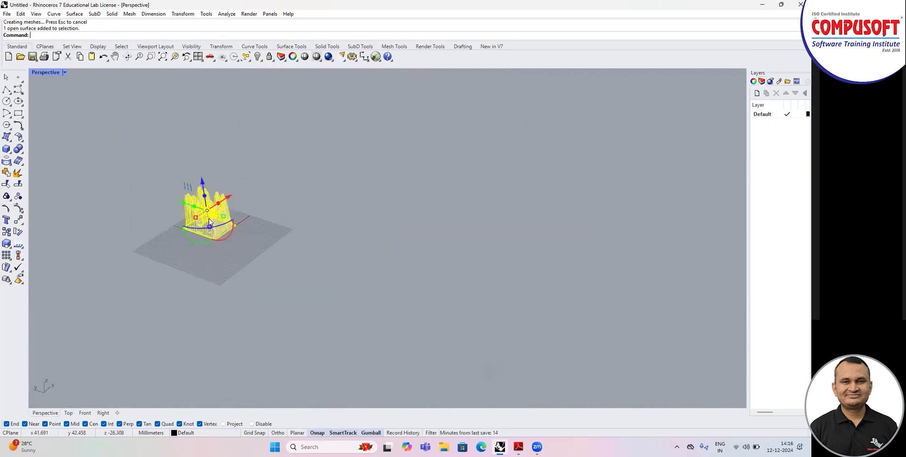
key("Delete")
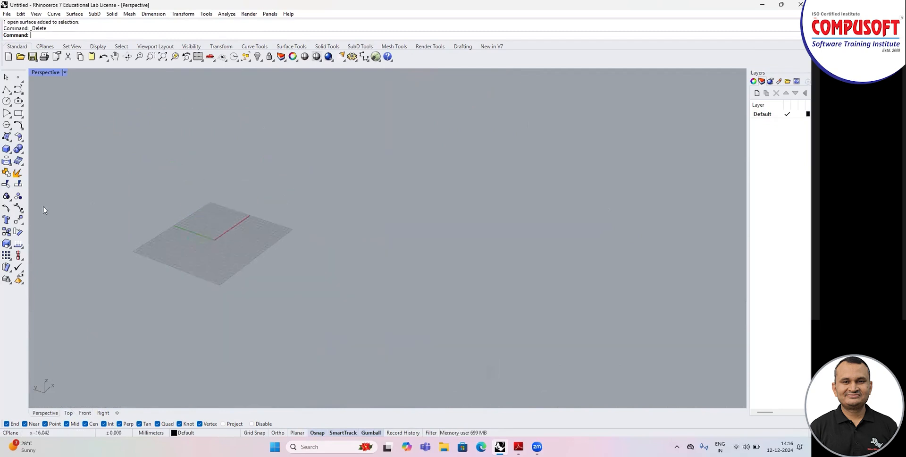
Step: Create a solid sphere centred near the origin and turn on its control points
left_click(10, 152)
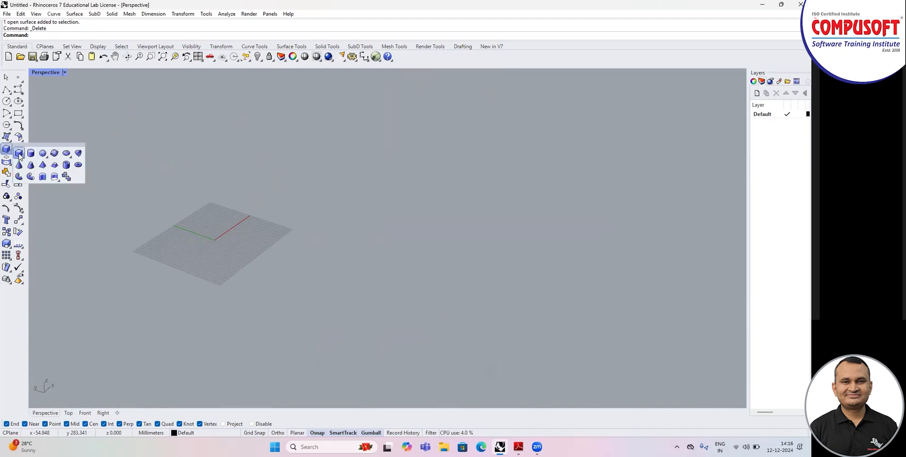
left_click(41, 155)
left_click(229, 233)
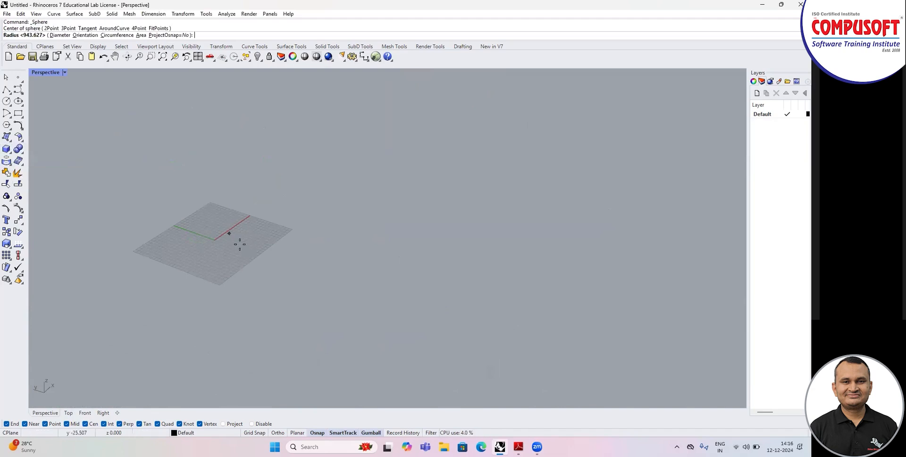
left_click(241, 249)
left_click(235, 245)
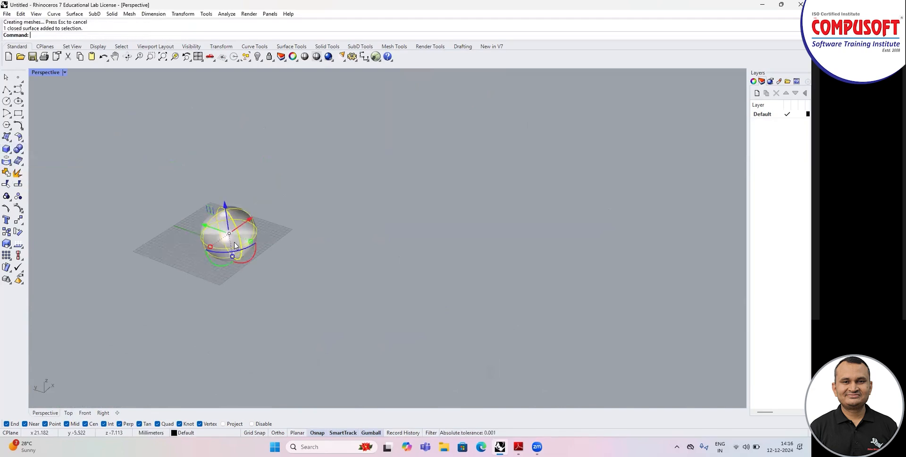
key("F10")
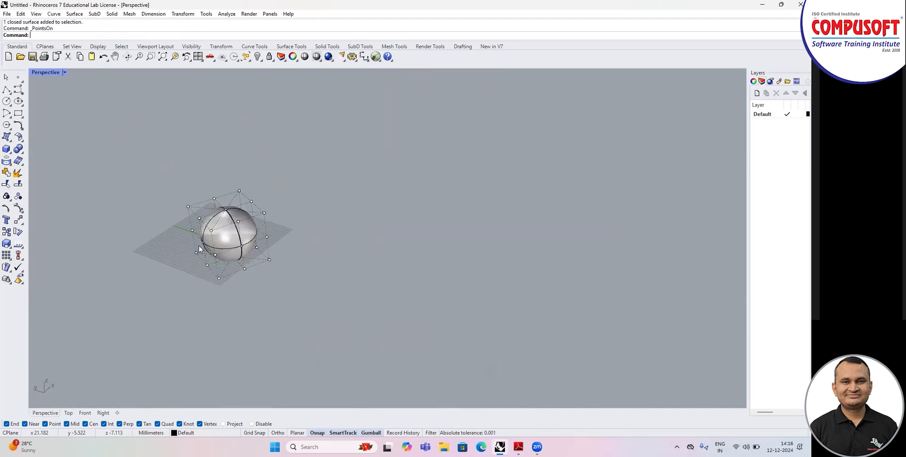
Step: Try to align the sphere's top and middle rows of control points to one height just above the sphere with Set Z, and undo it
double_click(53, 73)
scroll(236, 323, "down", 5)
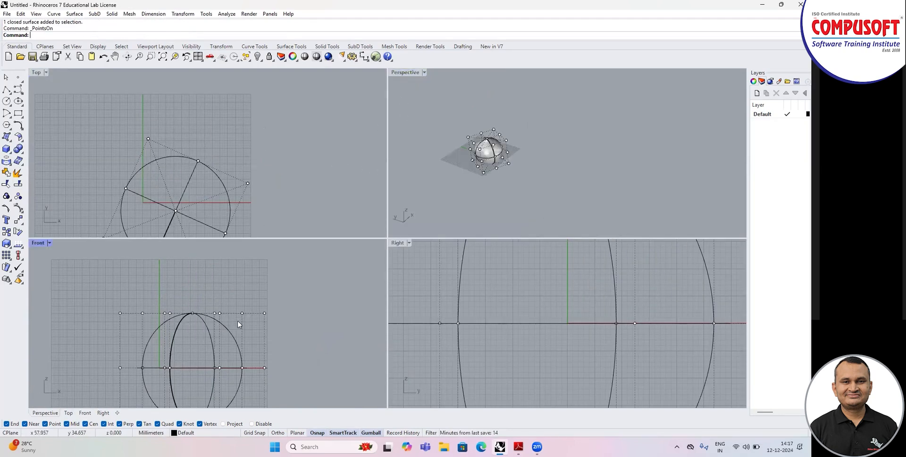
scroll(184, 343, "up", 3)
left_click_drag(136, 299, 289, 366)
left_click(183, 13)
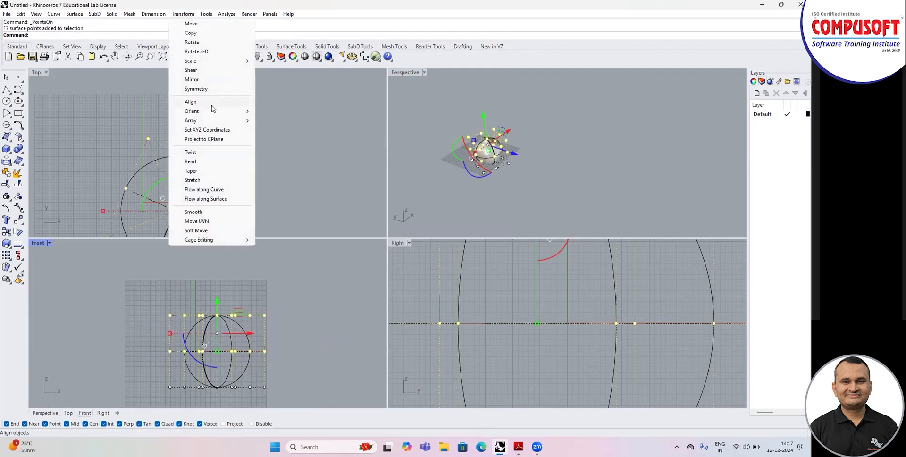
left_click(215, 130)
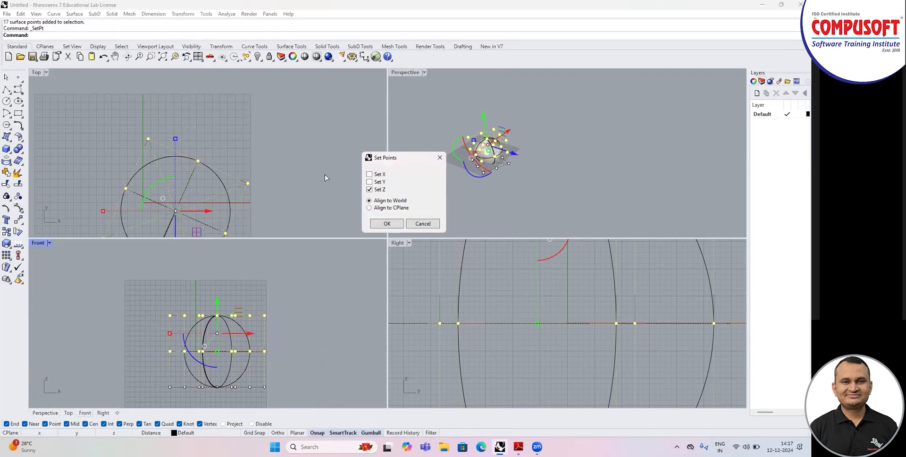
left_click(387, 223)
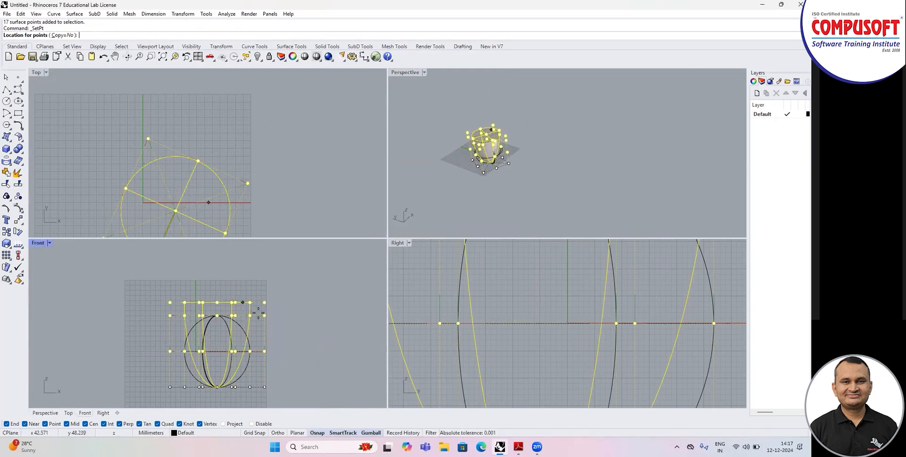
left_click(246, 297)
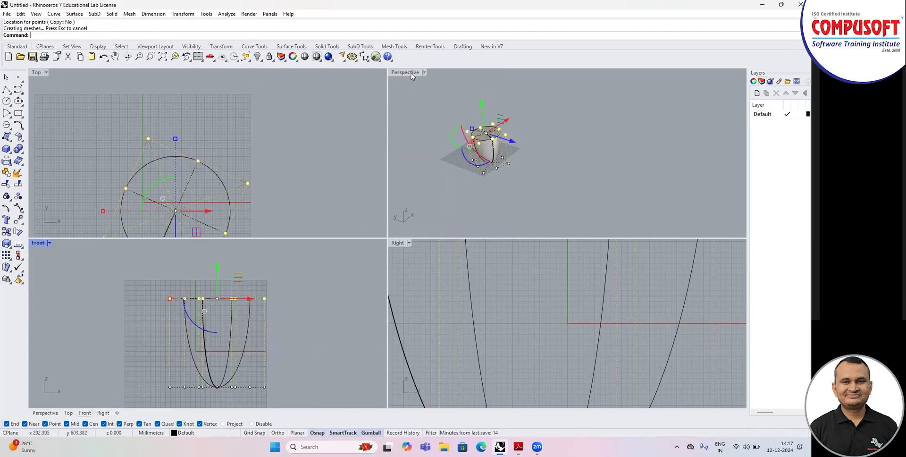
key("ctrl+z")
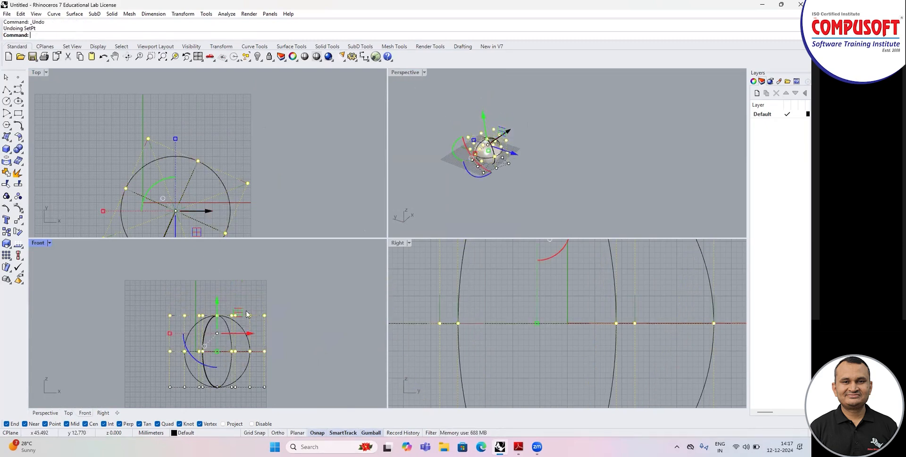
Step: Select the sphere's middle and bottom rows of control points in the Front view and align them to one height between the rows with Set Z
left_click_drag(165, 336, 268, 348)
left_click_drag(166, 332, 278, 383)
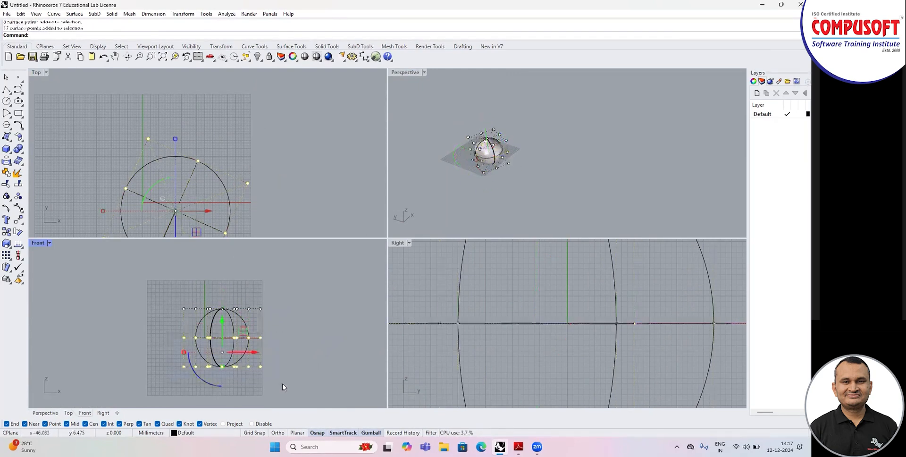
left_click(185, 14)
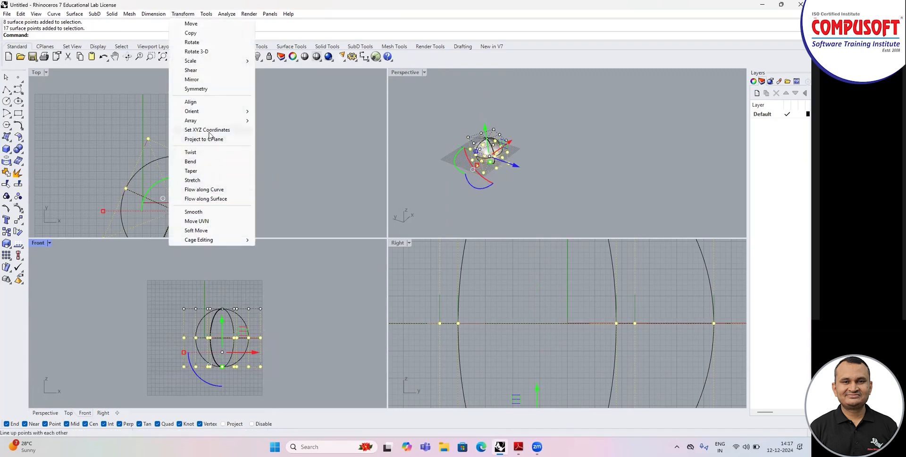
left_click(209, 134)
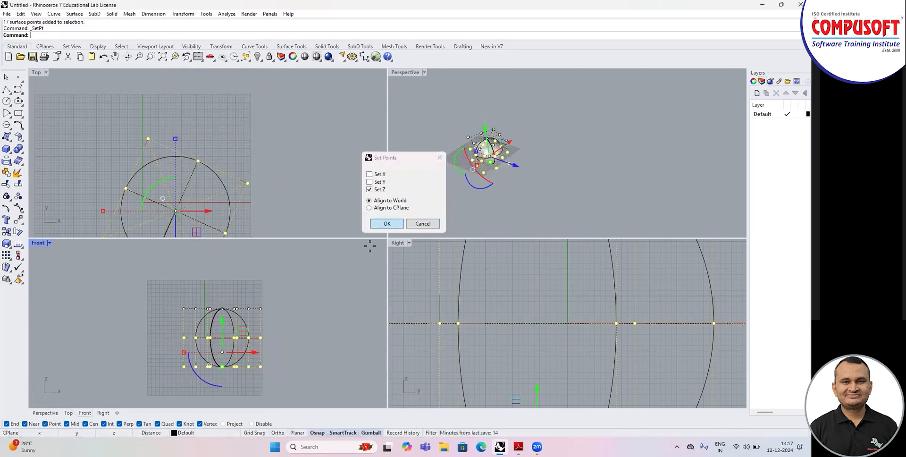
key("Return")
left_click(289, 354)
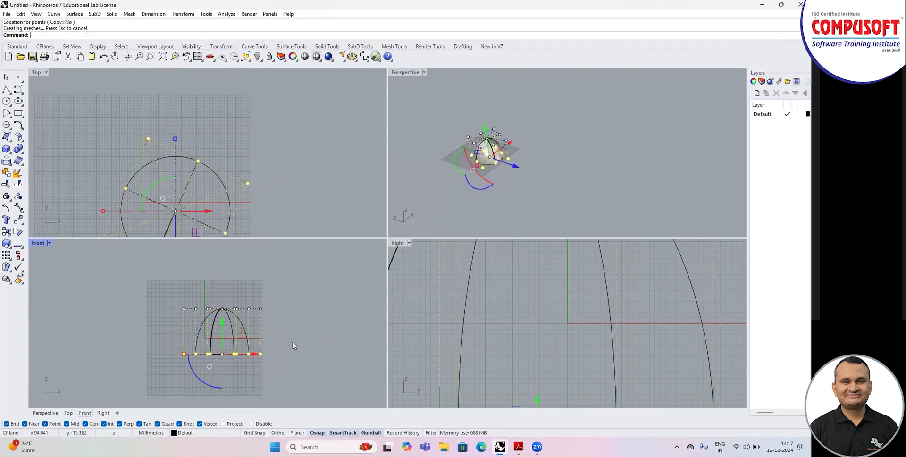
Step: Turn off the control points and delete the dome-shaped sphere in the Perspective view
double_click(406, 72)
right_click_drag(187, 242, 256, 273)
key("Escape")
key("Escape")
scroll(243, 218, "down", 3)
left_click(183, 13)
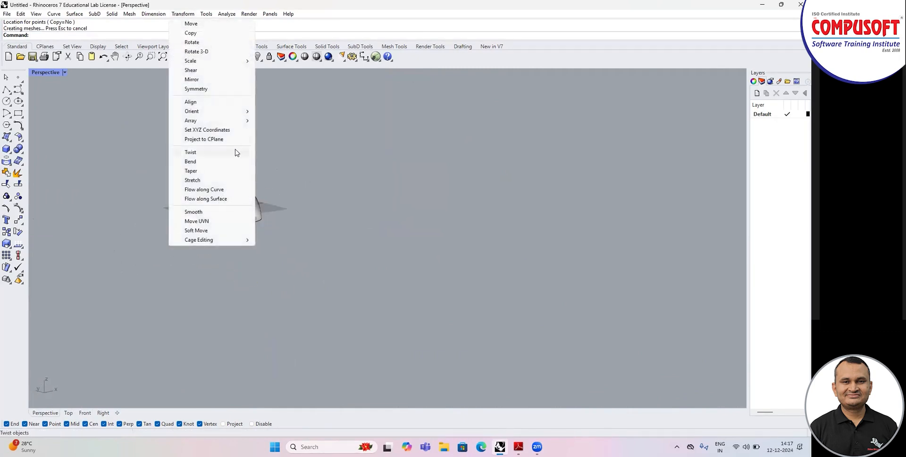
key("Escape")
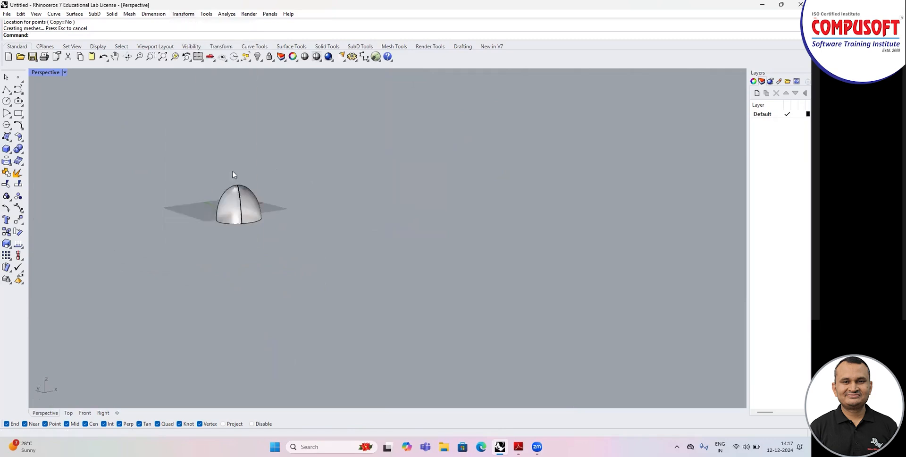
scroll(267, 247, "up", 4)
left_click(248, 239)
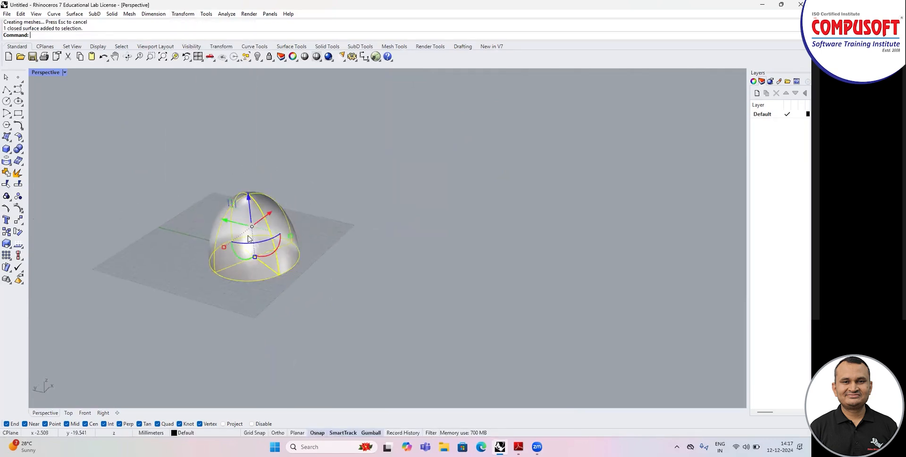
key("Delete")
Step: Draw a wavy open control point curve on the ground grid in the Perspective view
right_click_drag(227, 244, 312, 271, "shift")
scroll(307, 211, "up", 5)
right_click_drag(308, 212, 337, 254)
left_click(18, 89)
scroll(307, 200, "up", 2)
left_click(307, 188)
left_click(277, 207)
left_click(347, 220)
left_click(324, 238)
left_click(302, 258)
left_click(384, 269)
left_click(383, 291)
right_click(334, 293)
Step: Turn on the control points of the wavy curve
right_click_drag(333, 291, 310, 264)
left_click(317, 263)
left_click(18, 208)
key("Escape")
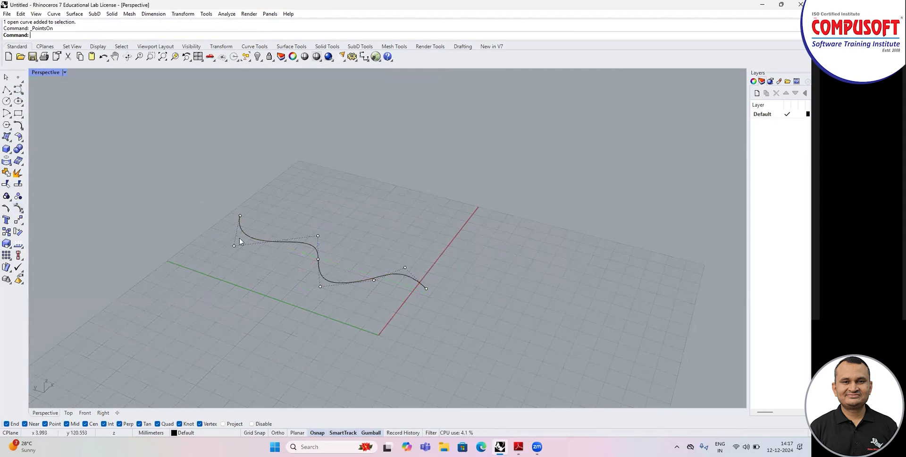
Step: Raise the whole curve vertically above the construction plane and turn off its control points
left_click(303, 246)
scroll(294, 276, "down", 2)
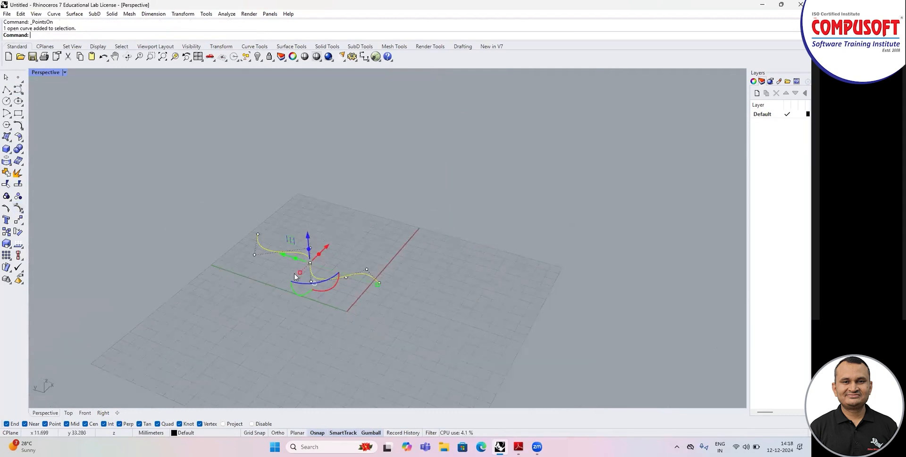
left_click_drag(307, 238, 303, 174)
left_click(399, 243)
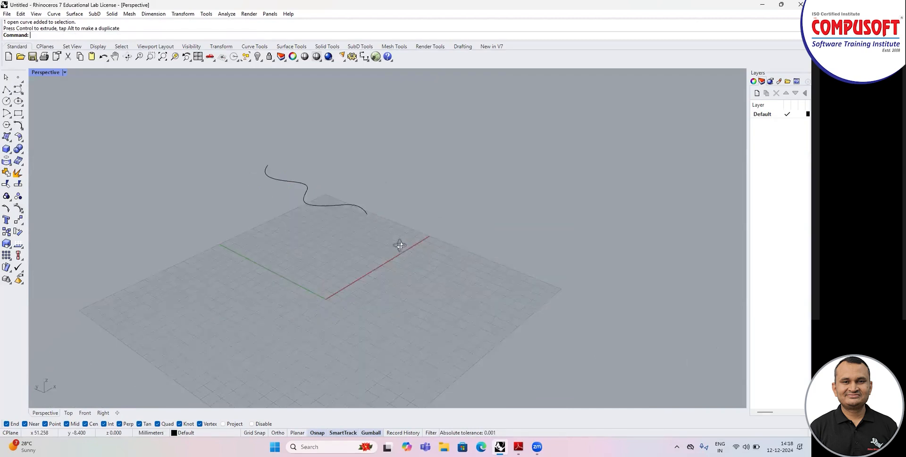
Step: Project the raised curve onto the construction plane with Project to CPlane, keeping the input object
left_click(181, 13)
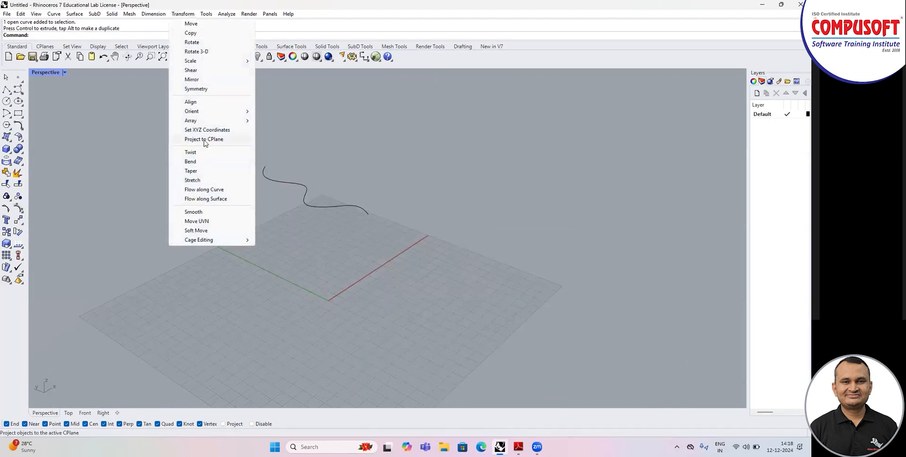
left_click(205, 139)
left_click(305, 194)
key("Return")
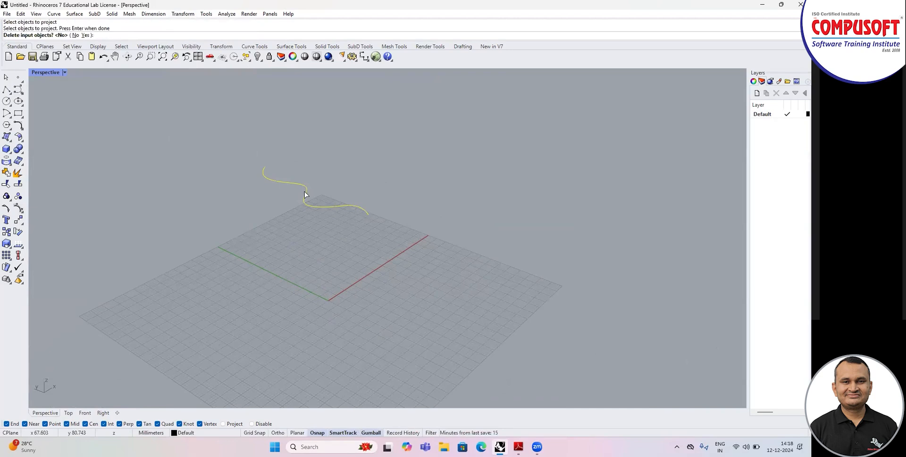
key("Return")
right_click_drag(274, 249, 310, 274)
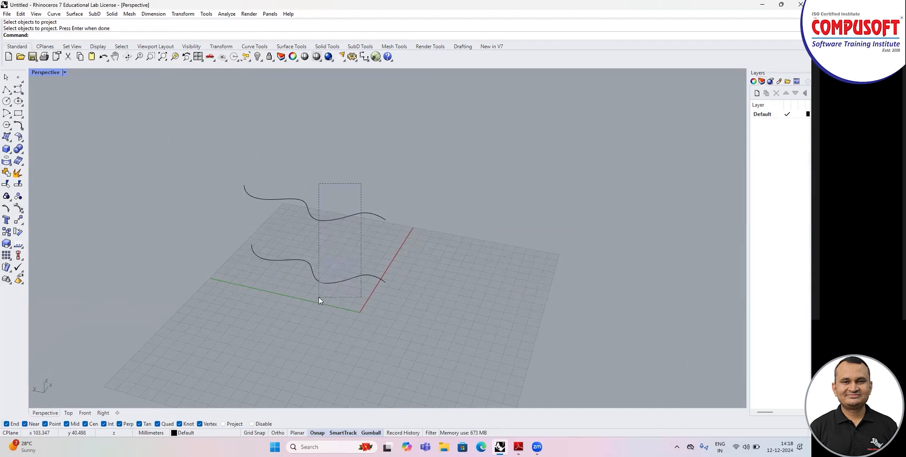
Step: Show the control points of both curves to compare them, and delete the two curves
left_click_drag(319, 300, 319, 300)
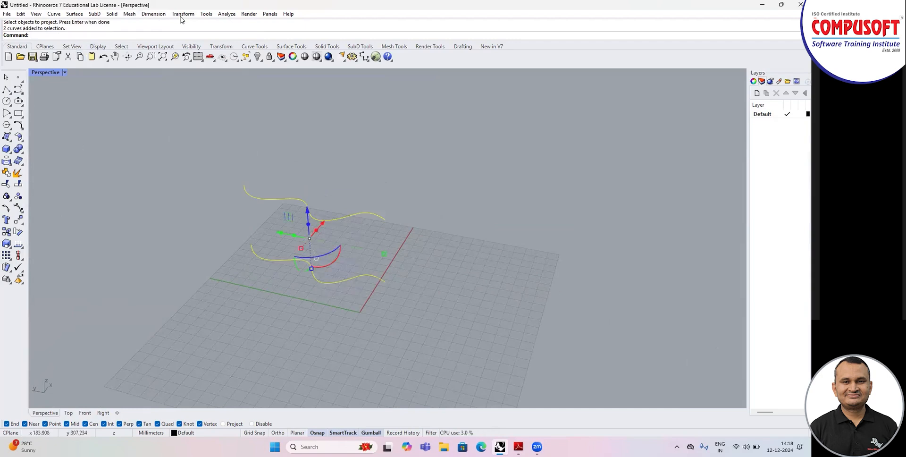
left_click(18, 208)
right_click_drag(409, 255, 379, 251)
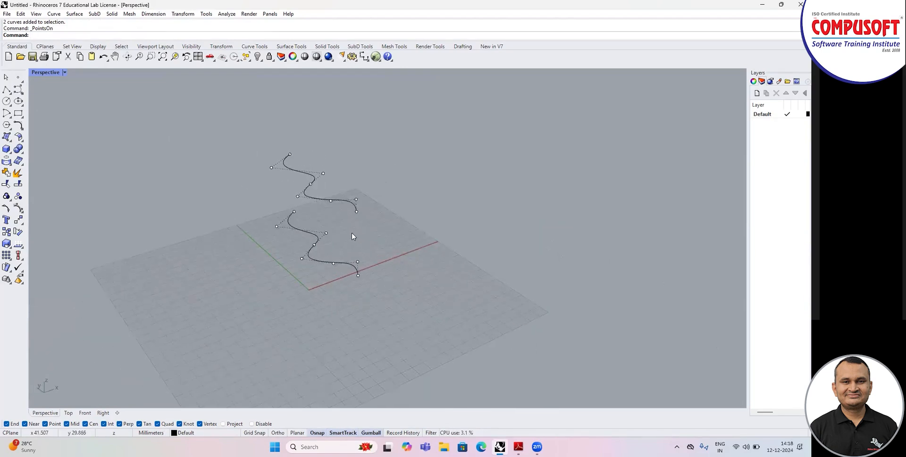
mouse_move(310, 273)
right_mouse_down()
mouse_move(341, 269)
mouse_move(321, 262)
right_mouse_up()
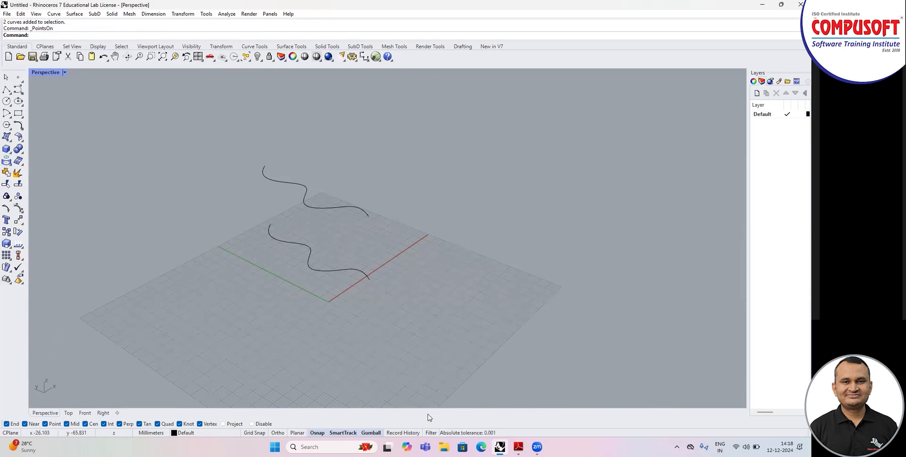
key("ctrl+a")
key("Delete")
Step: Create a tall, thin vertical solid cylinder standing on the ground grid near the origin
left_click(184, 14)
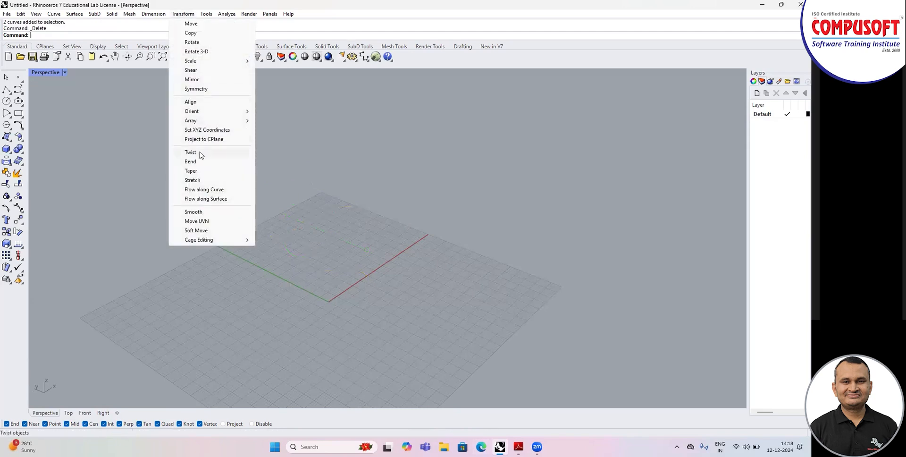
left_click(10, 152)
key("Escape")
left_click(7, 150)
left_click_drag(106, 149, 113, 152)
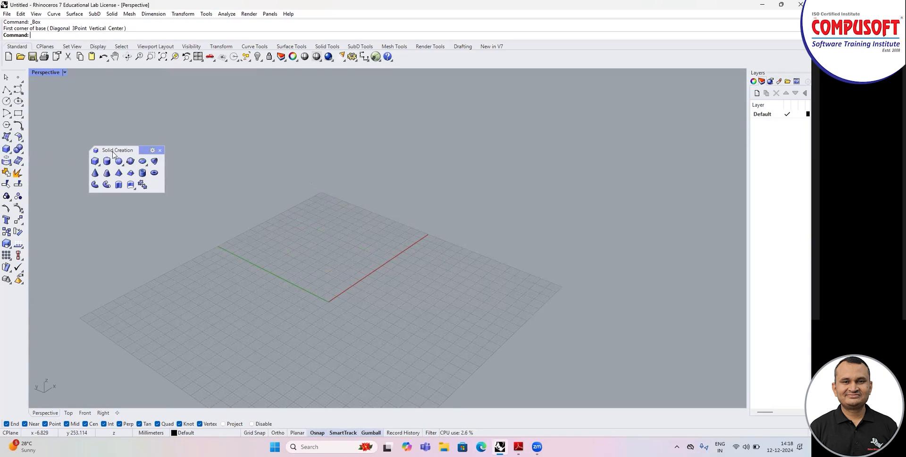
left_click(106, 161)
left_click(298, 263)
left_click(306, 268)
left_click(285, 147)
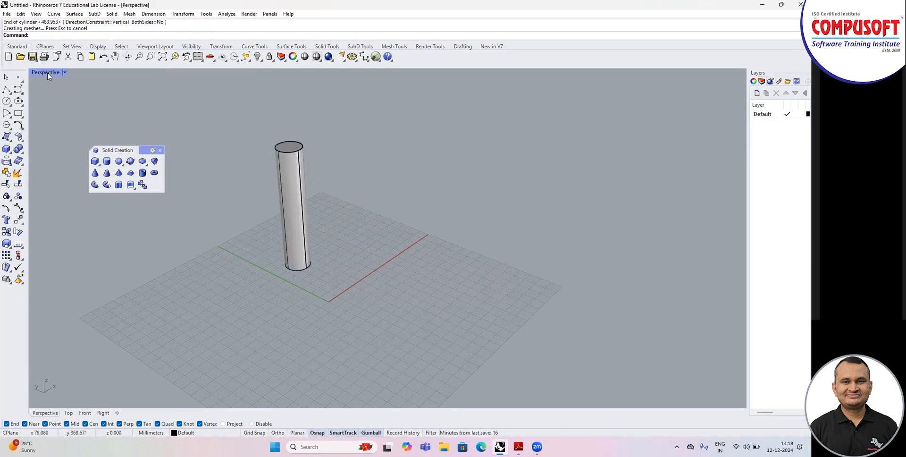
Step: Duplicate the cylinder twice and arrange the three cylinders in a compact triangular cluster
left_click(292, 240)
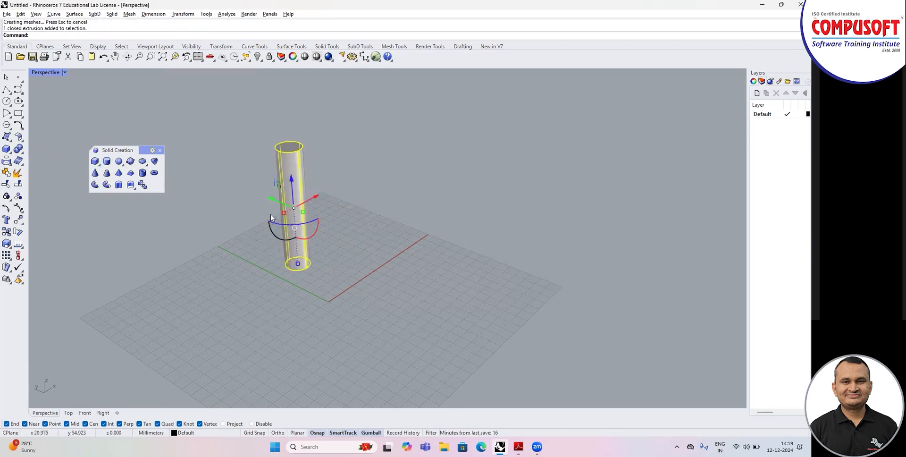
key("alt")
left_click_drag(273, 198, 362, 196)
key("alt")
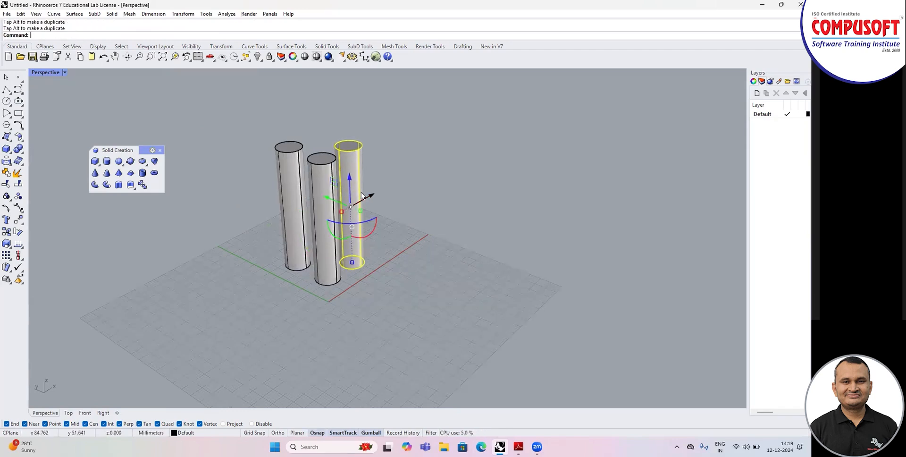
right_click_drag(289, 223, 325, 227)
left_click_drag(323, 213, 304, 210)
key("Escape")
right_click_drag(318, 253, 323, 278)
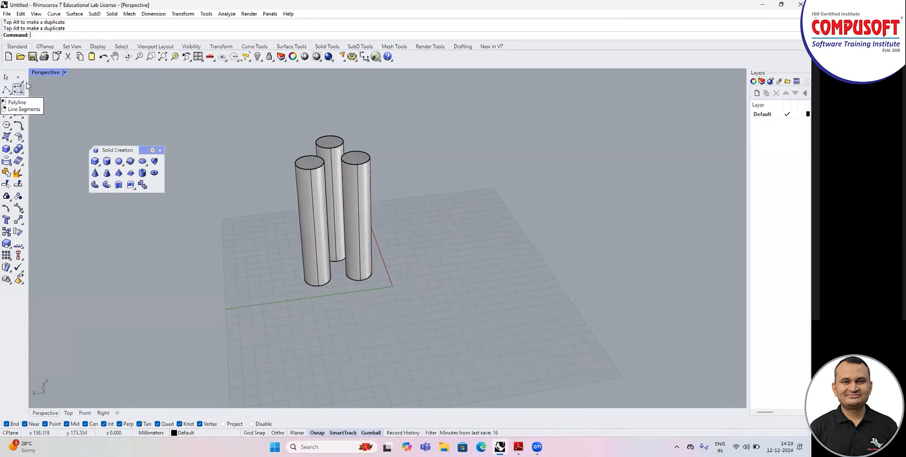
Step: Draw a vertical polyline with Ortho from the ground between the cylinders to above their tops, finishing in the Front view
left_click(182, 14)
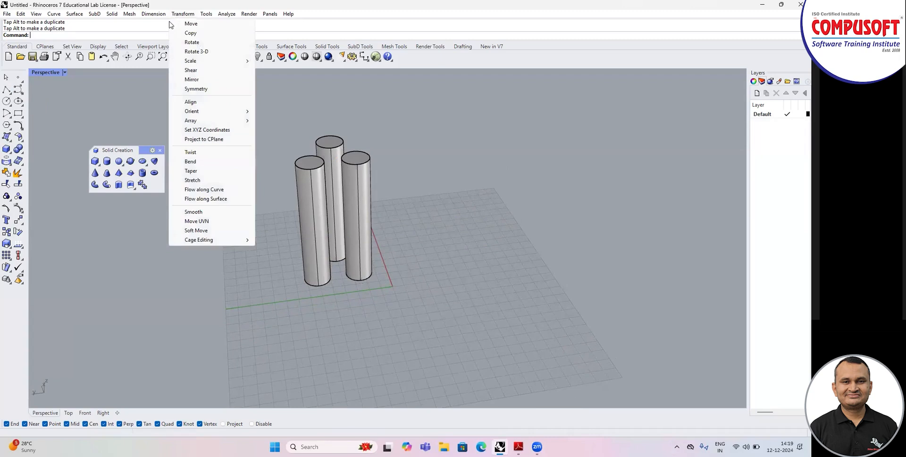
left_click(166, 182)
left_click(6, 88)
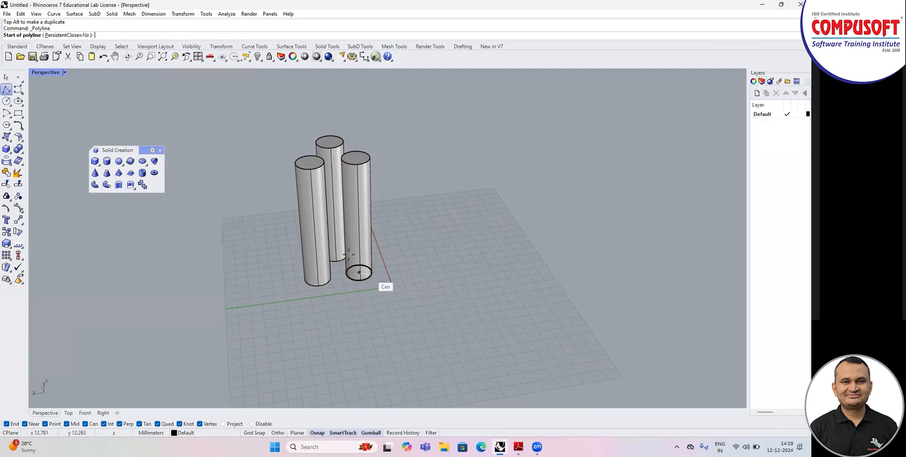
scroll(359, 272, "up", 2)
left_click(335, 272)
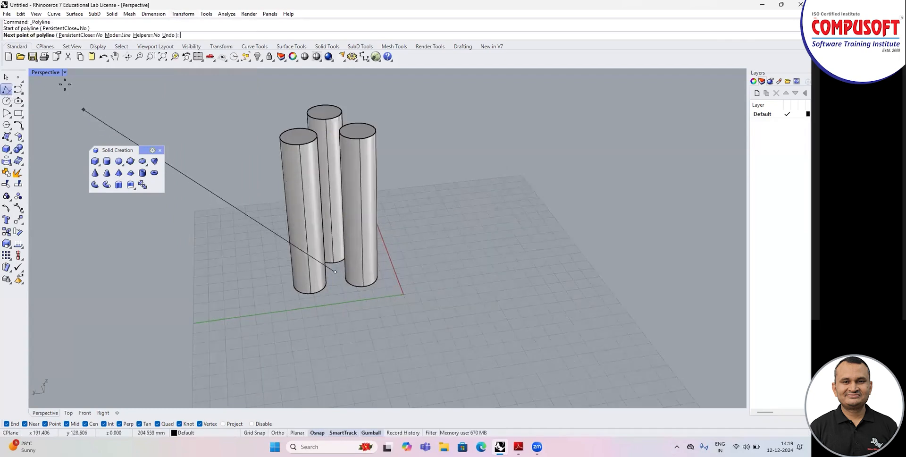
double_click(46, 72)
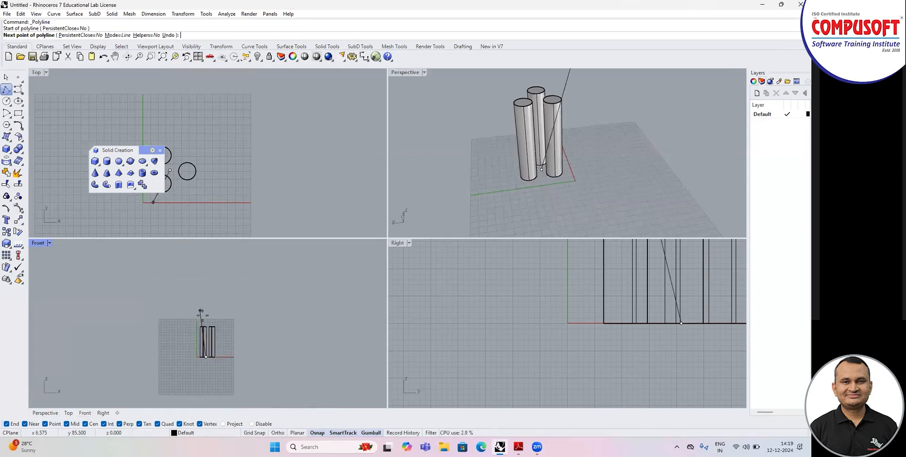
scroll(200, 311, "up", 2)
key("F8")
left_click(206, 313)
key("Return")
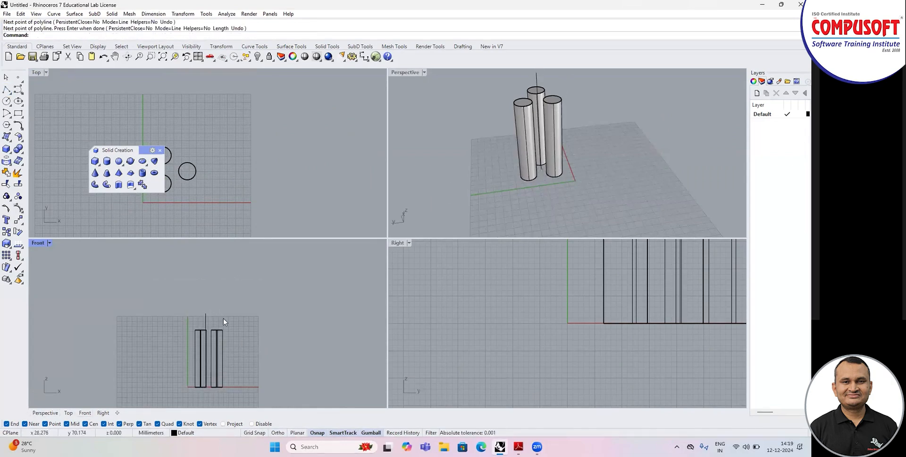
Step: Nudge the vertical line sideways in the Front view into the gap between the cylinders
left_click(207, 320)
scroll(231, 356, "up", 2)
left_click_drag(226, 335, 228, 337)
key("Escape")
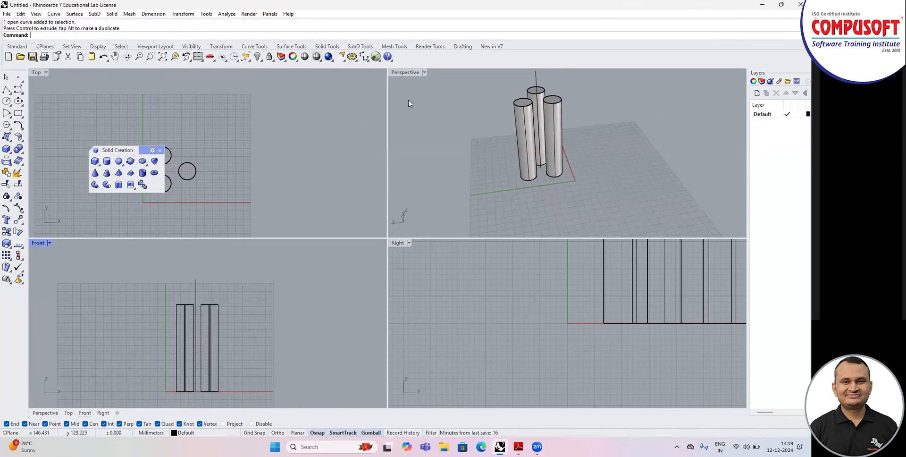
Step: Try to twist the three cylinders about the full length of the central vertical line using two reference points, and undo it
double_click(412, 73)
scroll(263, 230, "down", 3)
scroll(264, 231, "up", 1)
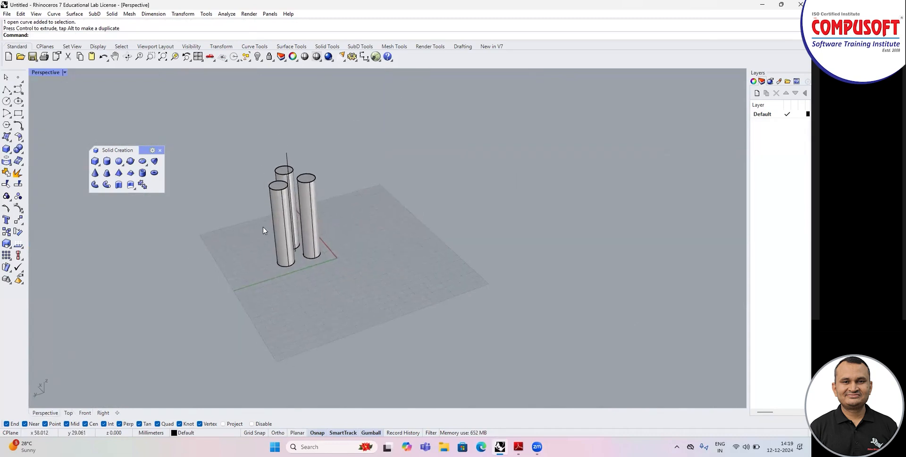
left_click(192, 15)
left_click(190, 152)
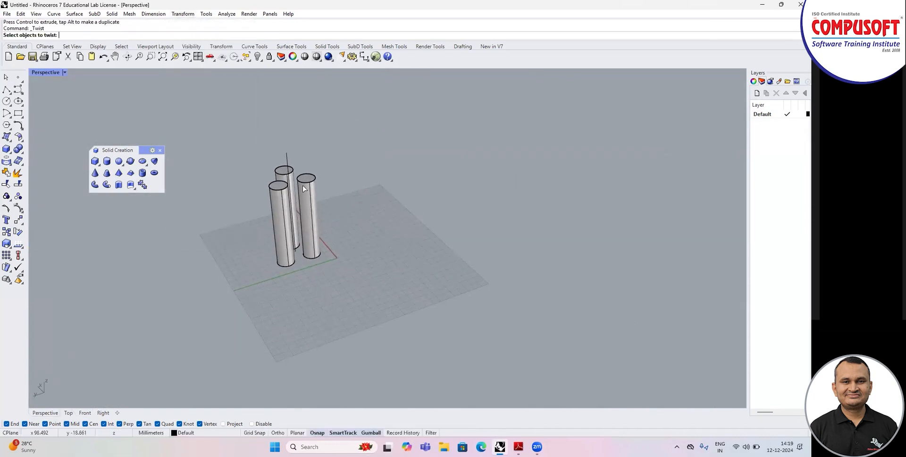
scroll(302, 186, "up", 2)
left_click(279, 181)
left_click(325, 185)
left_click(263, 195)
key("Return")
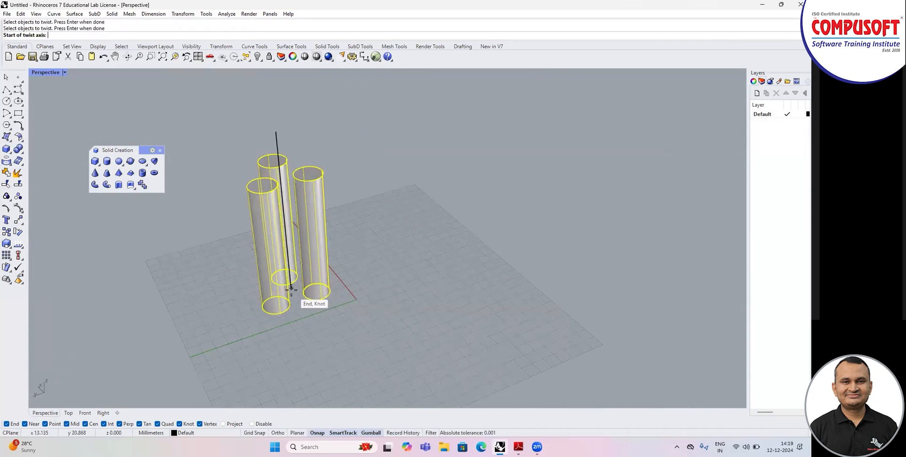
left_click(291, 288)
left_click(277, 132)
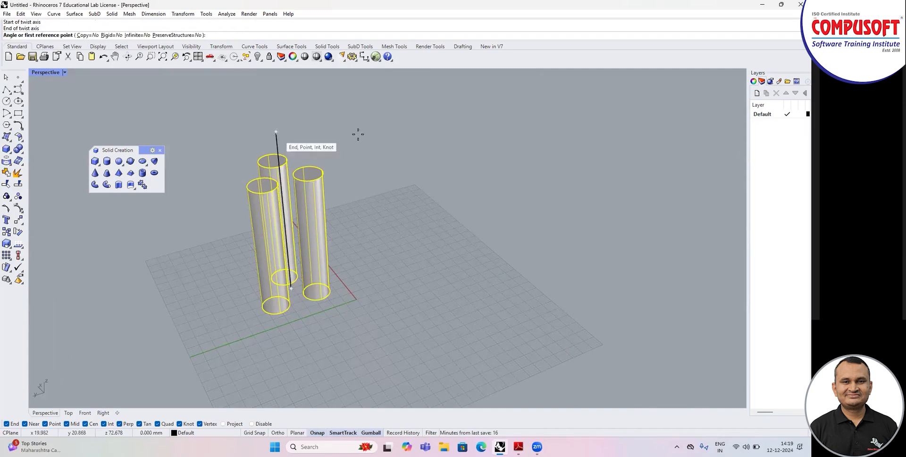
left_click(467, 123)
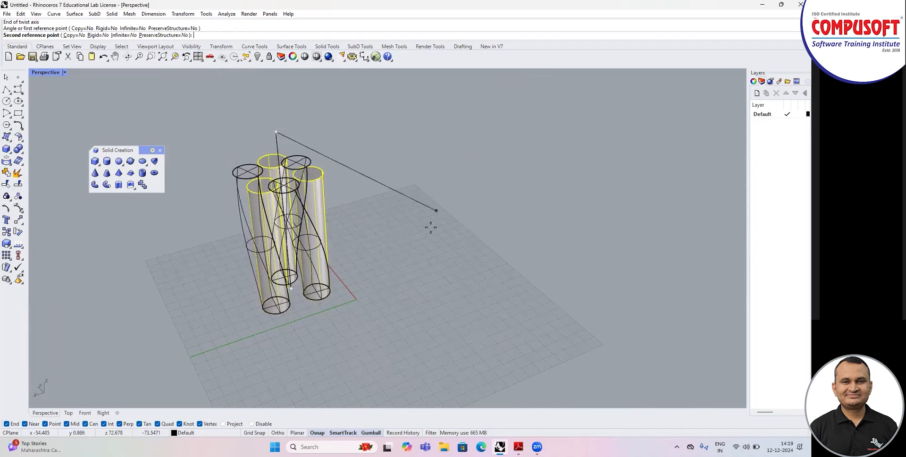
left_click(408, 240)
right_click_drag(416, 239, 442, 236)
key("ctrl+z")
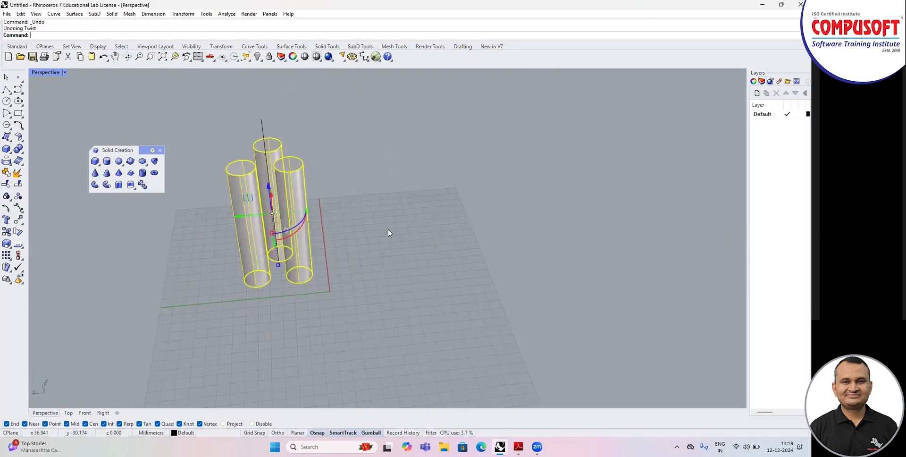
Step: Try to twist the three cylinders about only the lower part of the central vertical line using two reference points, and undo it
key("Return")
left_click(278, 267)
left_click(272, 197)
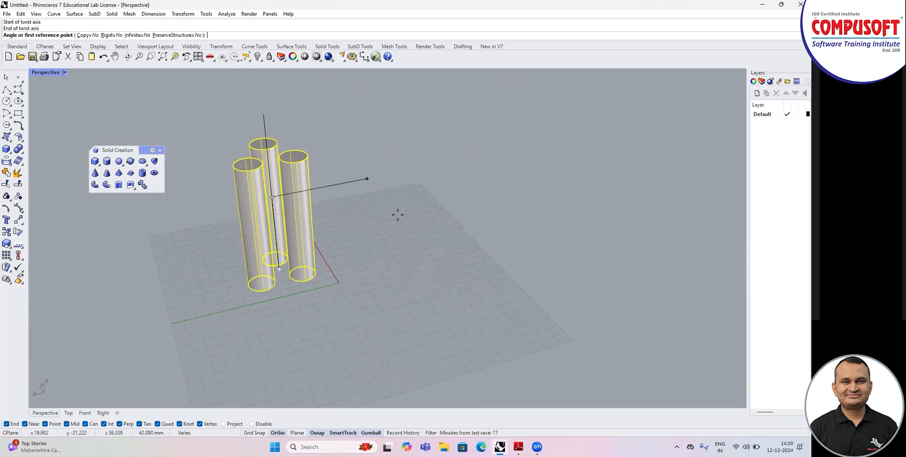
left_click(398, 156)
left_click(167, 274)
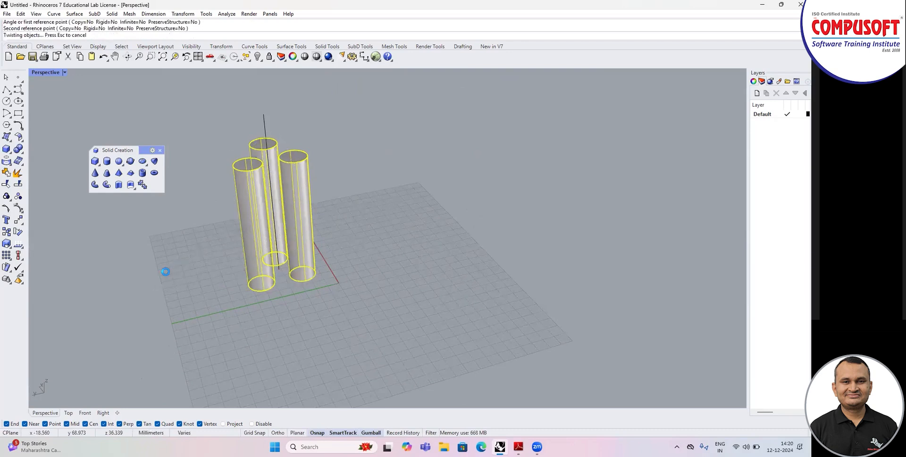
right_click_drag(191, 278, 261, 268)
left_click(417, 253)
right_click_drag(395, 244, 375, 258)
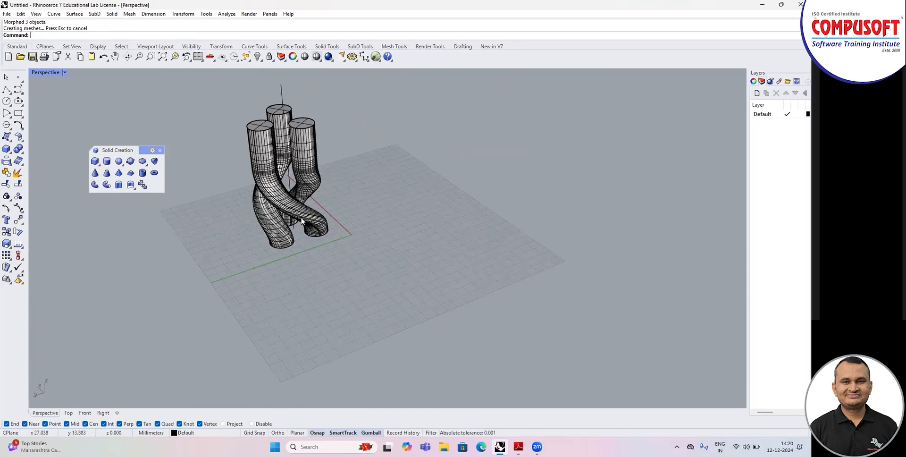
right_click_drag(276, 250, 303, 236)
key("ctrl+z")
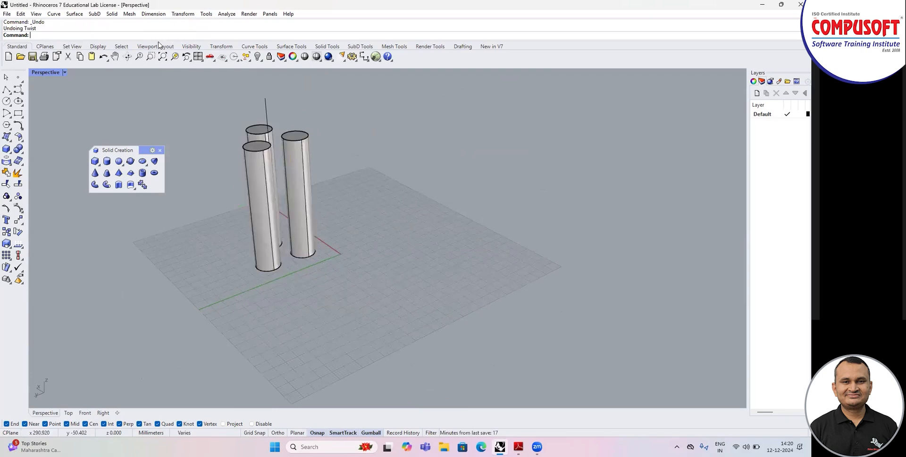
Step: Try to bend one of the cylinders along a spine picked on the vertical line's two ends, and undo it
left_click(182, 14)
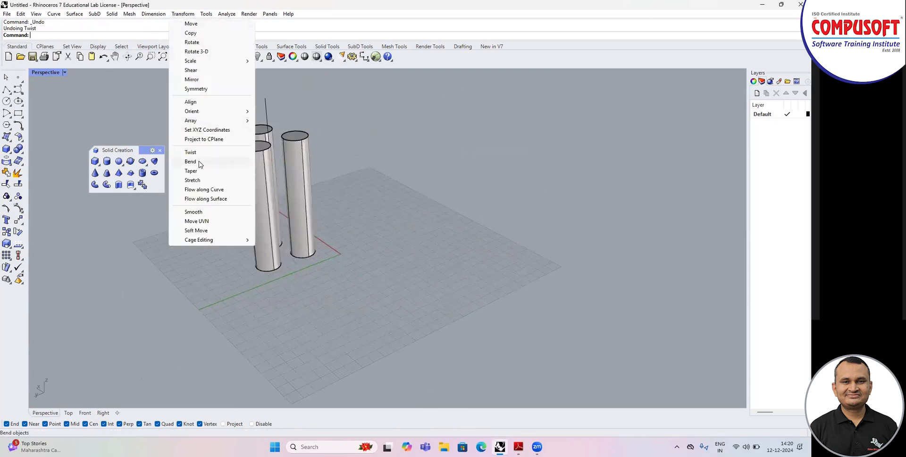
left_click(191, 162)
left_click(305, 232)
key("Return")
right_click_drag(309, 259, 304, 243)
left_click(308, 219)
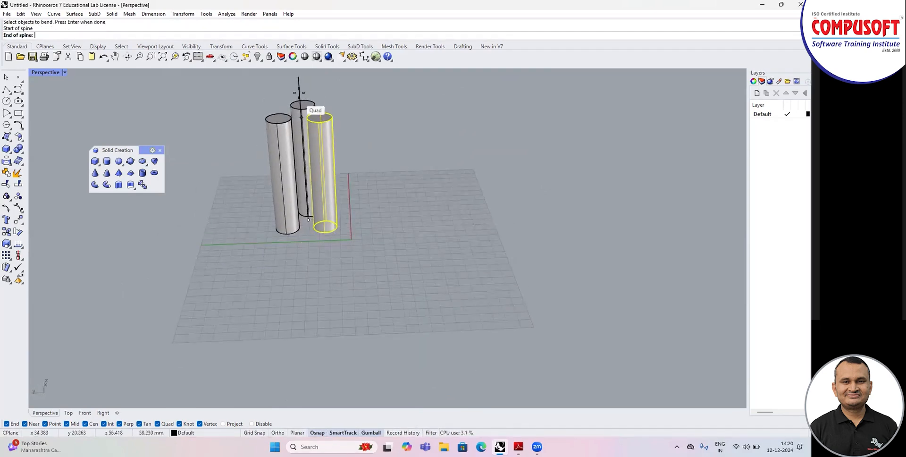
left_click(298, 77)
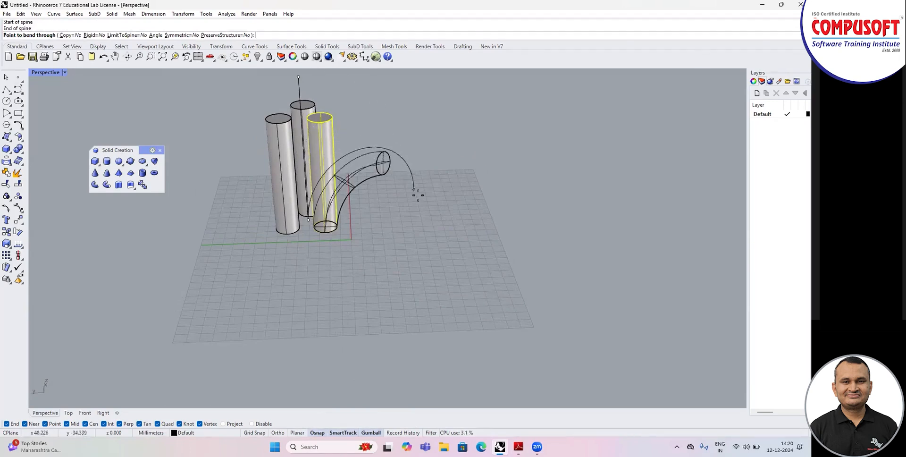
left_click(440, 207)
right_click_drag(412, 227, 265, 156)
key("ctrl+z")
key("Escape")
Step: Draw a solid box about 20 mm high on the ground beside the three cylinders
left_click(182, 14)
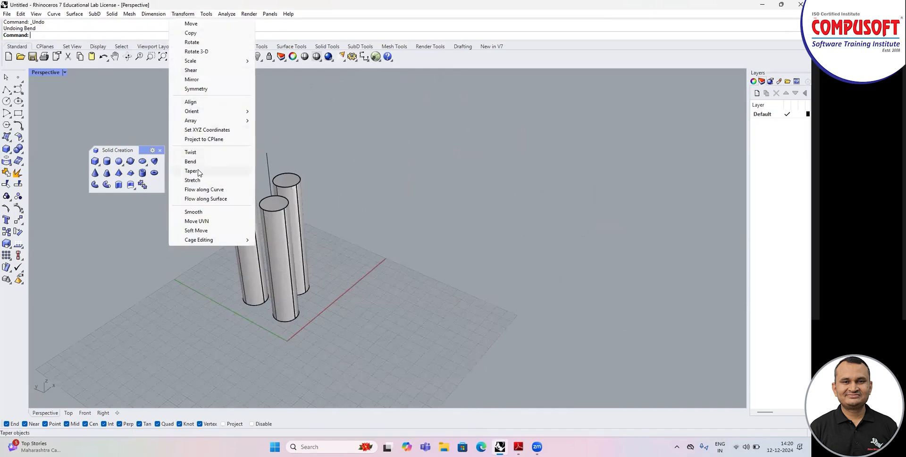
key("Escape")
left_click(6, 149)
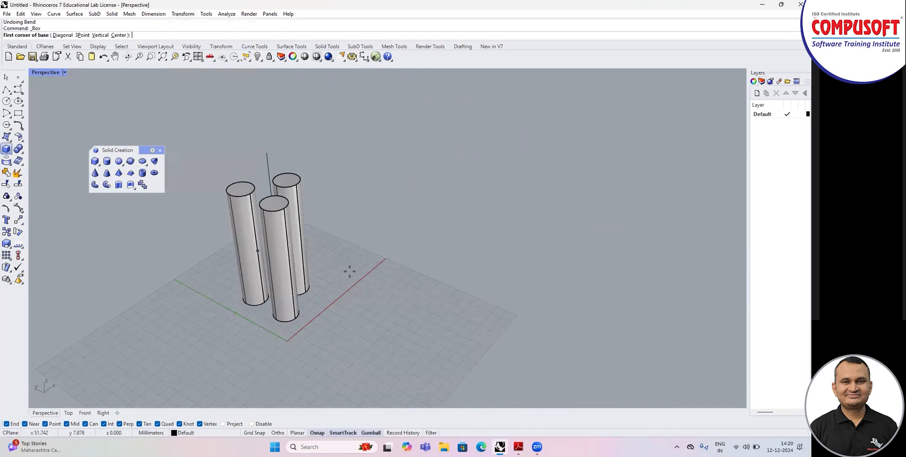
left_click(392, 319)
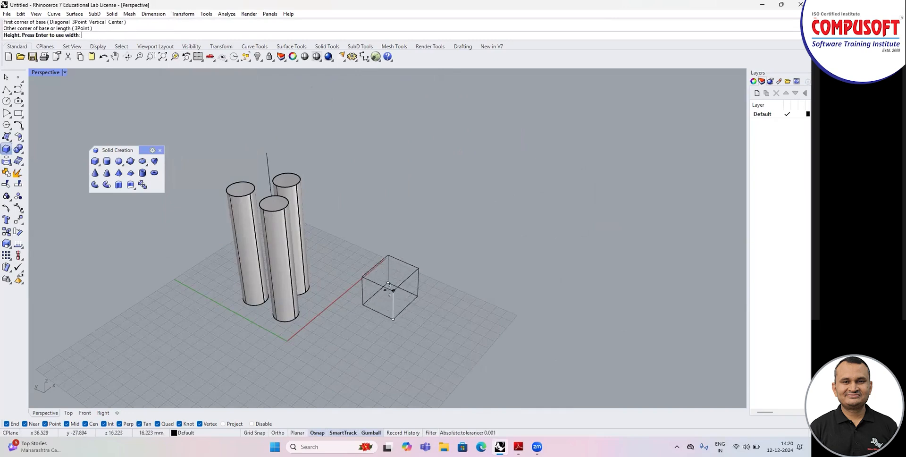
left_click(377, 261)
right_click_drag(377, 261, 427, 272)
Step: Taper the box along a vertical axis on its side face, picking start and end distances that widen it toward the top
left_click(179, 15)
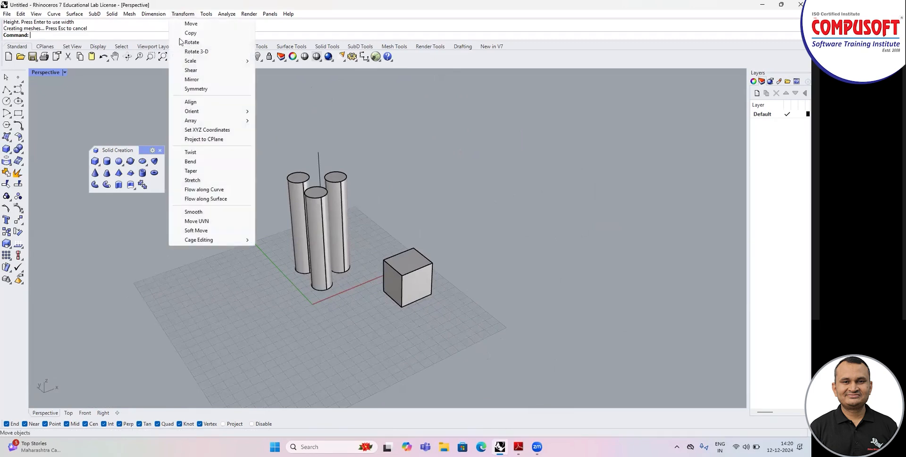
left_click(198, 172)
left_click(408, 264)
key("Return")
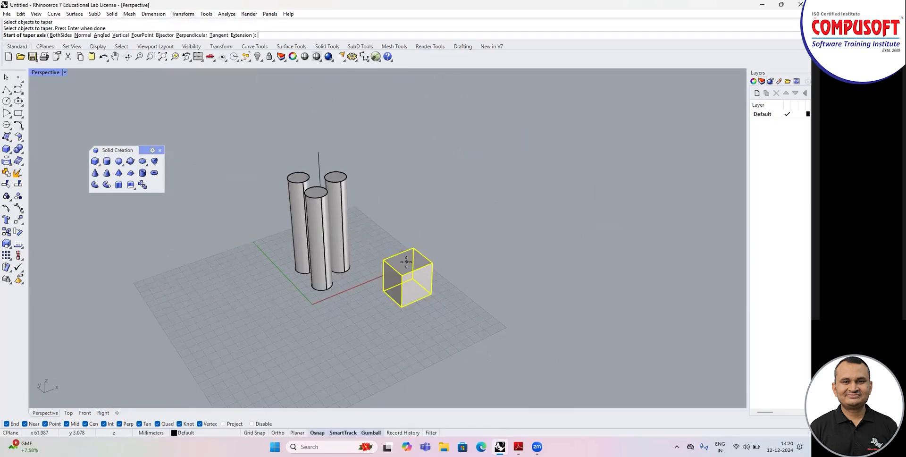
left_click(416, 302)
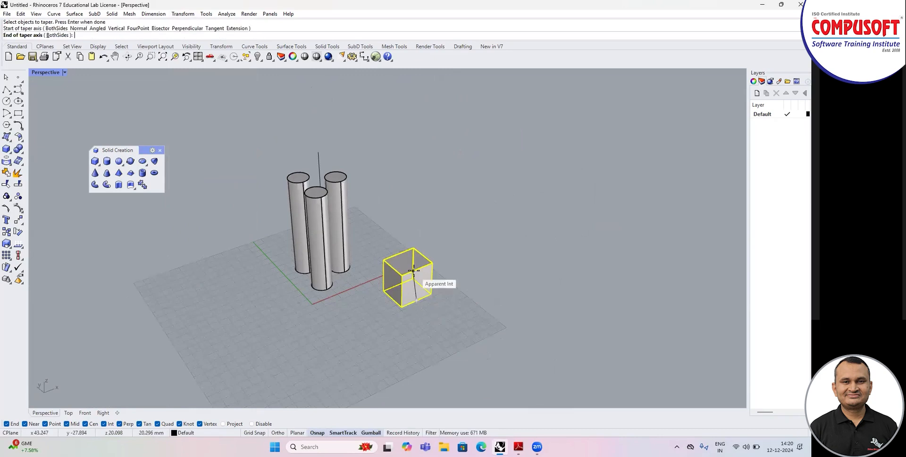
scroll(412, 270, "up", 3)
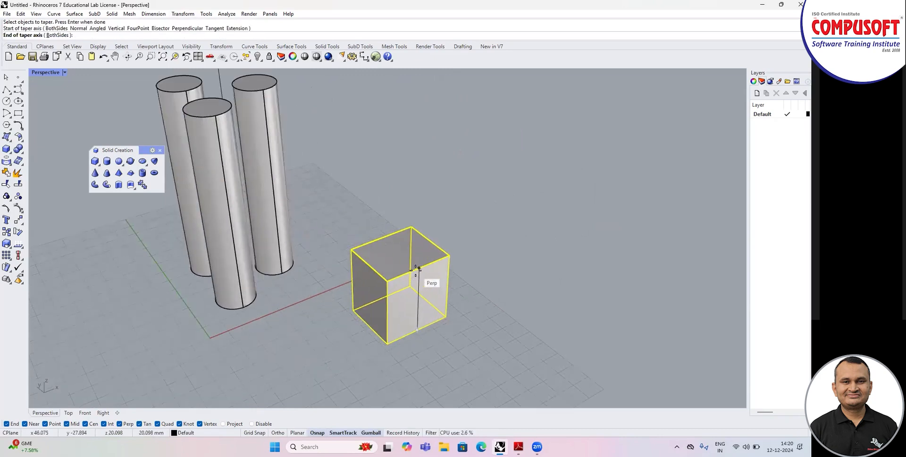
left_click(413, 268)
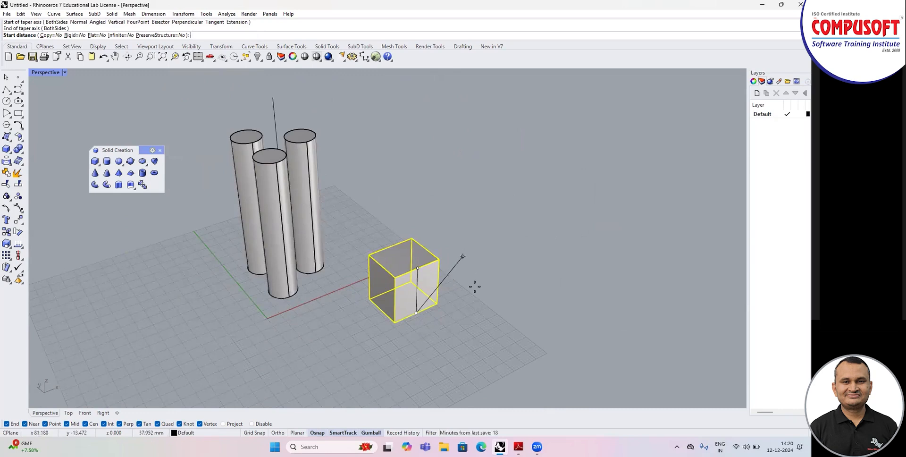
left_click(458, 353)
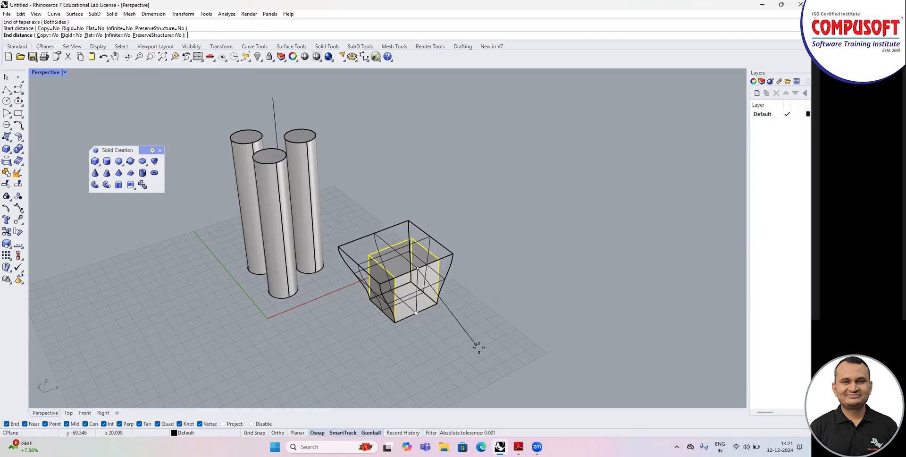
key("F8")
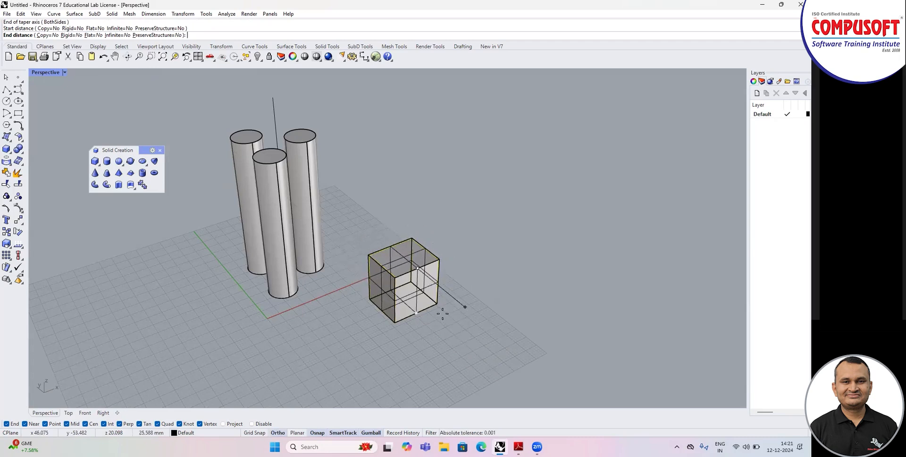
key("F8")
left_click(497, 244)
right_click_drag(480, 246, 548, 320)
scroll(480, 210, "down", 4)
scroll(392, 254, "up", 5)
left_click(6, 150)
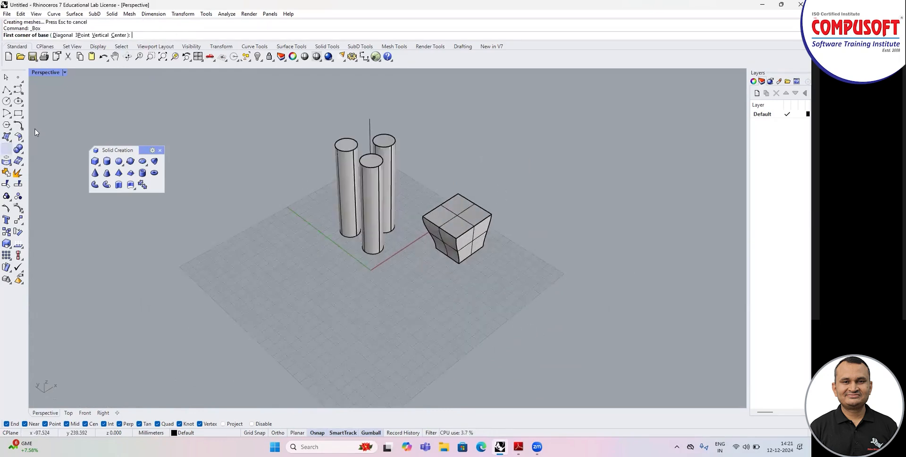
key("Escape")
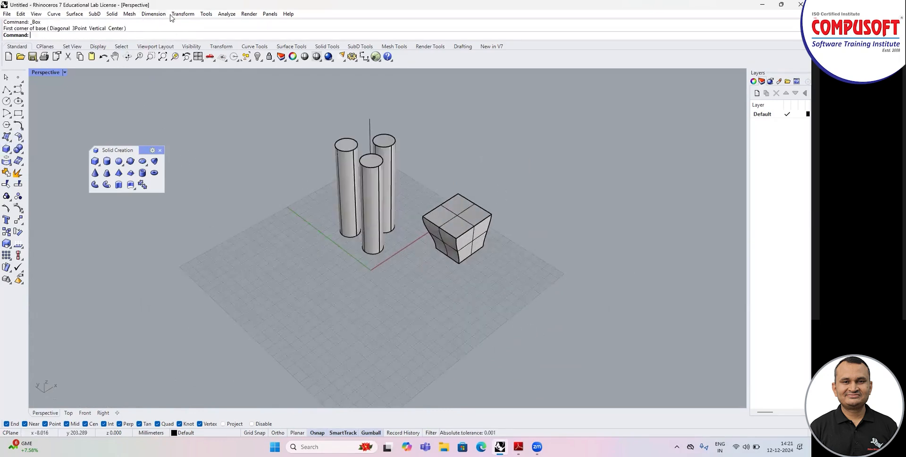
left_click(183, 13)
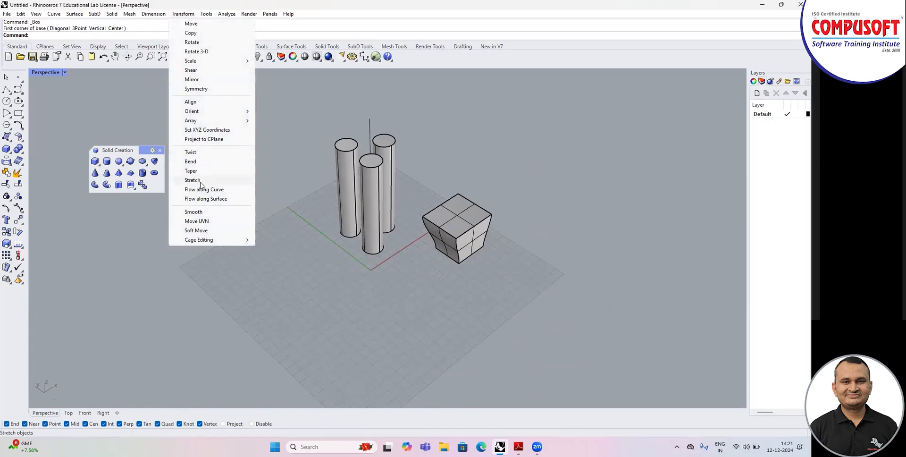
key("Escape")
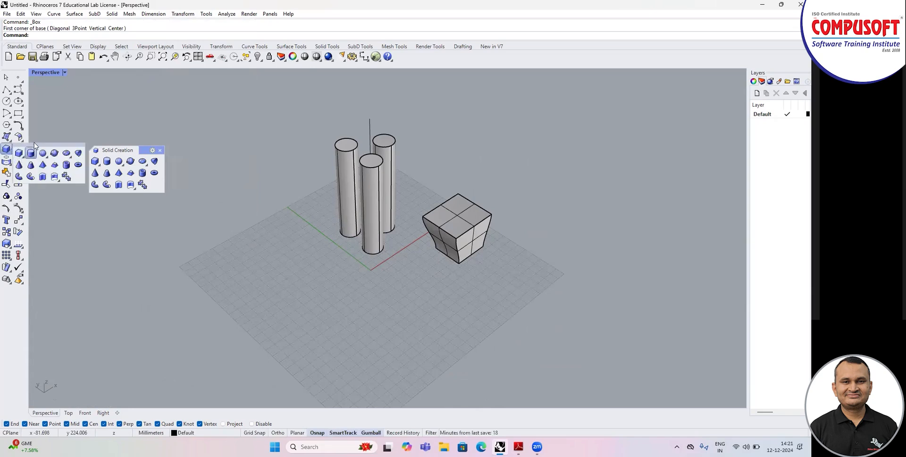
Step: Draw a long rectangle on the ground beside the cylinders and a small circle inside it near one short end
left_click(18, 113)
left_click(243, 272)
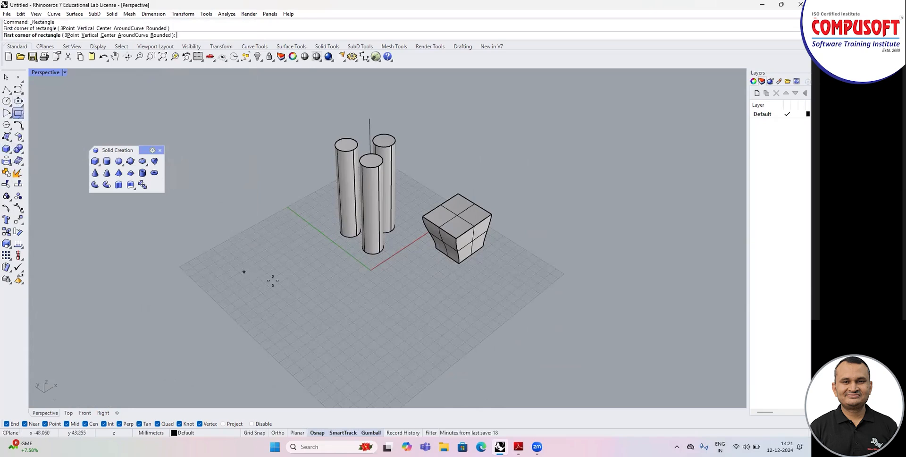
left_click(383, 312)
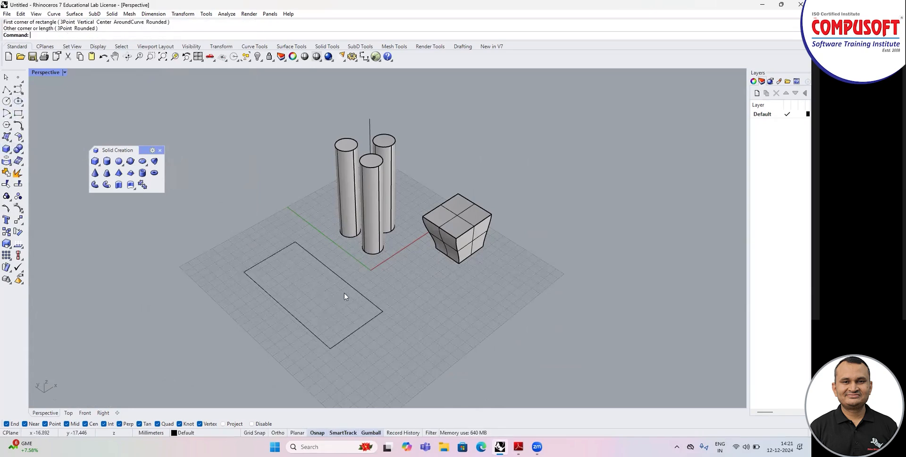
left_click(7, 101)
scroll(274, 257, "up", 5)
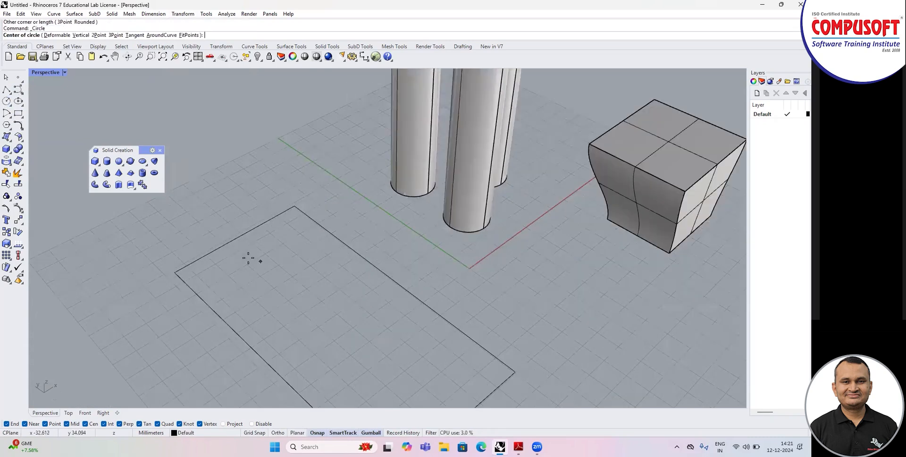
left_click(252, 255)
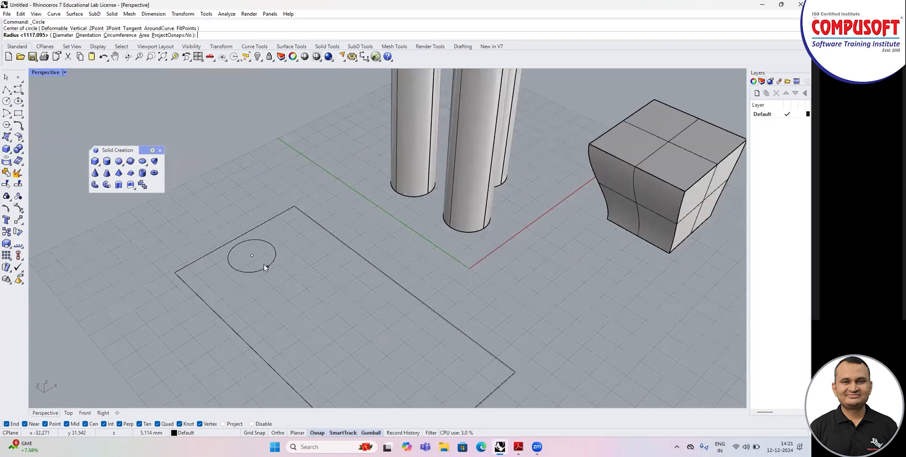
left_click(294, 279)
Step: Mirror the circle across the rectangle's middle to place a copy near the opposite short end
scroll(294, 279, "down", 5)
key("Return")
left_click(270, 246)
key("Return")
left_click(275, 279)
left_click(230, 306)
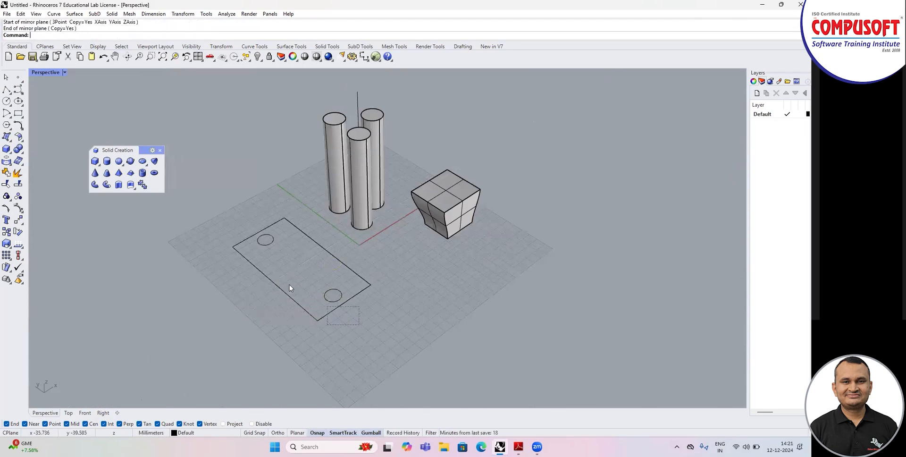
Step: Extrude the rectangle and both circles together upward into a solid block with two through holes
left_click_drag(257, 245, 256, 244)
left_click(10, 153)
left_click(47, 180)
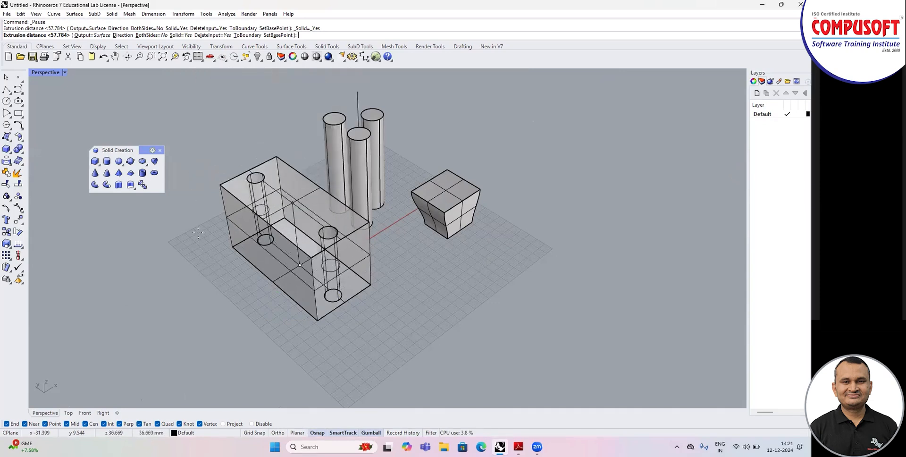
left_click(200, 265)
right_click_drag(200, 265, 277, 224)
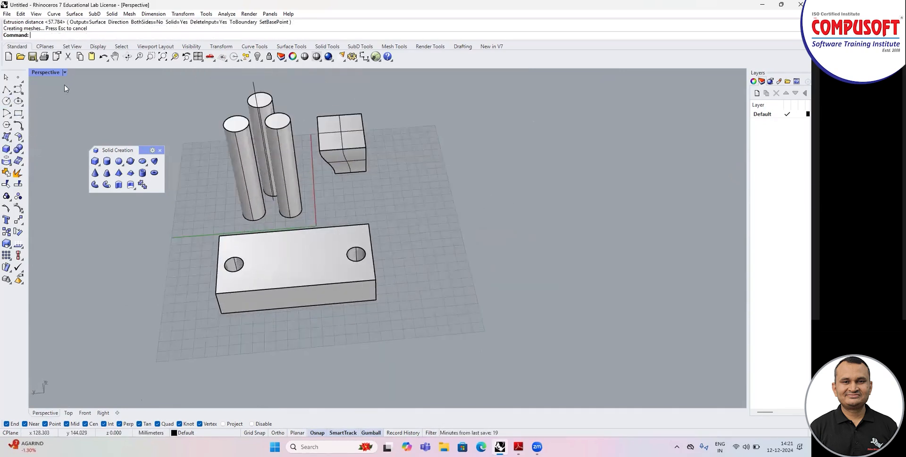
Step: Delete the three cylinders, the vertical line and the tapered box in the Top view, keeping only the block with holes
double_click(46, 72)
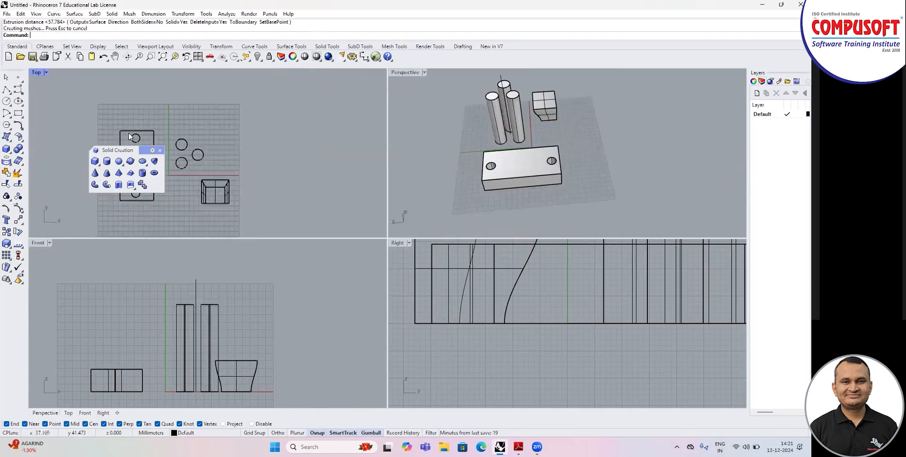
left_click_drag(144, 150, 92, 77)
scroll(137, 156, "up", 5)
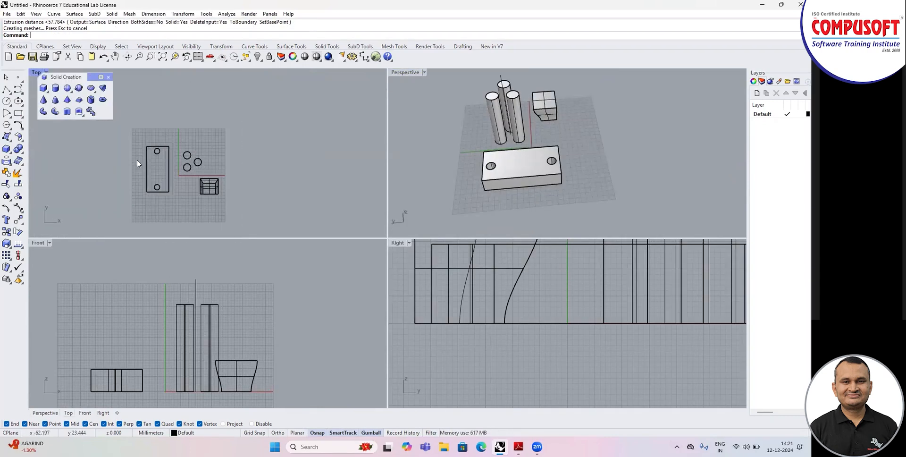
scroll(179, 154, "down", 3)
left_click_drag(222, 126, 319, 232)
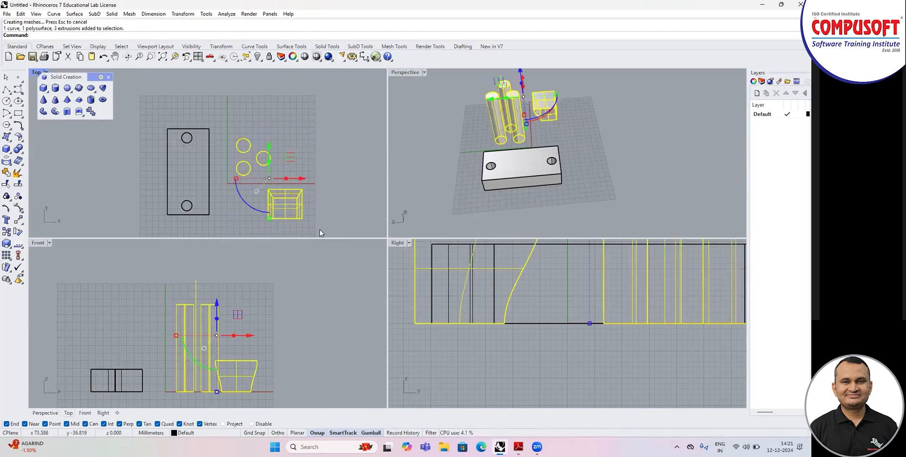
key("Delete")
Step: Draw two parallel straight polylines across the block's width between its holes in the Top view, and return to the maximized Perspective view
left_click(6, 89)
scroll(174, 172, "up", 2)
left_click(139, 146)
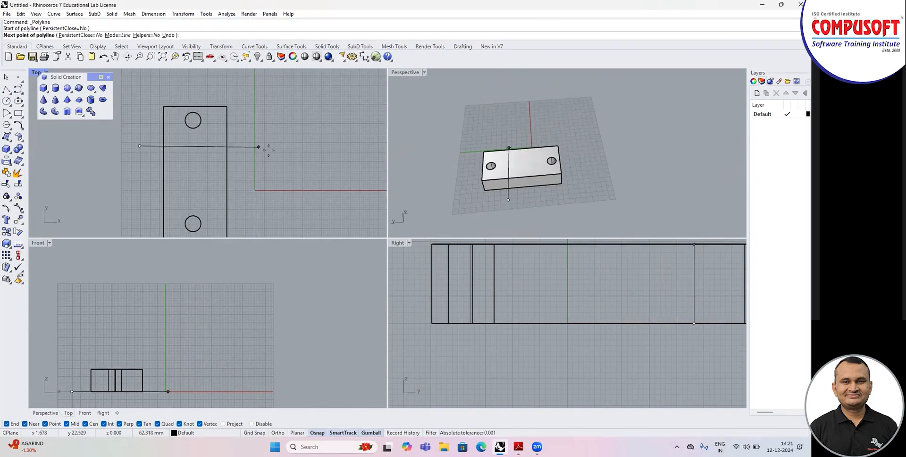
left_click(293, 146)
key("Return")
left_click(138, 199)
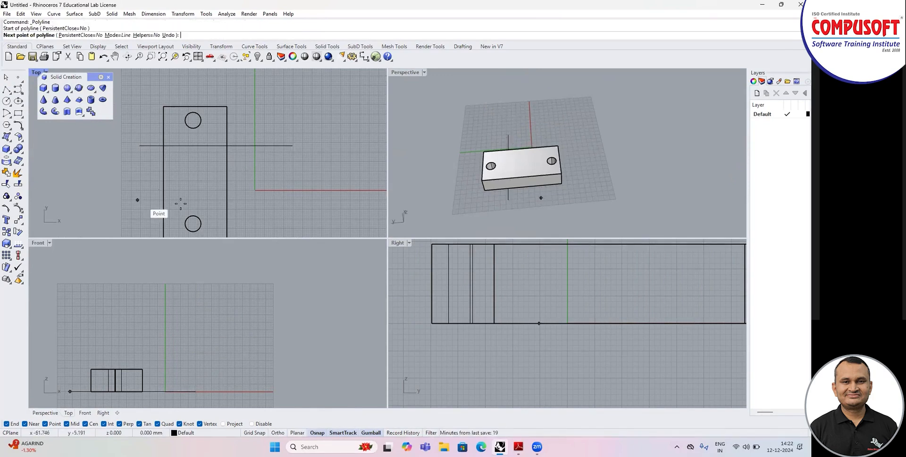
left_click(275, 199)
key("Return")
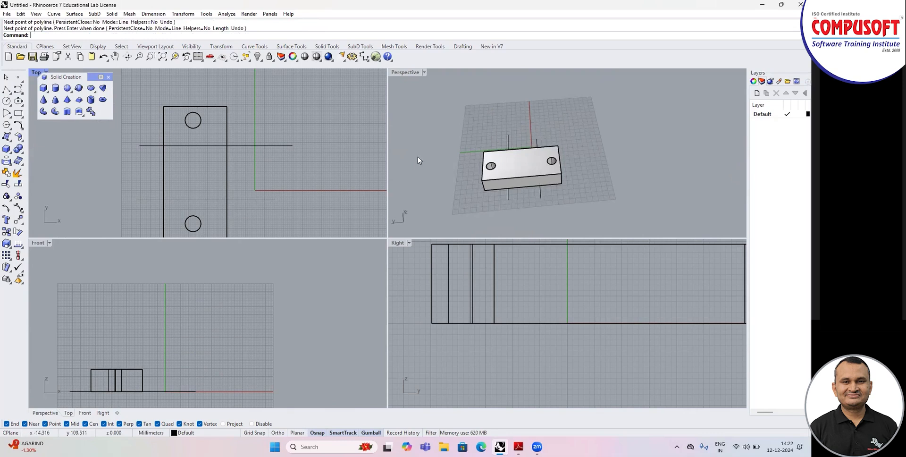
double_click(398, 74)
scroll(348, 156, "down", 3)
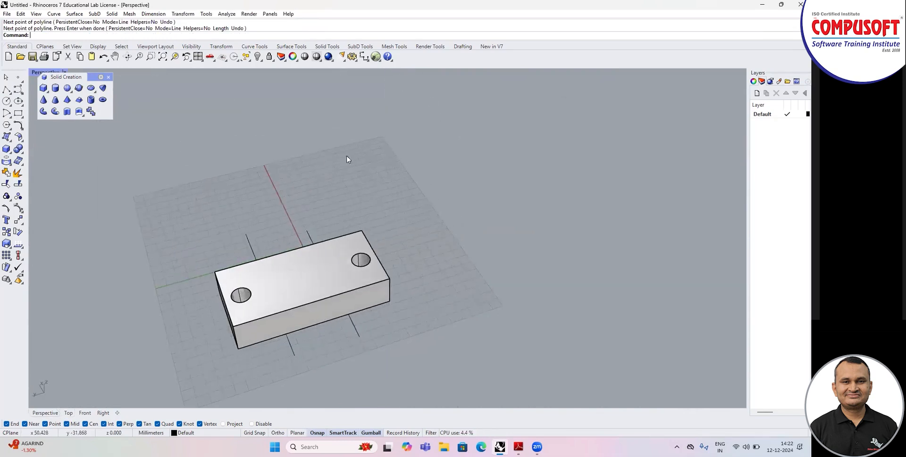
Step: Stretch the two-hole block lengthwise, setting the stretch axis between the two polylines at its lower edge and the stretch point beyond its far end
right_click_drag(305, 299, 360, 258)
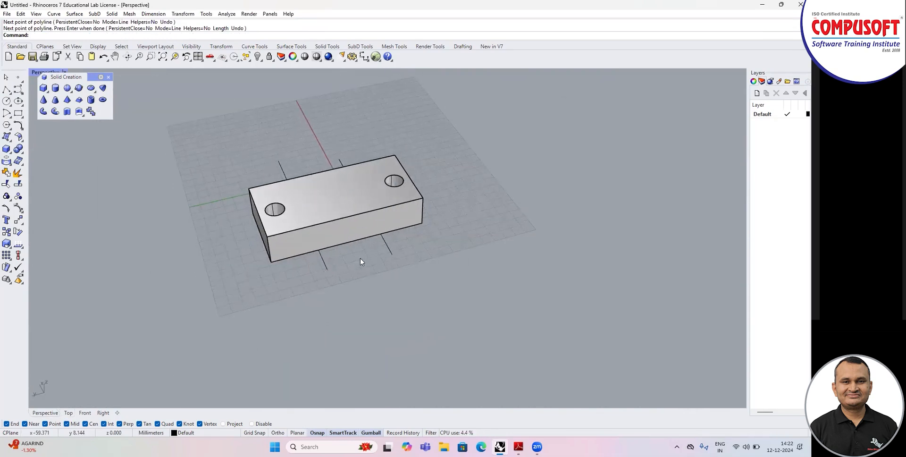
left_click(182, 14)
left_click(192, 180)
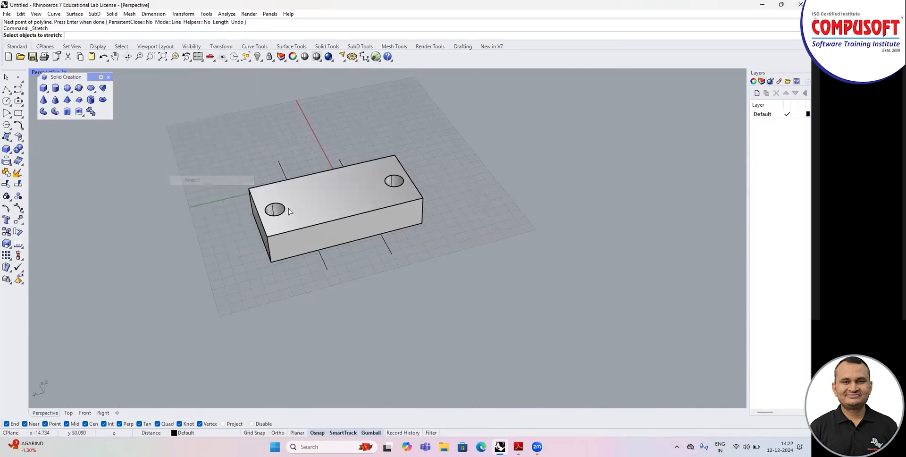
left_click(318, 219)
key("Return")
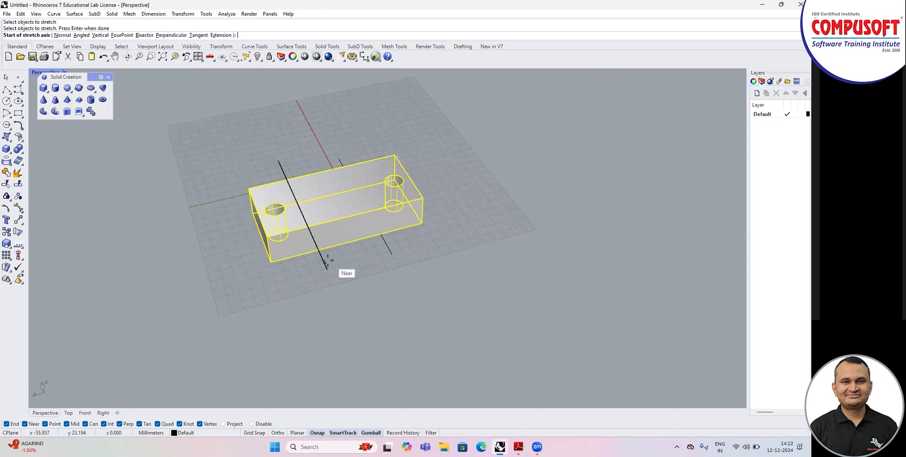
scroll(316, 249, "up", 2)
left_click(316, 248)
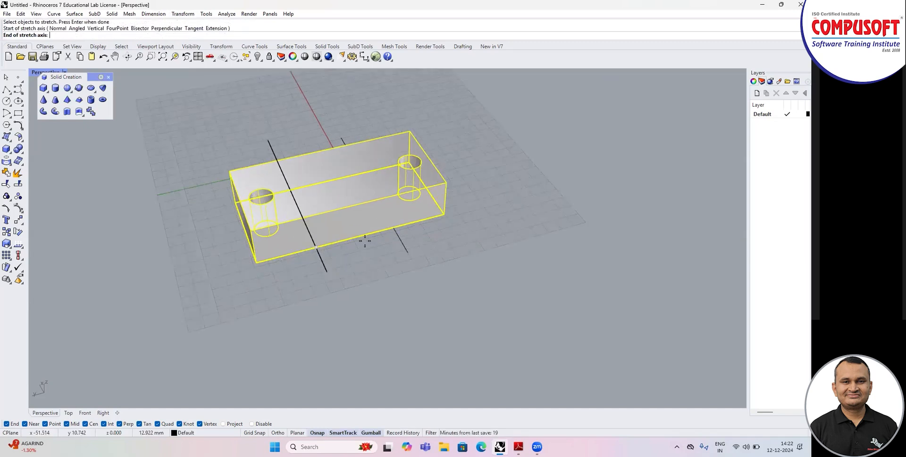
left_click(394, 228)
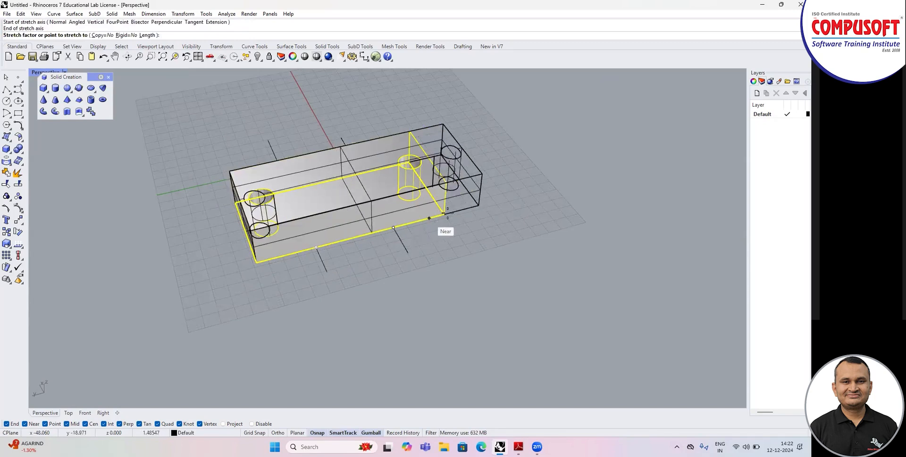
left_click(470, 207)
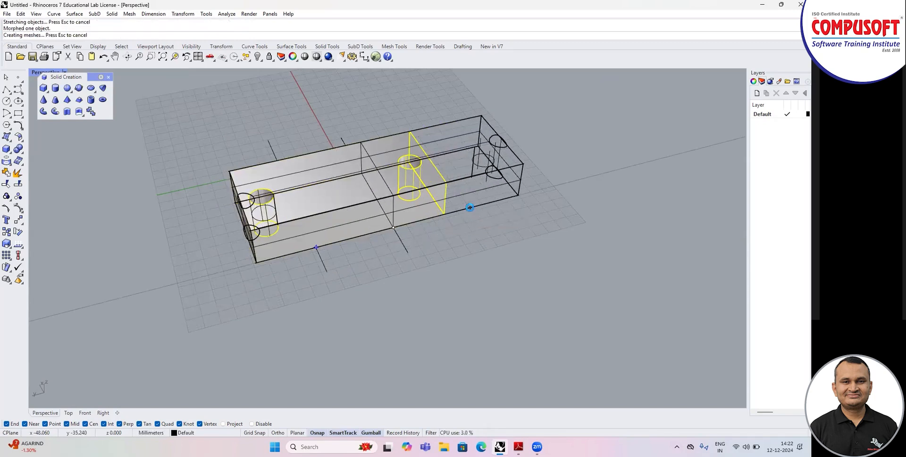
Step: Examine the stretched block's surface lines and holes from several angles, and try to turn on its control points
right_click_drag(481, 227, 385, 227)
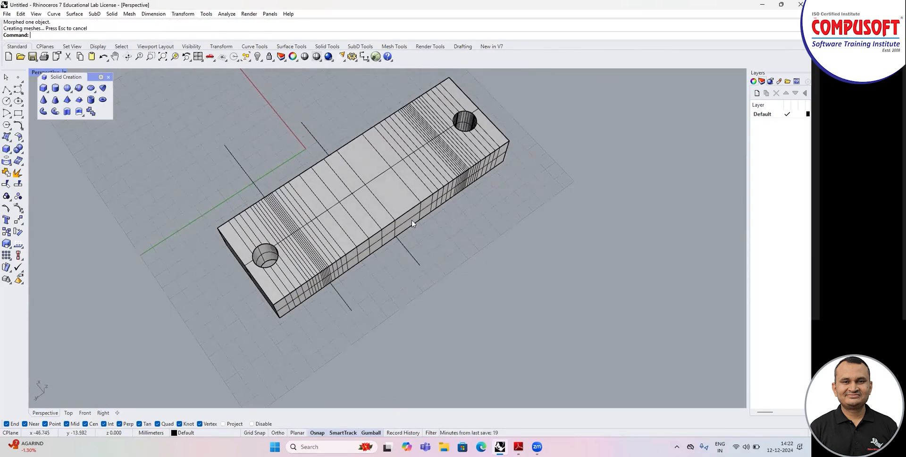
scroll(412, 223, "up", 4)
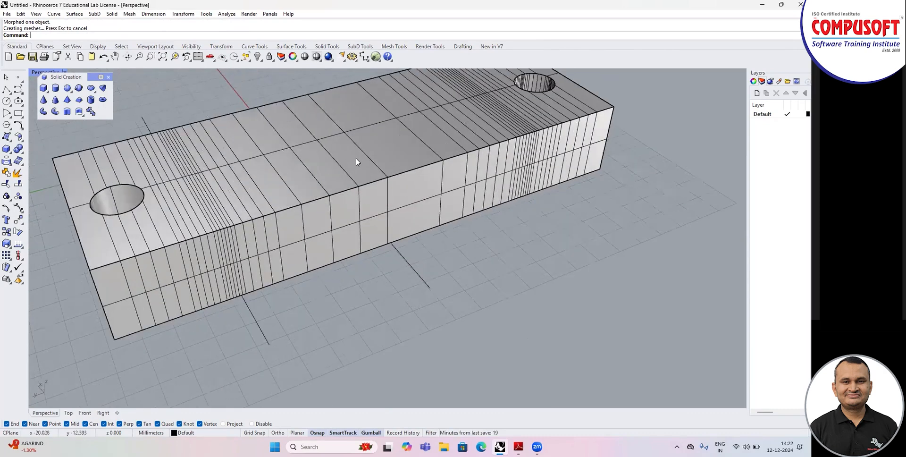
scroll(356, 161, "up", 1)
left_click(356, 162)
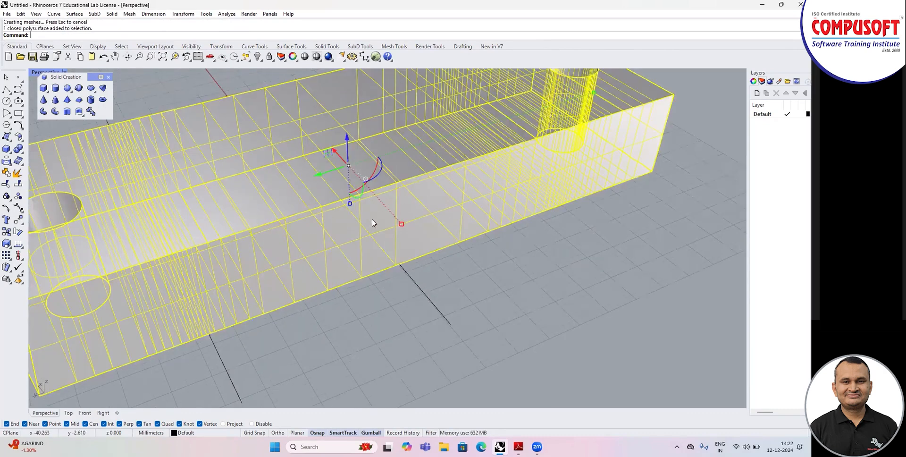
scroll(372, 222, "down", 3)
key("F10")
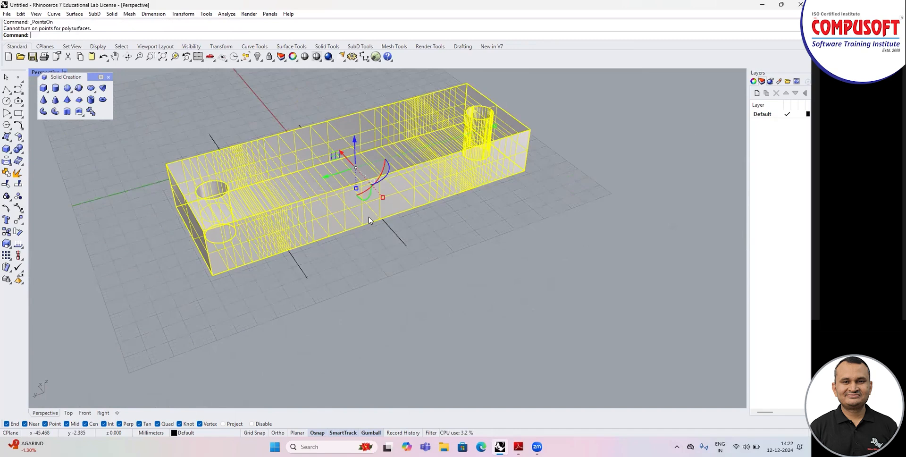
right_click_drag(343, 208, 351, 166)
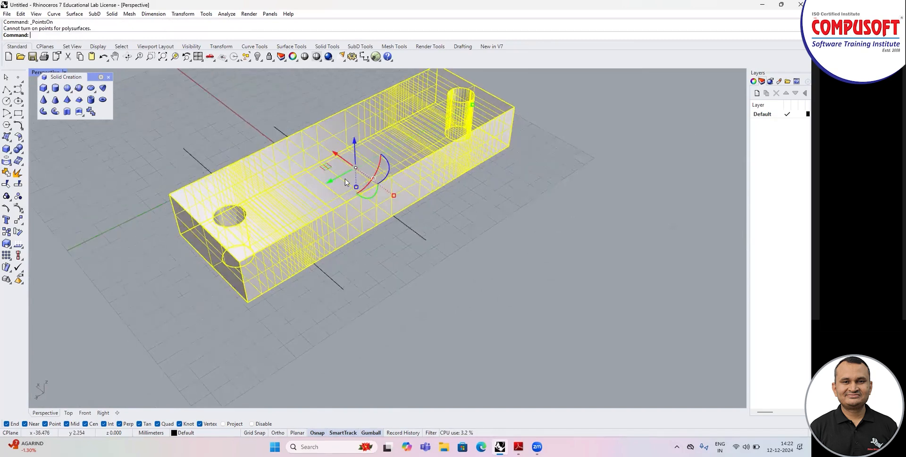
scroll(395, 226, "down", 2)
left_click(388, 228)
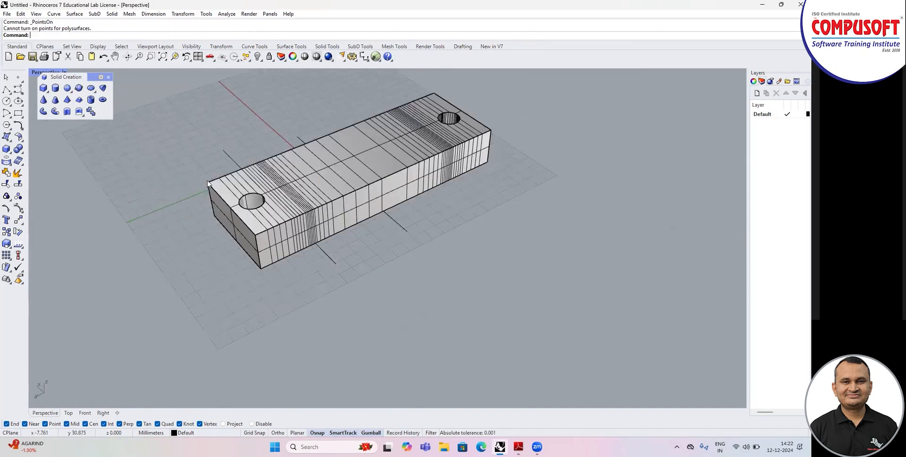
Step: Delete the stretched block and both polylines to leave the scene empty
left_click(182, 13)
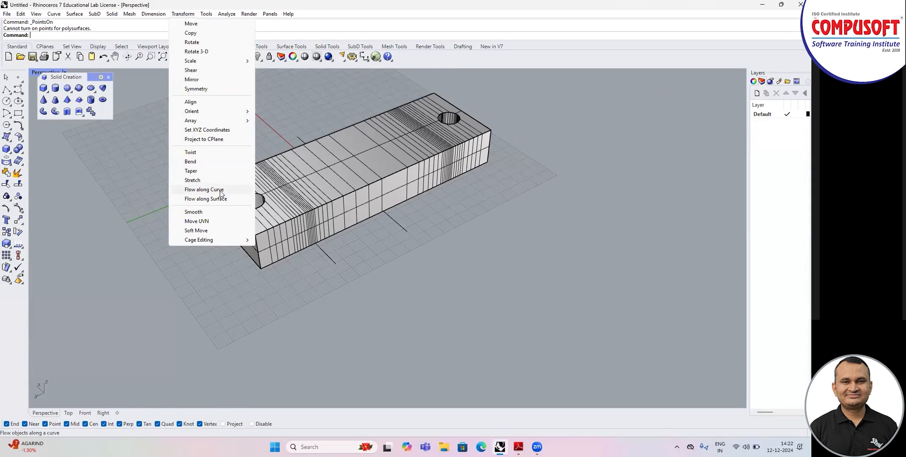
key("Escape")
scroll(256, 252, "down", 4)
left_click_drag(467, 133, 179, 275)
key("Delete")
right_click_drag(251, 199, 222, 187)
scroll(223, 187, "down", 5)
scroll(297, 169, "up", 8)
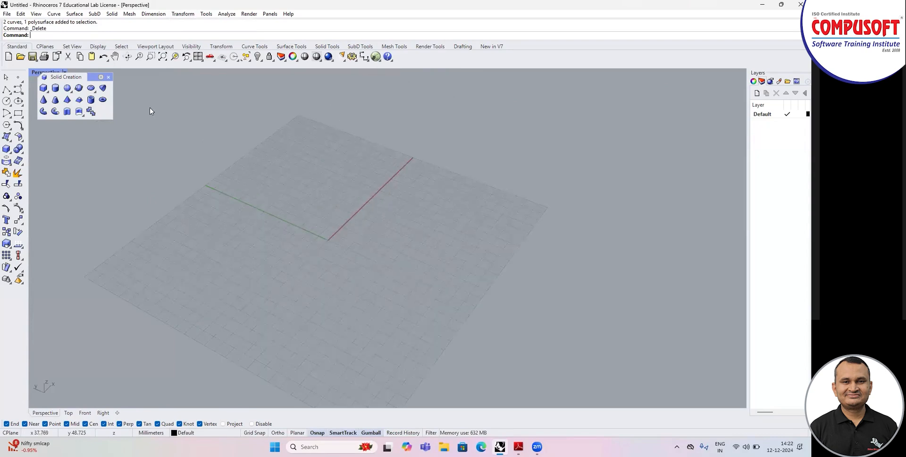
Step: In the maximized Front view, draw an upward-bulging arc about 95 mm long from the origin (0) to a point along the X axis
left_click_drag(99, 78, 99, 106)
double_click(51, 74)
double_click(38, 243)
scroll(194, 257, "down", 1)
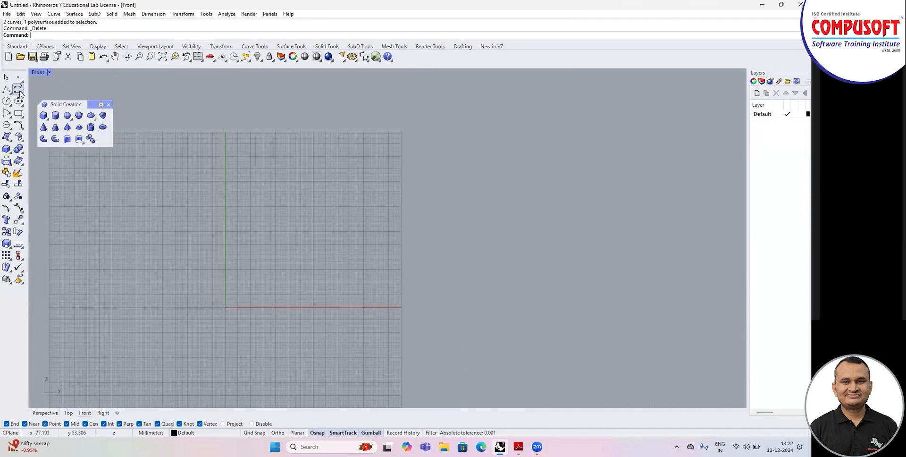
left_click(18, 124)
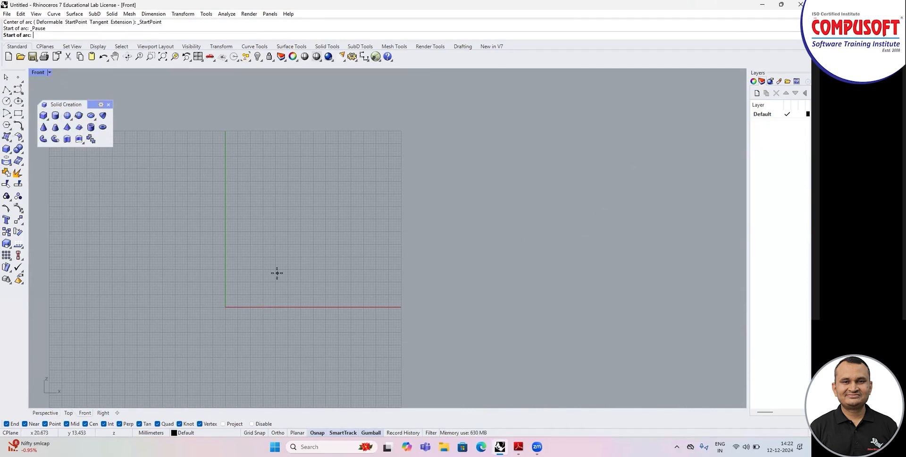
type("0")
key("Return")
key("F8")
left_click(393, 307)
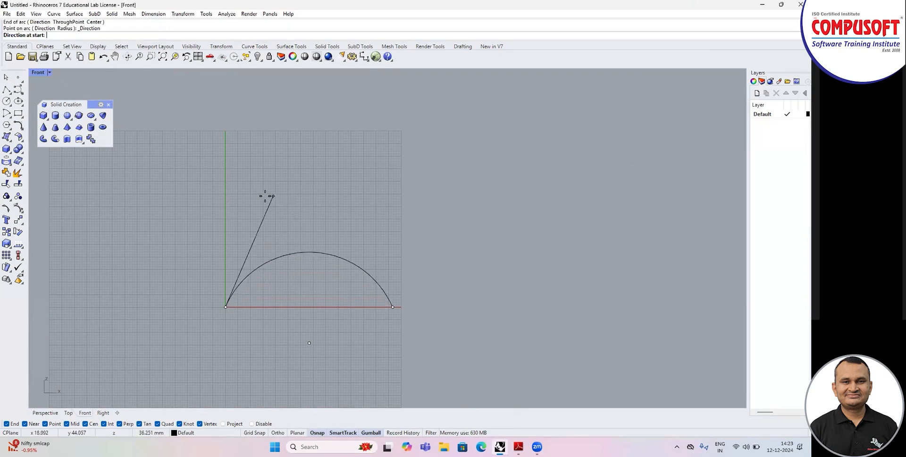
left_click(244, 196)
scroll(282, 126, "down", 3)
scroll(231, 176, "up", 2)
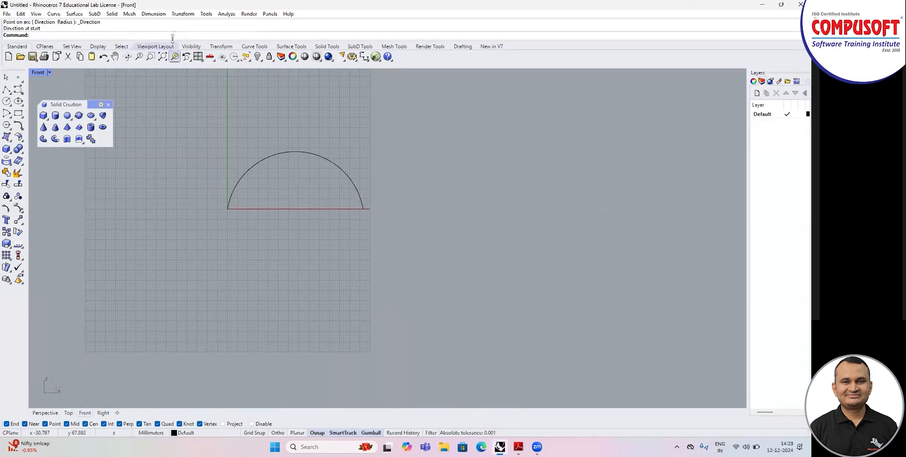
Step: Add a curve length dimension to the arc with a bent leader placed above its right side
left_click(178, 14)
mouse_move(154, 16)
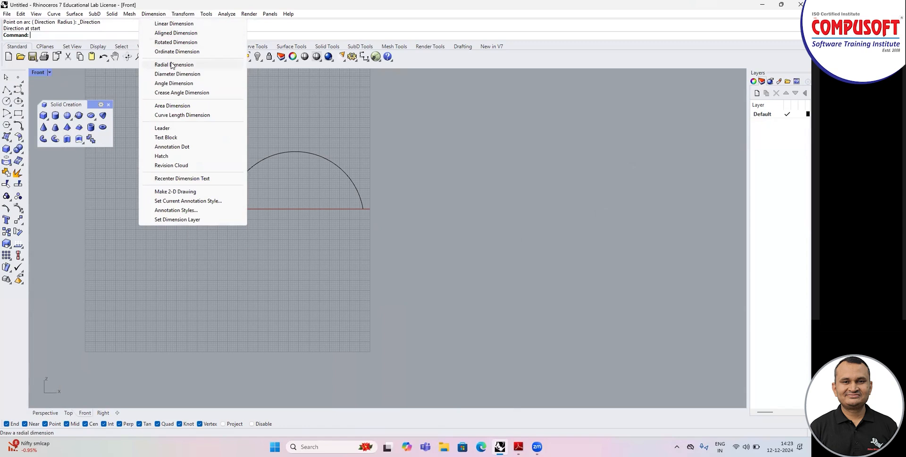
left_click(185, 116)
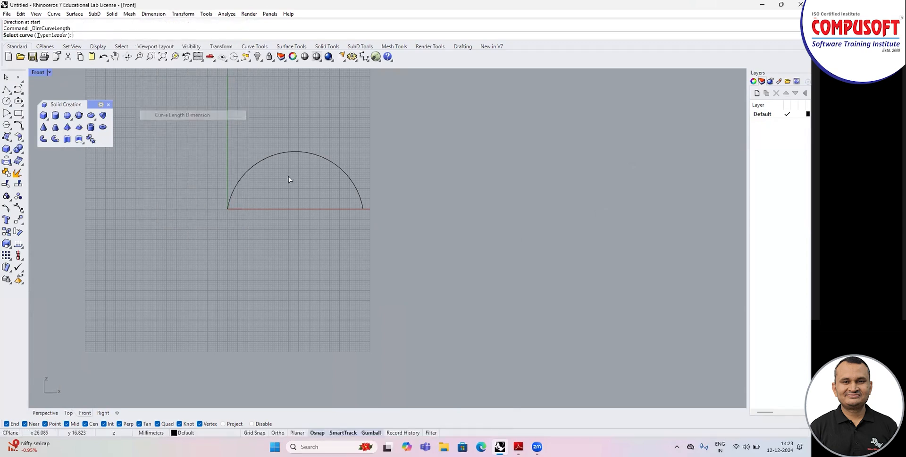
left_click(292, 151)
left_click(329, 150)
left_click(353, 134)
left_click(366, 139)
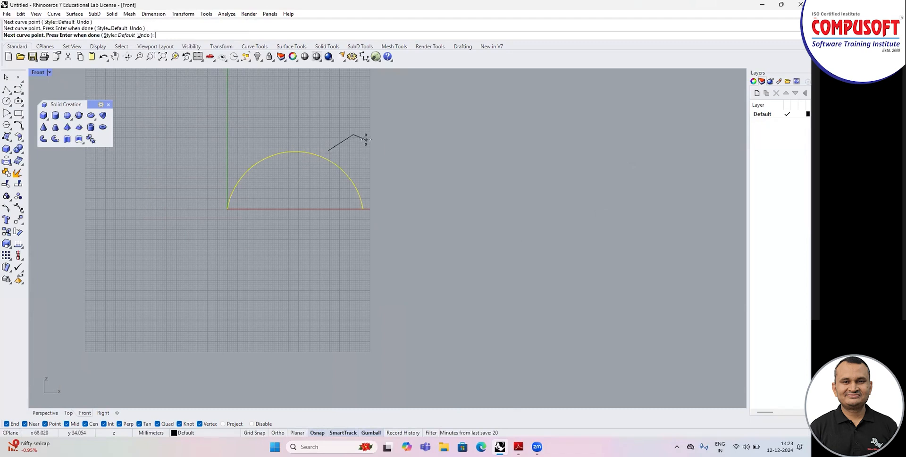
key("Return")
scroll(376, 143, "up", 5)
scroll(383, 157, "down", 3)
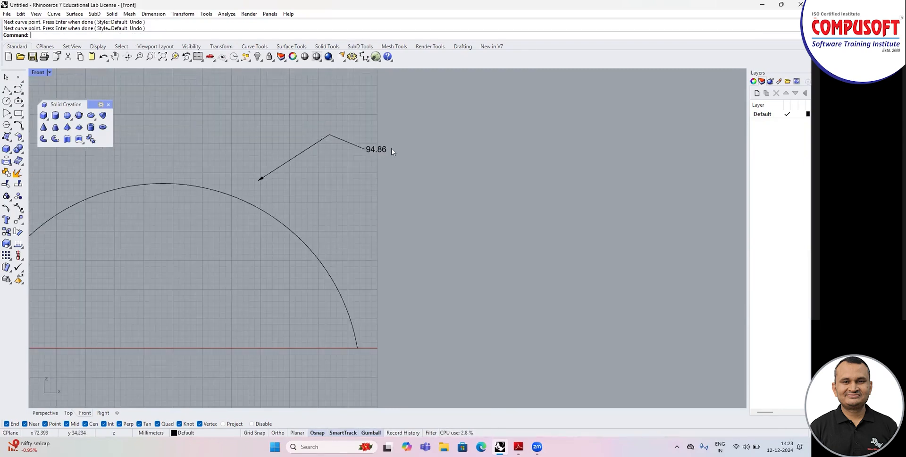
scroll(398, 147, "down", 3)
scroll(410, 208, "down", 2)
type("loft")
key("Return")
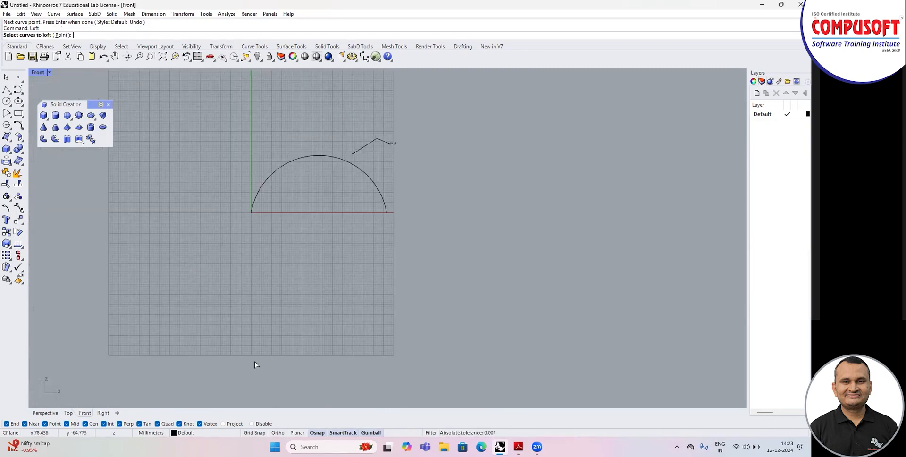
key("Escape")
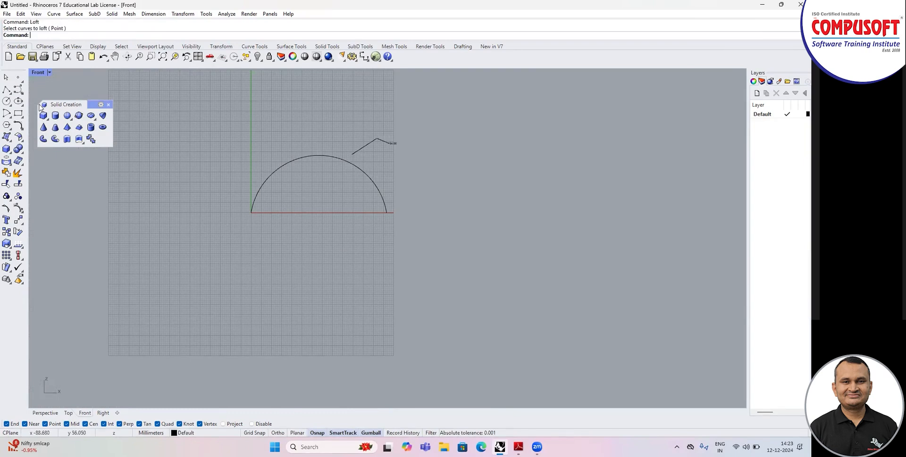
Step: Draw a horizontal straight polyline 94.86 mm long below the arc with Ortho on
left_click(5, 90)
scroll(384, 155, "up", 3)
scroll(400, 167, "down", 2)
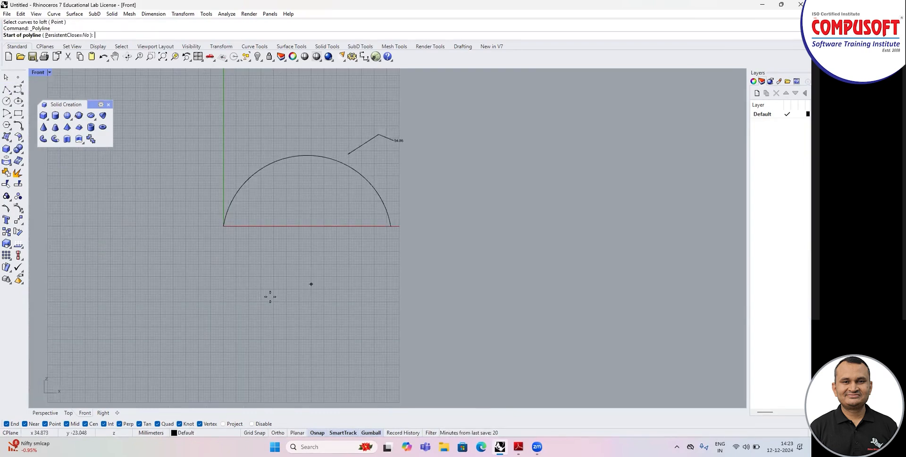
left_click(189, 308)
key("F8")
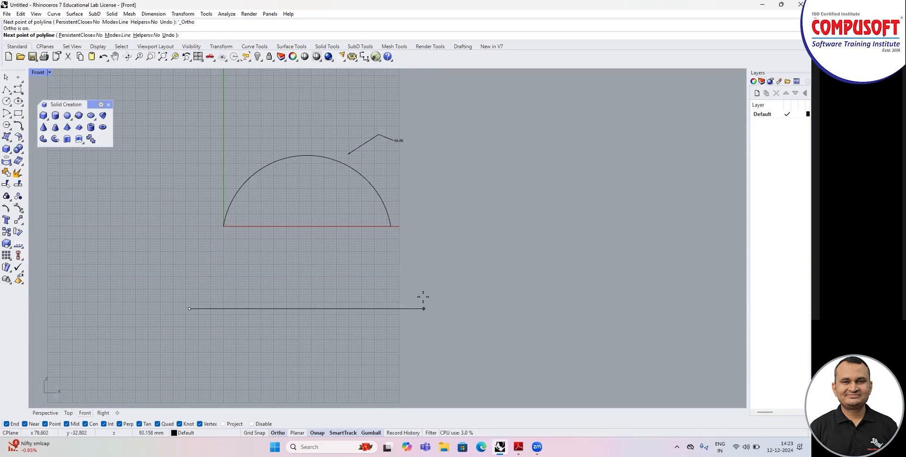
type("94.86")
key("Return")
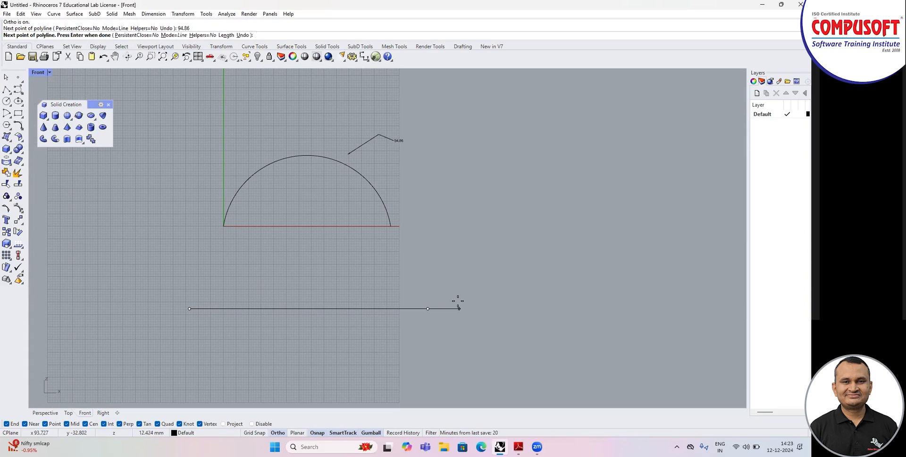
key("Return")
Step: Delete the curve length leader above the arc, keeping the arc and the horizontal line
scroll(397, 135, "up", 3)
scroll(397, 133, "down", 4)
scroll(355, 278, "up", 4)
scroll(353, 278, "down", 3)
left_click(404, 107)
key("Delete")
scroll(236, 262, "up", 2)
scroll(222, 250, "down", 2)
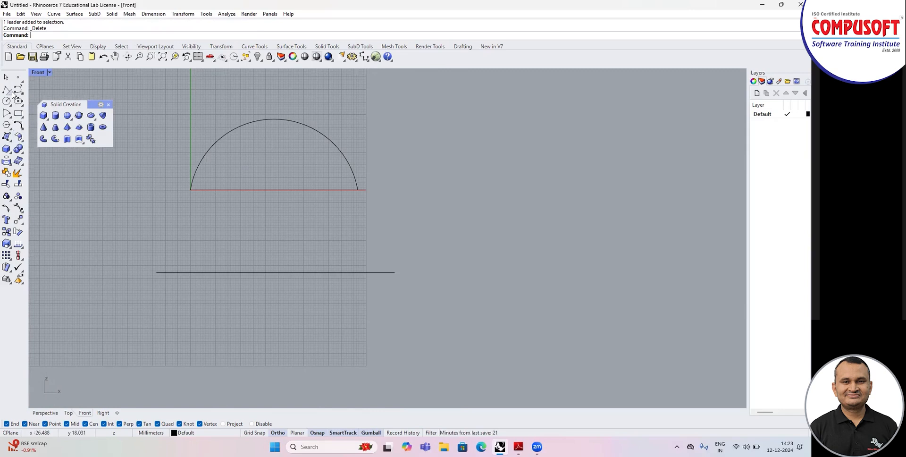
Step: Create a small solid box resting on the left end of the horizontal line, with its height equal to its width
left_click(43, 116)
scroll(170, 236, "up", 3)
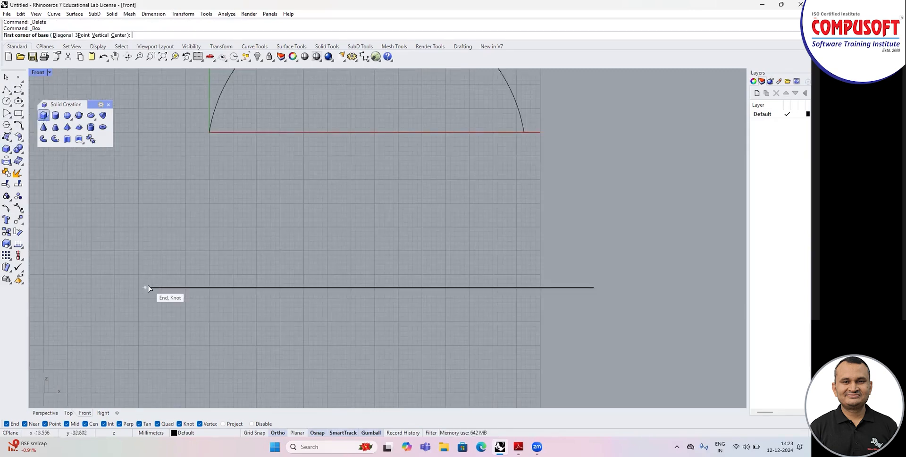
left_click(146, 288)
left_click(173, 266)
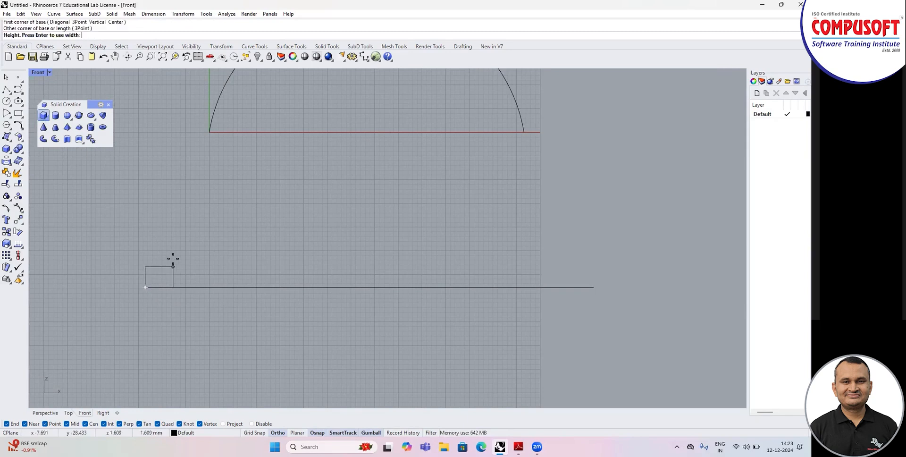
key("Return")
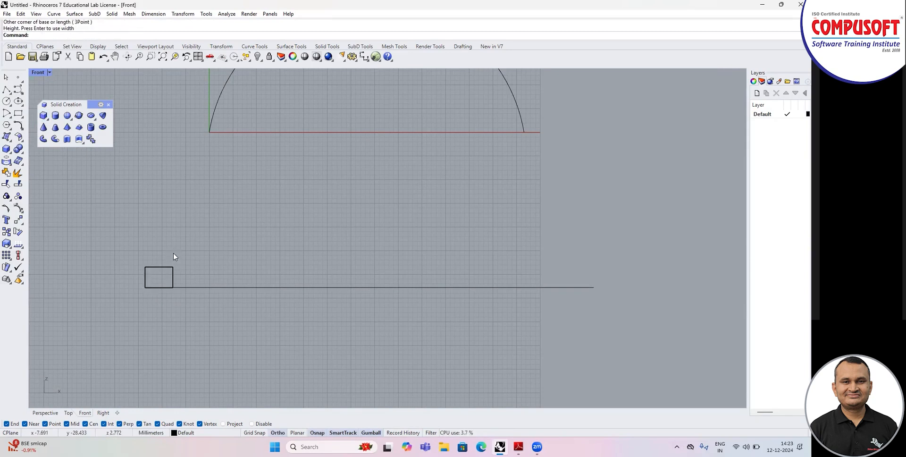
double_click(39, 72)
left_click(426, 99)
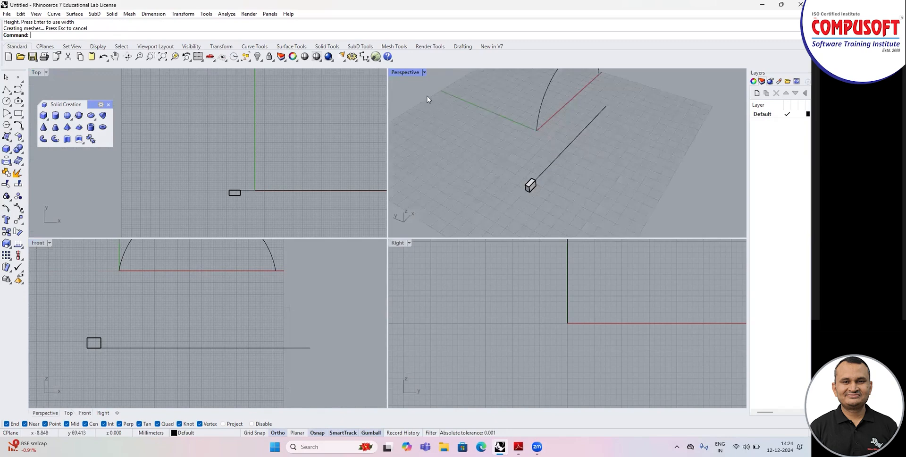
Step: Move the small box slightly inward along the horizontal line in the maximized Front view, and deselect it
double_click(41, 243)
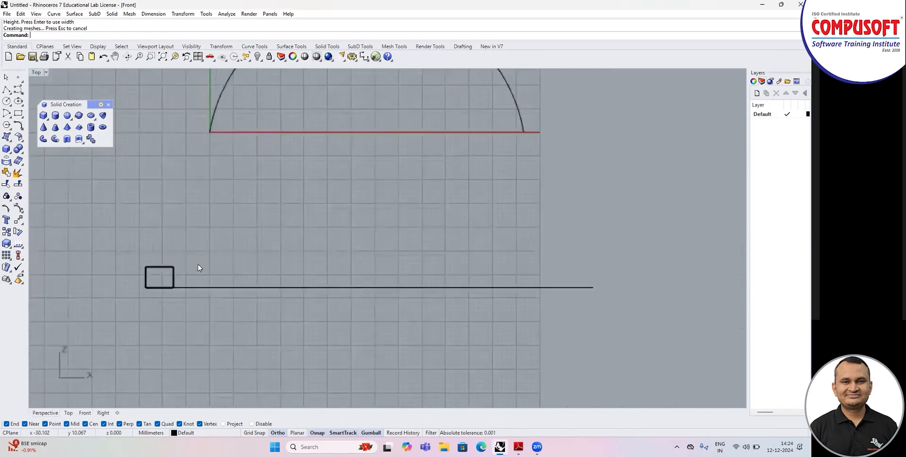
scroll(172, 280, "up", 2)
left_click(171, 281)
left_click_drag(175, 280, 184, 281)
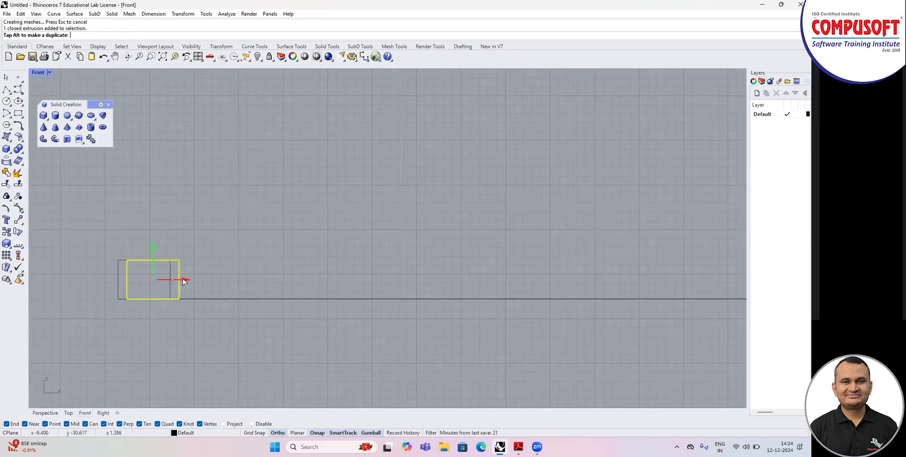
scroll(239, 239, "down", 3)
key("Escape")
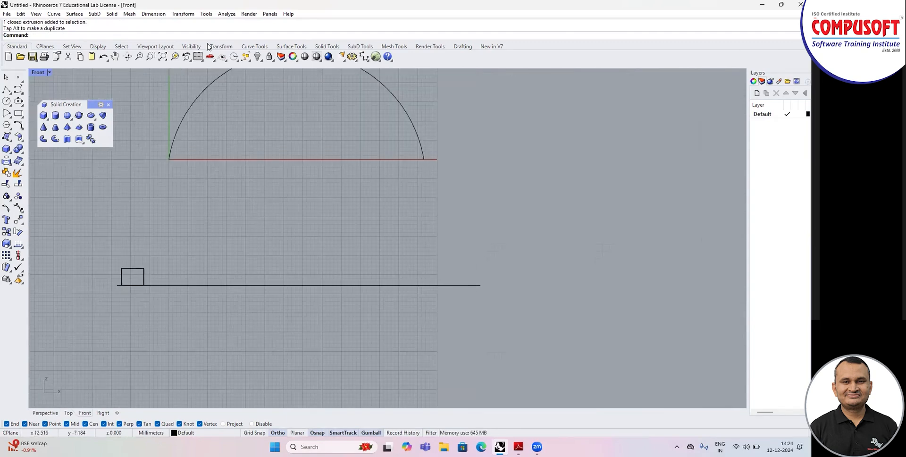
Step: Create a linear array of 15 boxes placed edge to edge along the horizontal line, starting from the small box
left_click(188, 14)
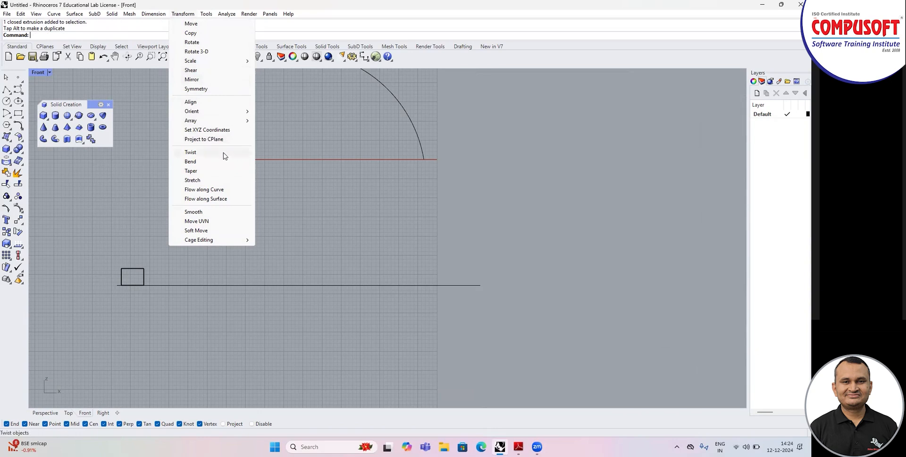
mouse_move(239, 121)
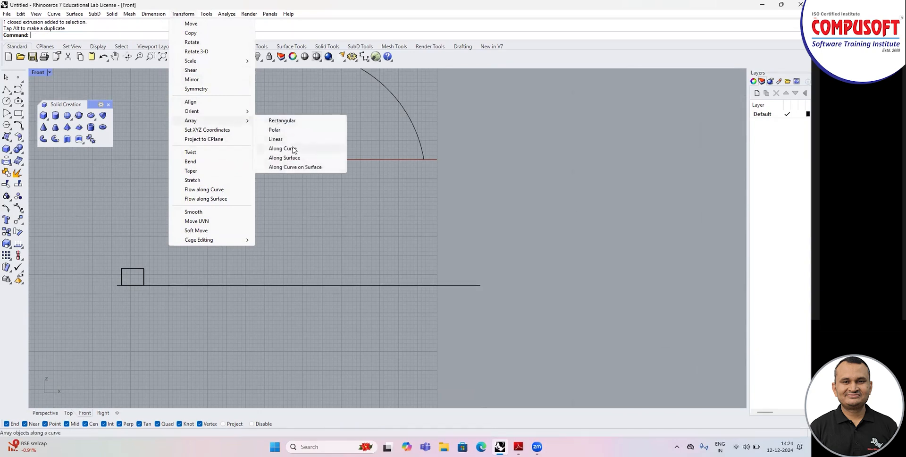
left_click(277, 139)
left_click(138, 282)
key("Return")
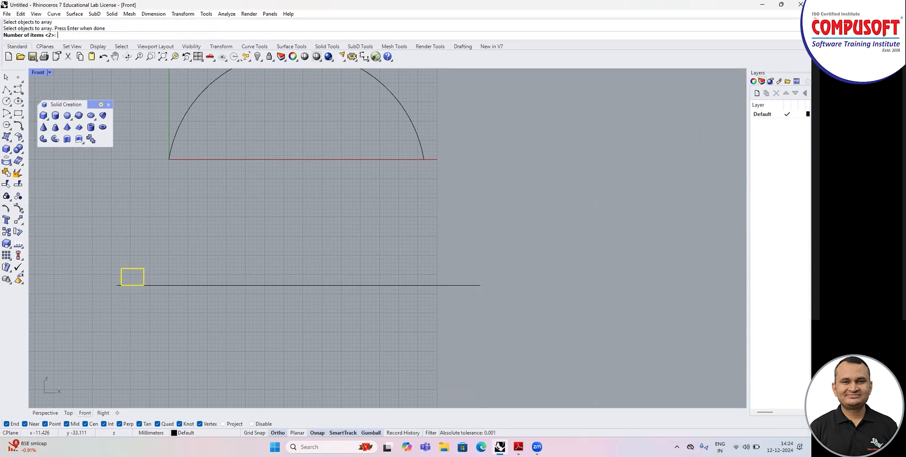
key("Return")
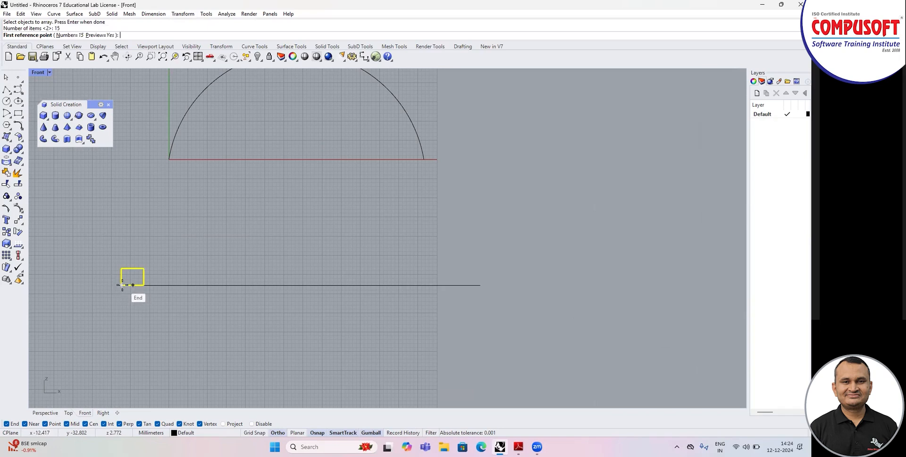
left_click(121, 285)
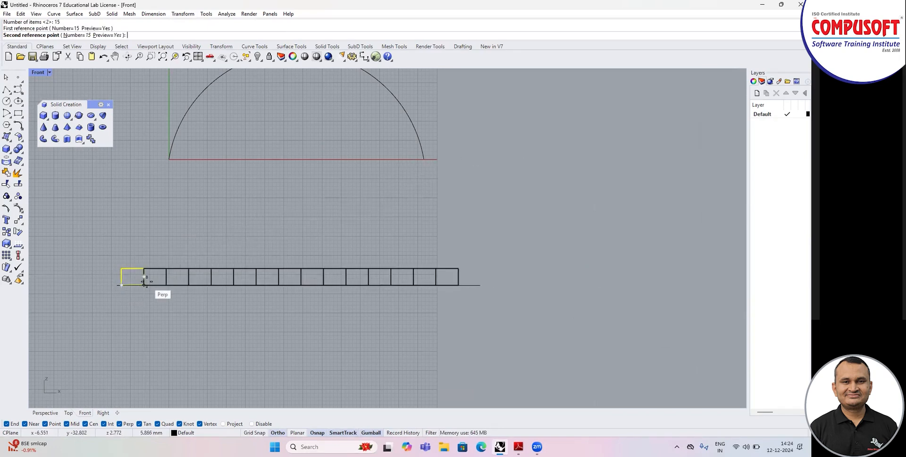
left_click(144, 282)
Step: Shift the whole row of 15 boxes slightly along the line to roughly centre it, and deselect it
left_click_drag(509, 244, 108, 278)
left_click_drag(318, 276, 324, 278)
left_click(309, 327)
scroll(356, 233, "down", 6)
scroll(344, 263, "up", 2)
scroll(323, 263, "up", 5)
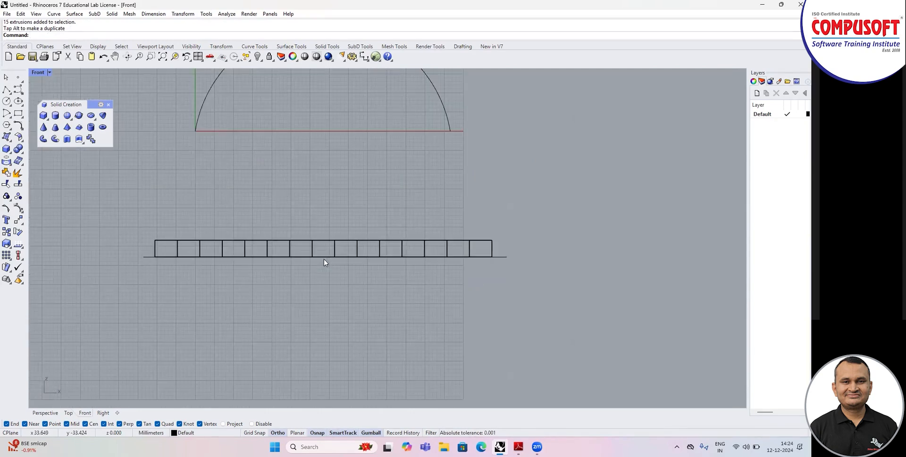
scroll(322, 262, "down", 4)
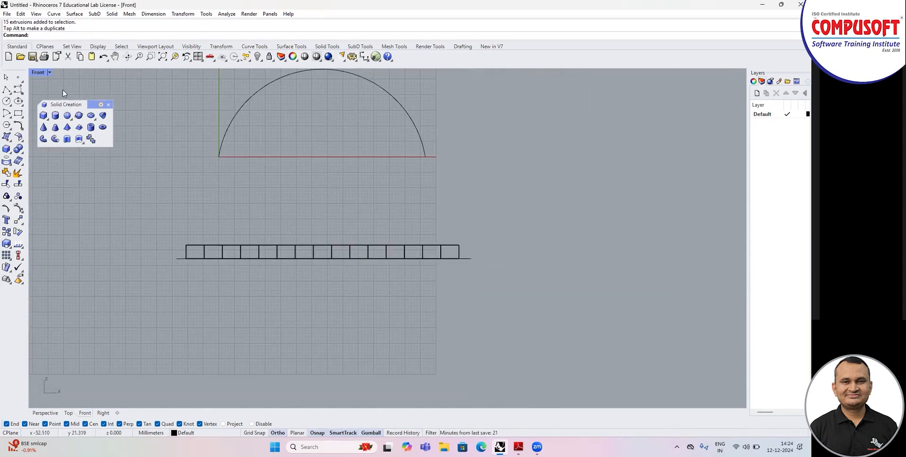
Step: Try Flow along Curve on the 15 boxes from the straight line to the arc with Stretch=No, and undo it
left_click(184, 13)
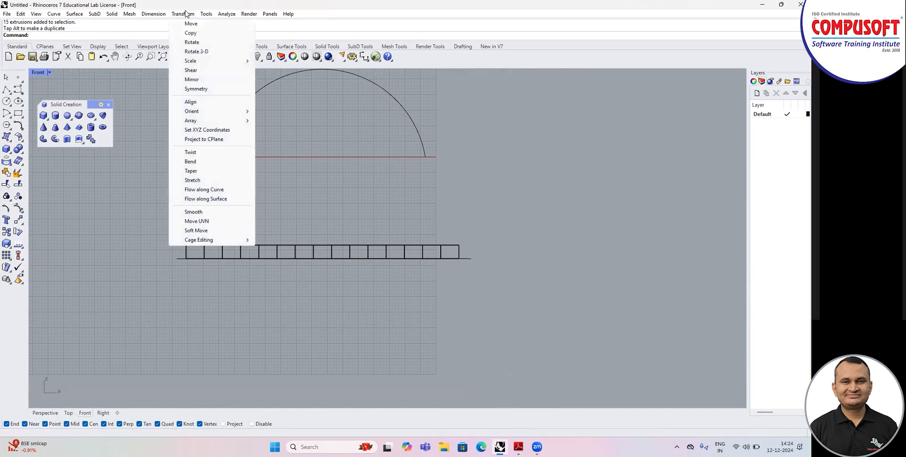
left_click(210, 190)
scroll(174, 265, "down", 4)
left_click_drag(292, 238, 165, 254)
key("Return")
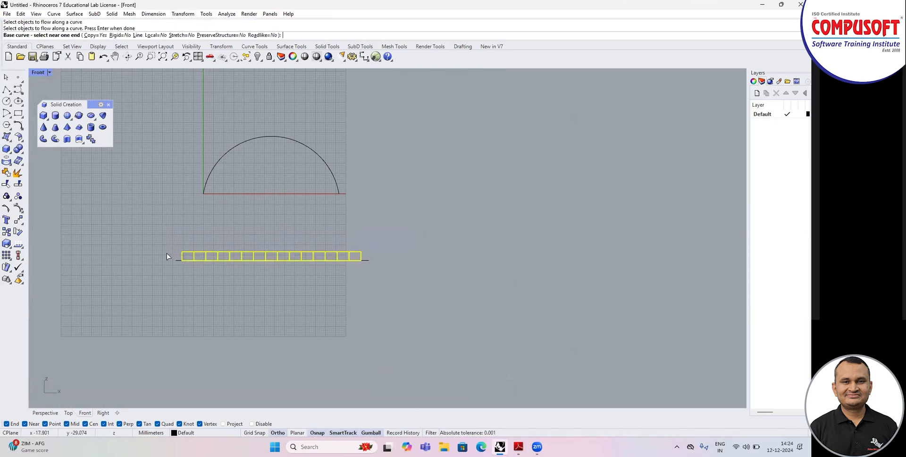
scroll(170, 264, "up", 3)
left_click(171, 271)
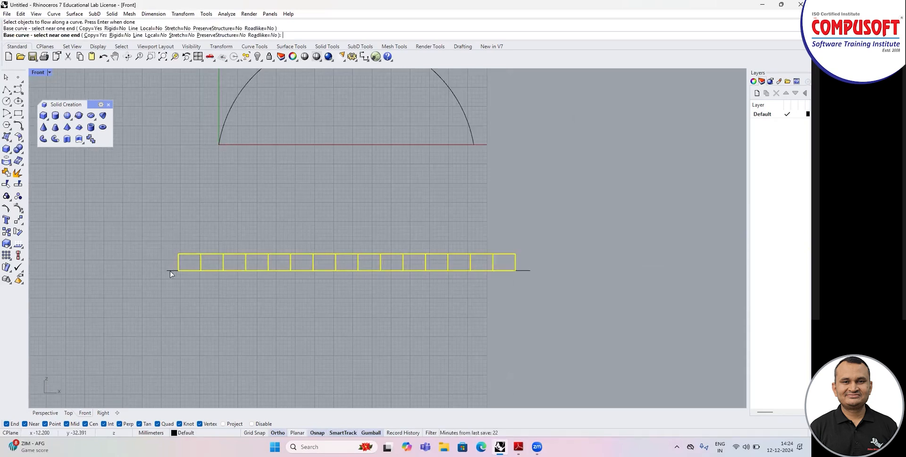
scroll(164, 299, "down", 5)
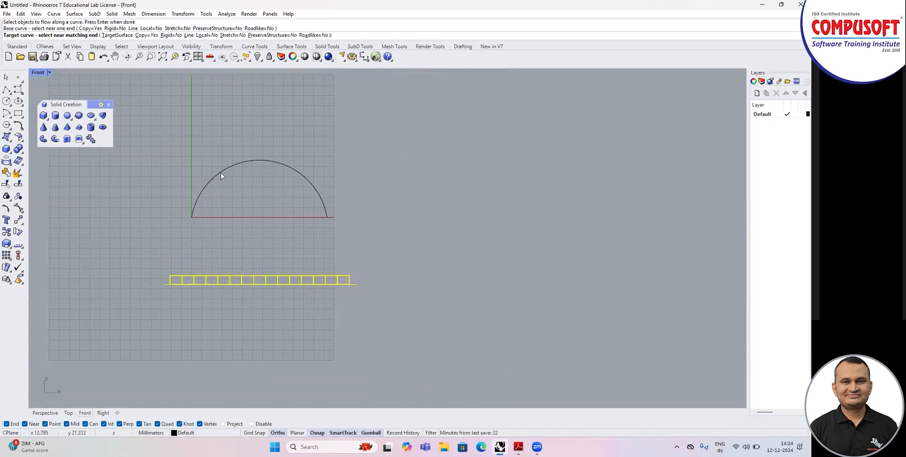
scroll(252, 156, "up", 3)
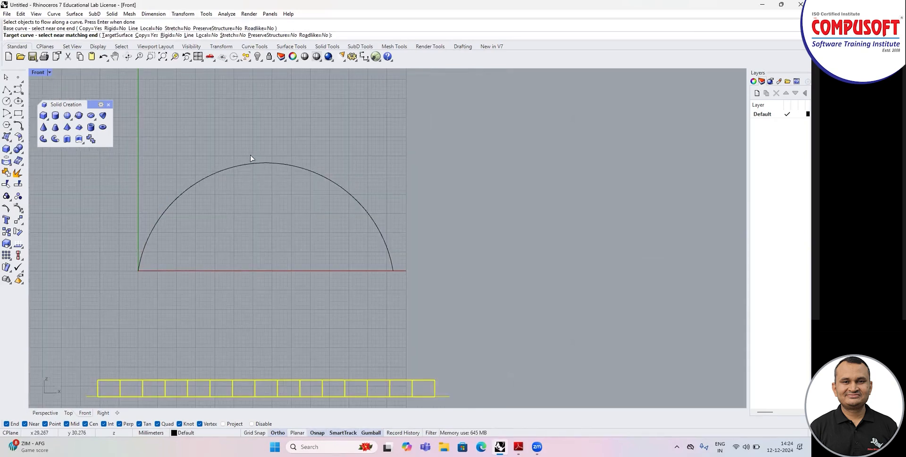
left_click(258, 164)
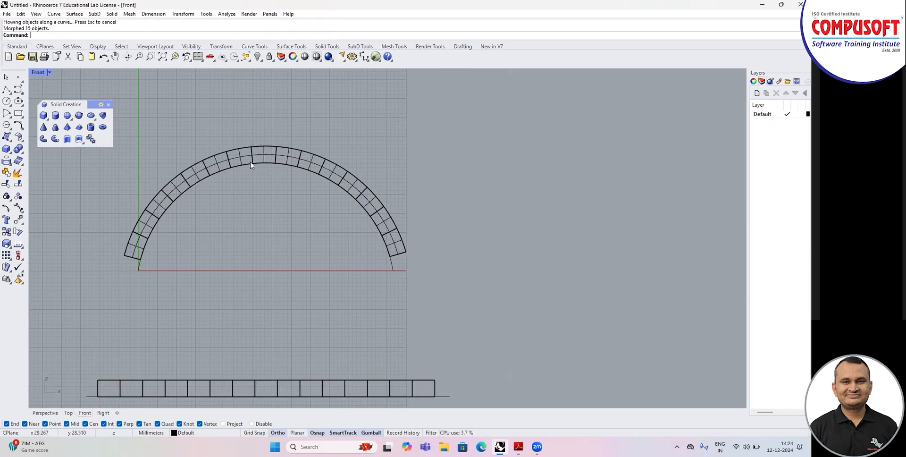
scroll(250, 164, "down", 2)
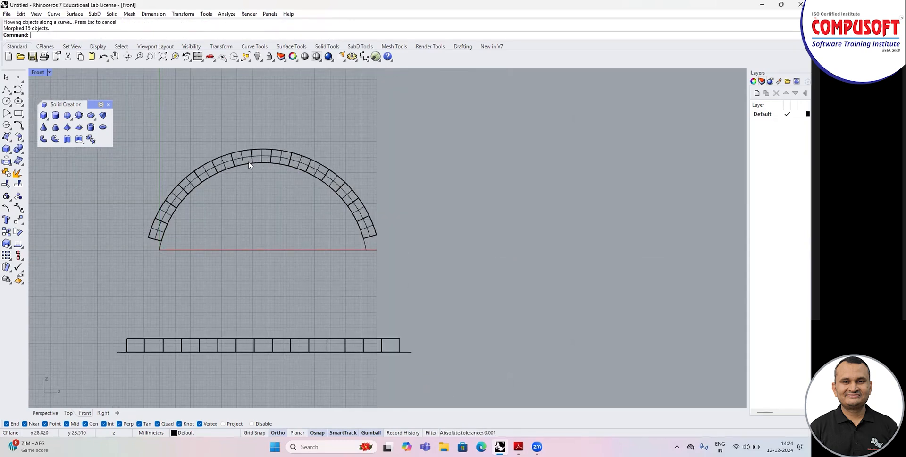
key("ctrl+z")
key("Return")
left_click_drag(449, 302, 109, 340)
key("Return")
left_click(118, 350)
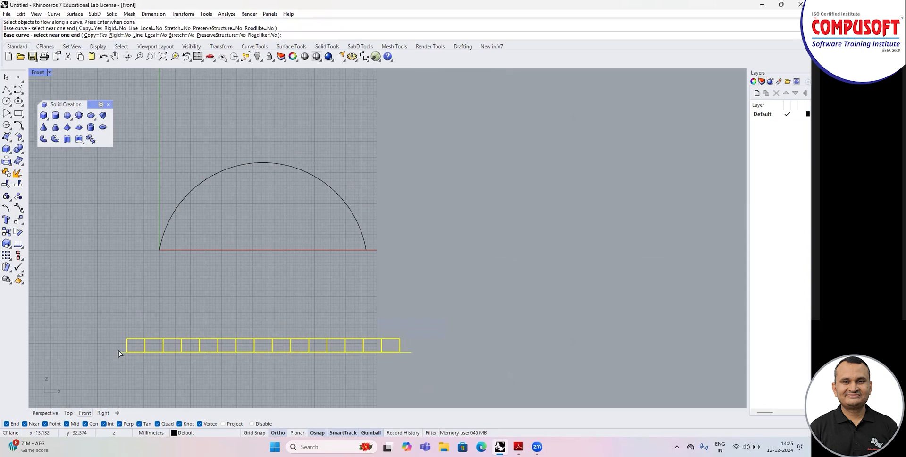
key("Return")
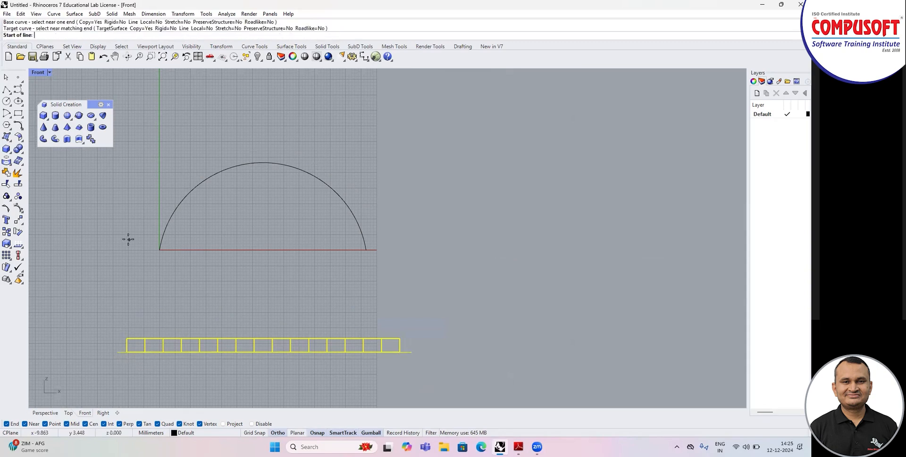
key("Escape")
Step: Flow the 15 boxes from the straight line onto the arc with Stretch=Yes
key("Return")
left_click_drag(481, 310, 125, 341)
key("Return")
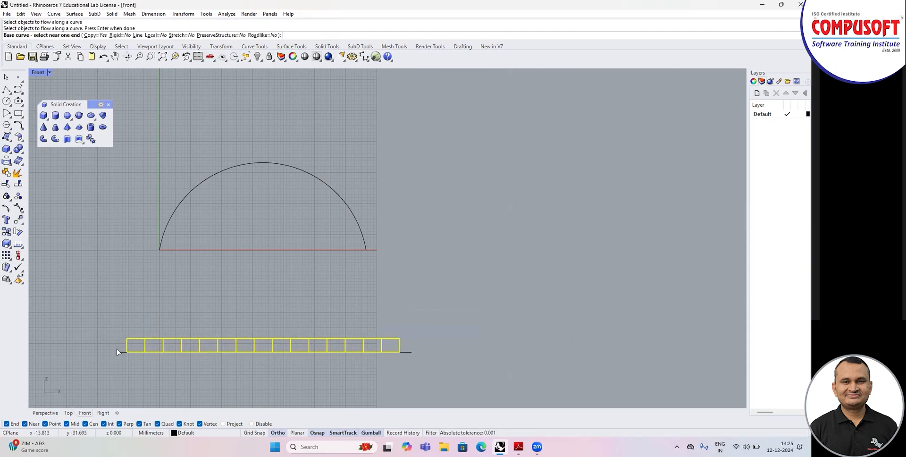
left_click(121, 351)
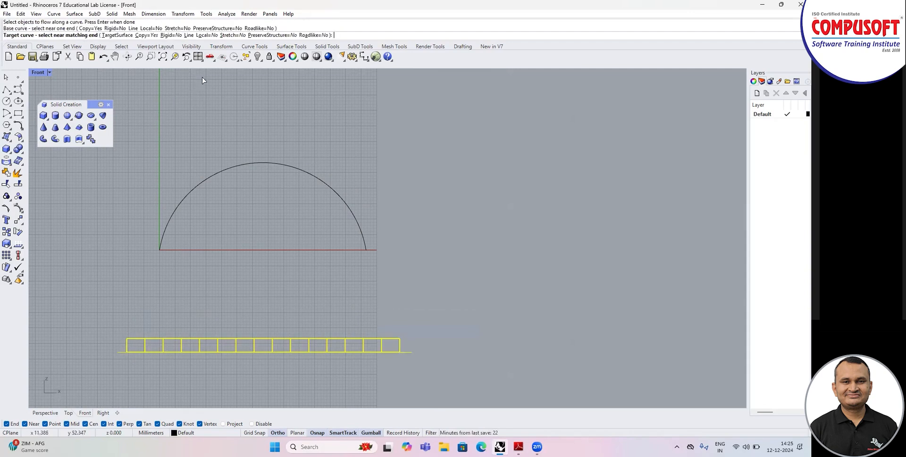
left_click(233, 36)
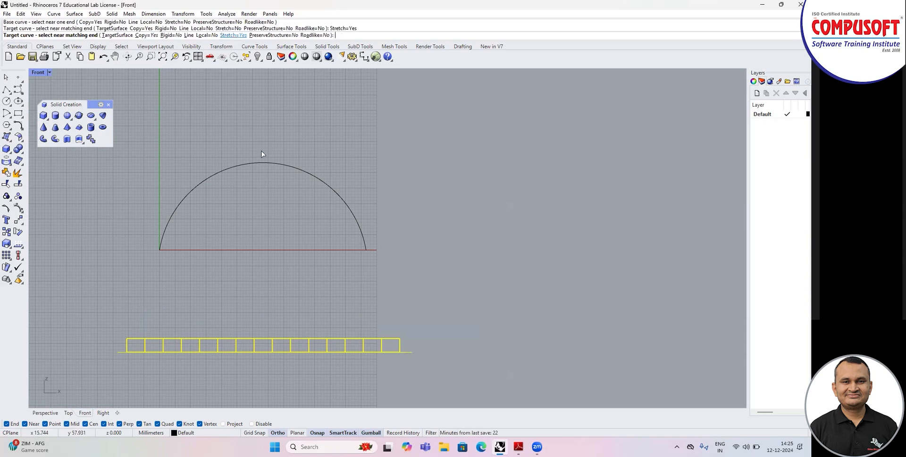
left_click(265, 165)
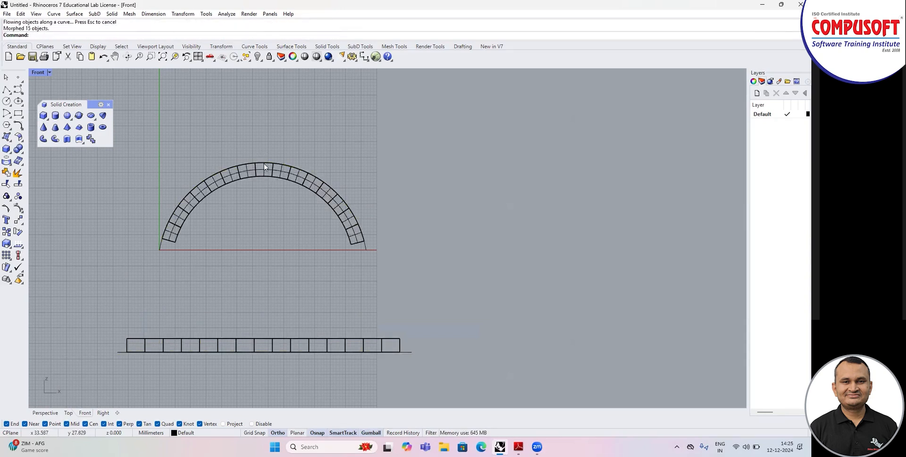
Step: Examine the arched row of boxes in the maximized Perspective view, including one individually selected bent box
double_click(38, 72)
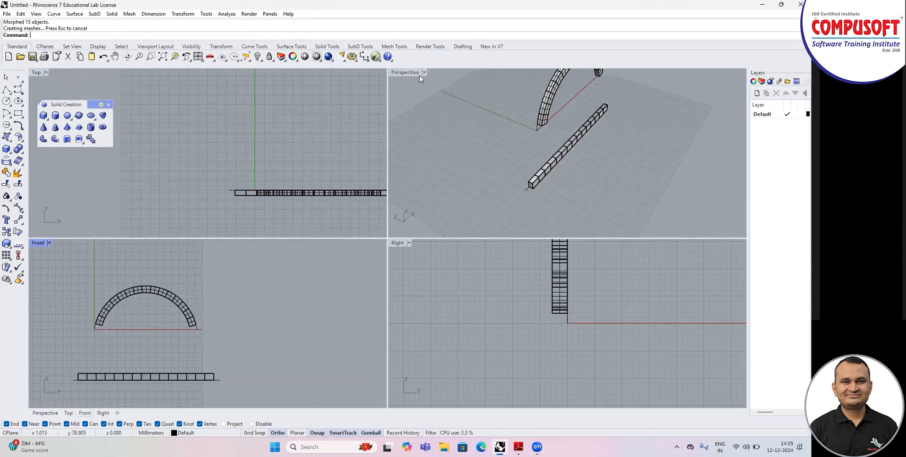
double_click(402, 72)
right_click_drag(447, 156, 356, 174)
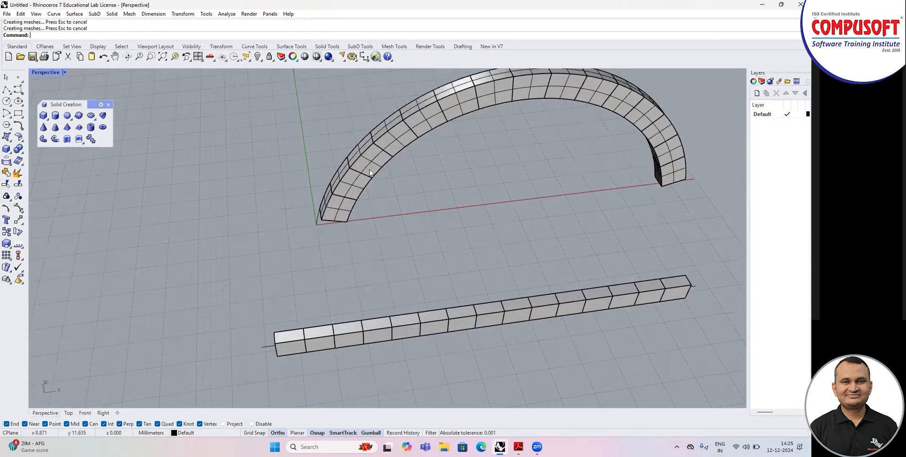
left_click(411, 144)
scroll(370, 303, "down", 2)
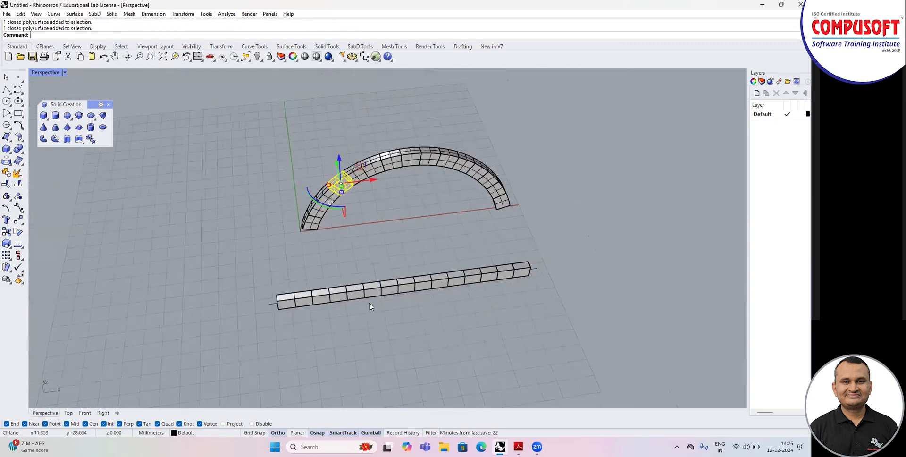
scroll(398, 283, "up", 3)
scroll(366, 279, "down", 4)
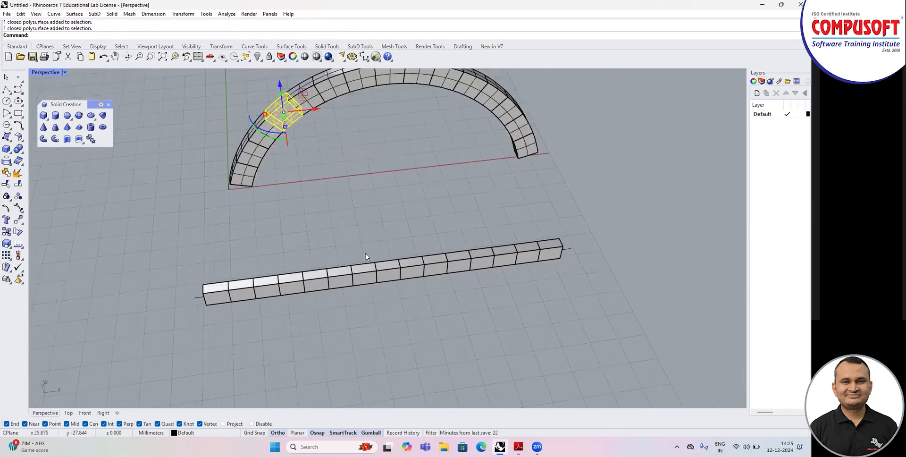
mouse_move(359, 226)
right_mouse_down()
mouse_move(446, 185)
mouse_move(455, 196)
mouse_move(367, 220)
right_mouse_up()
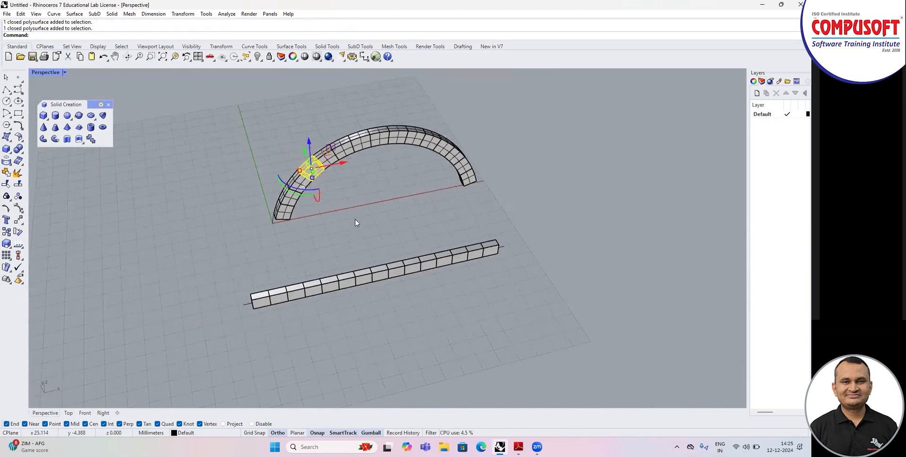
key("Escape")
Step: Undo the flow onto the arc and return to the maximized Front view
key("ctrl+z")
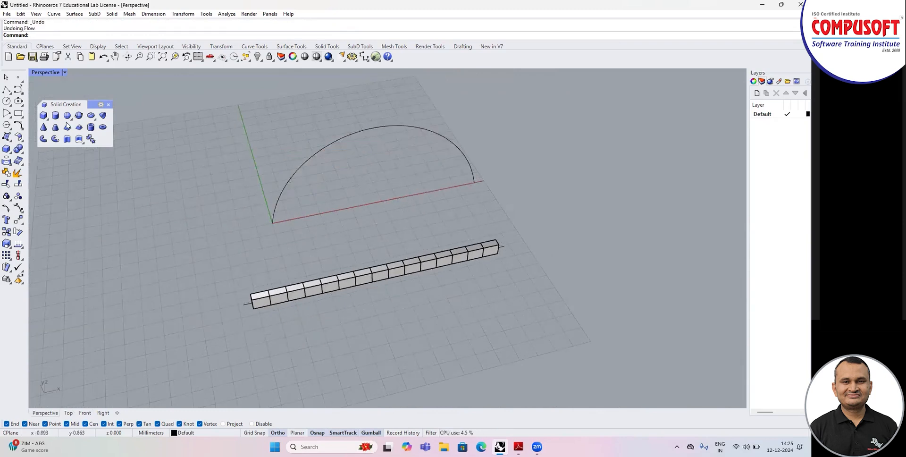
double_click(44, 73)
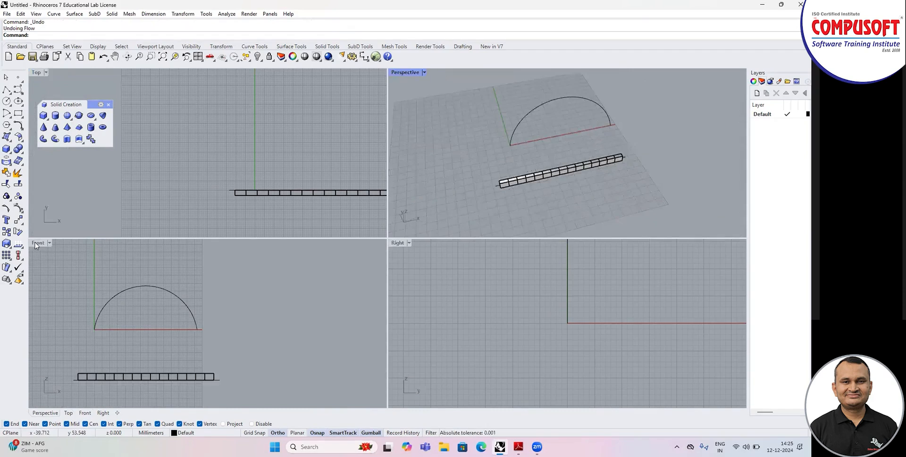
double_click(37, 243)
Step: Delete every second box in the straight row, beginning with the second from the left, to leave evenly spaced boxes
left_click(274, 197)
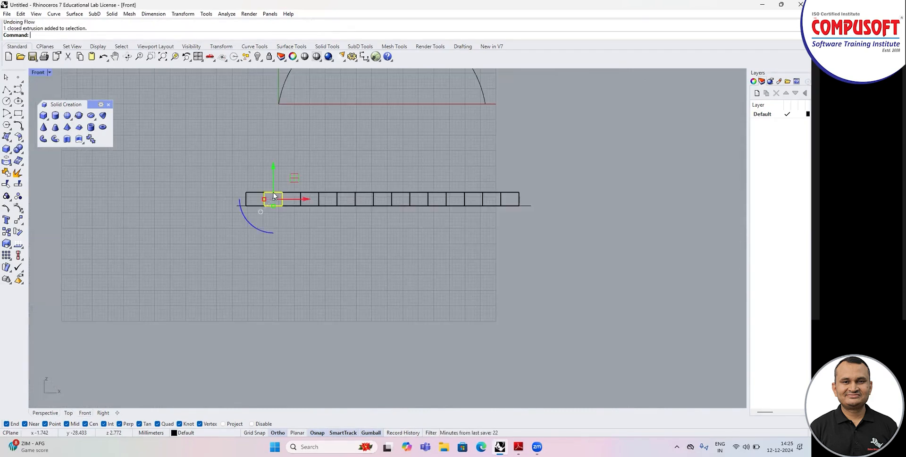
key("Delete")
left_click(312, 195)
key("Delete")
left_click(347, 197)
key("Delete")
left_click(384, 197)
key("Delete")
left_click(420, 195)
key("Delete")
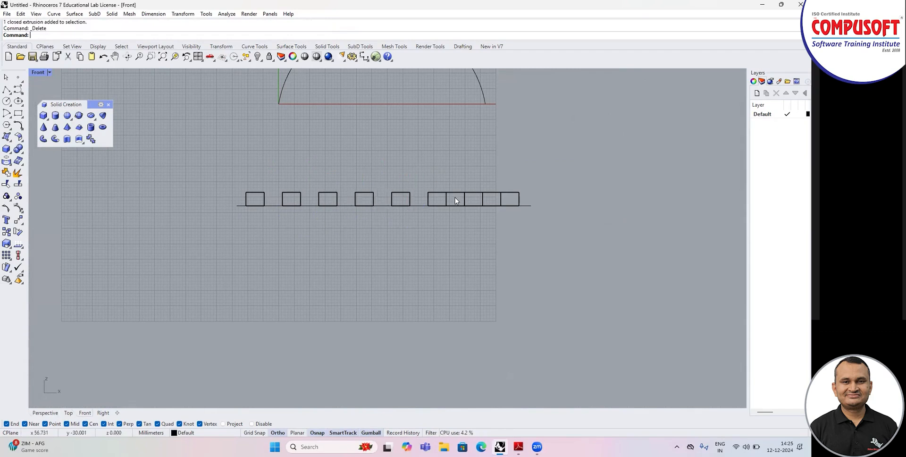
left_click(457, 195)
key("Delete")
left_click(493, 198)
key("Delete")
Step: Flow the eight spaced boxes from the straight line onto the arc with Stretch=Yes
scroll(261, 230, "down", 4)
scroll(376, 192, "up", 2)
left_click(182, 14)
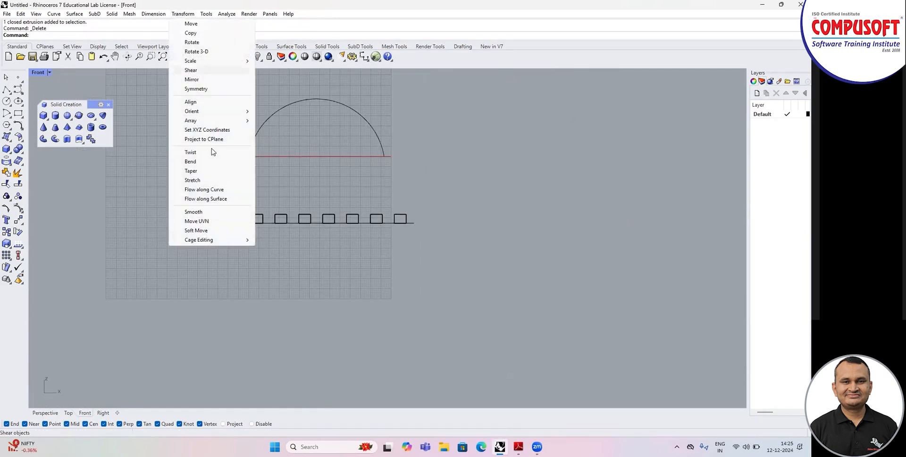
left_click(208, 190)
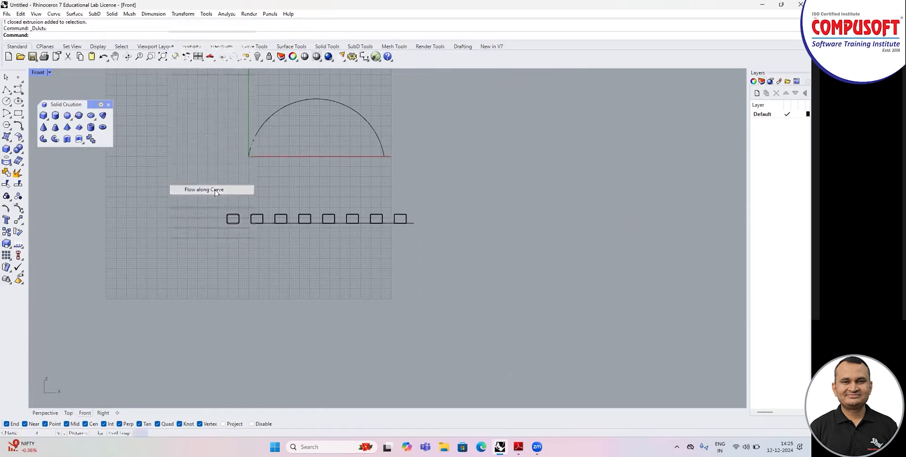
left_click_drag(214, 210, 206, 217)
key("Return")
left_click(222, 223)
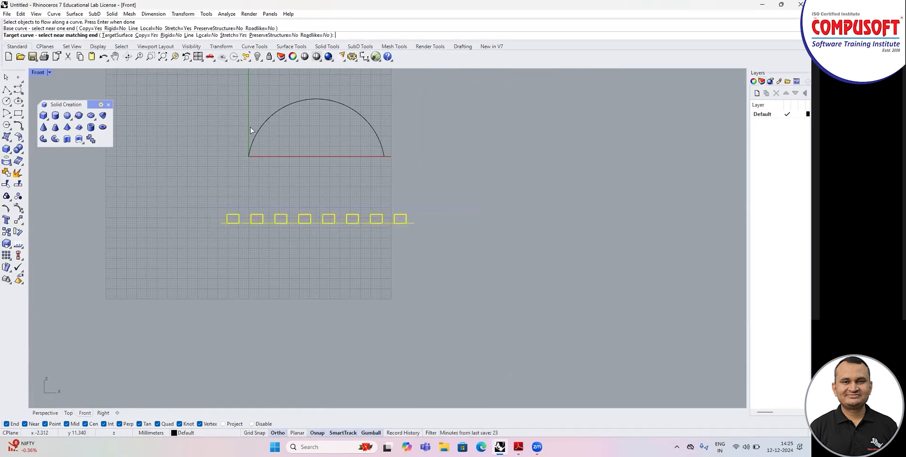
left_click(309, 98)
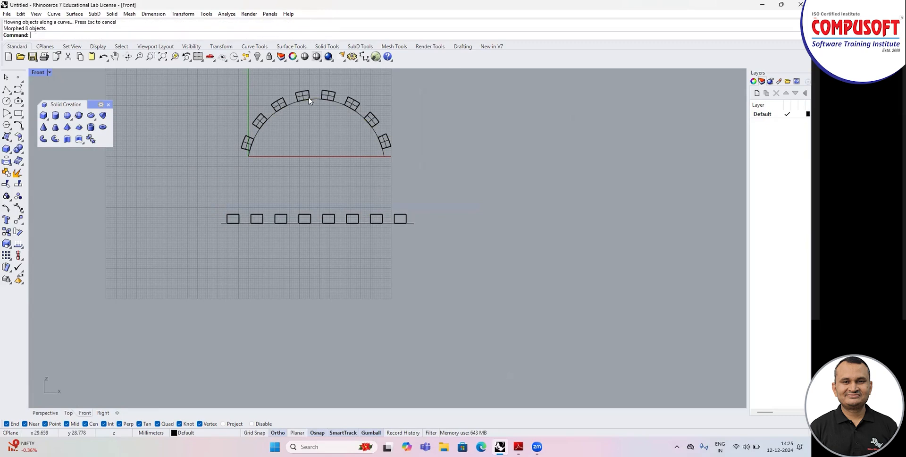
Step: Restore the four-viewport layout and examine the spaced boxes along the arc from several angles in Perspective
double_click(39, 74)
right_click_drag(564, 121, 465, 154)
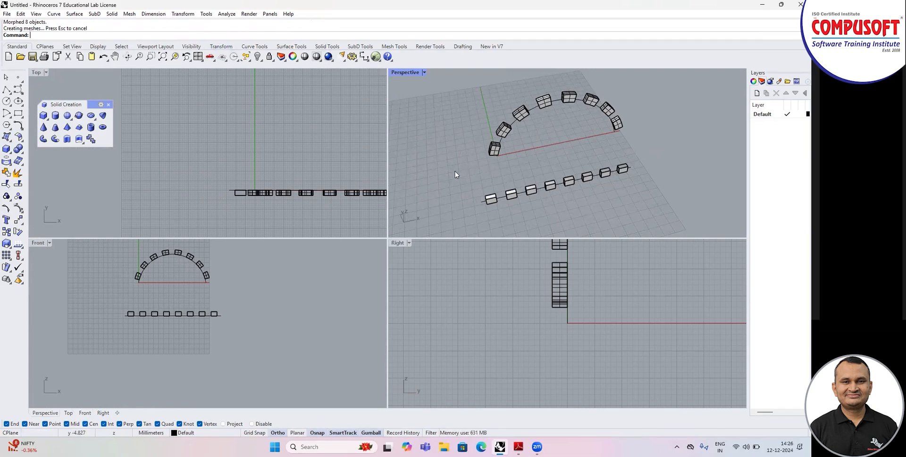
right_click_drag(455, 174, 507, 149)
right_click_drag(511, 188, 542, 137)
left_click(183, 14)
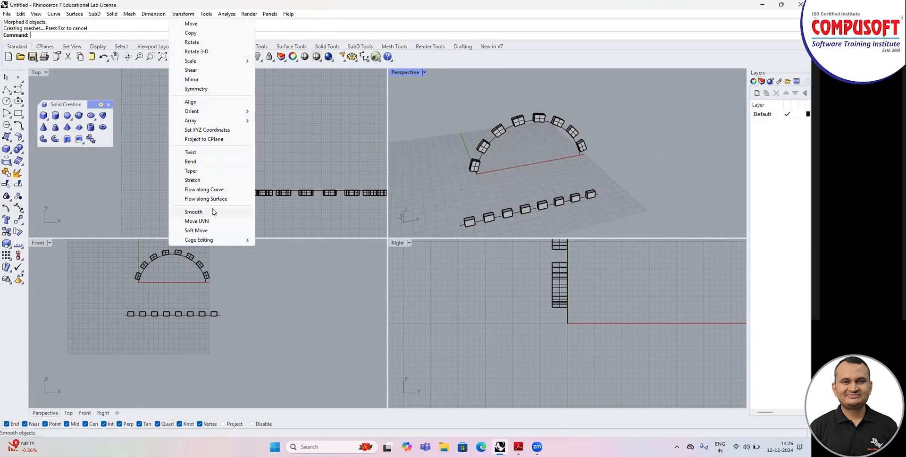
key("Escape")
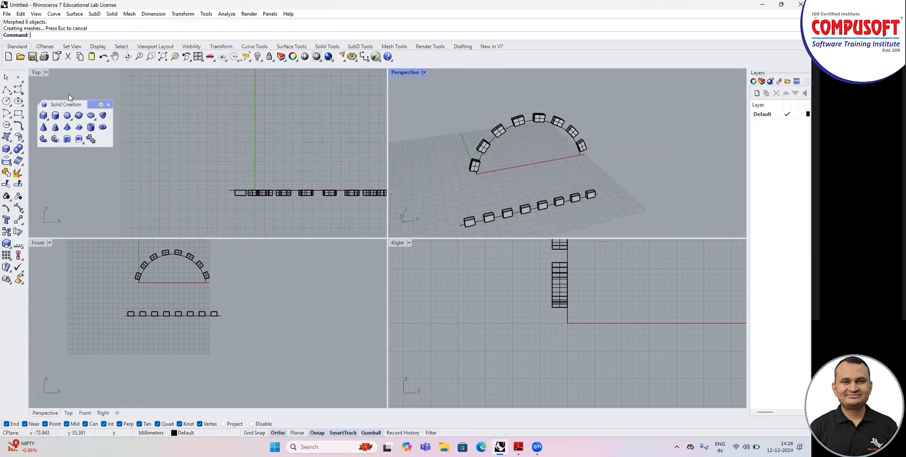
Step: Draw a wavy free-form control-point curve above the row of boxes in the Top view with Ortho off
left_click(17, 89)
scroll(211, 157, "down", 2)
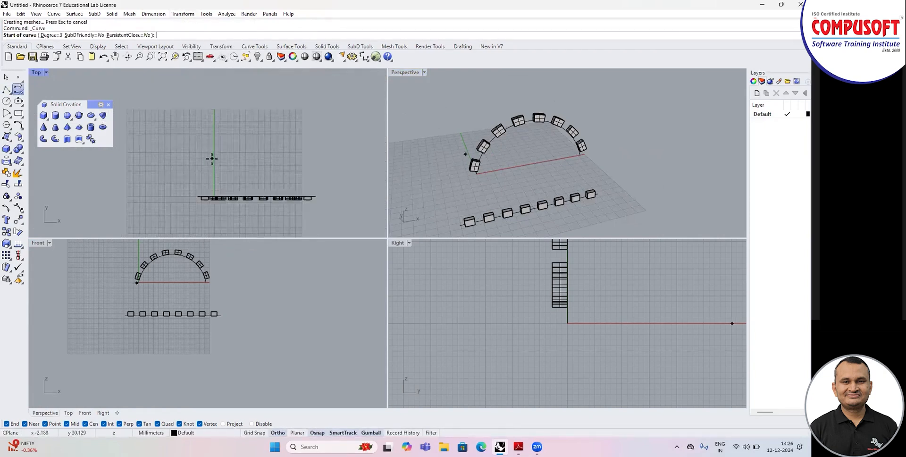
left_click(208, 155)
key("F8")
left_click(228, 146)
left_click(231, 160)
left_click(241, 152)
left_click(246, 161)
left_click(262, 147)
left_click(270, 153)
left_click(276, 152)
left_click(283, 159)
left_click(294, 151)
left_click(300, 159)
left_click(317, 153)
left_click(326, 157)
left_click(347, 156)
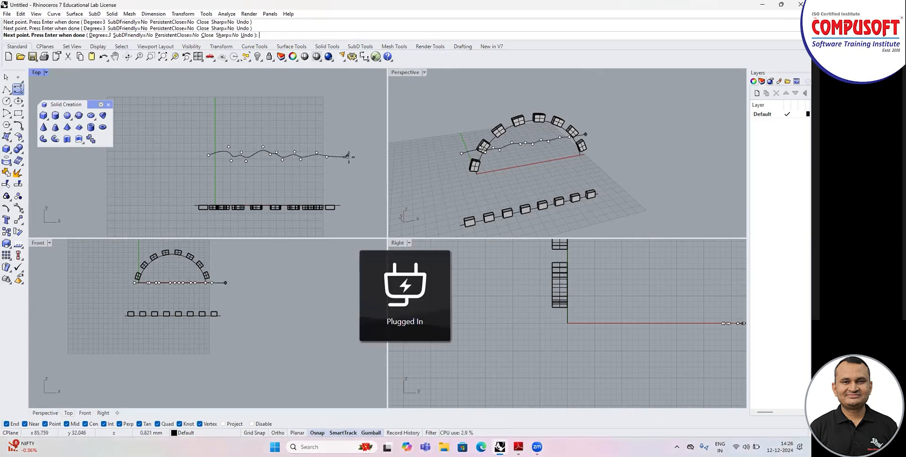
left_click(344, 165)
left_click(354, 157)
right_click(353, 157)
Step: Turn on the wavy curve's control points and select all of them
scroll(246, 158, "down", 8)
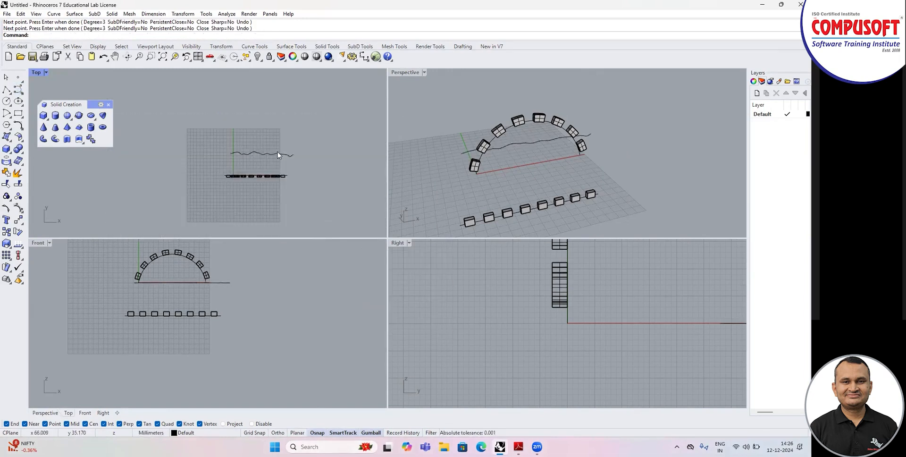
scroll(277, 157, "up", 8)
left_click(276, 158)
key("F10")
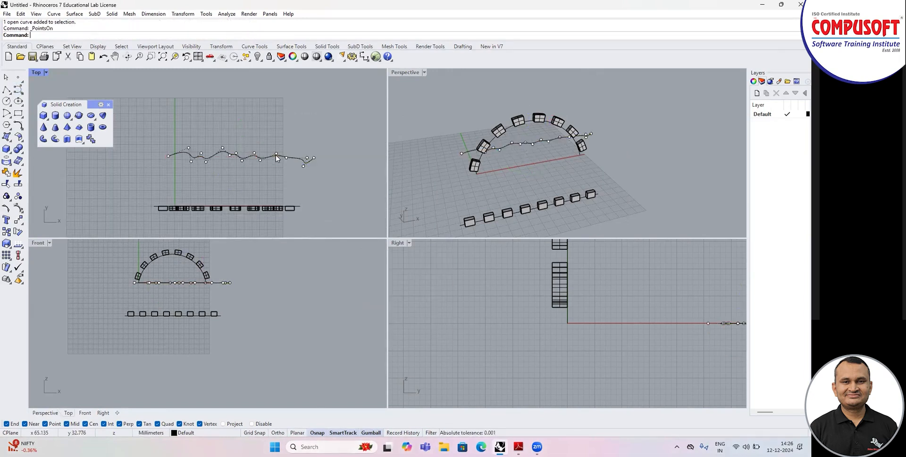
left_click_drag(276, 180, 326, 184)
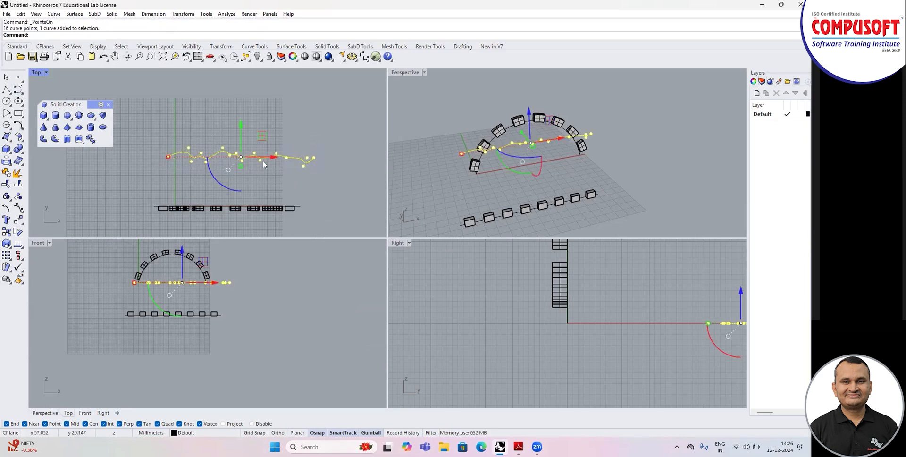
Step: Start Smooth on the selected control points and set the smooth factor per step to 0.056035
left_click(188, 13)
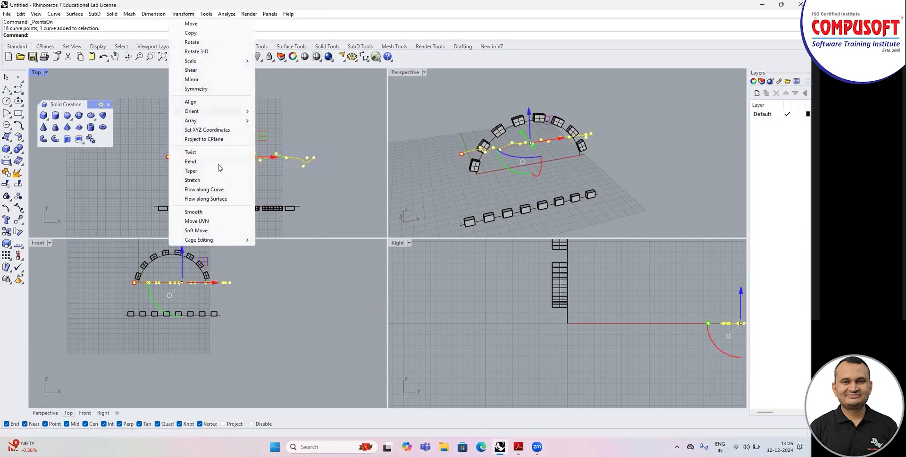
left_click(225, 214)
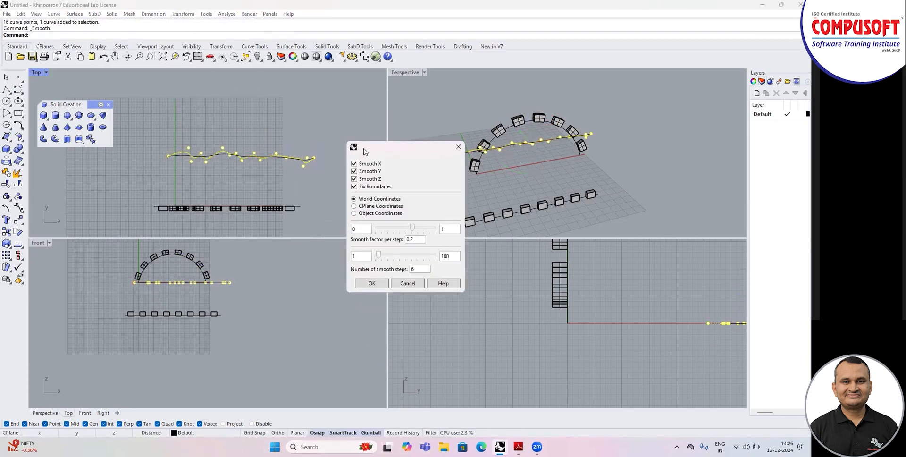
left_click_drag(364, 150, 355, 110)
right_click_drag(269, 172, 248, 160)
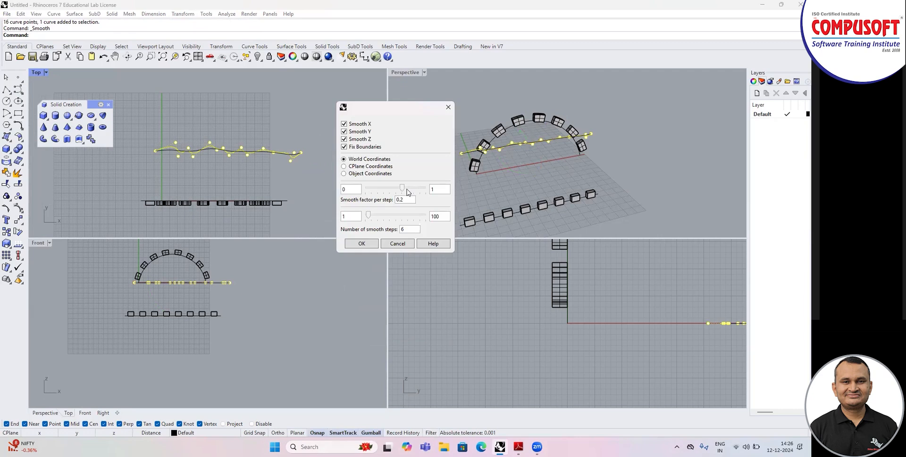
left_click_drag(402, 188, 391, 188)
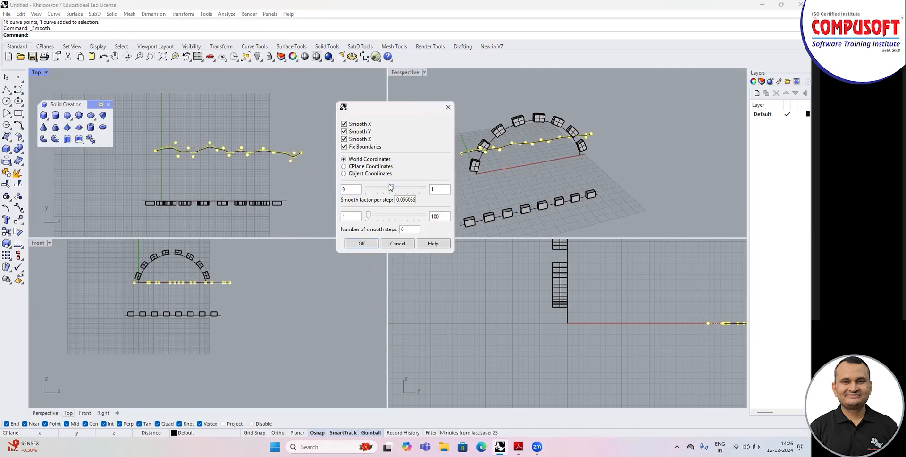
Step: Maximize the Top view, raise the number of smooth steps while checking the preview, and apply the smoothing
scroll(271, 158, "up", 2)
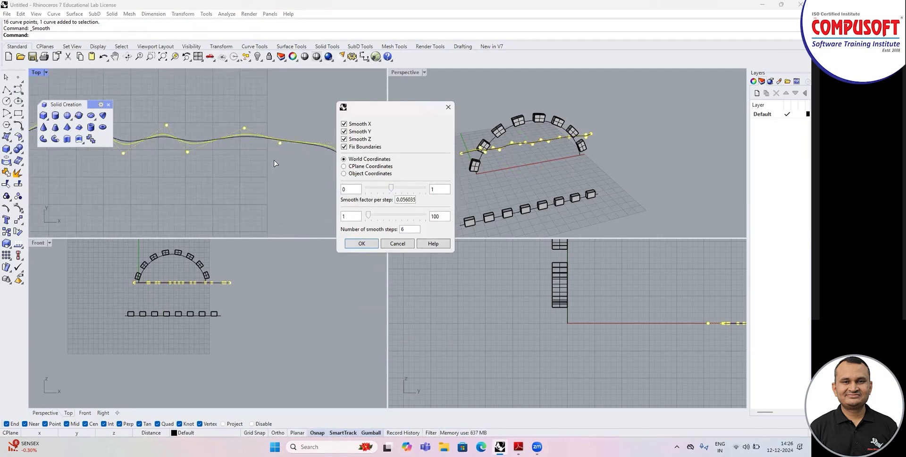
double_click(39, 75)
scroll(176, 245, "up", 3)
scroll(275, 232, "down", 2)
mouse_move(368, 215)
left_mouse_down()
mouse_move(392, 217)
mouse_move(380, 218)
left_mouse_up()
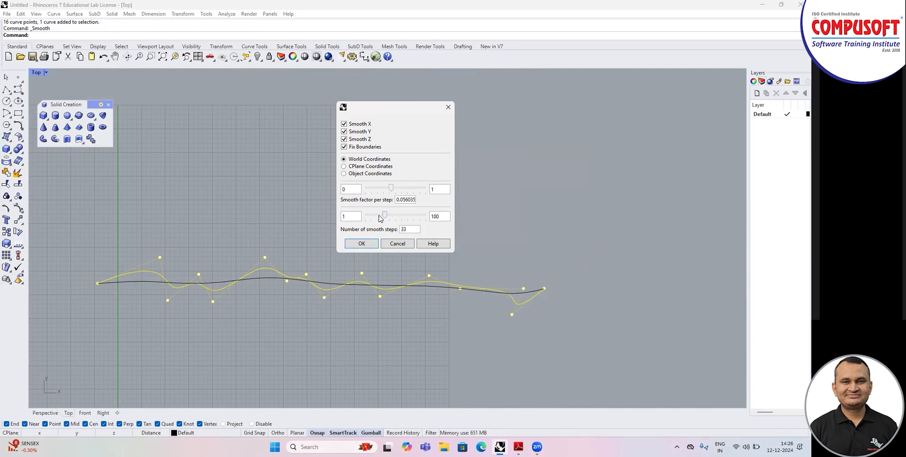
left_click(364, 243)
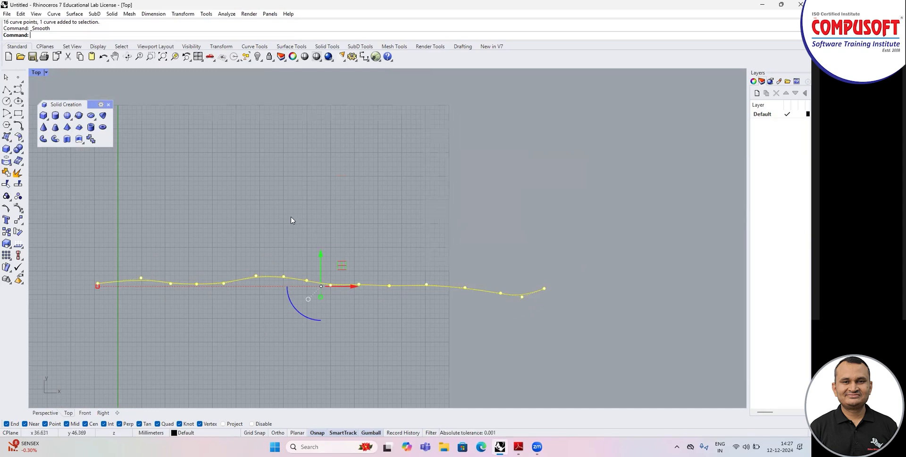
scroll(291, 220, "down", 2)
left_click(182, 14)
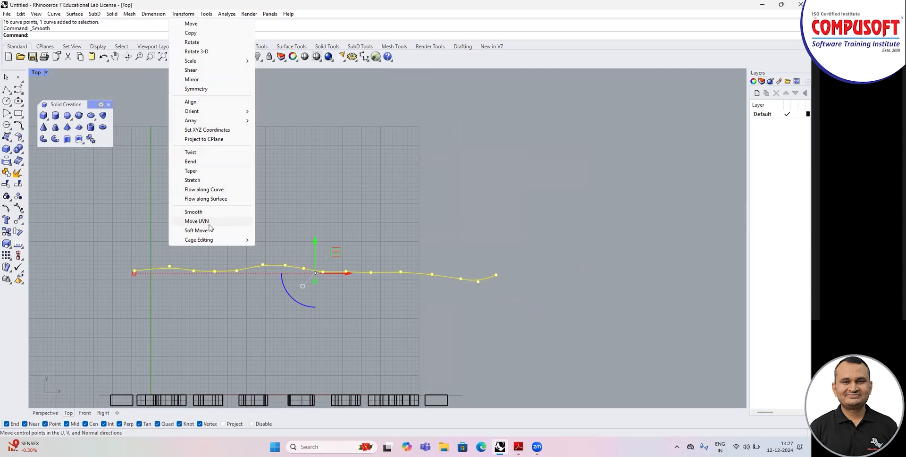
left_click(123, 128)
left_click(183, 253)
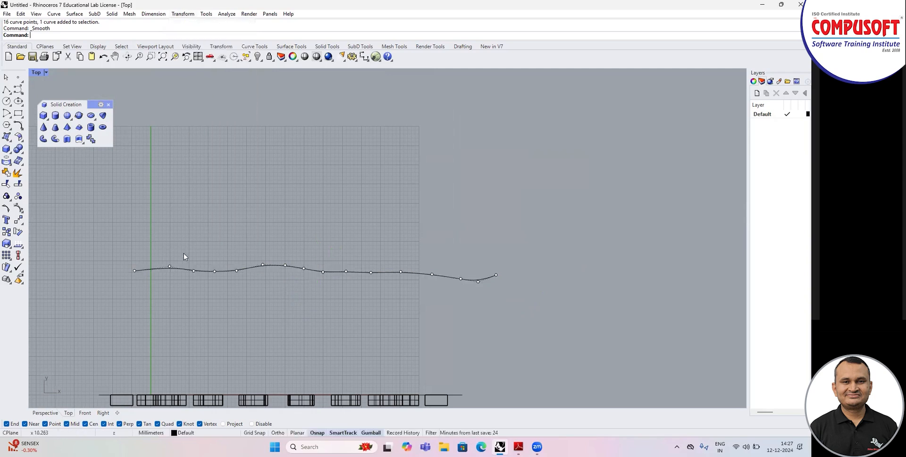
Step: Delete all curves and boxes to empty the model
scroll(255, 241, "down", 10)
left_click_drag(198, 219, 450, 352)
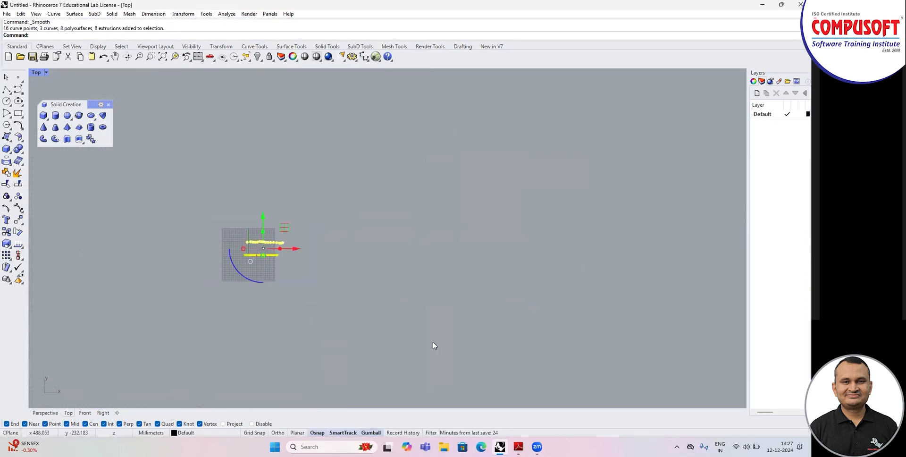
key("Delete")
scroll(251, 239, "up", 8)
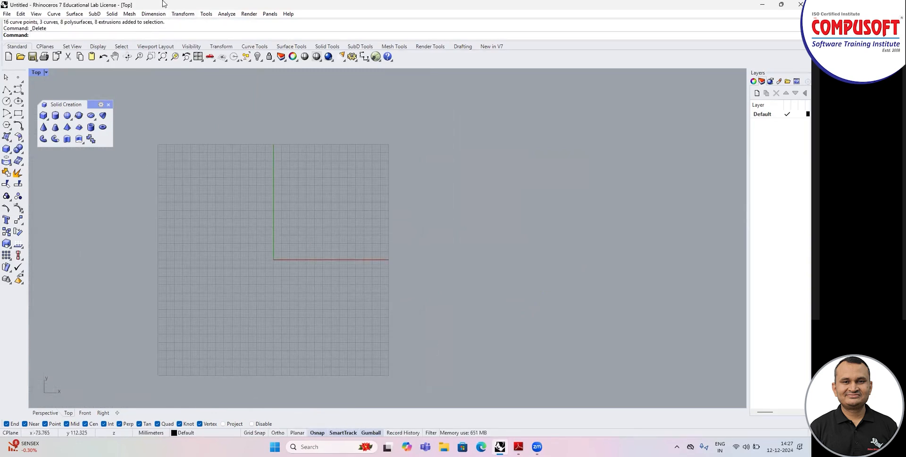
left_click(181, 15)
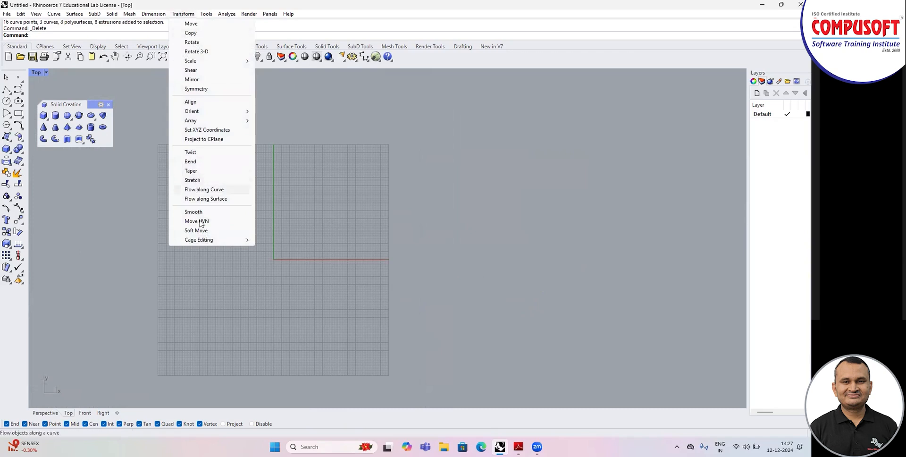
key("Escape")
Step: Draw a free-form curve with two humps and tight bends just above the X axis in the Top view
left_click(18, 88)
left_click(286, 247)
left_click(311, 183)
left_click(330, 200)
left_click(321, 212)
left_click(329, 223)
left_click(342, 226)
left_click(352, 202)
left_click(363, 202)
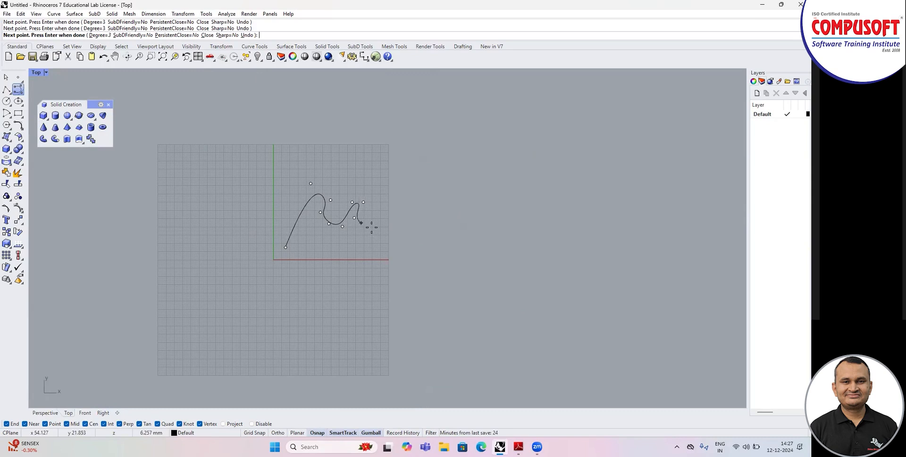
left_click(393, 238)
key("Return")
Step: Create a flat-capped pipe along the two-humped curve with a radius of about 4.3 mm at both ends
scroll(287, 238, "down", 3)
scroll(287, 238, "up", 3)
type("Pipe")
key("Return")
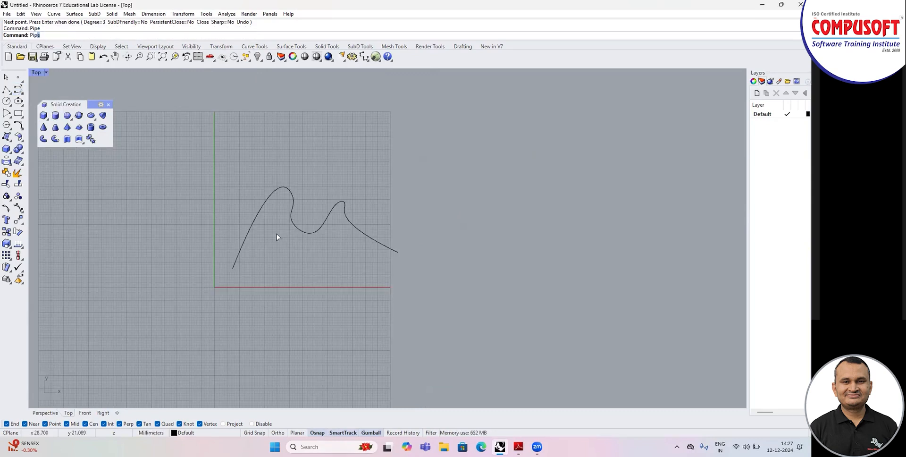
left_click(244, 240)
scroll(241, 267, "up", 4)
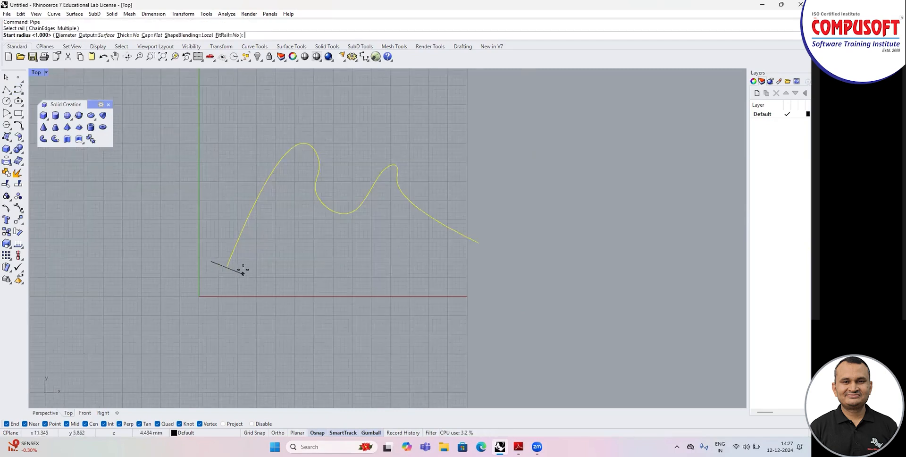
left_click(242, 270)
left_click(242, 269)
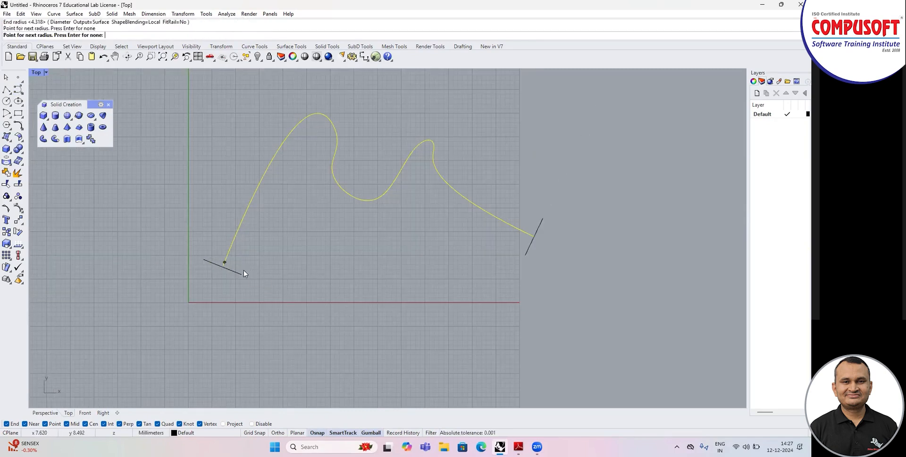
key("Return")
Step: Examine the pipe's tight inner bends for self-overlaps in the Top view and in the maximized Perspective view
scroll(232, 165, "down", 2)
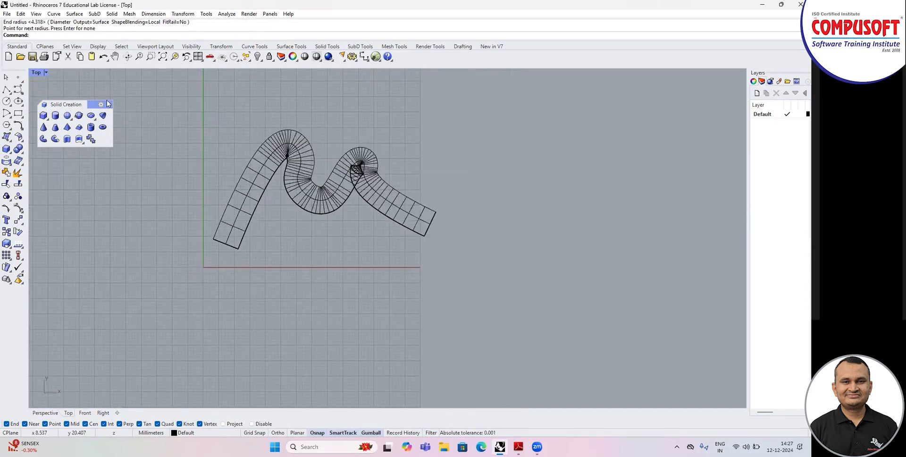
scroll(340, 178, "up", 4)
scroll(341, 178, "up", 1)
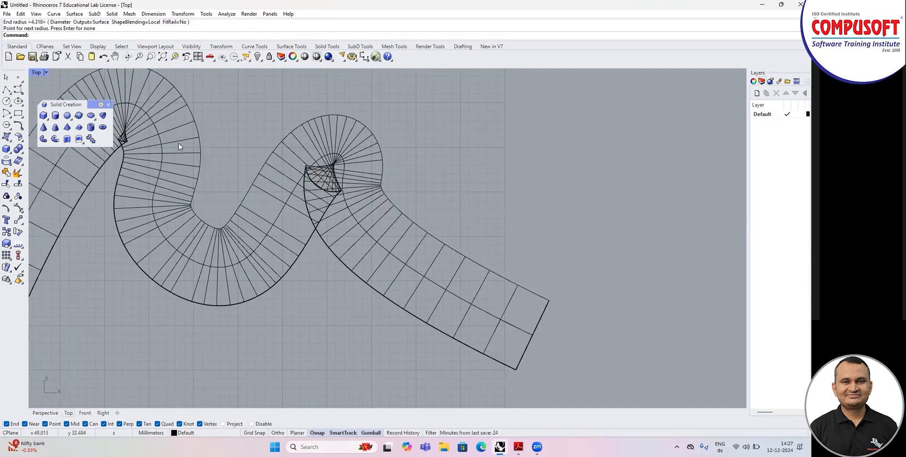
scroll(330, 173, "up", 3)
scroll(330, 173, "up", 2)
scroll(352, 170, "down", 3)
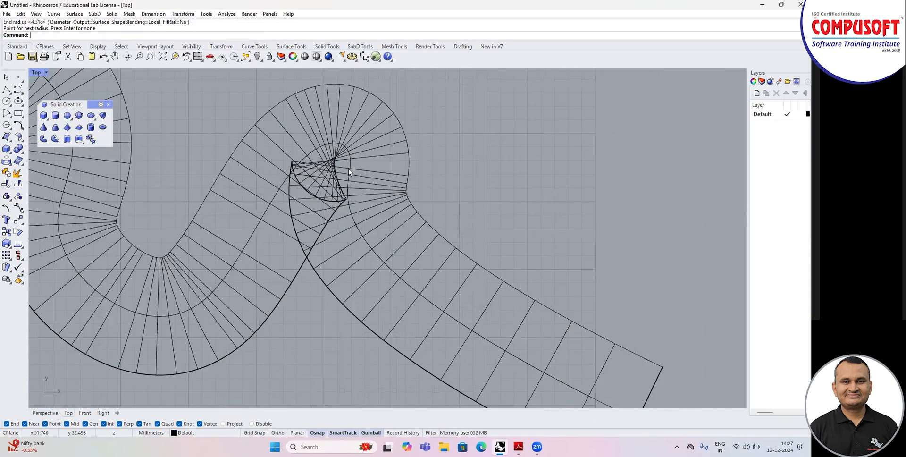
double_click(36, 73)
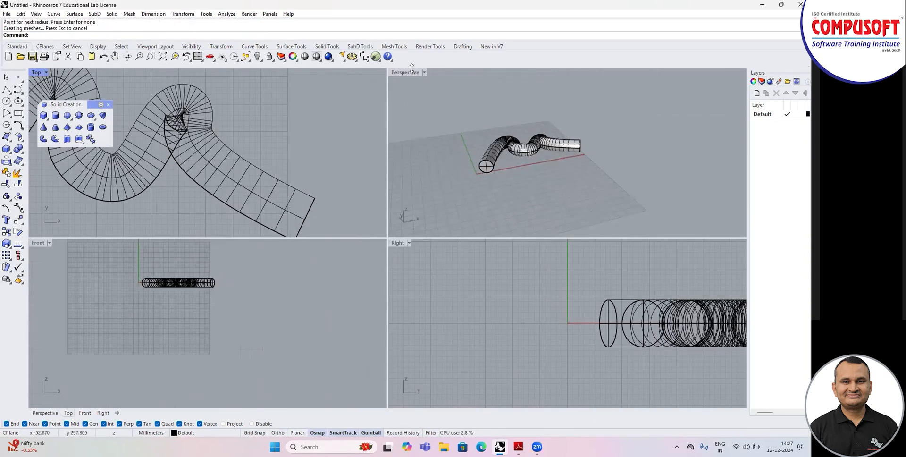
double_click(411, 73)
right_click_drag(258, 160, 304, 211)
scroll(292, 202, "down", 3)
scroll(225, 157, "up", 4)
Step: Explode the pipe into separate surfaces and turn on their control points, with the four-viewport layout restored
left_click(201, 174)
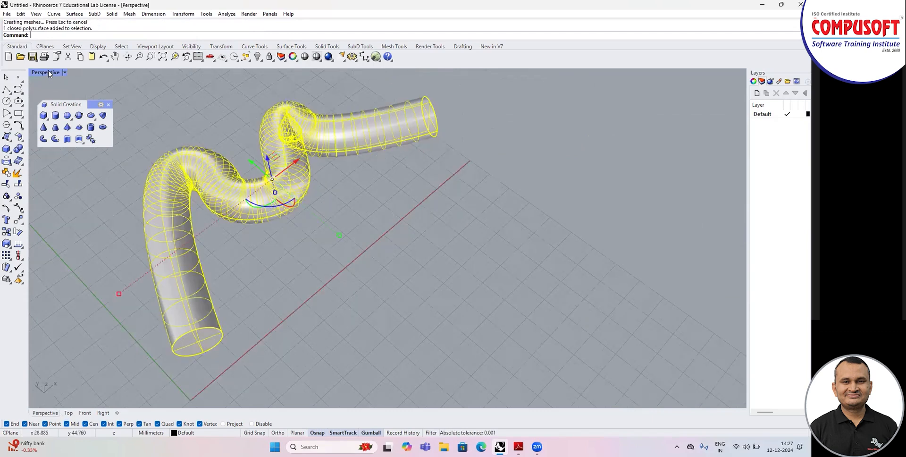
double_click(45, 72)
scroll(50, 90, "down", 2)
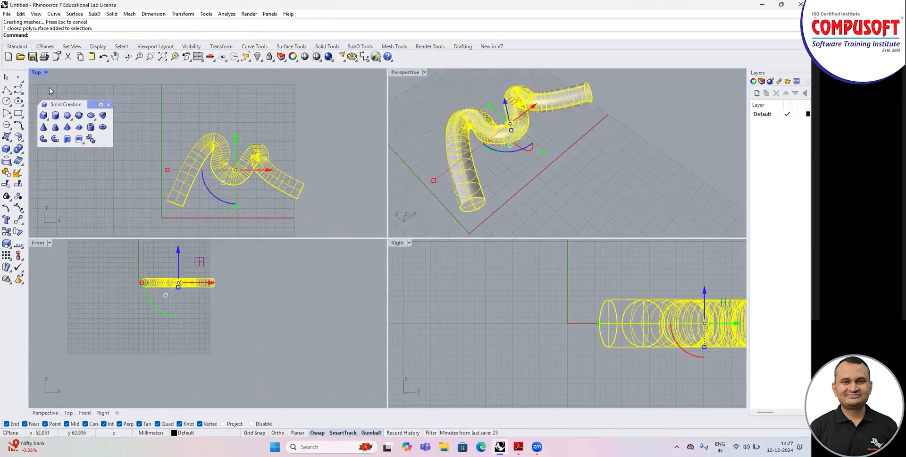
left_click(18, 208)
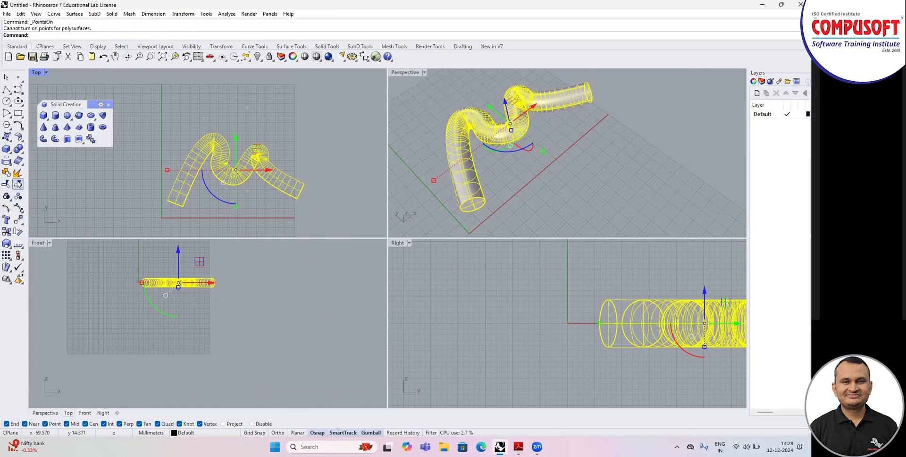
left_click(17, 173)
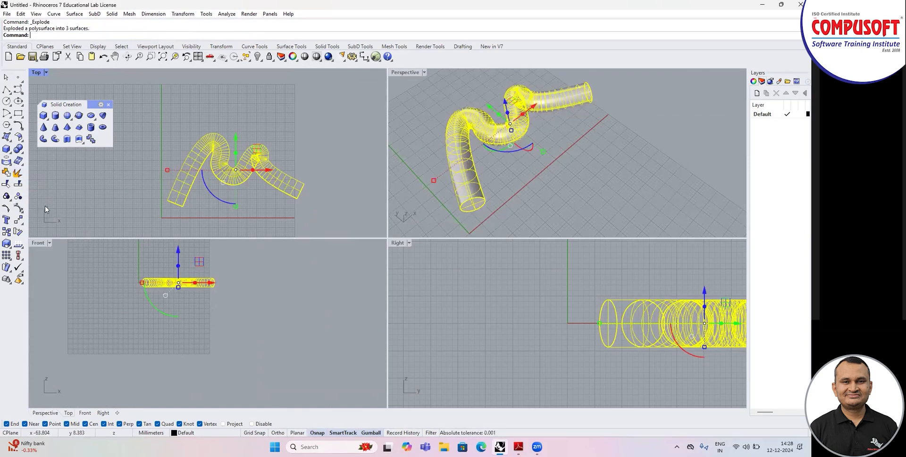
left_click(19, 208)
Step: Maximize the Top view on the crossed control points inside the first hump's tight bend
scroll(238, 144, "up", 5)
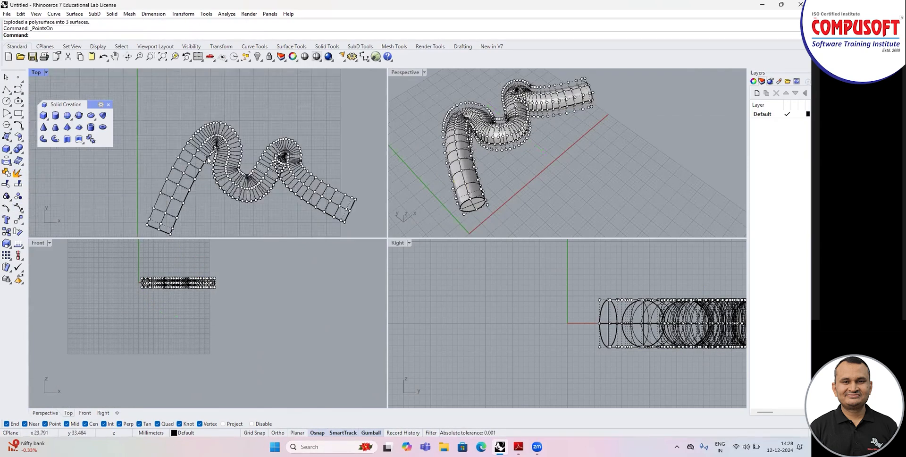
scroll(239, 144, "up", 5)
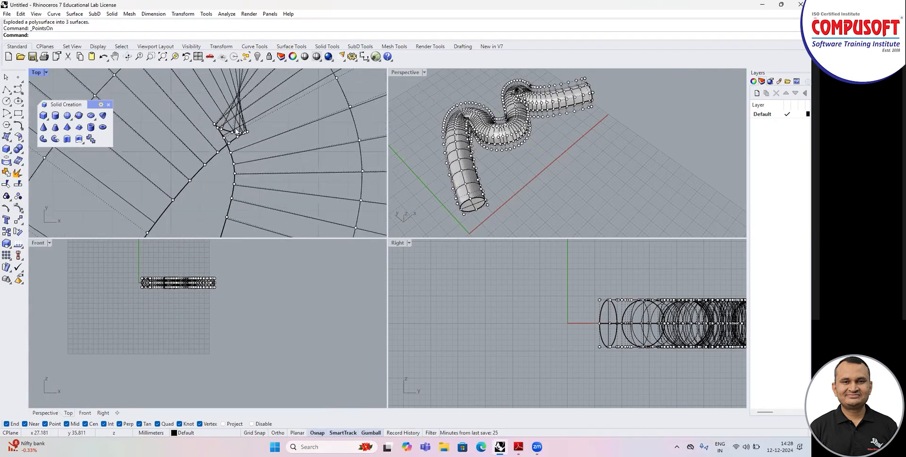
scroll(238, 136, "down", 2)
double_click(39, 73)
scroll(425, 216, "down", 3)
scroll(397, 179, "up", 4)
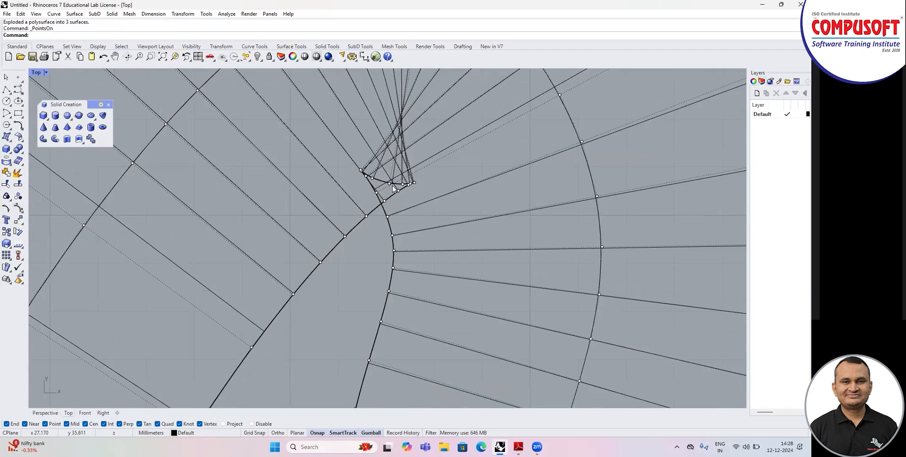
scroll(394, 189, "down", 2)
left_click_drag(361, 146, 420, 202)
left_click(380, 220)
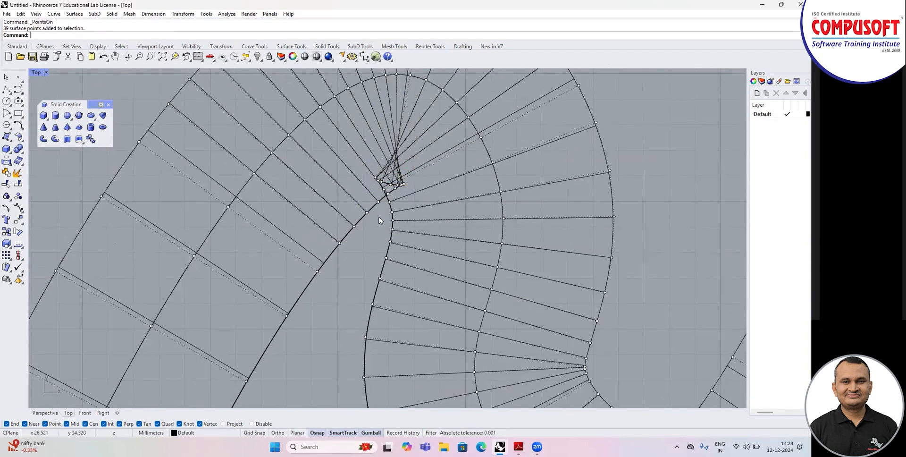
left_click_drag(365, 152, 415, 208)
left_click(374, 210)
Step: Select the crossed control points inside the first hump's bend with a Lasso drawn around them
scroll(267, 227, "down", 10)
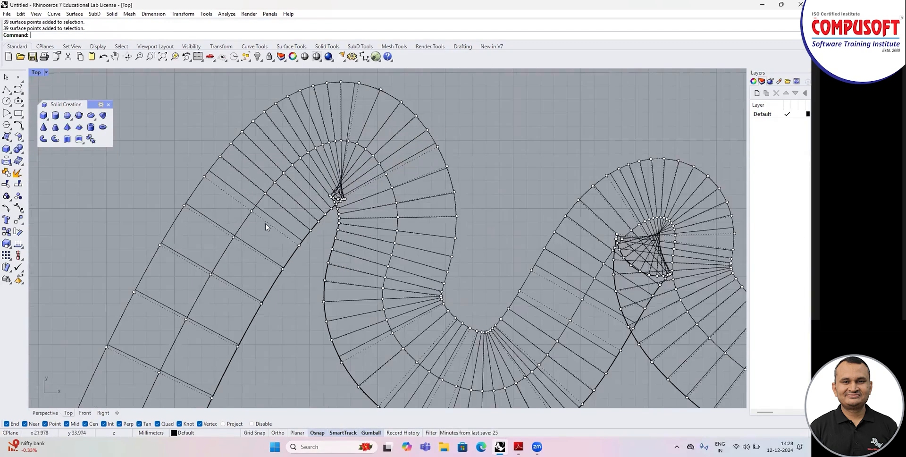
scroll(524, 243, "up", 8)
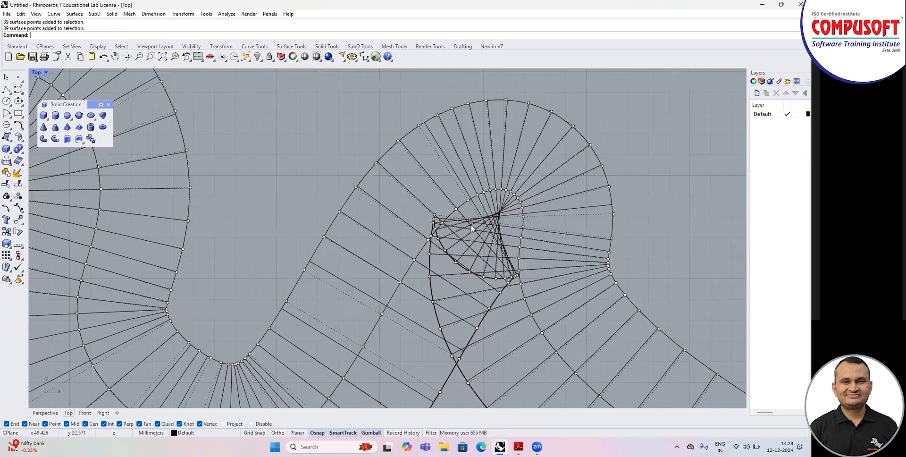
scroll(247, 192, "down", 7)
scroll(297, 185, "up", 6)
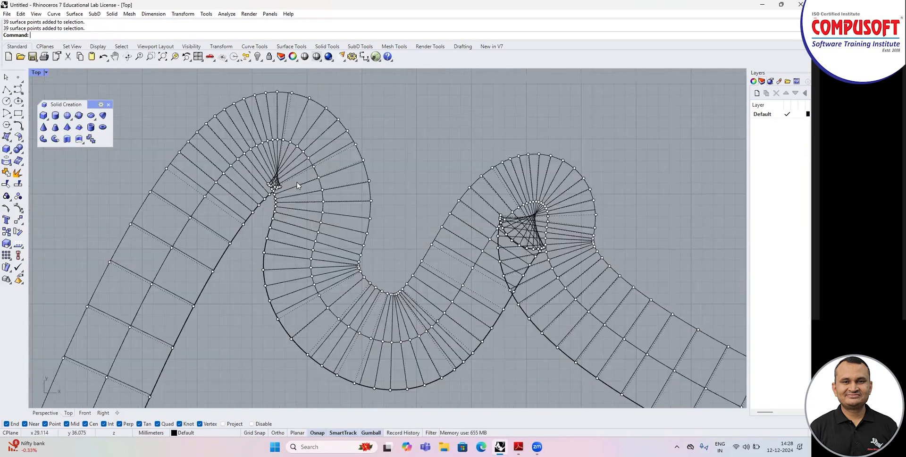
type("asso")
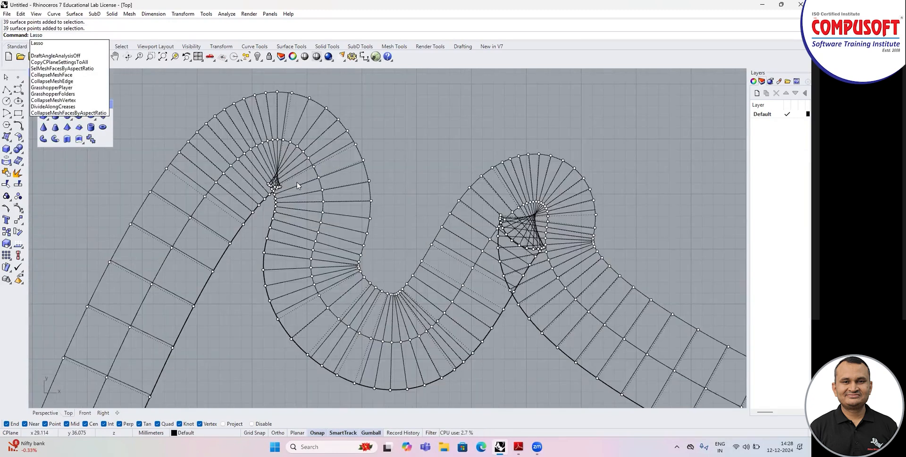
key("Return")
scroll(273, 184, "up", 3)
mouse_move(247, 164)
left_mouse_down()
mouse_move(257, 197)
mouse_move(273, 204)
mouse_move(300, 187)
mouse_move(272, 166)
mouse_move(249, 167)
left_mouse_up()
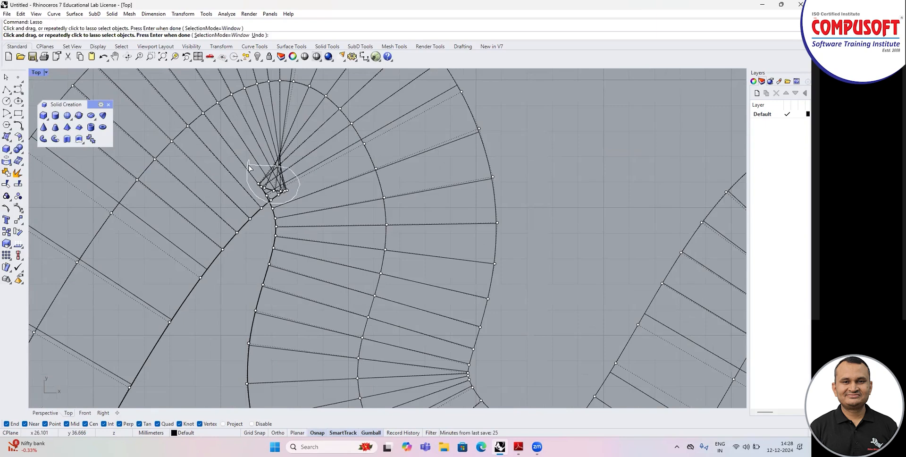
key("Return")
scroll(247, 173, "up", 2)
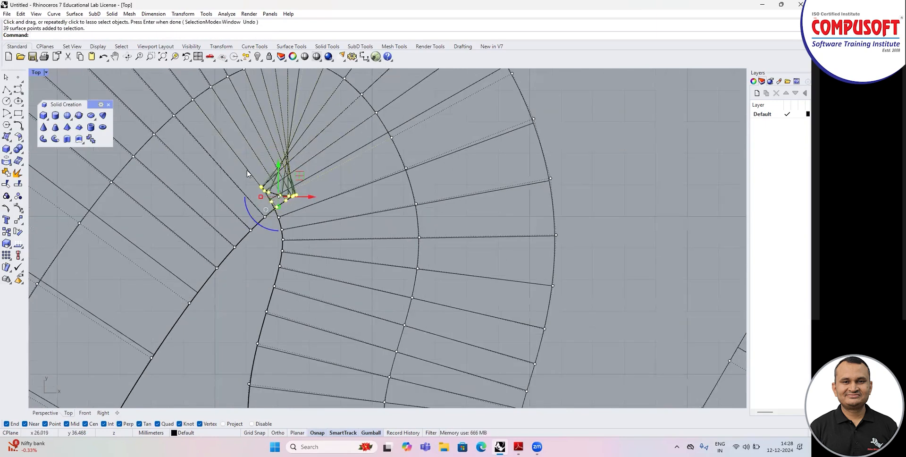
Step: Open Move UVN for the selected control points and place its window clear of the first bend
left_click(183, 14)
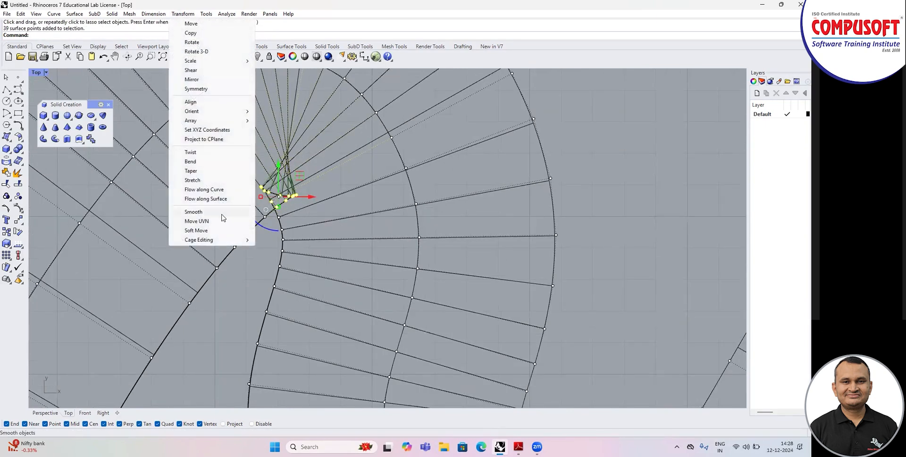
left_click(207, 221)
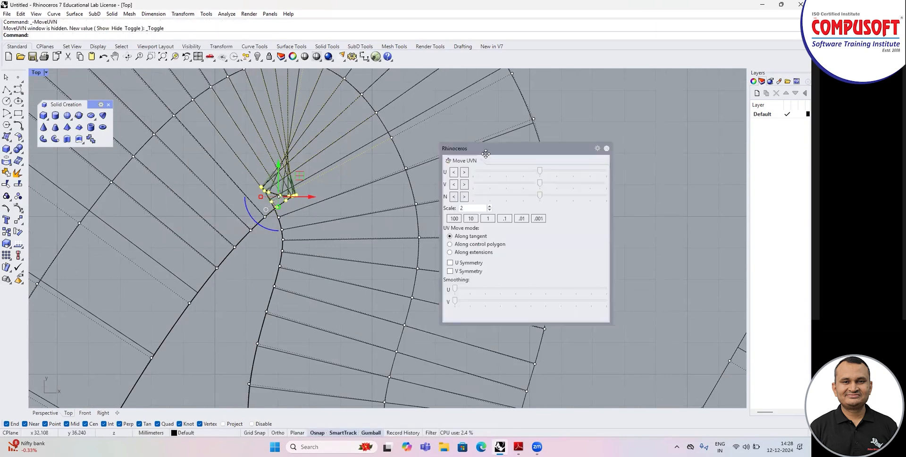
left_click_drag(481, 146, 462, 130)
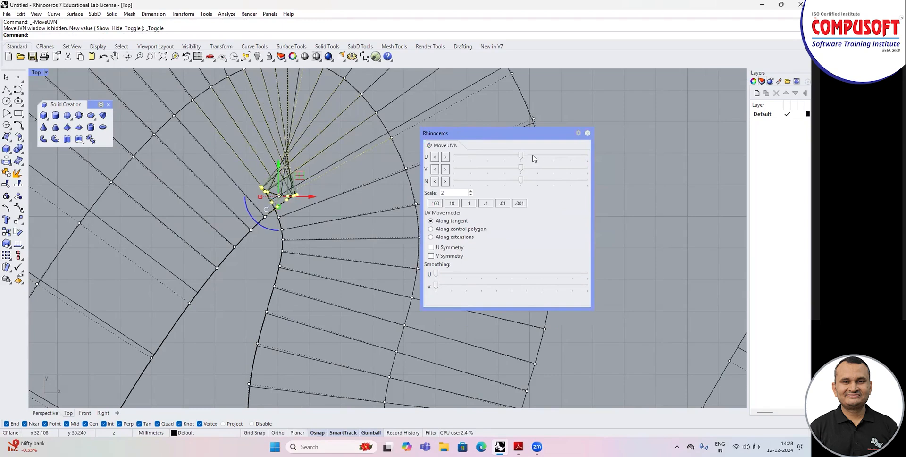
Step: Shift the selected inner-bend control points along the U, V and N directions with Move UVN
left_click_drag(540, 159, 540, 181)
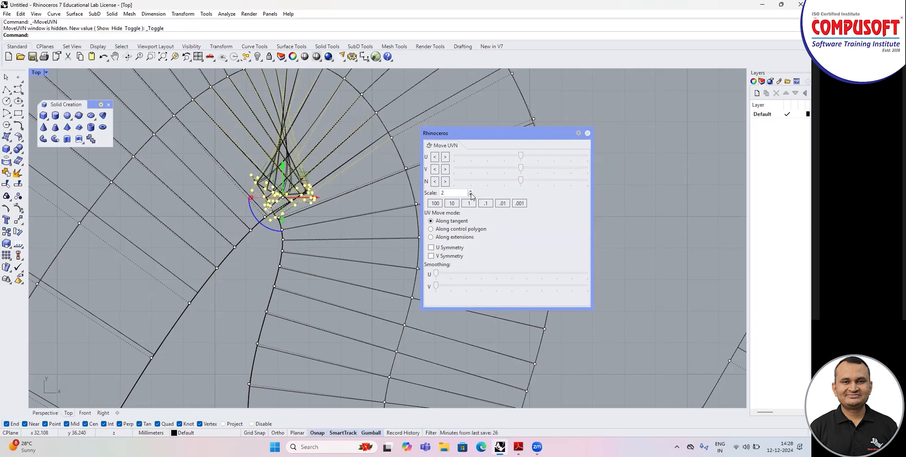
left_click(501, 183)
left_click(500, 183)
left_click(501, 172)
Step: Nudge the selected control points back and forth along the U direction with Move UVN
left_click(506, 159)
left_click(504, 160)
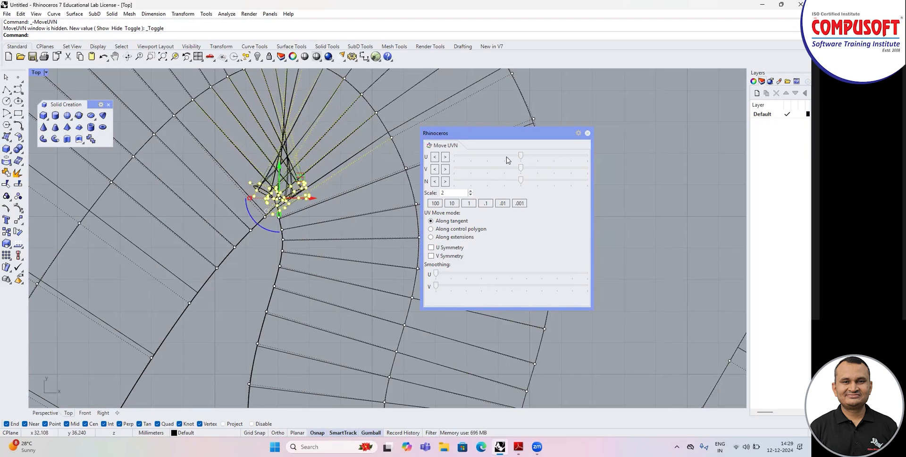
left_click(507, 159)
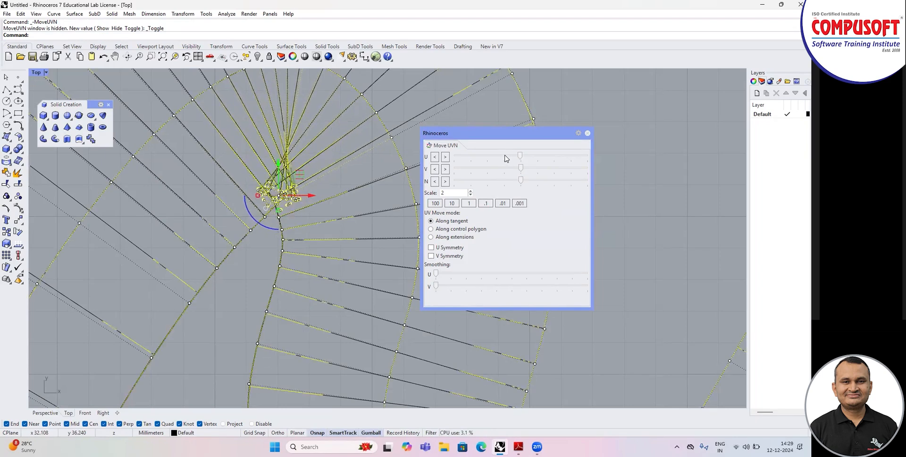
left_click(505, 159)
left_click_drag(519, 157, 540, 157)
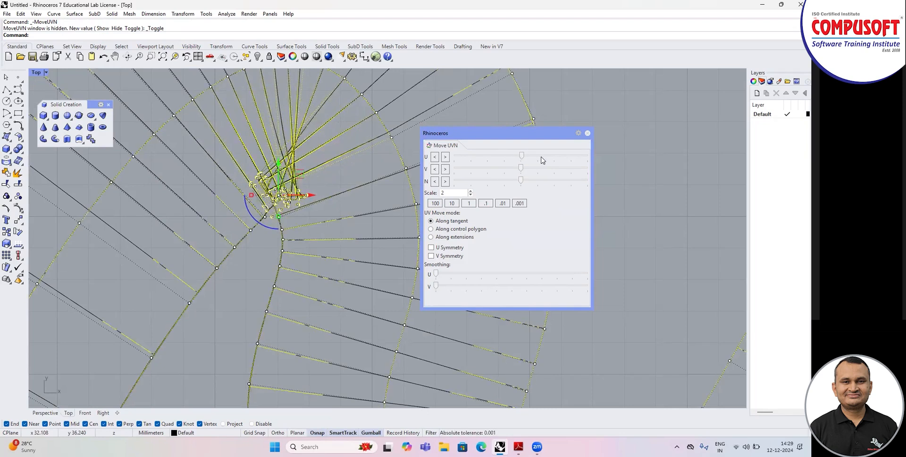
left_click(542, 159)
left_click(542, 159)
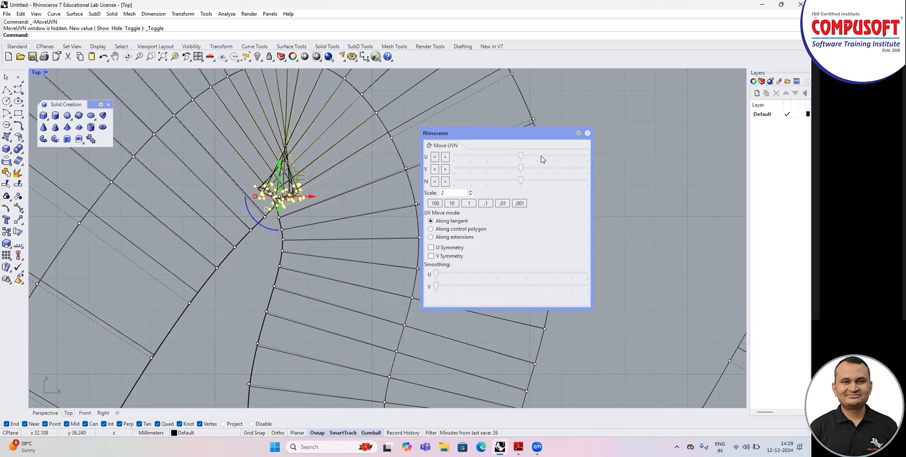
Step: Move the selected inner-bend control points slightly in the positive V direction
scroll(235, 224, "down", 10)
scroll(255, 228, "up", 6)
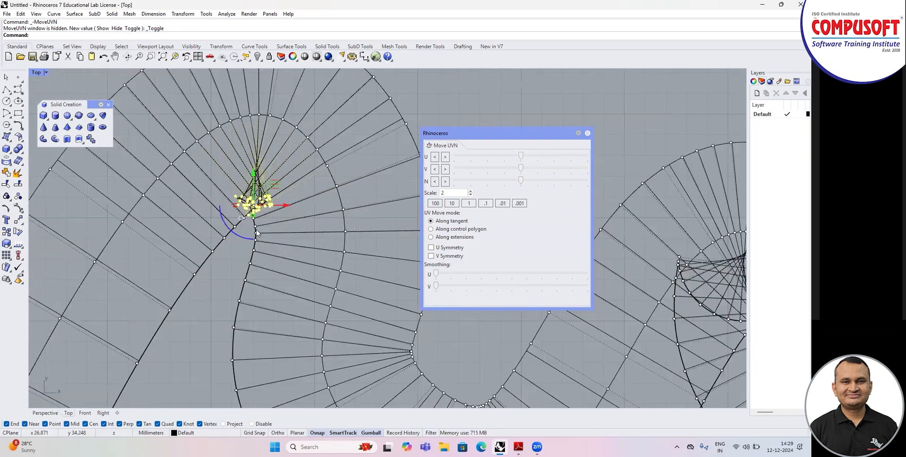
scroll(257, 231, "up", 3)
left_click_drag(521, 167, 528, 167)
Step: Maximize the Perspective view and nudge the selected control points repeatedly in the positive U direction with Move UVN
double_click(39, 74)
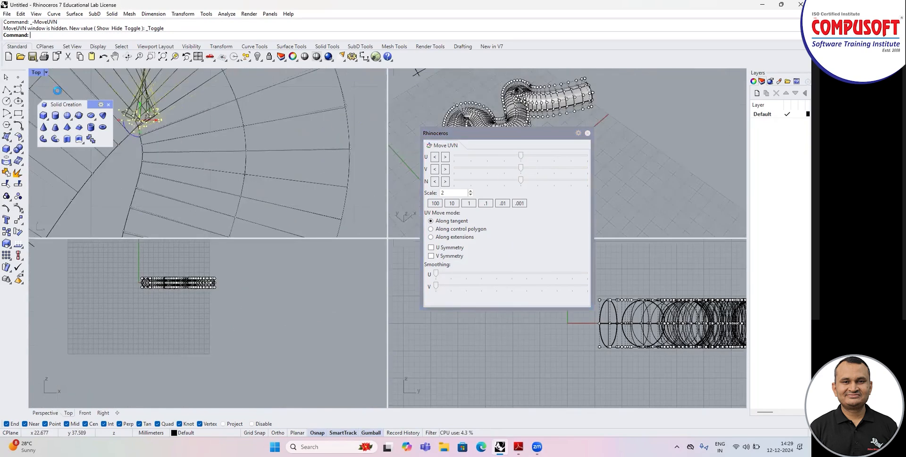
double_click(391, 74)
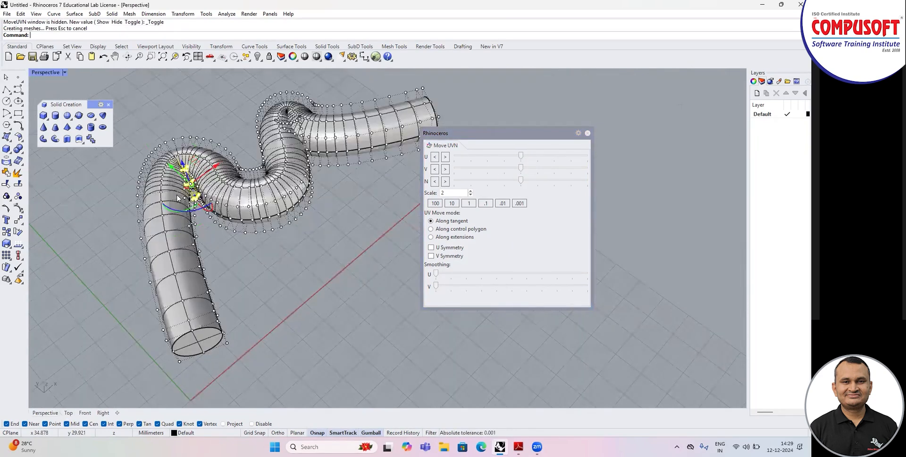
scroll(219, 213, "up", 5)
scroll(218, 213, "down", 5)
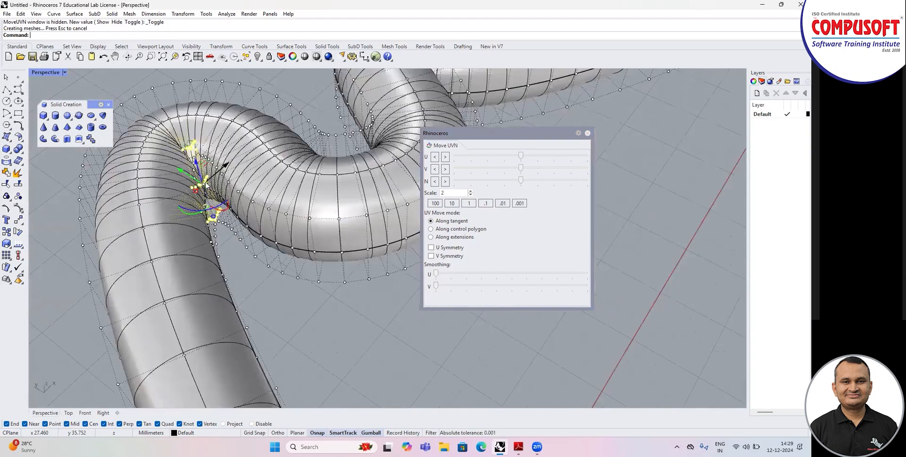
scroll(248, 229, "up", 4)
right_click_drag(243, 224, 226, 213)
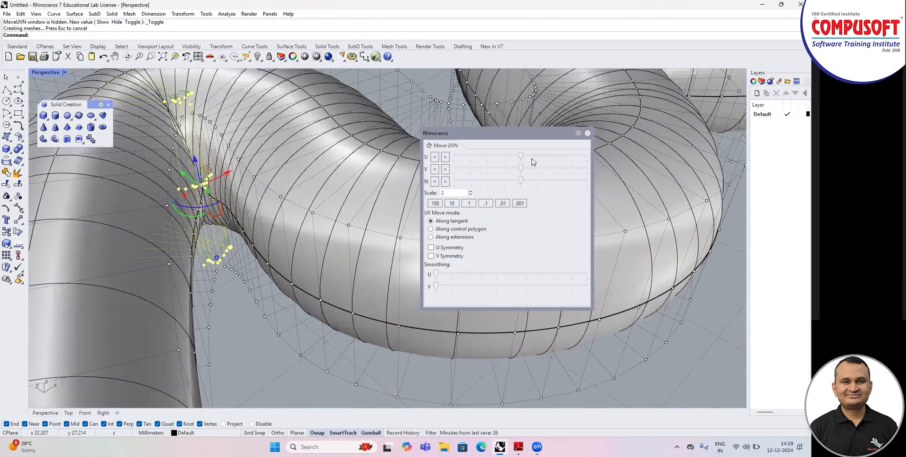
left_click(532, 153)
left_click(534, 154)
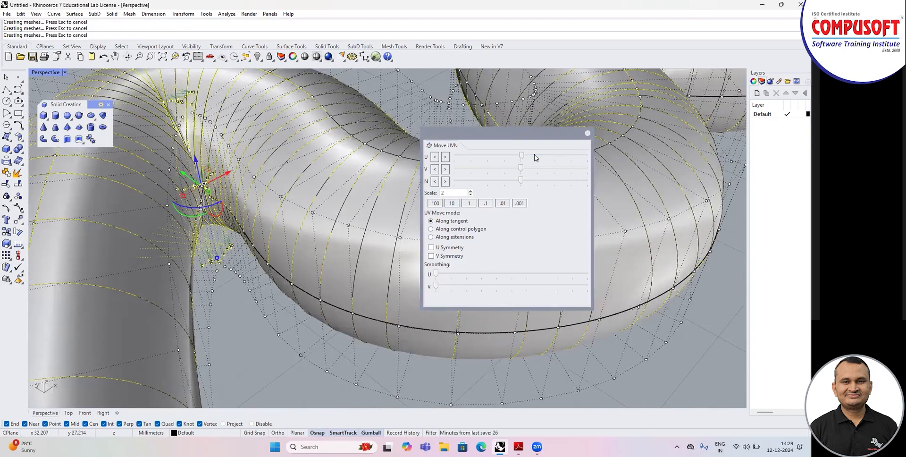
left_click(535, 154)
left_click(535, 154)
left_click(535, 154)
left_click(535, 155)
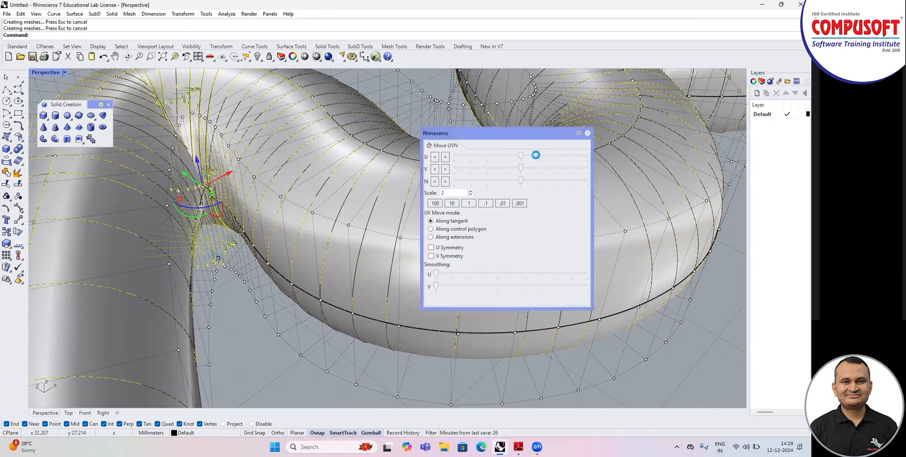
Step: Close Move UVN, turn off the pipe's control points and inspect the reshaped first bend
scroll(238, 242, "down", 8)
right_click_drag(281, 265, 270, 281)
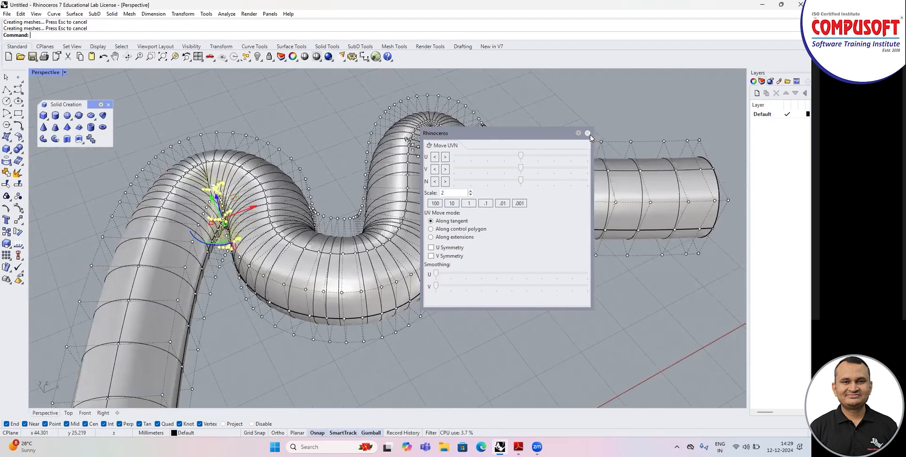
left_click(588, 133)
key("Escape")
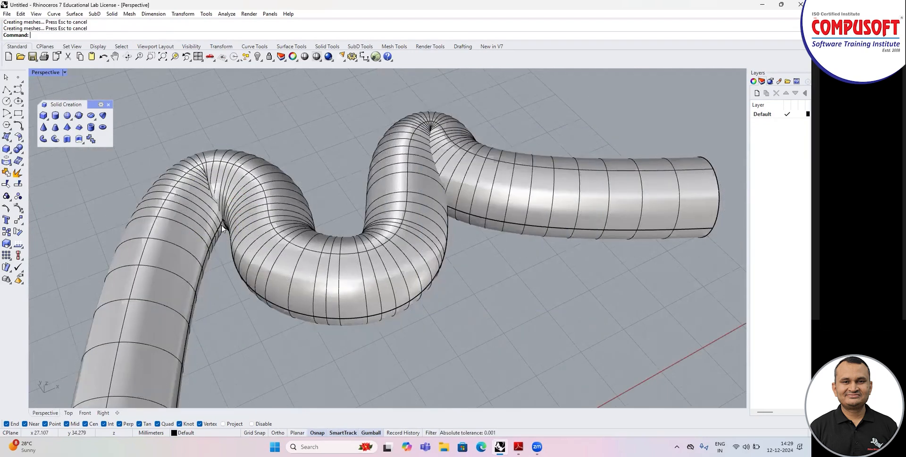
scroll(222, 225, "up", 5)
scroll(226, 229, "down", 4)
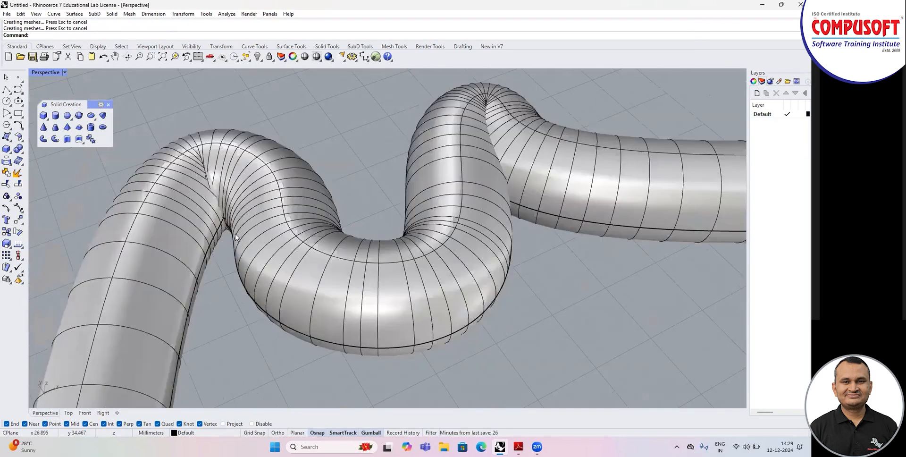
scroll(228, 235, "down", 4)
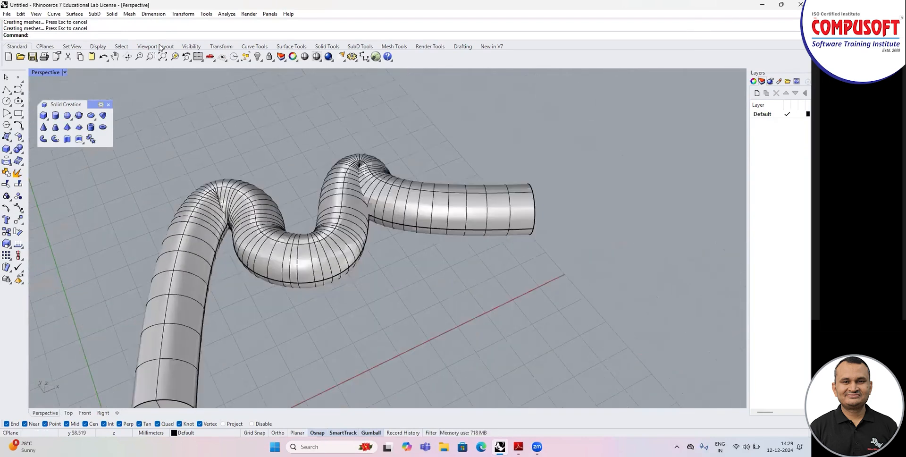
Step: Start Soft Move and leave it, and turn the pipe surface's control points back on in the maximized Top view
left_click(181, 13)
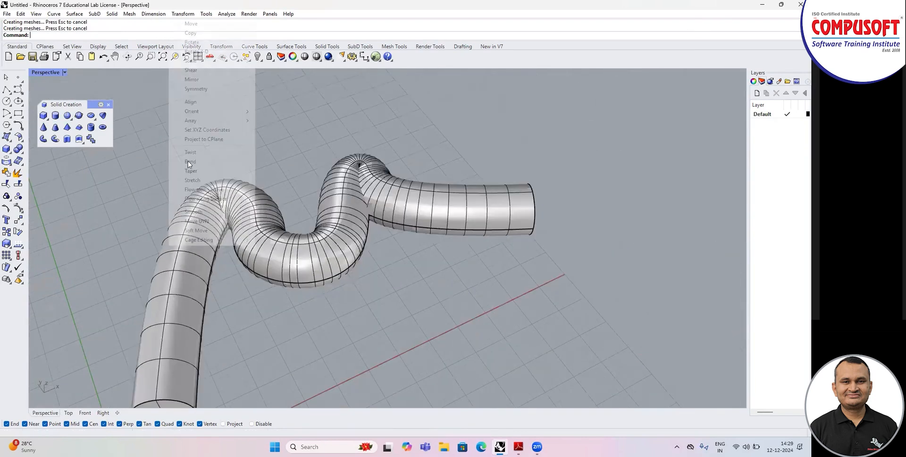
left_click(203, 231)
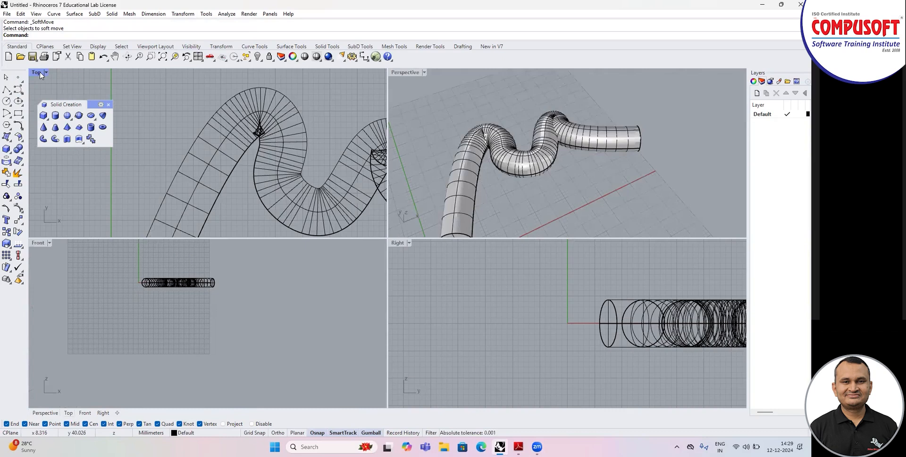
double_click(37, 72)
scroll(324, 202, "down", 2)
scroll(274, 211, "up", 3)
left_click(273, 211)
key("F10")
scroll(216, 194, "up", 3)
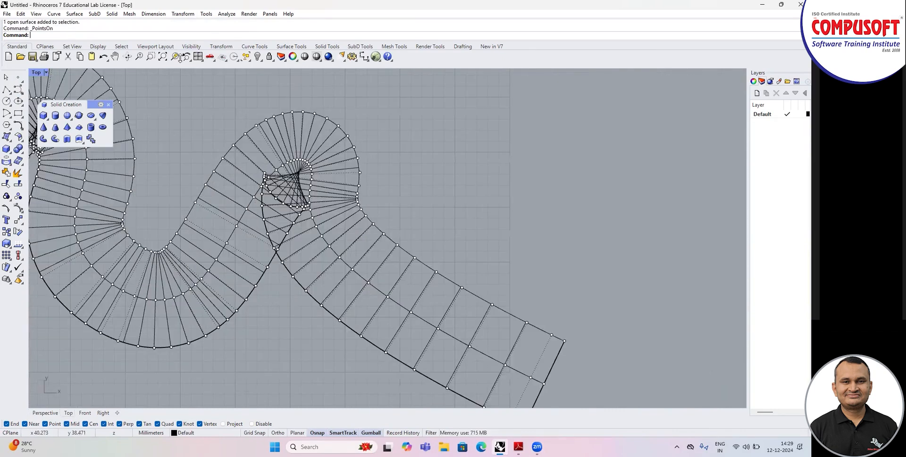
left_click(189, 14)
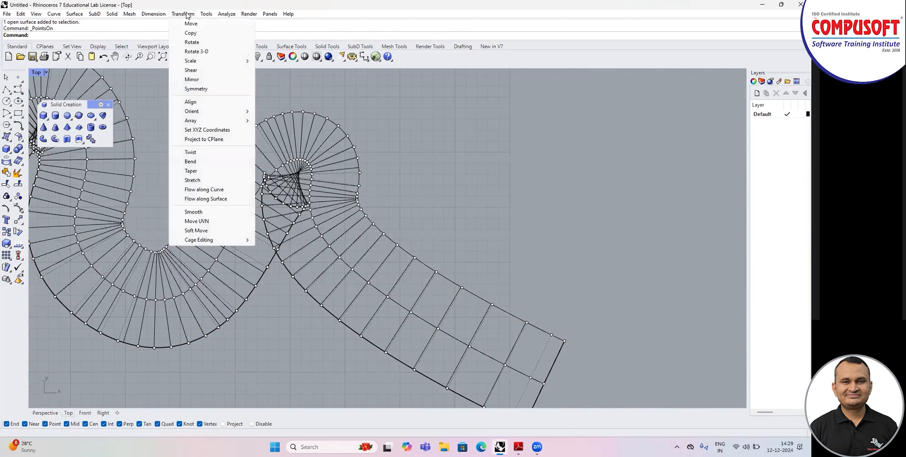
left_click(318, 117)
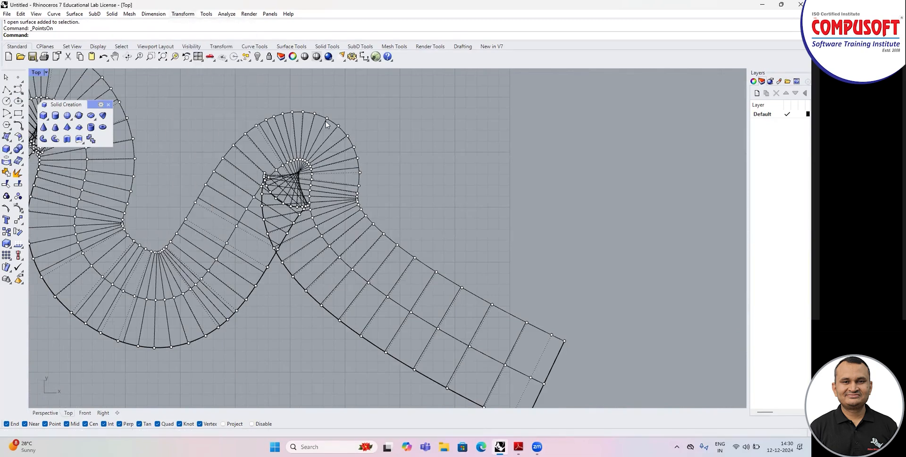
type("lcSs")
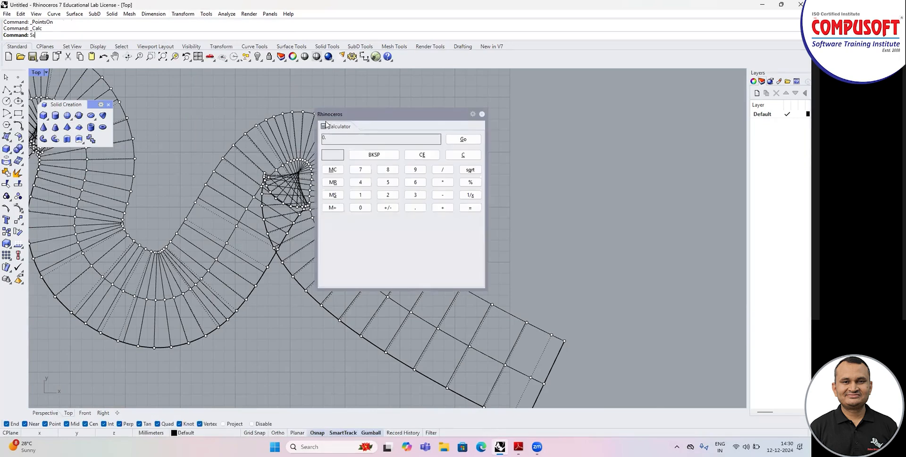
key("Escape")
left_click(481, 114)
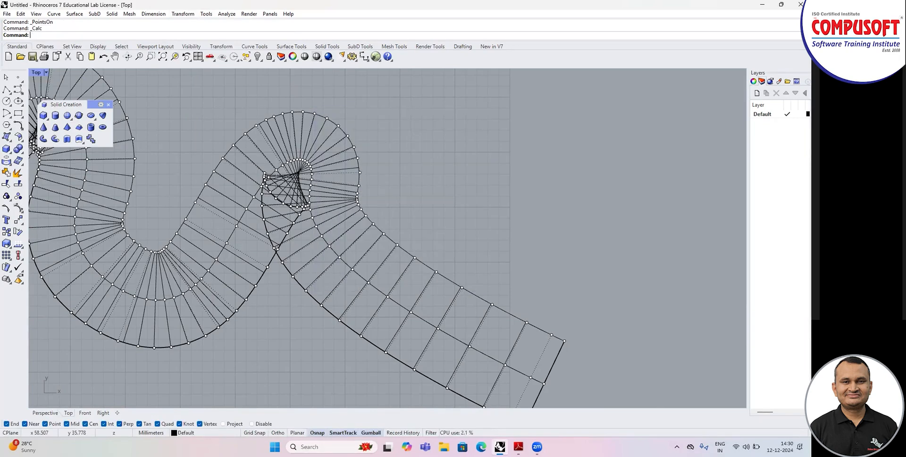
Step: Lasso-select the crowded control points on the inner side of the pipe's second tight bend in the Top view
type("Lasso")
key("Return")
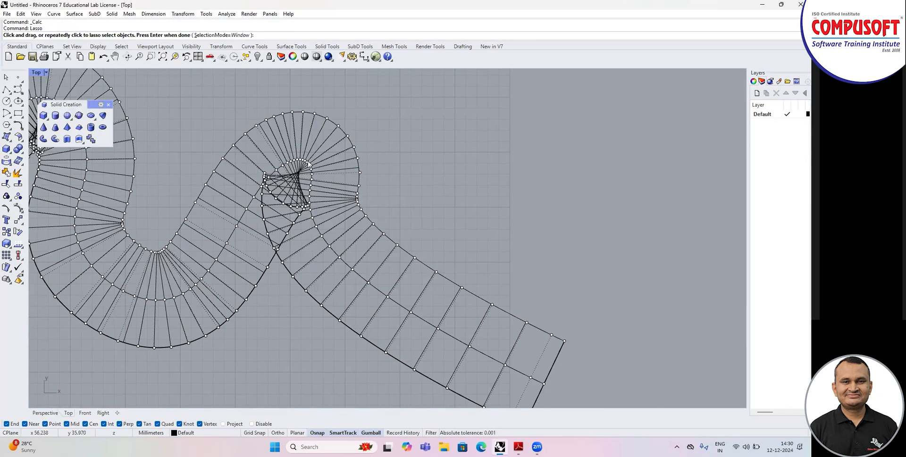
scroll(283, 177, "up", 1)
scroll(283, 177, "up", 2)
mouse_move(235, 217)
left_mouse_down()
mouse_move(247, 236)
mouse_move(286, 253)
mouse_move(338, 198)
mouse_move(252, 159)
mouse_move(238, 164)
left_mouse_up()
key("Return")
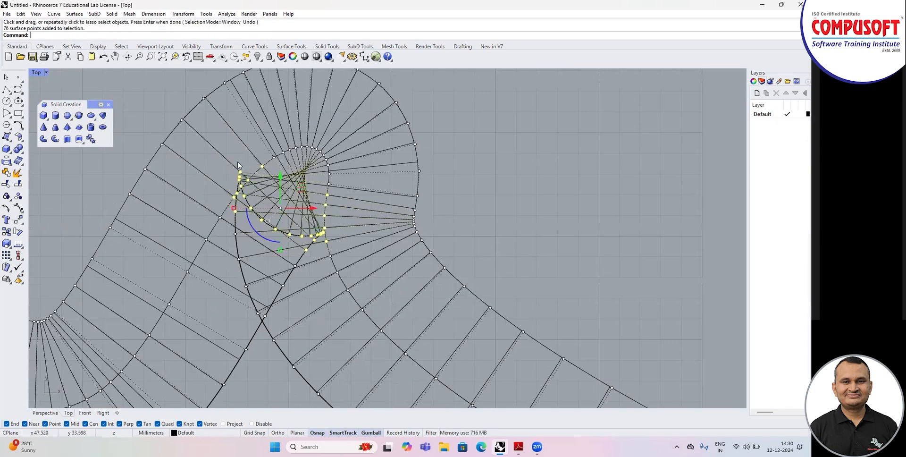
Step: Start Move UVN for the selected points and apply slight U smoothing, keeping the Along tangent mode
left_click(182, 14)
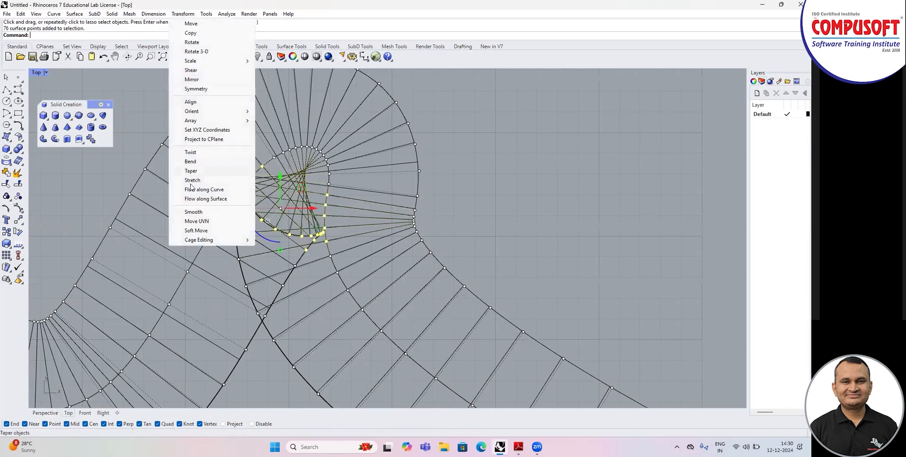
left_click(196, 220)
left_click_drag(468, 137, 455, 115)
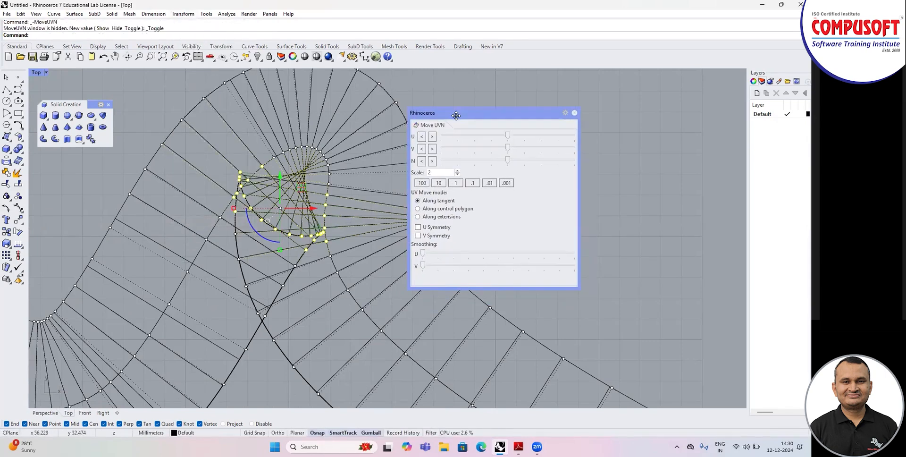
left_click(433, 251)
left_click(442, 251)
left_click(444, 251)
left_click(445, 254)
left_click(446, 255)
left_click(447, 255)
left_click(446, 255)
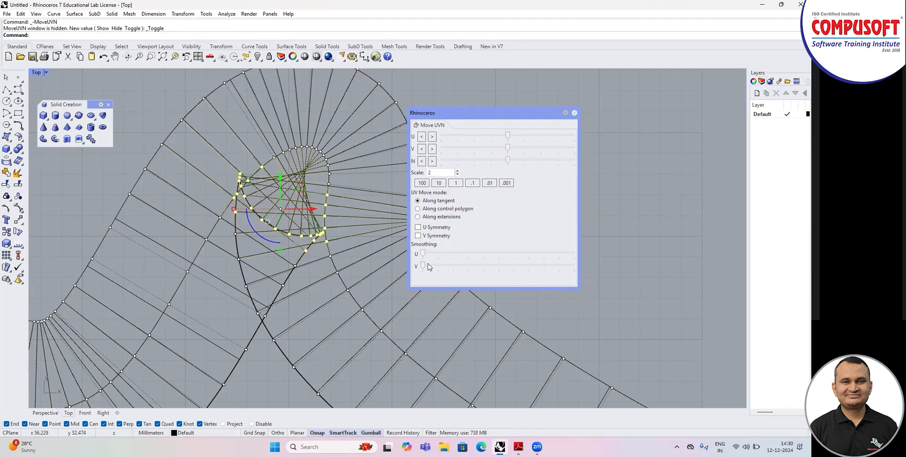
Step: Apply strong U smoothing repeatedly until the selected inner-bend control points form an even arc
left_click_drag(424, 255, 599, 251)
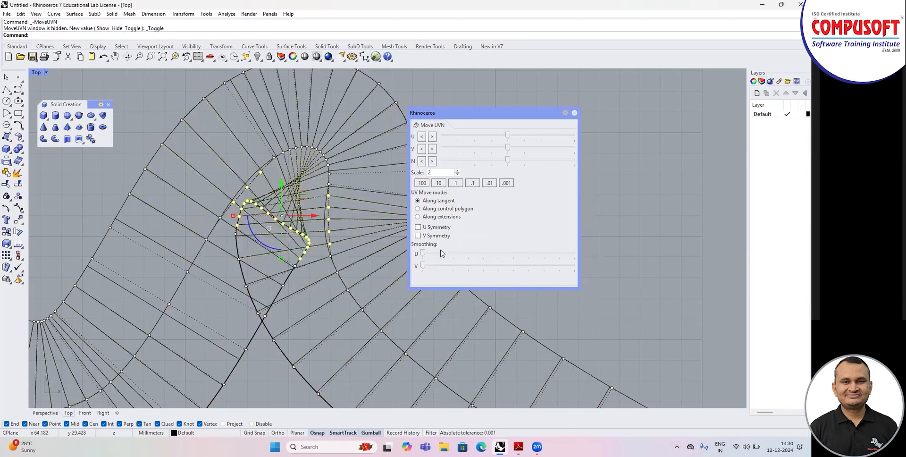
left_click_drag(445, 254, 587, 255)
left_click_drag(488, 255, 565, 253)
left_click_drag(424, 254, 591, 259)
left_click_drag(426, 255, 586, 257)
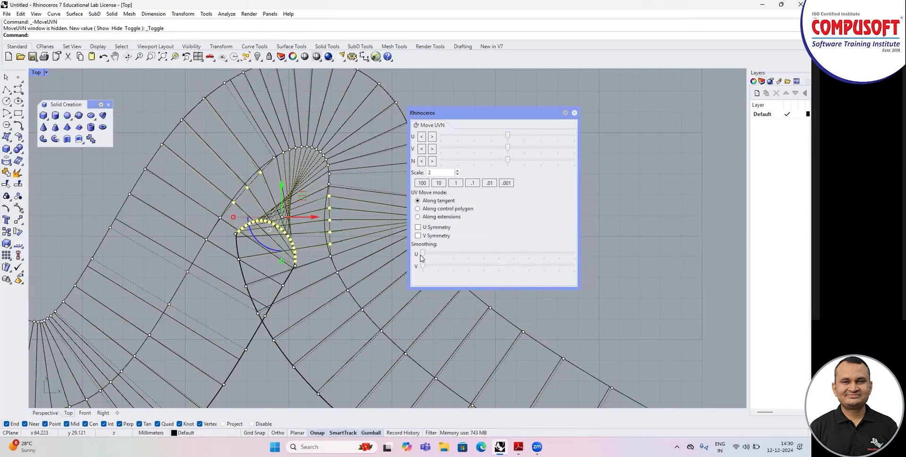
left_click_drag(424, 254, 599, 254)
left_click_drag(423, 254, 585, 257)
left_click_drag(423, 256, 588, 250)
left_click_drag(424, 253, 600, 257)
Step: Maximize the Perspective view on the overlapping bend and smooth its selected control points once more in U
double_click(32, 70)
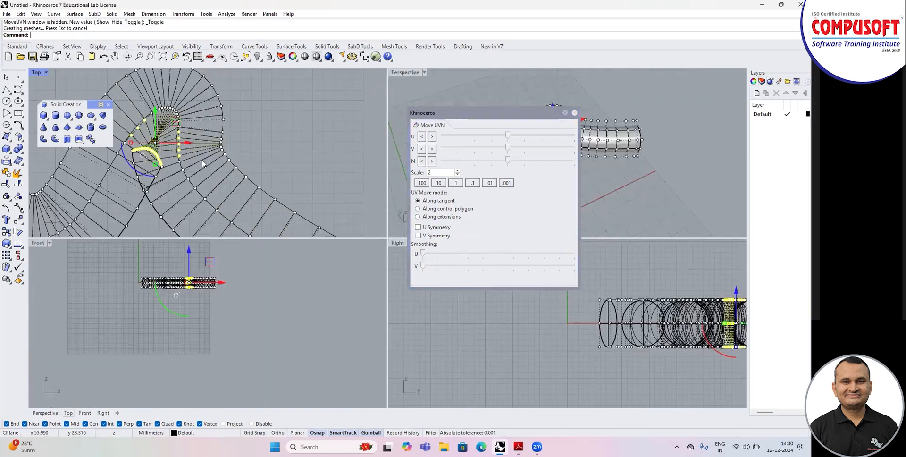
left_click_drag(458, 110, 460, 214)
double_click(412, 73)
scroll(354, 193, "up", 4)
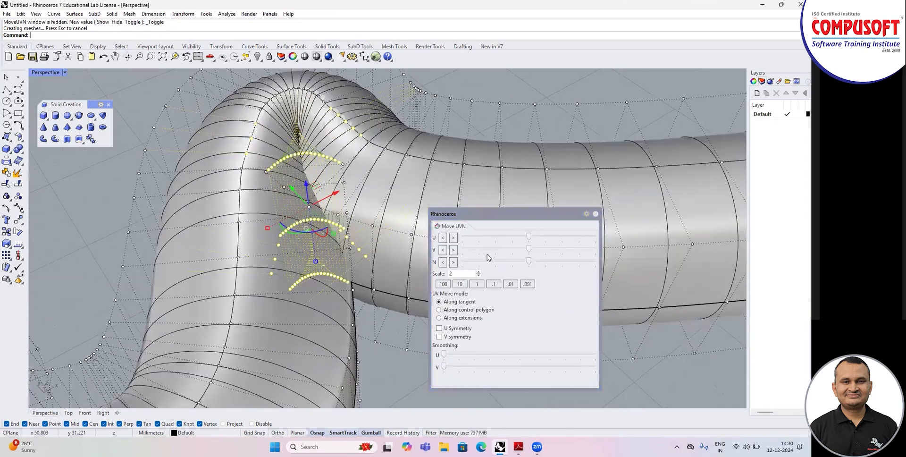
left_click_drag(445, 354, 565, 353)
Step: Try strong V smoothing on the selected control points, and undo it
left_click_drag(445, 366, 592, 374)
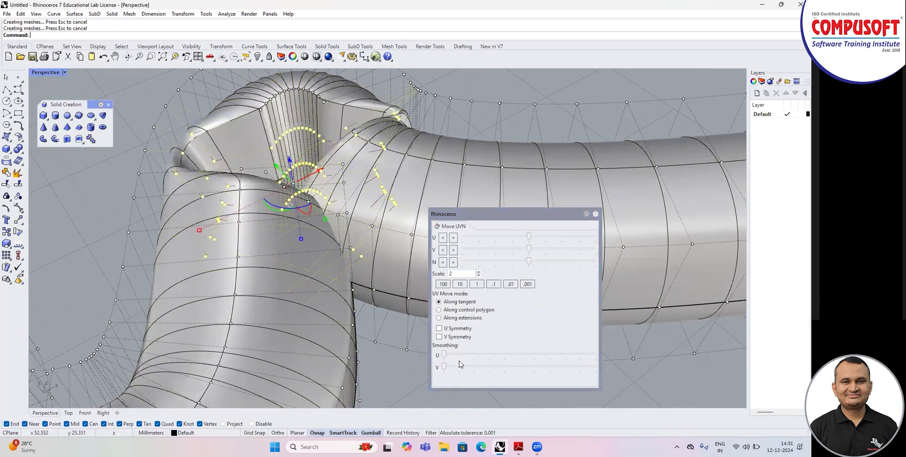
mouse_move(446, 366)
left_mouse_down()
mouse_move(433, 368)
mouse_move(446, 368)
left_mouse_up()
key("ctrl+z")
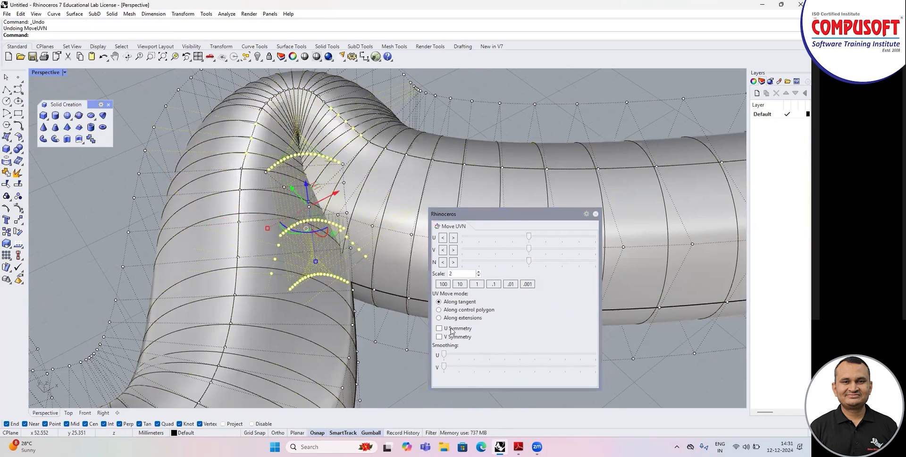
Step: Smooth the selected bend points several more times in the U direction, increasing the strength up to maximum
left_click_drag(445, 358, 518, 360)
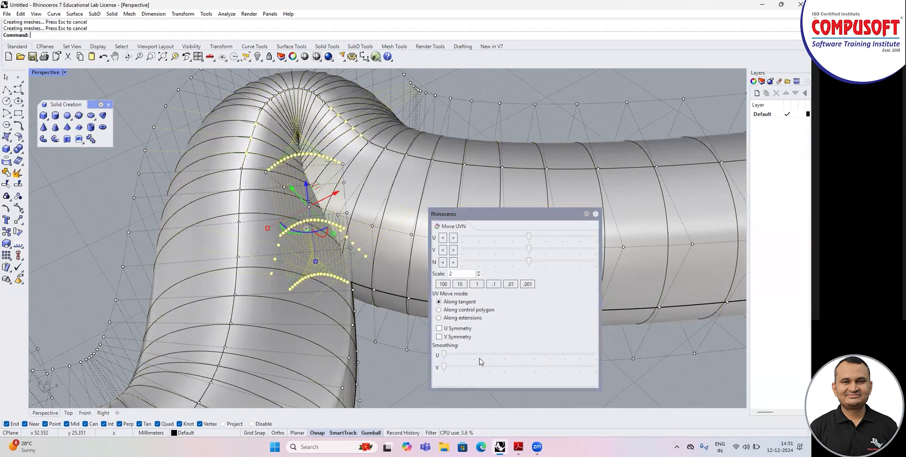
left_click_drag(447, 358, 511, 356)
left_click_drag(447, 358, 585, 357)
left_click_drag(445, 358, 575, 356)
left_click_drag(446, 358, 623, 357)
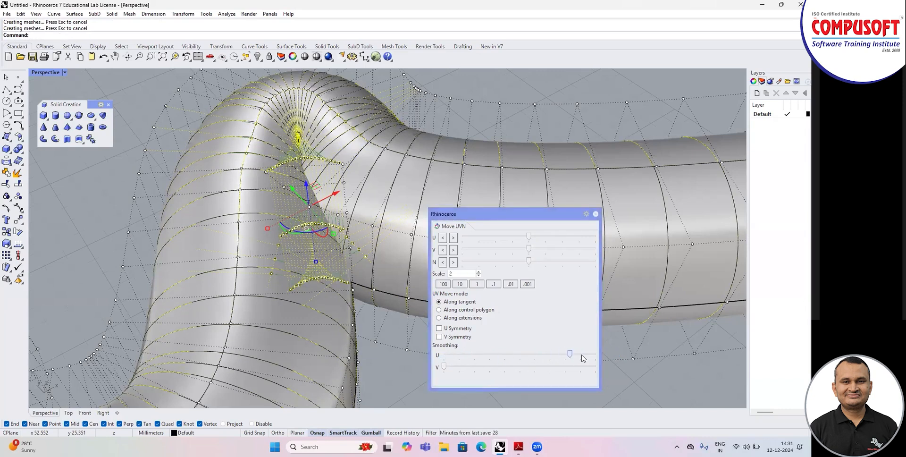
Step: Close Move UVN, deselect the control points, inspect the smoothed bend and restore the four-viewport layout
left_click(595, 215)
left_click(479, 336)
right_click_drag(541, 333, 312, 304)
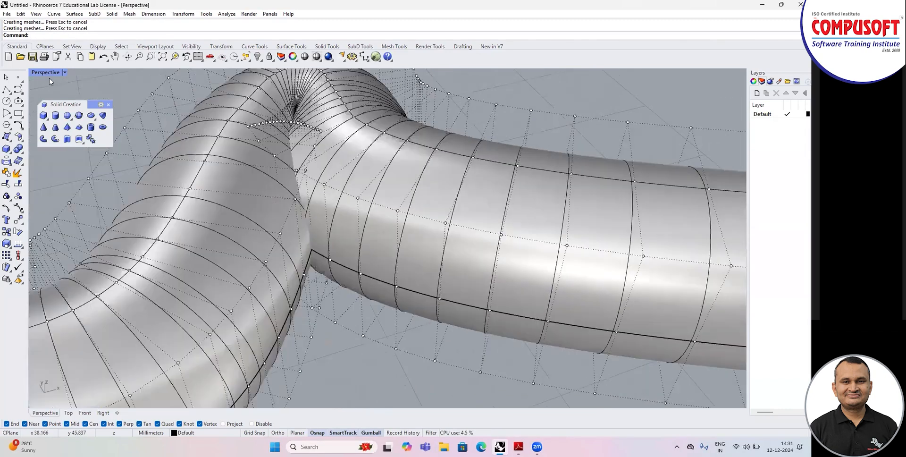
double_click(49, 72)
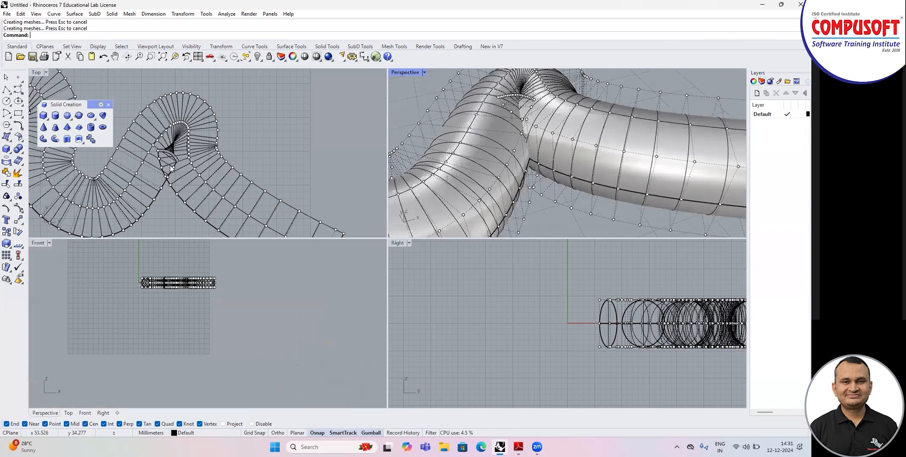
Step: Lasso-select the control points bunched along the inside of the pipe's tight bend in the Top view
scroll(162, 144, "up", 4)
scroll(188, 127, "down", 1)
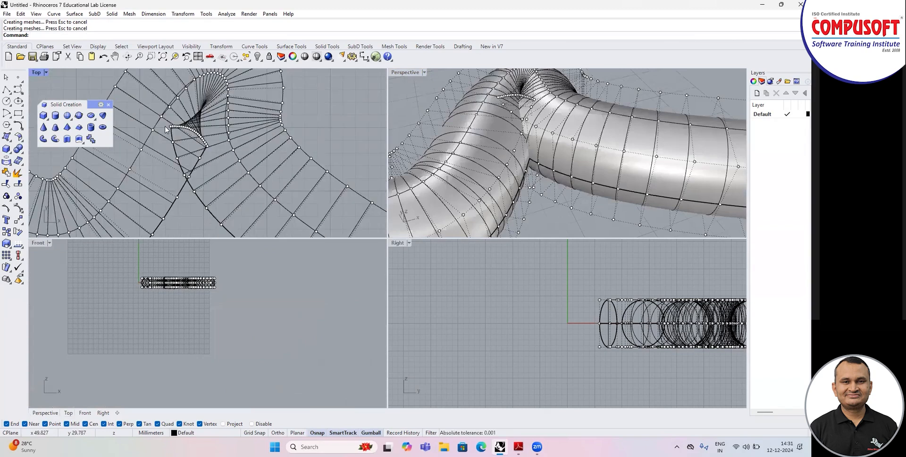
scroll(167, 130, "down", 1)
key("Up")
key("Return")
mouse_move(171, 122)
left_mouse_down()
mouse_move(206, 151)
mouse_move(217, 138)
mouse_move(174, 122)
left_mouse_up()
key("Return")
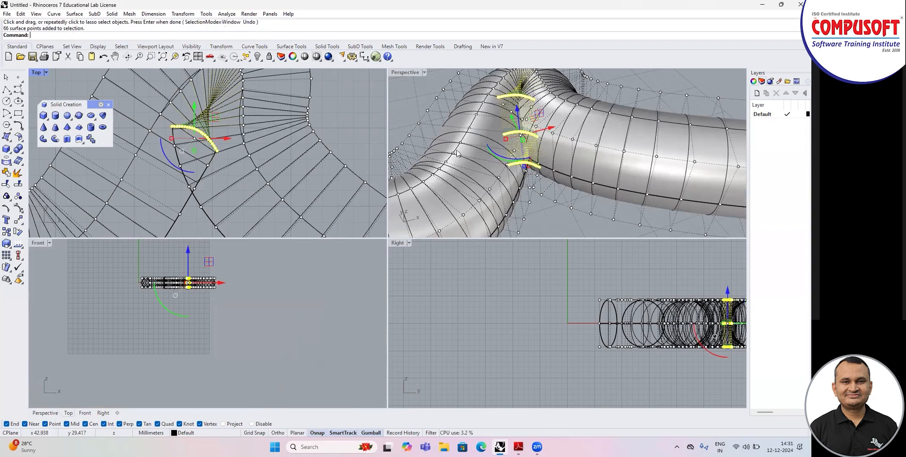
Step: Smooth the selected bend points repeatedly in the U direction with MoveUVN, using the Along tangent mode
left_click(183, 14)
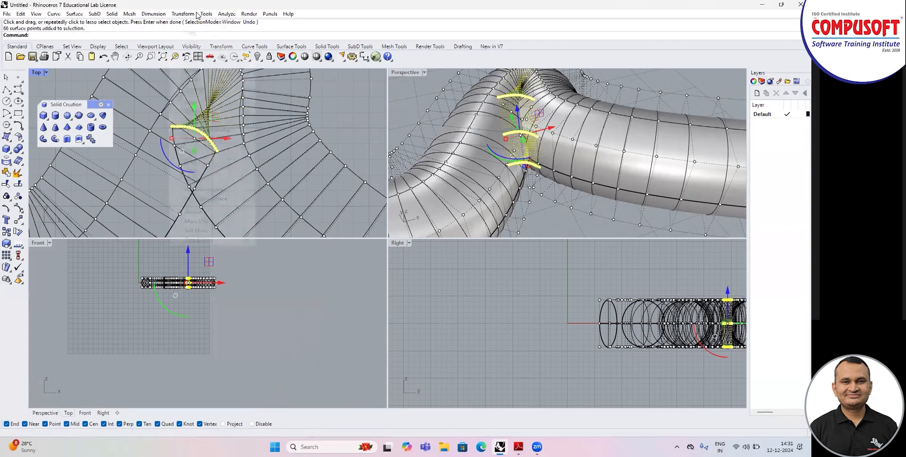
left_click(212, 222)
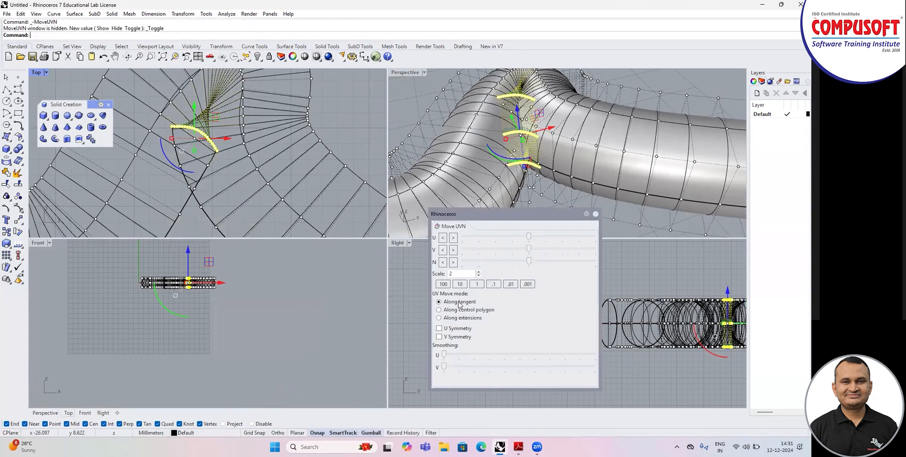
left_click_drag(445, 354, 514, 354)
left_click_drag(445, 355, 652, 341)
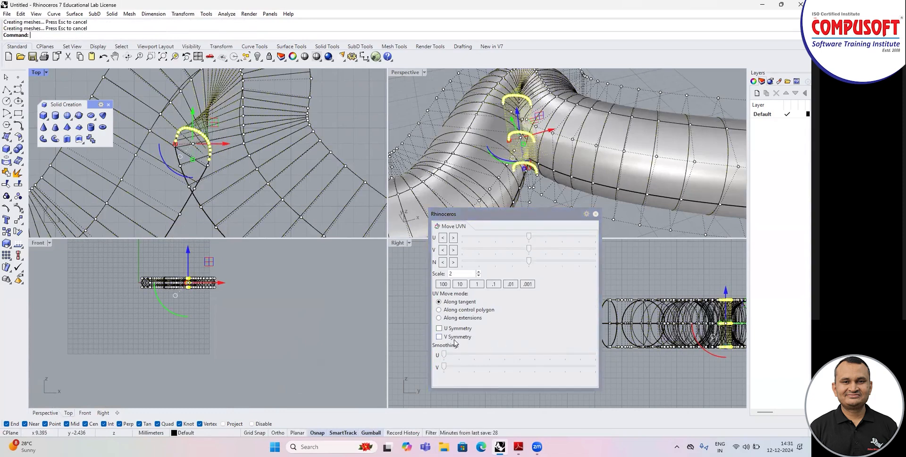
left_click_drag(446, 356, 507, 351)
left_click_drag(445, 354, 583, 359)
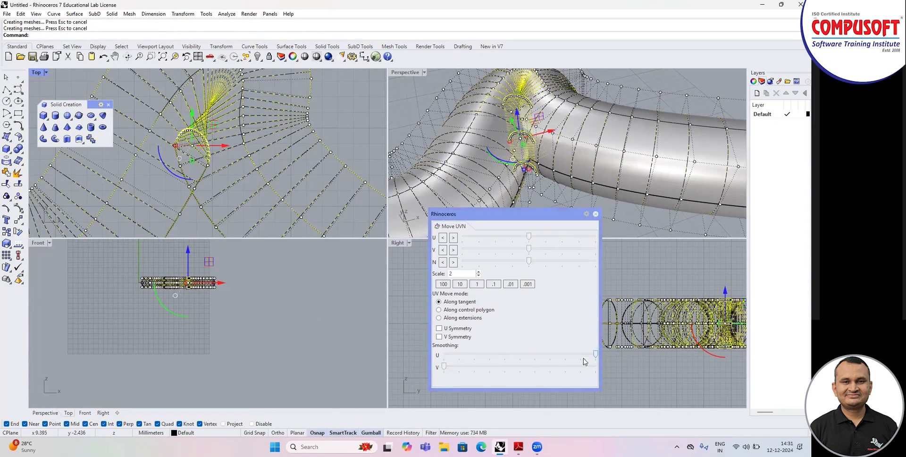
left_click_drag(444, 355, 621, 366)
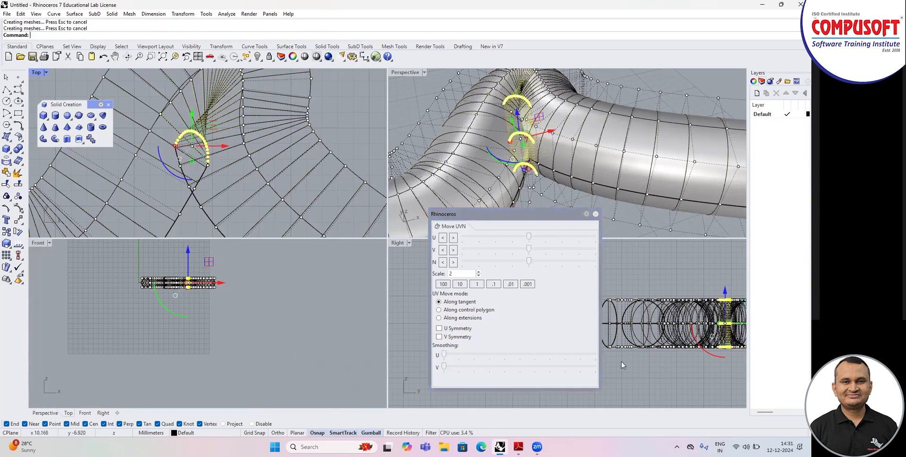
left_click_drag(446, 356, 597, 353)
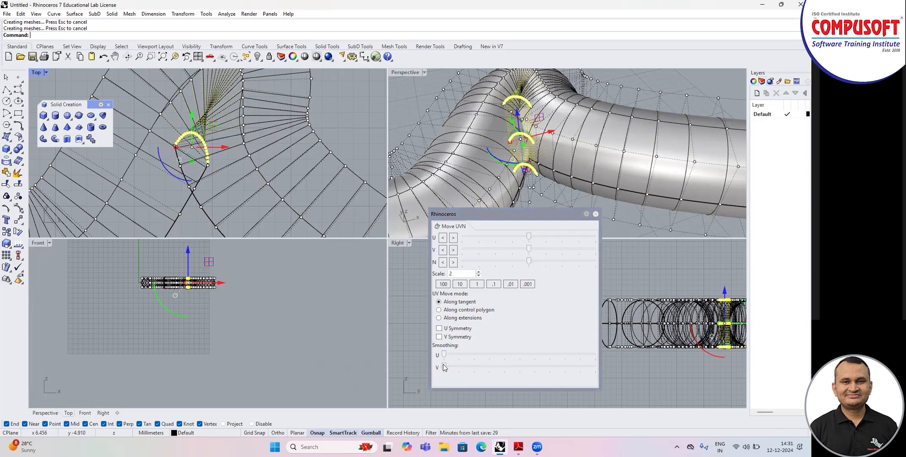
left_click_drag(445, 357, 582, 362)
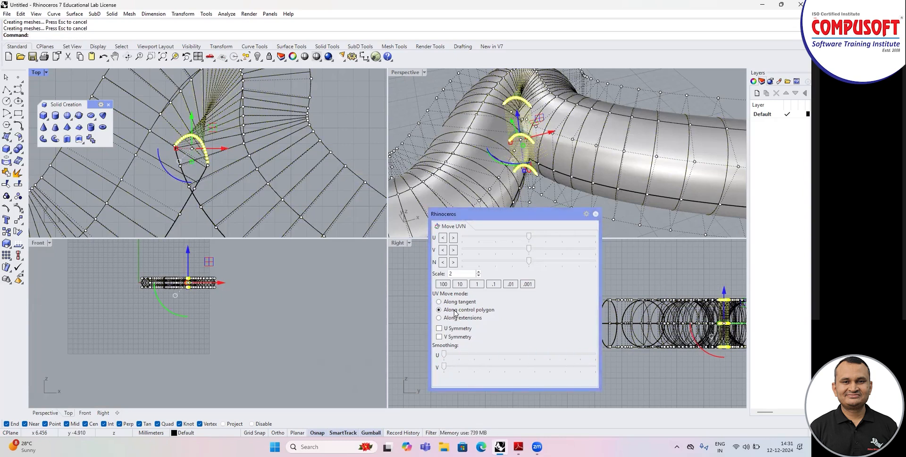
Step: Apply further U smoothing to the bend points in the Along control polygon mode and in the Along extensions mode
left_click_drag(445, 357, 538, 357)
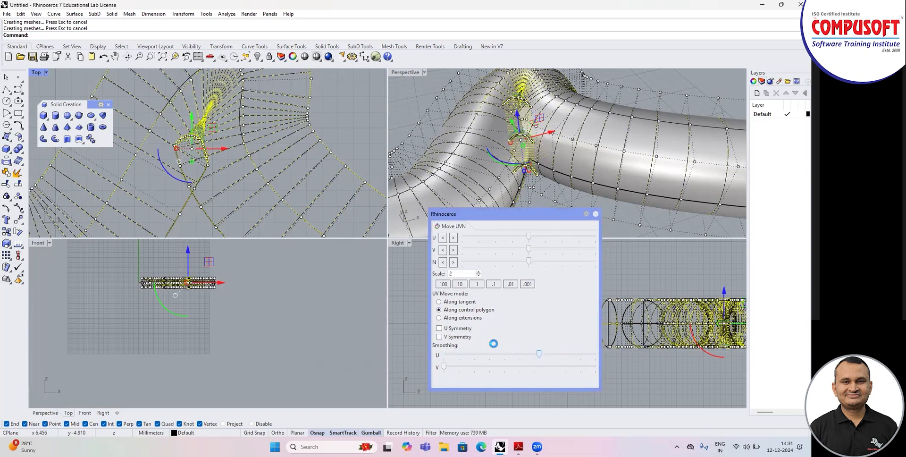
left_click(440, 318)
mouse_move(445, 354)
left_mouse_down()
mouse_move(583, 363)
mouse_move(447, 357)
left_mouse_up()
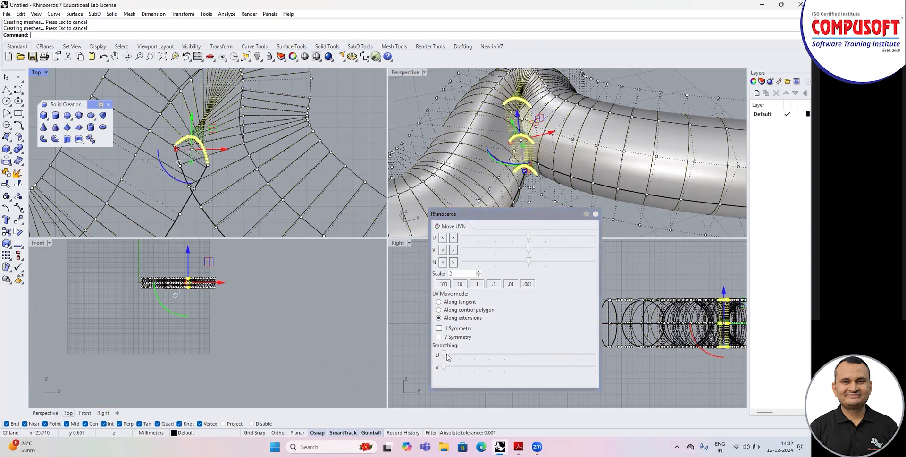
left_click(445, 355)
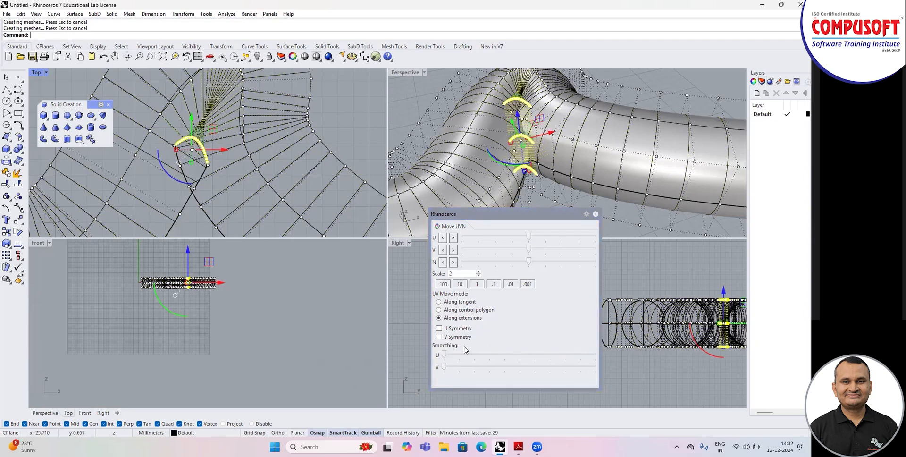
left_click_drag(445, 355, 575, 357)
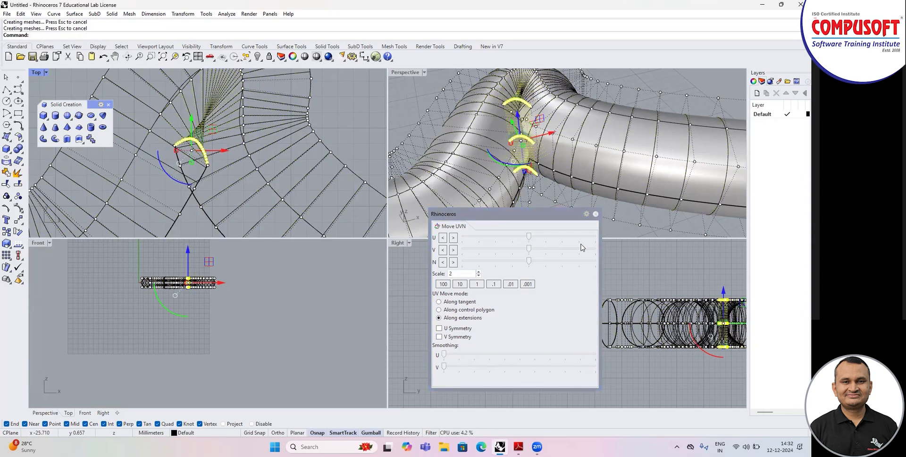
Step: Close the Move UVN dialog and turn off the pipe's control points
left_click(594, 216)
left_click(431, 112)
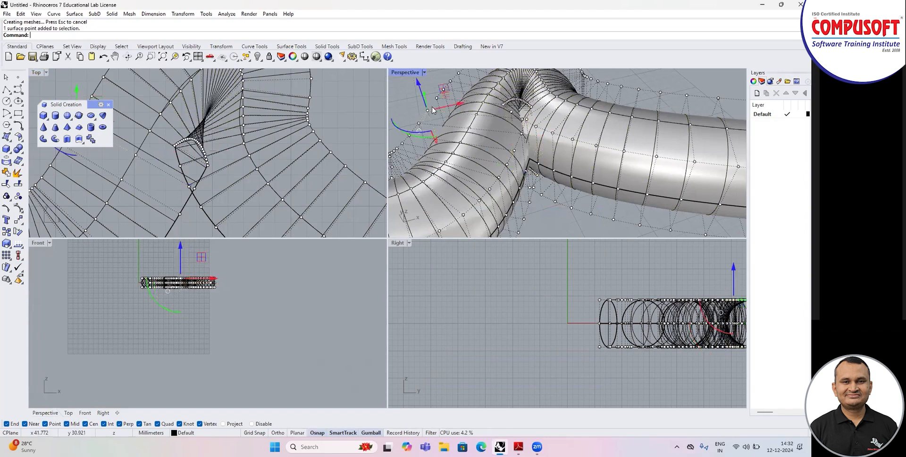
key("Escape")
Step: Delete the pipe surface together with its path and profile curves to empty the scene
scroll(528, 166, "down", 14)
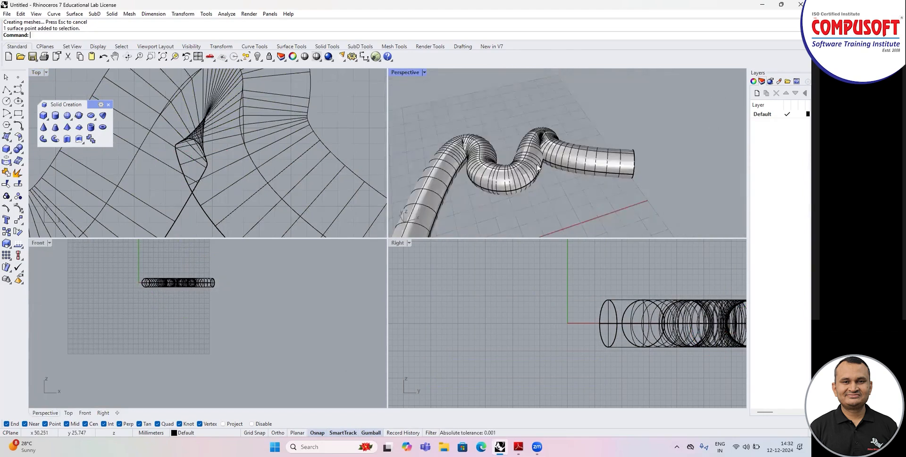
right_click_drag(543, 176, 531, 160)
right_click(532, 159)
left_click(531, 159)
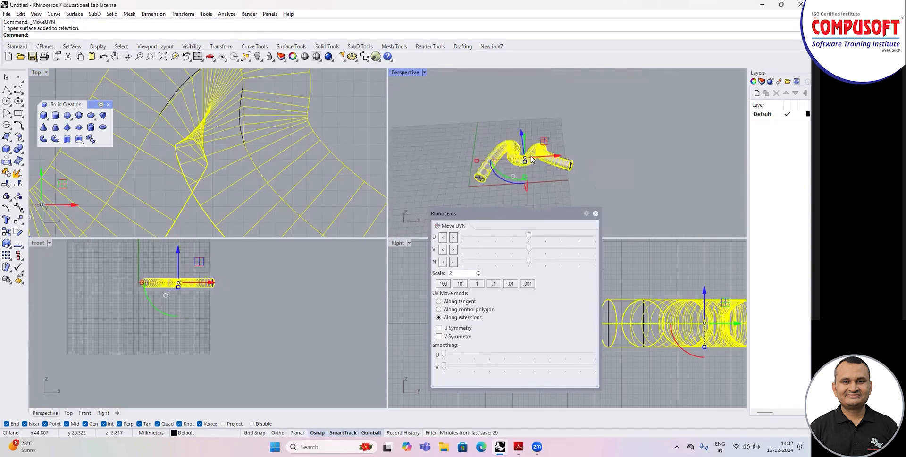
left_click(595, 213)
key("Delete")
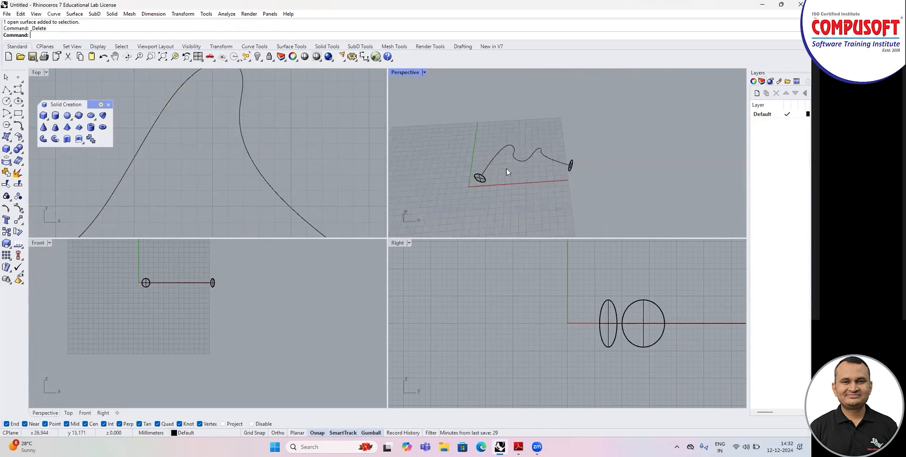
key("ctrl+a")
key("Delete")
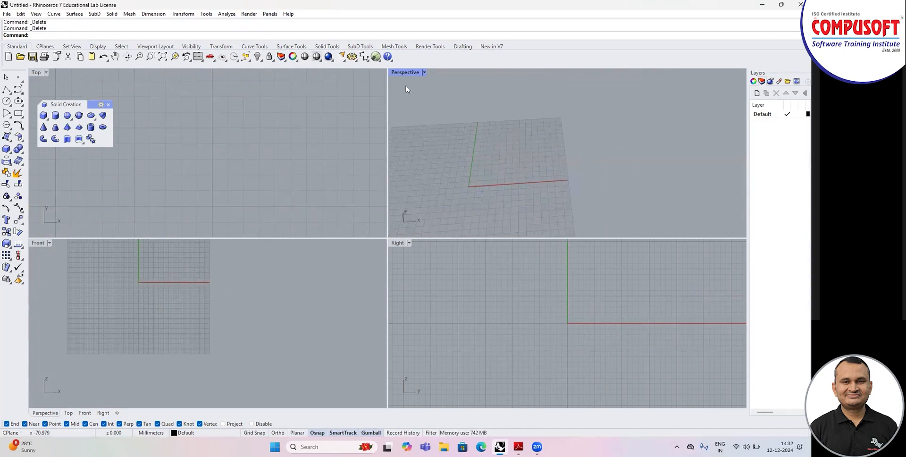
Step: Create a roughly square plane in the Perspective view with one edge running from near the origin along the X axis
double_click(405, 72)
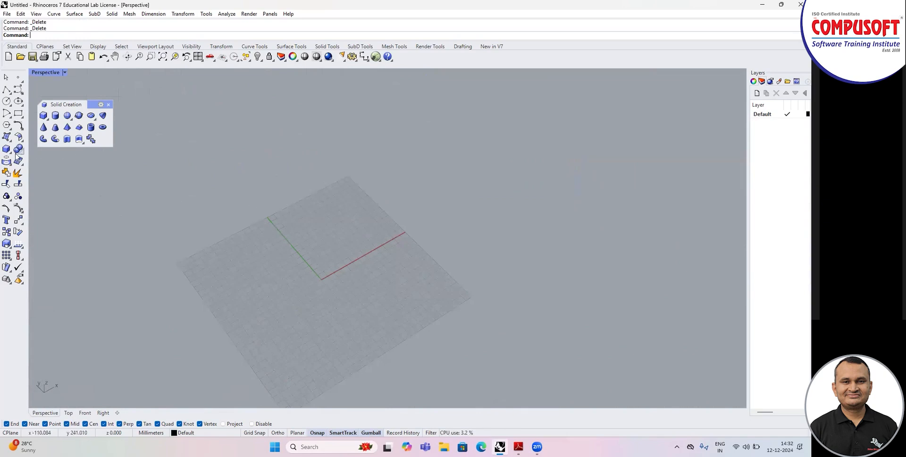
left_click(6, 137)
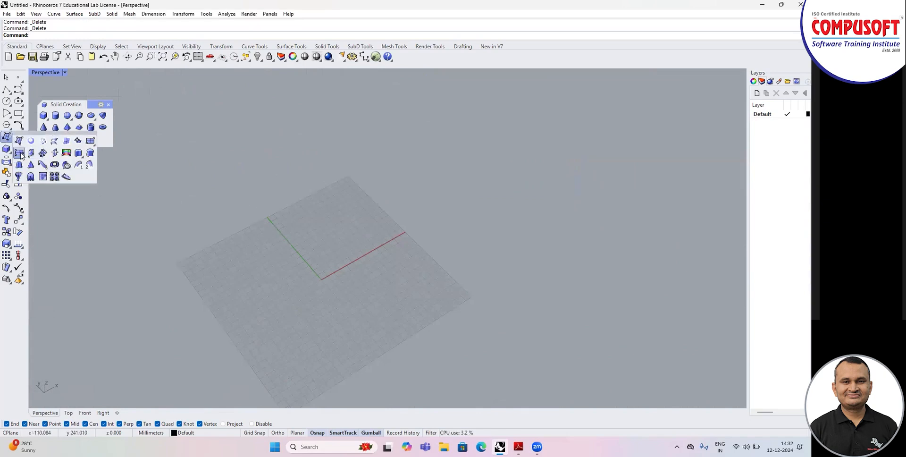
left_click(22, 155)
left_click(325, 275)
key("shift")
left_click(408, 230)
left_click(335, 177)
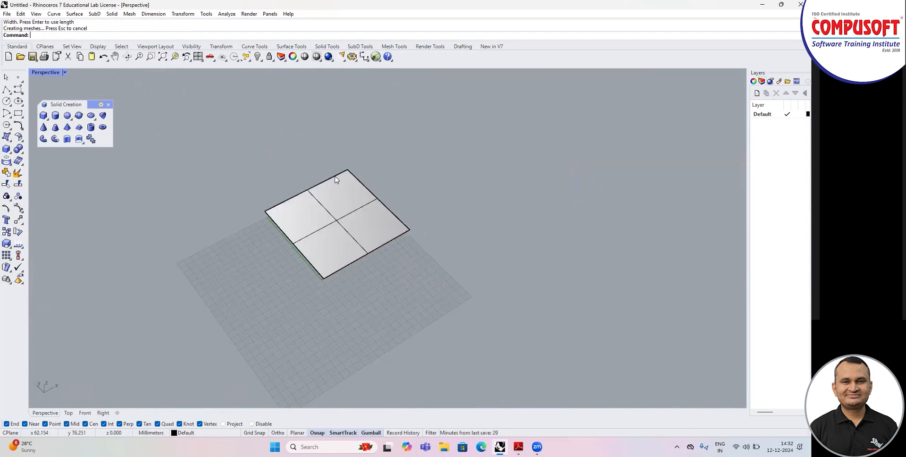
Step: Rebuild the plane with 20 points and degree 3 in both U and V, deleting the input
type("Rebuild")
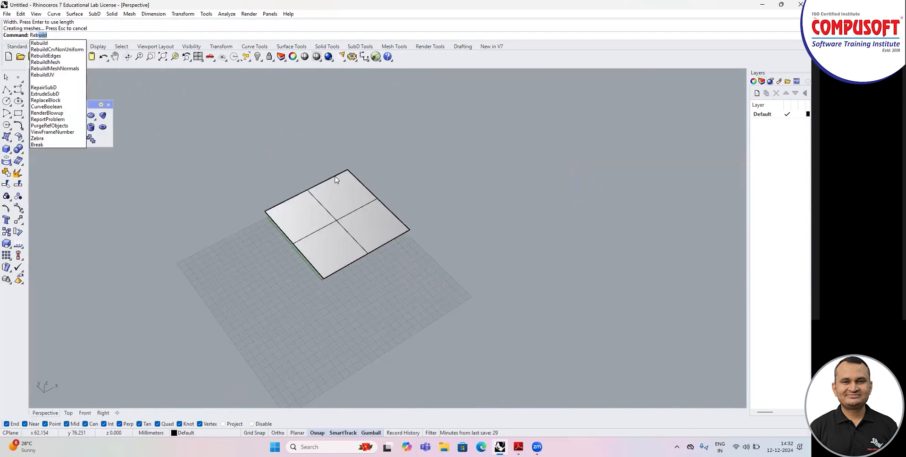
key("Return")
left_click(330, 182)
key("Return")
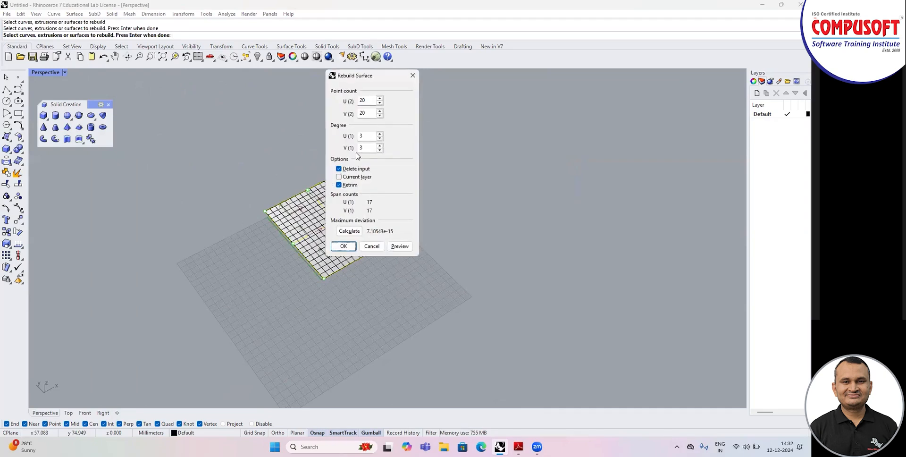
left_click(344, 246)
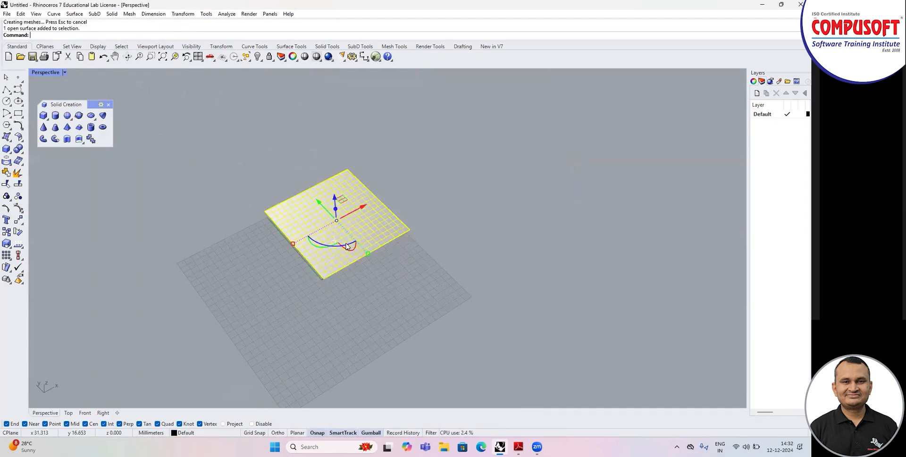
Step: Turn on the plane's control points and select all of them in the maximized Top view
key("F10")
double_click(47, 71)
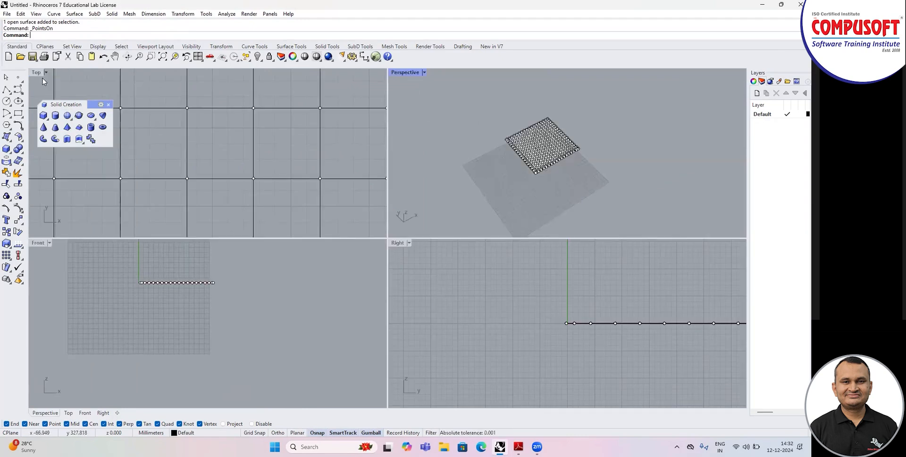
double_click(36, 71)
scroll(368, 195, "down", 5)
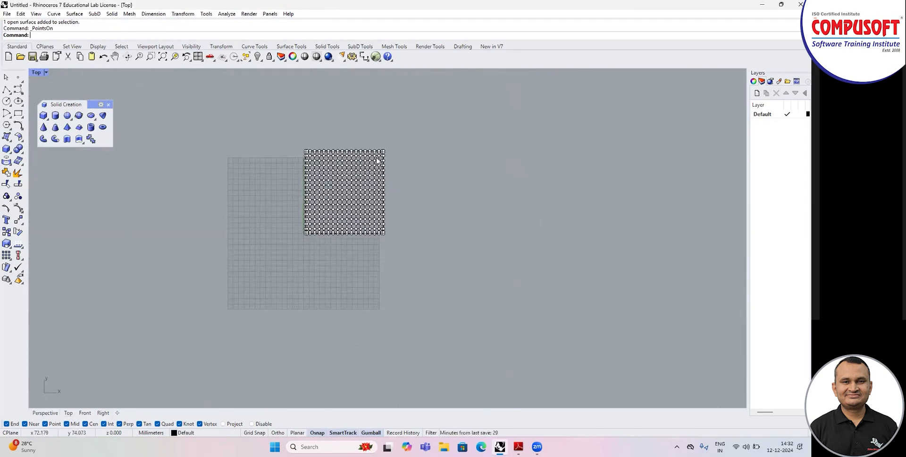
left_click_drag(257, 145, 506, 355)
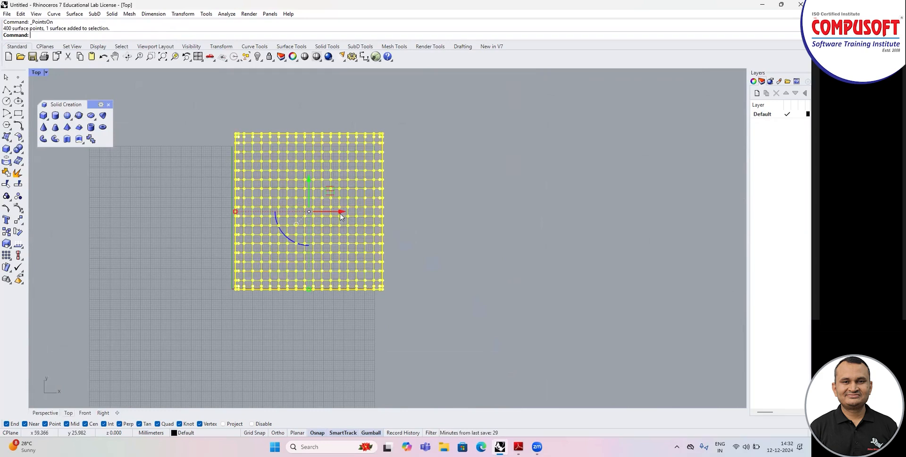
Step: Deselect the points around all four borders and the two middle rows and columns, keeping four square groups selected
left_click_drag(226, 125, 251, 311, "ctrl")
left_click_drag(209, 108, 438, 140, "ctrl")
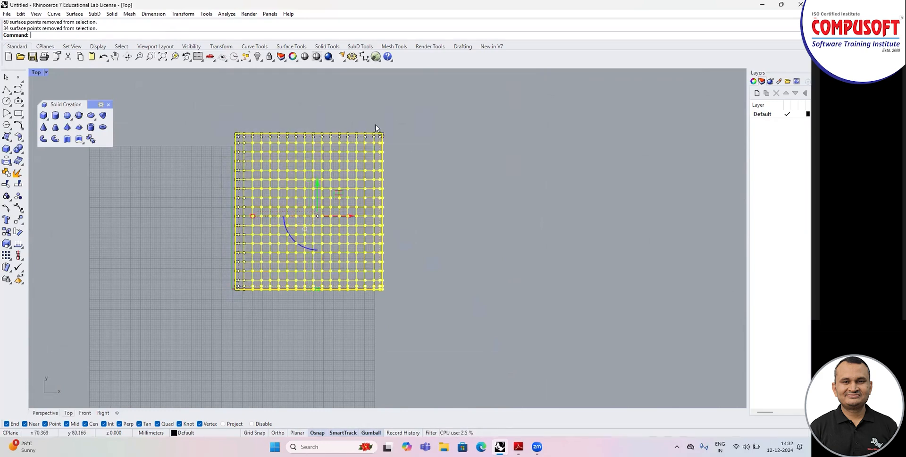
left_click_drag(372, 124, 421, 313, "ctrl")
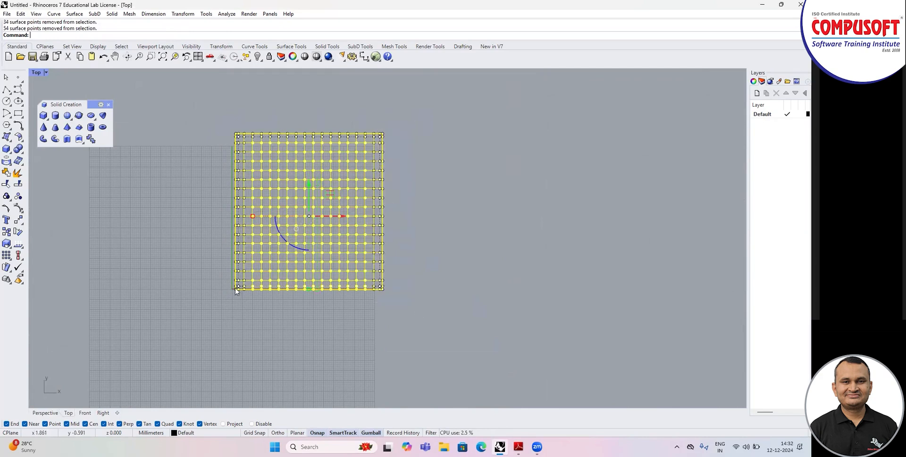
left_click_drag(228, 280, 420, 316, "ctrl")
left_click_drag(299, 126, 320, 316, "ctrl")
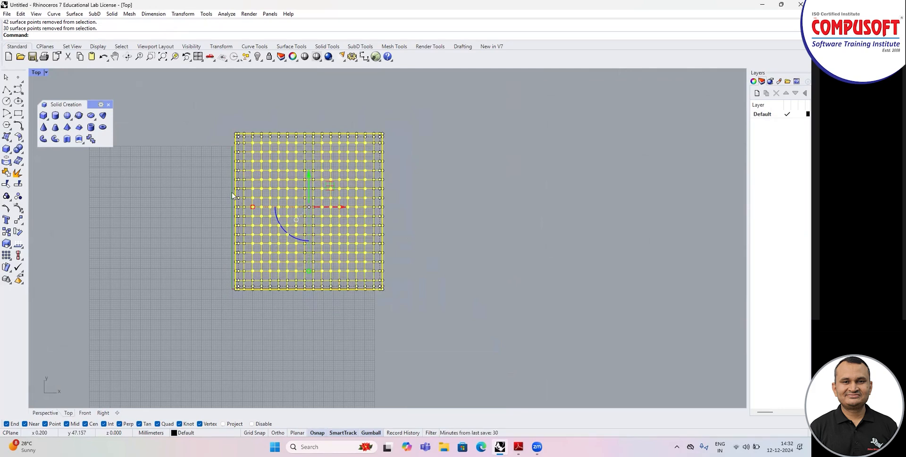
left_click_drag(230, 186, 410, 211, "ctrl")
Step: Raise the four selected point groups several increments along the surface normal with MoveUVN at scale 2
double_click(36, 73)
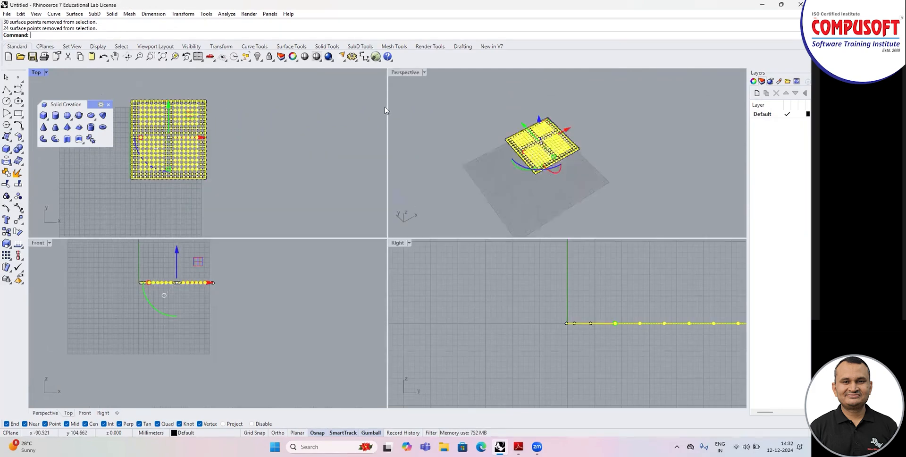
double_click(405, 72)
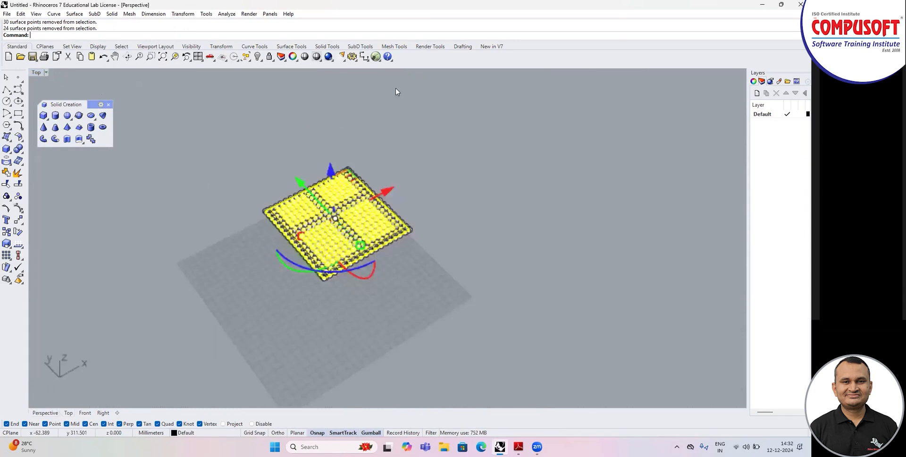
left_click(183, 14)
left_click(208, 226)
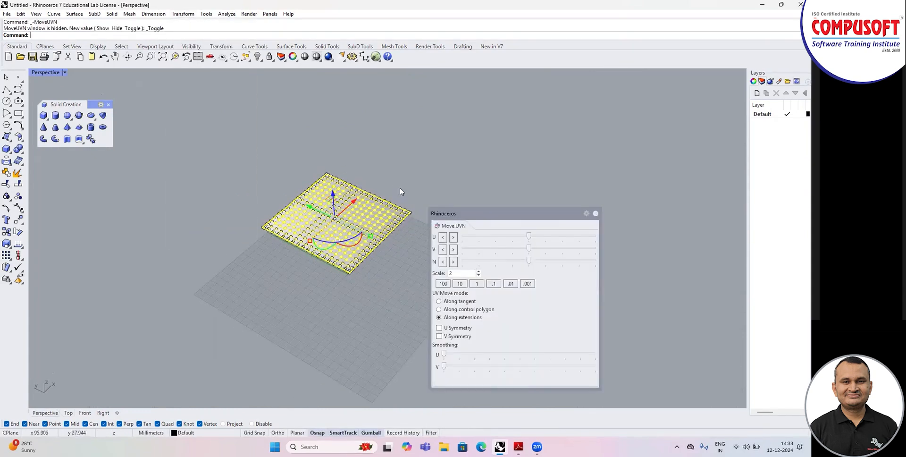
left_click_drag(451, 215, 466, 137)
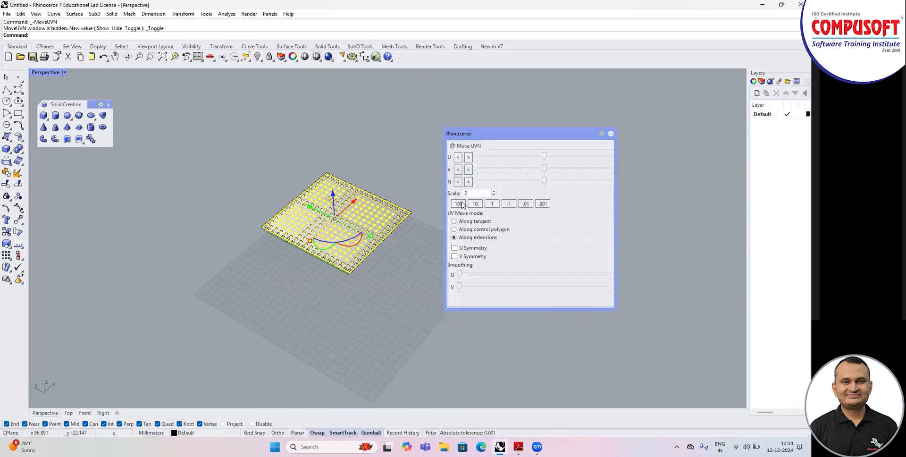
left_click(468, 184)
left_click(468, 184)
left_click(468, 184)
left_click(468, 184)
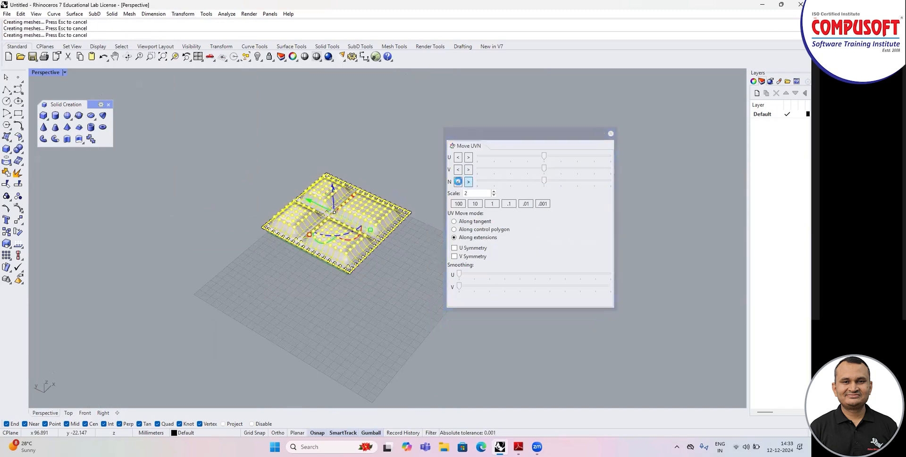
Step: Lower the four selected point groups by over a dozen increments along the surface normal, forming deep cavities below the plane
left_click(457, 181)
left_click(457, 182)
left_click(457, 181)
left_click(457, 182)
left_click(457, 182)
left_click(457, 181)
left_click(457, 182)
left_click(457, 182)
left_click(458, 182)
left_click(458, 181)
left_click(457, 182)
left_click(457, 182)
left_click(457, 182)
left_click(468, 169)
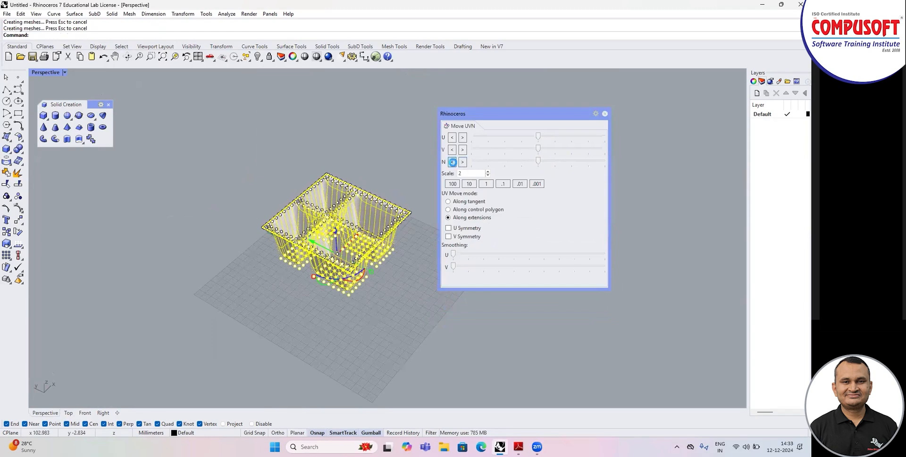
Step: Raise the four point groups by five increments along the surface normal to make the cavities shallower, and close MoveUVN
left_click(462, 162)
left_click(463, 162)
left_click(462, 162)
left_click(462, 162)
left_click(462, 161)
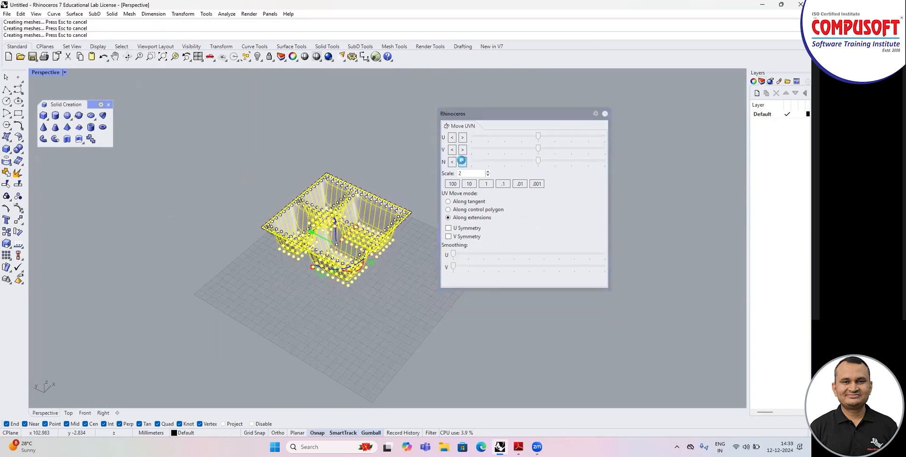
left_click(604, 115)
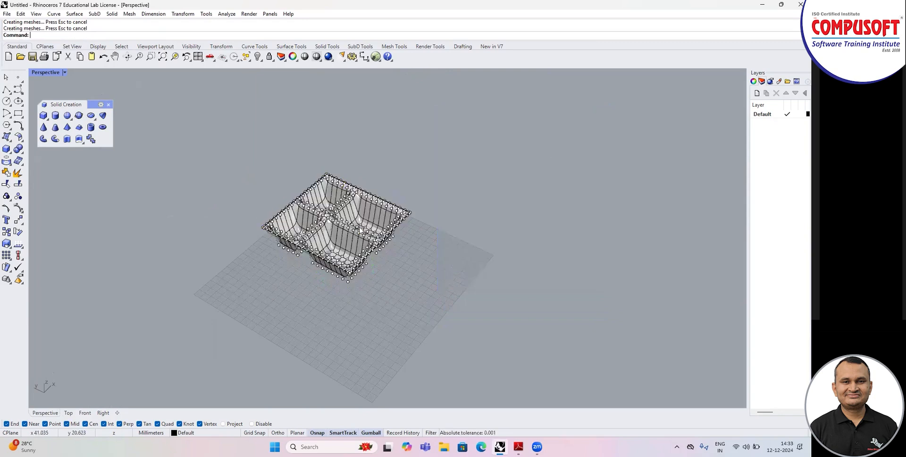
Step: Examine the four-cavity tray surface from several angles in the Rendered display mode
scroll(343, 231, "up", 5)
left_click(64, 72)
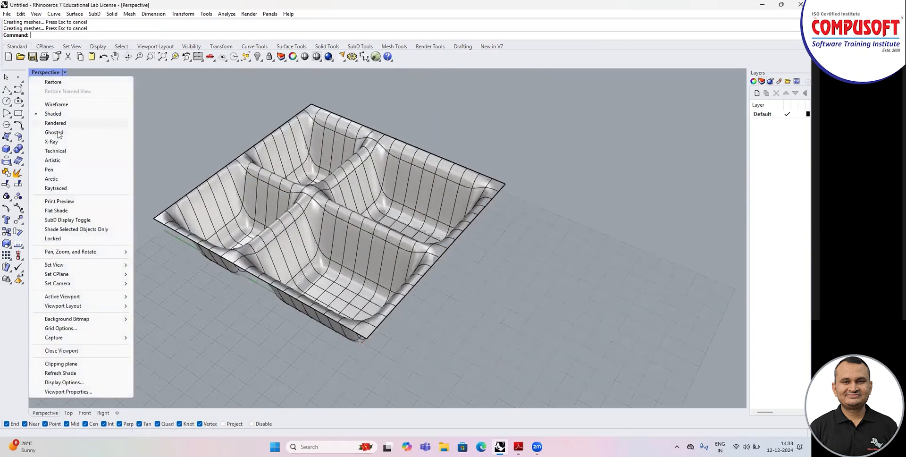
left_click(55, 123)
right_click_drag(252, 186, 336, 200)
scroll(360, 192, "down", 3)
scroll(355, 200, "up", 3)
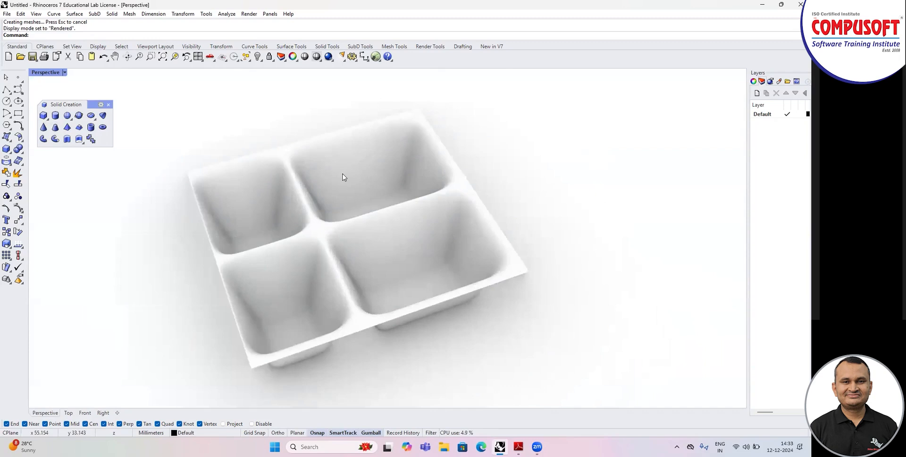
scroll(318, 212, "up", 4)
right_click_drag(318, 212, 383, 201)
scroll(302, 198, "down", 8)
scroll(338, 192, "up", 4)
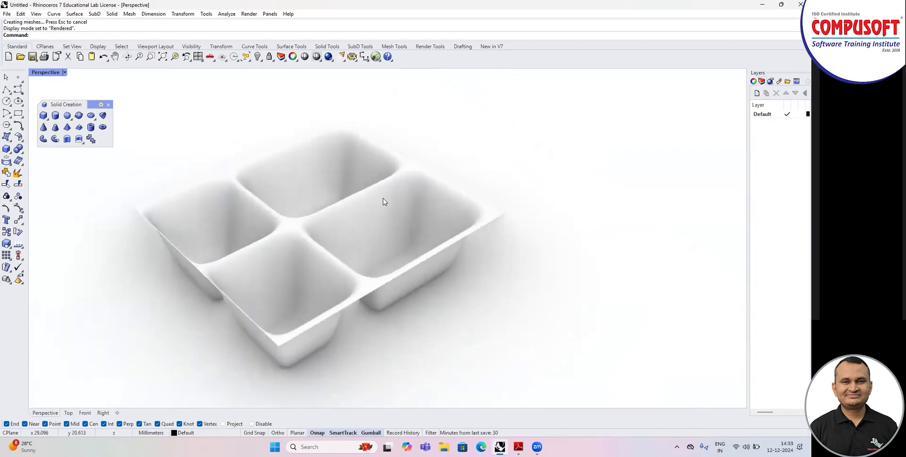
right_click_drag(294, 176, 295, 192)
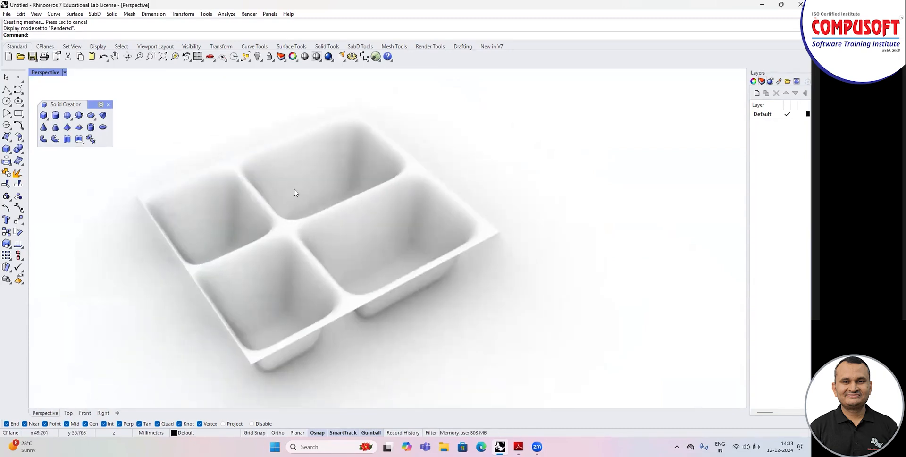
Step: Return the Perspective view to Shaded display and select the tray surface
left_click(64, 72)
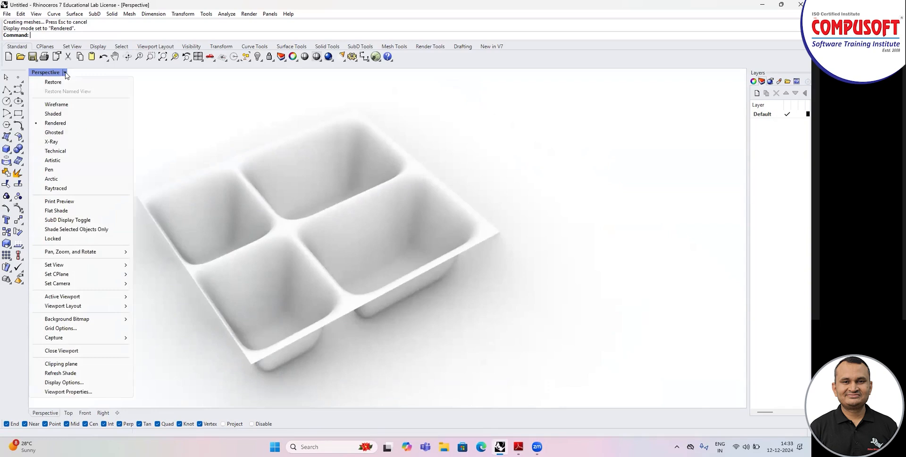
left_click(55, 113)
scroll(285, 206, "down", 2)
left_click(284, 206)
left_click(188, 15)
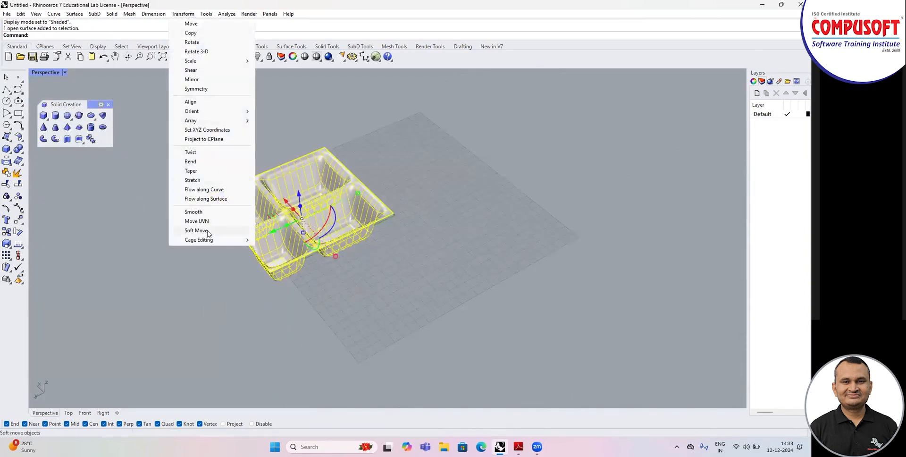
left_click(326, 208)
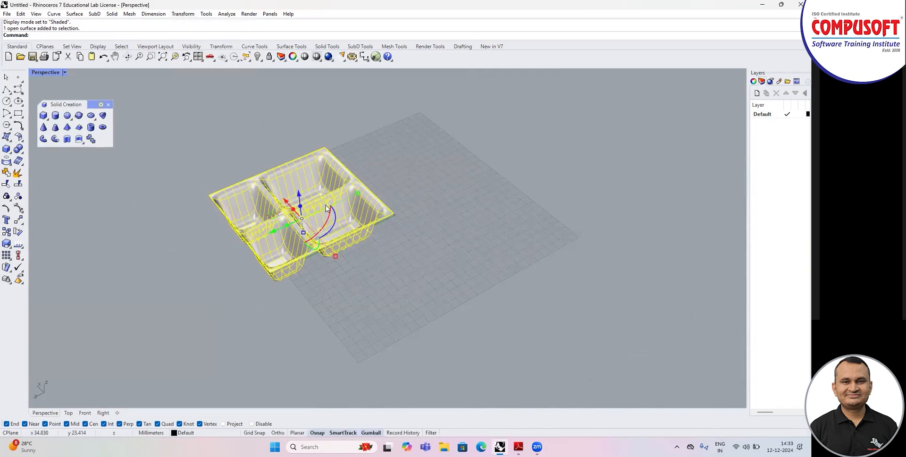
Step: Undo all the MoveUVN moves to restore the flat plane with its control points
key("ctrl+z")
key("ctrl+z")
key("ctrl+z")
key("ctrl+z")
key("ctrl+z")
key("ctrl+z")
key("ctrl+z")
key("ctrl+z")
key("ctrl+z")
key("ctrl+z")
key("ctrl+z")
key("ctrl+z")
key("ctrl+z")
key("ctrl+z")
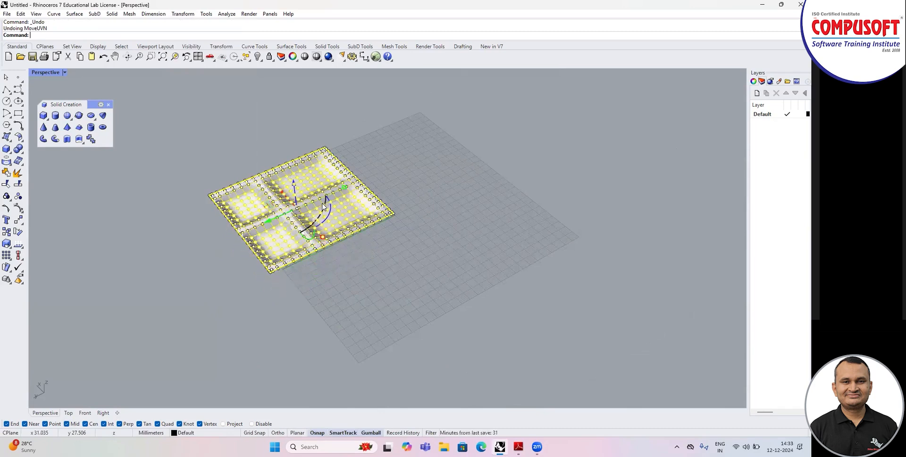
key("ctrl+z")
Step: Soft Move all the plane's control points vertically around a point near one corner, shifting the peak to a neighbouring grid point
left_click_drag(175, 150, 523, 300)
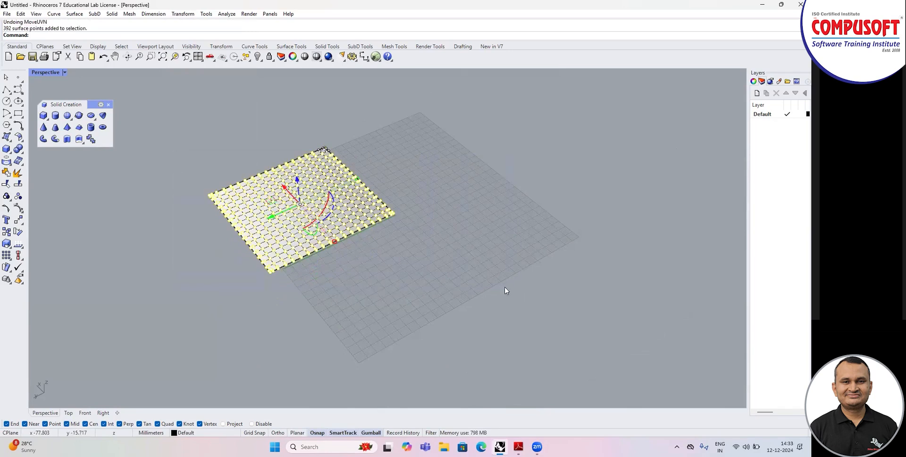
left_click_drag(206, 63, 507, 340)
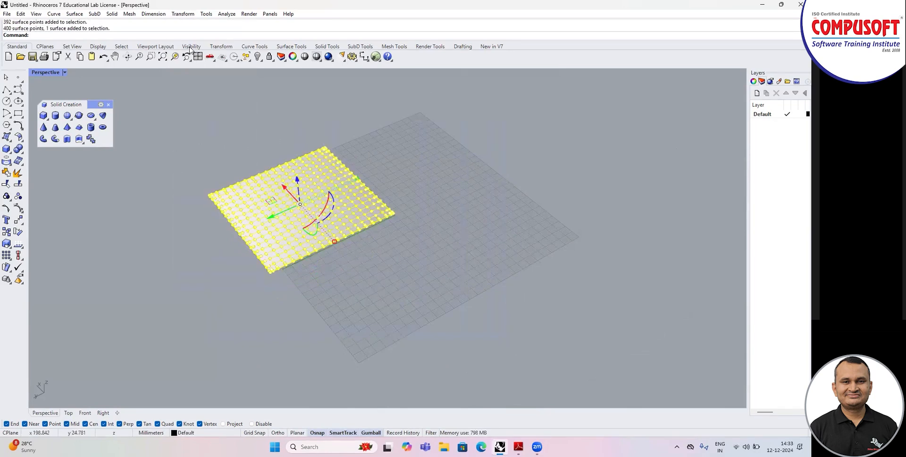
left_click(190, 15)
left_click(207, 230)
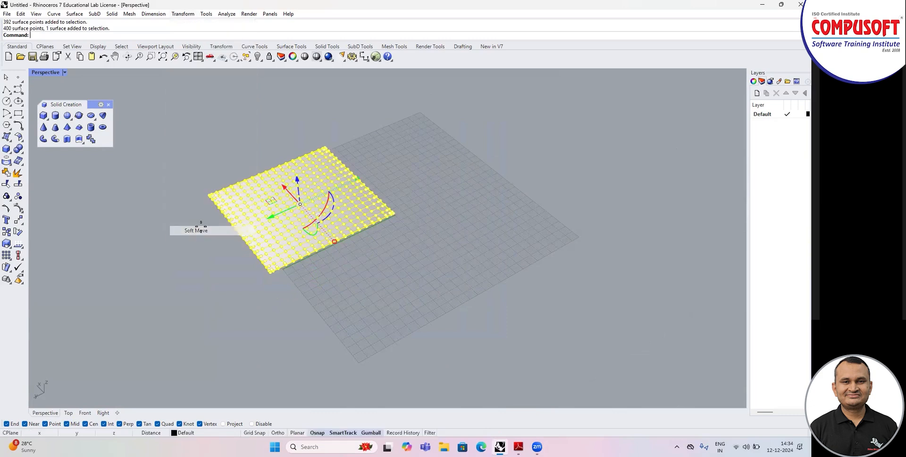
right_click_drag(360, 237, 255, 185)
scroll(258, 189, "up", 3)
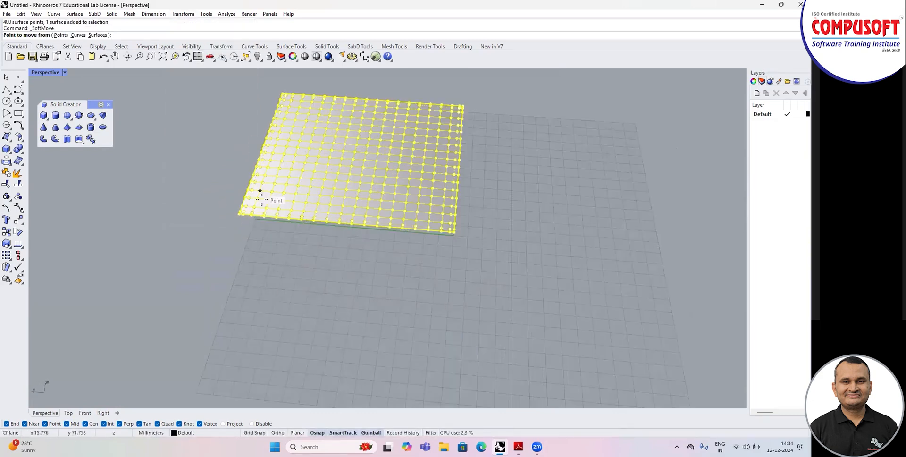
left_click(258, 201)
left_click(282, 197)
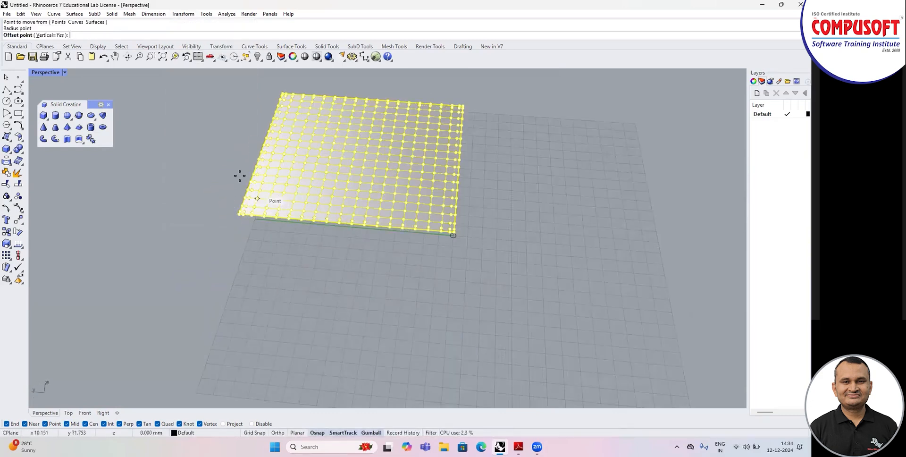
left_click(242, 106)
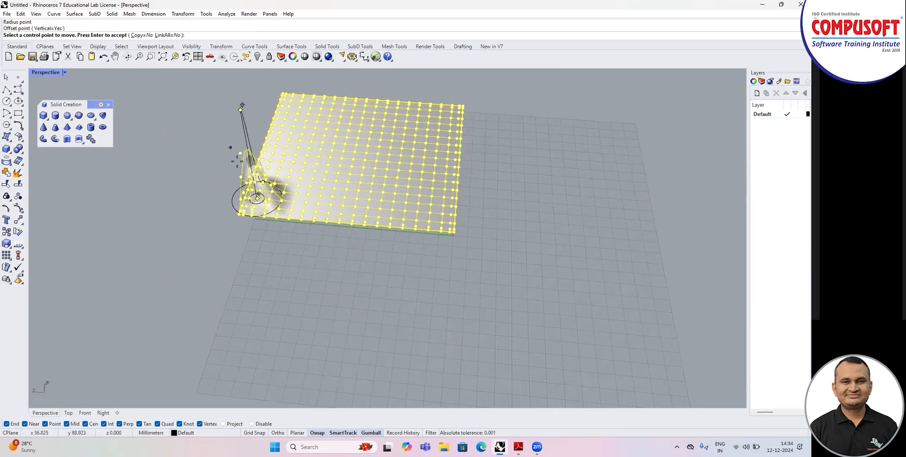
left_click(258, 194)
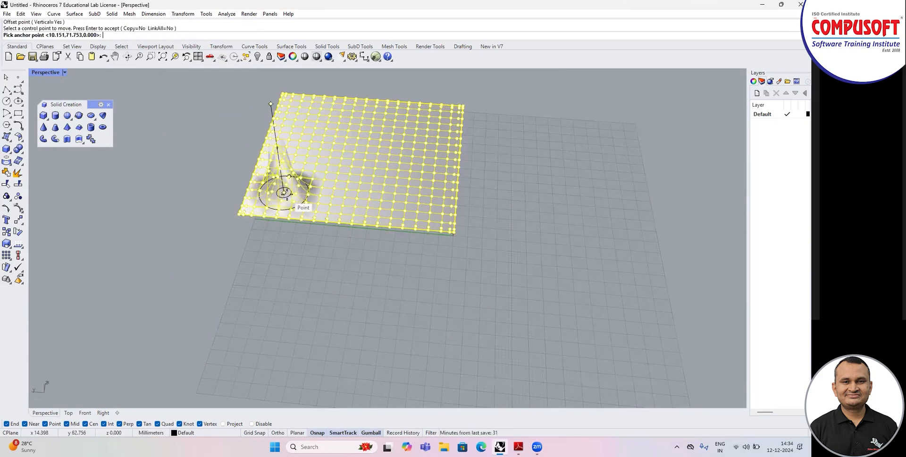
key("Return")
Step: Undo the Soft Move peak on the plane
right_click_drag(285, 238, 265, 251)
key("Escape")
key("ctrl+z")
Step: In the maximized Top view, draw a degree 3 S-shaped control-point curve from outside the plane's upper-left corner to its lower-right corner
double_click(36, 73)
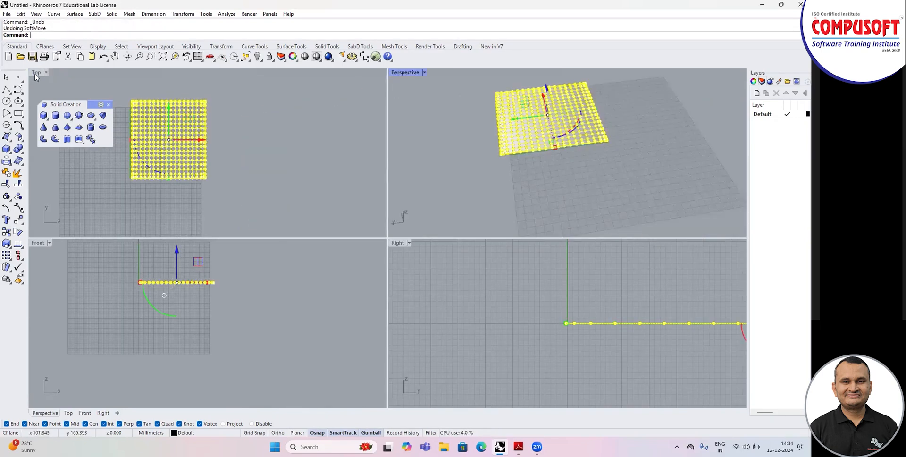
double_click(36, 73)
key("Escape")
key("Escape")
left_click(18, 90)
left_click(253, 117)
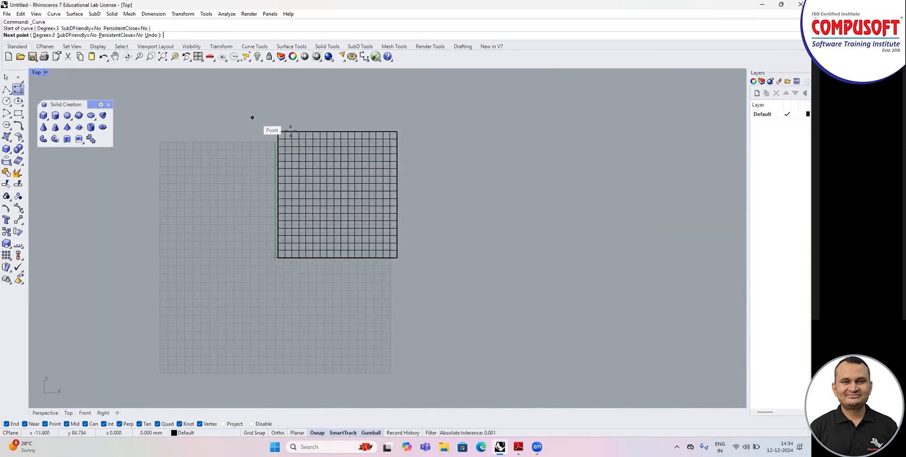
left_click(335, 158)
left_click(345, 208)
left_click(348, 239)
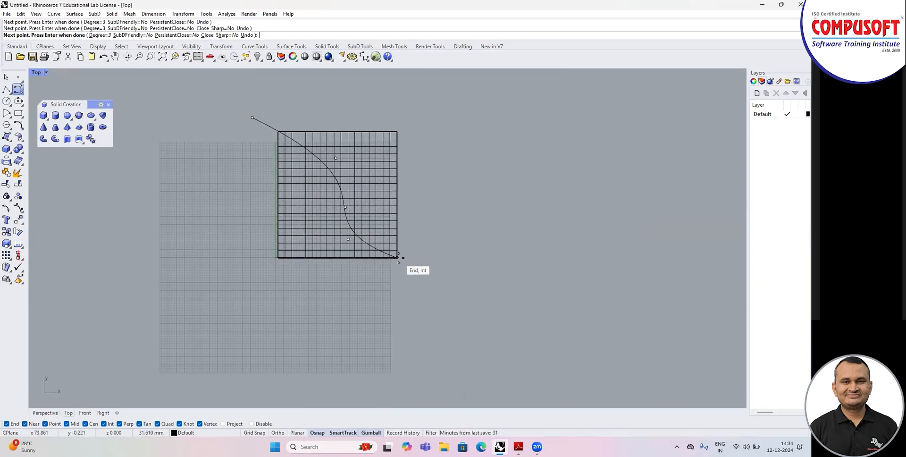
left_click(397, 257)
key("Return")
Step: Move the curve's start point onto the plane's upper-left corner
left_click(260, 123)
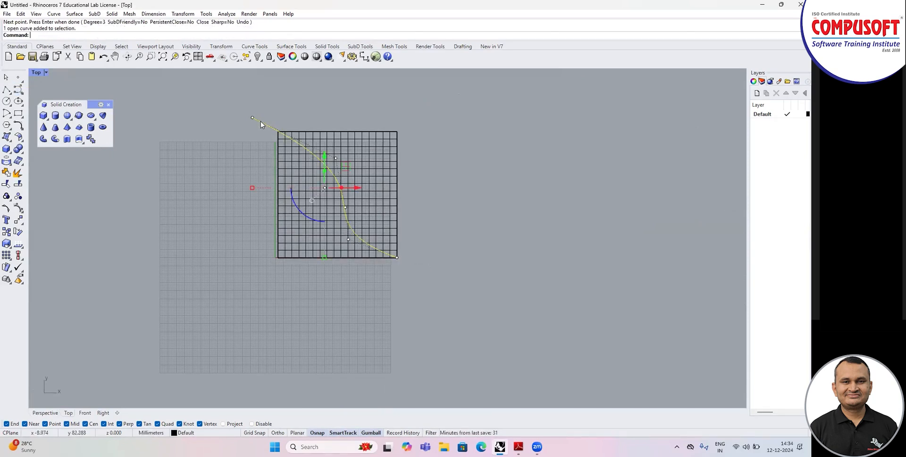
left_click_drag(252, 119, 278, 132)
key("Escape")
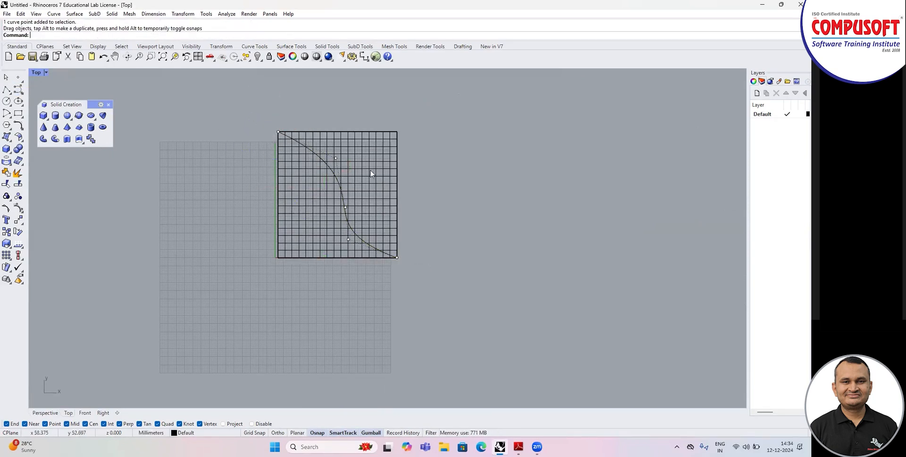
Step: Turn on the plane's control points and select all of them, leaving the S-shaped curve out of the selection
left_click(363, 157)
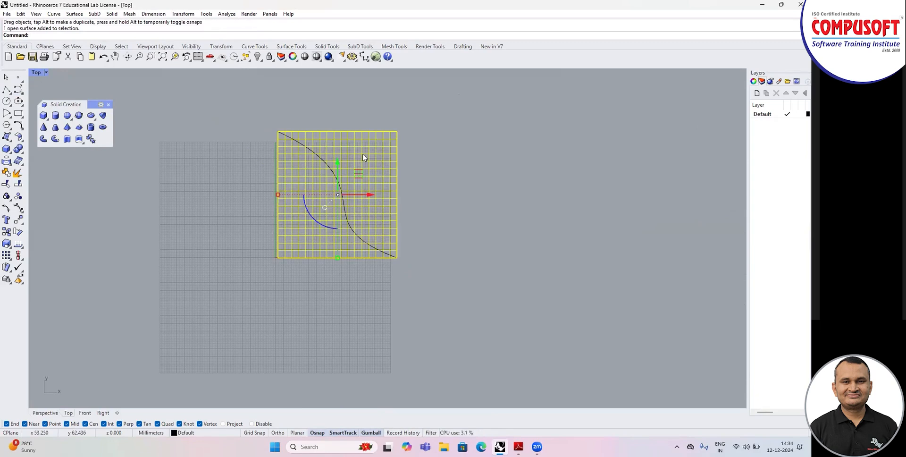
key("F10")
left_click_drag(260, 110, 400, 271)
scroll(369, 222, "up", 3)
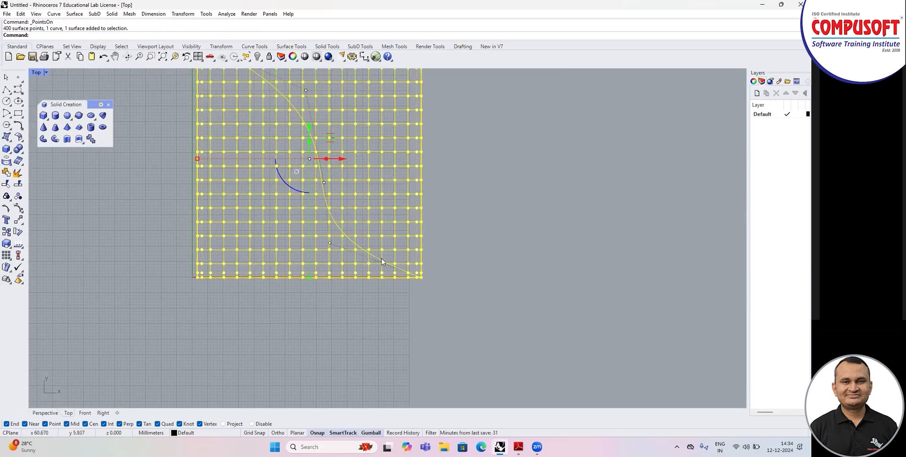
left_click(379, 261, "ctrl")
scroll(353, 186, "down", 2)
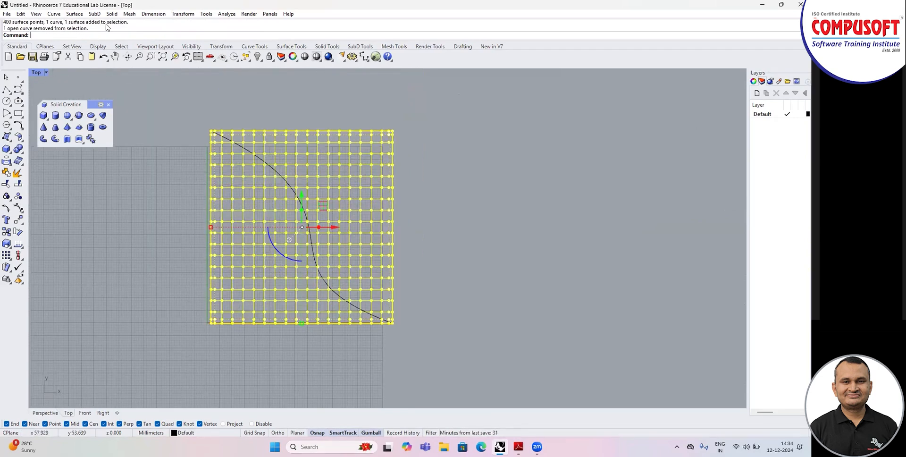
Step: Run Soft Move on the plane's control points with the Curves option, using the S-shaped curve as the source to move from
double_click(36, 72)
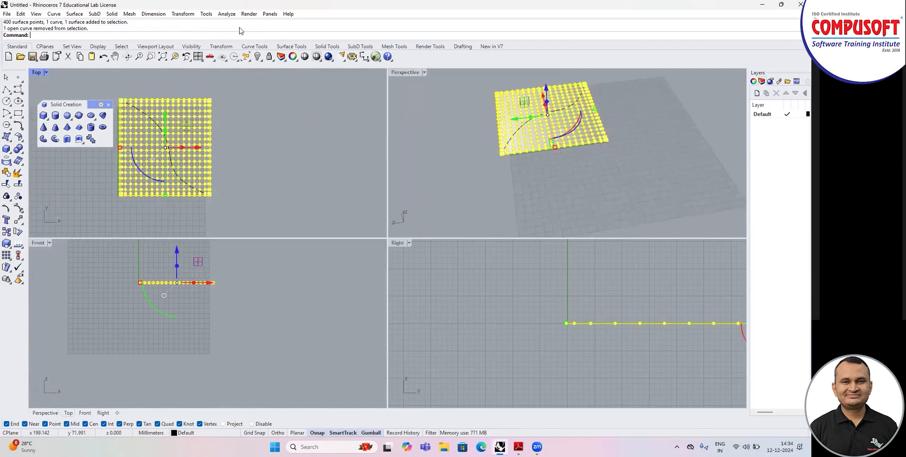
left_click(183, 14)
left_click(196, 231)
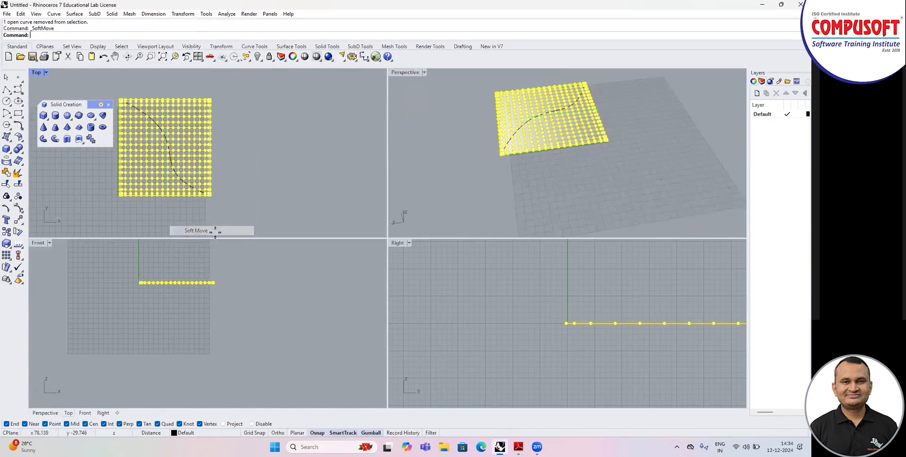
left_click(76, 35)
scroll(517, 129, "up", 6)
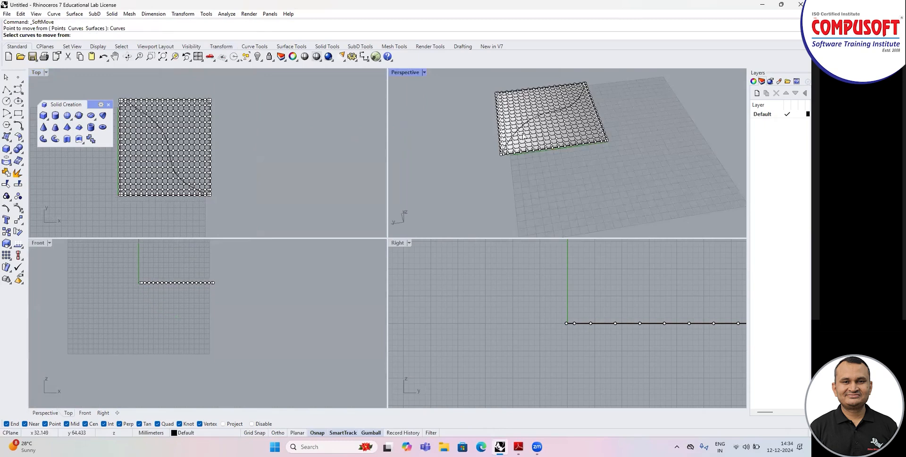
left_click(516, 128)
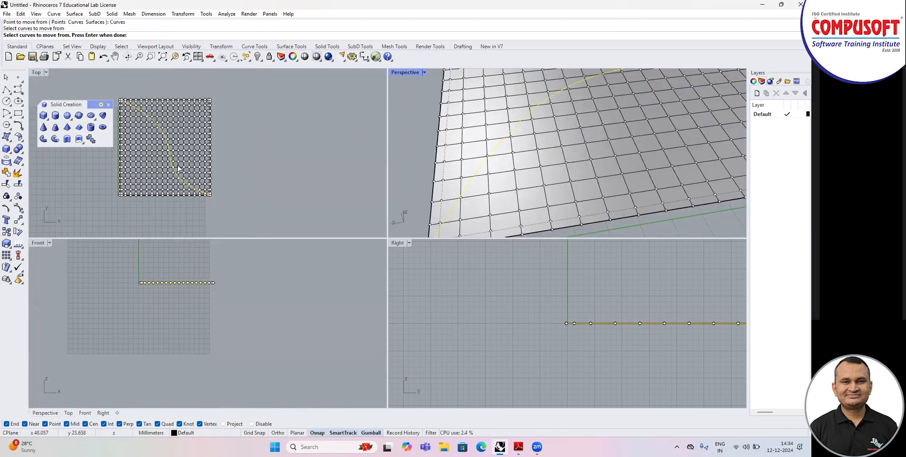
double_click(408, 74)
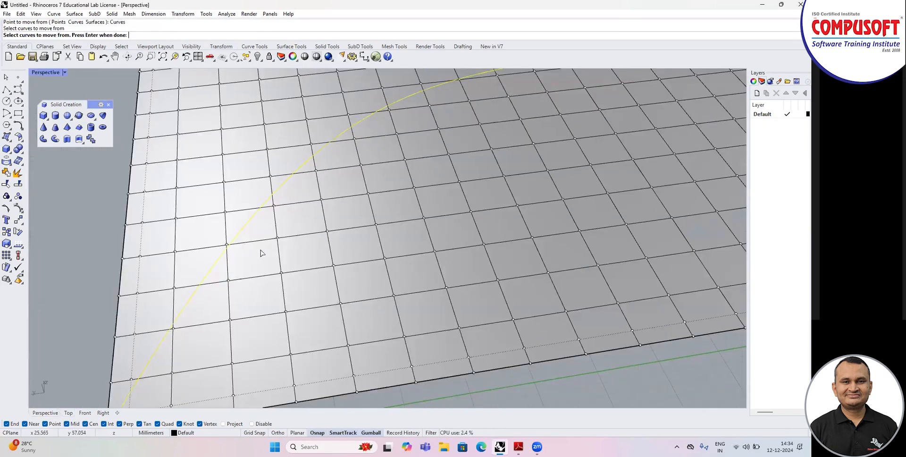
scroll(302, 243, "down", 4)
right_click_drag(370, 214, 359, 222)
key("Return")
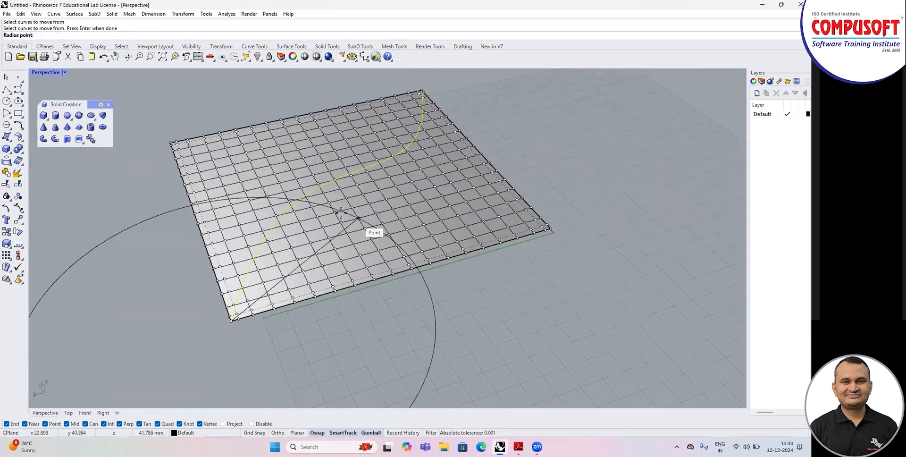
Step: Set the Soft Move falloff radius and raise the surface about 22 mm vertically along the S-shaped curve to form a ridge
left_click(274, 191)
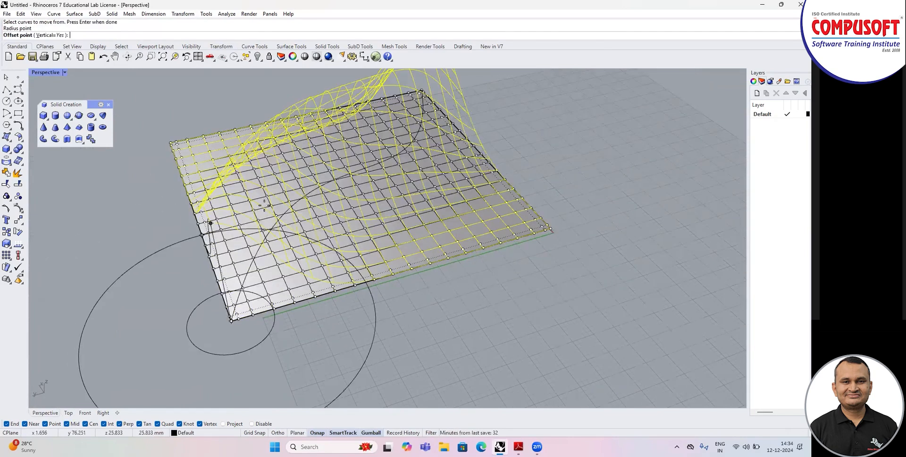
scroll(267, 197, "down", 4)
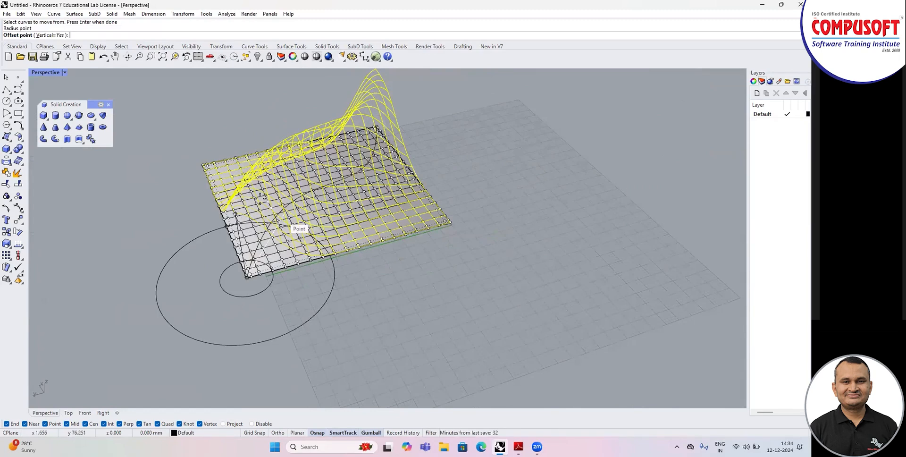
double_click(44, 73)
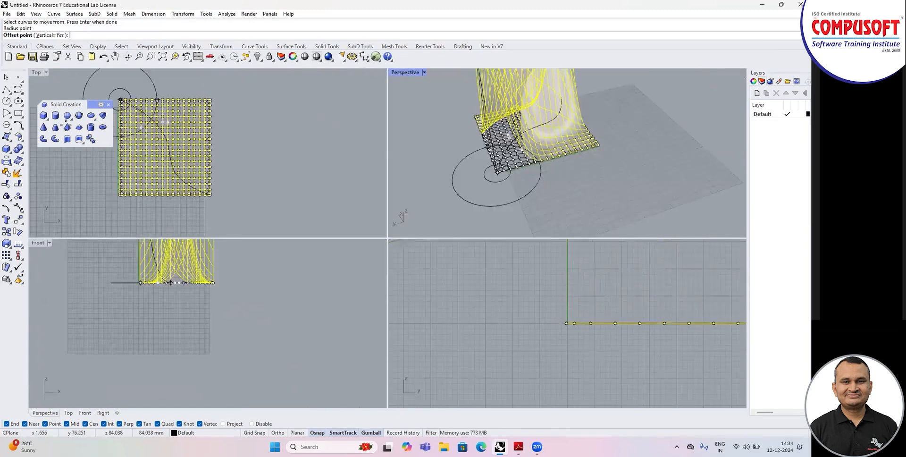
left_click(214, 260)
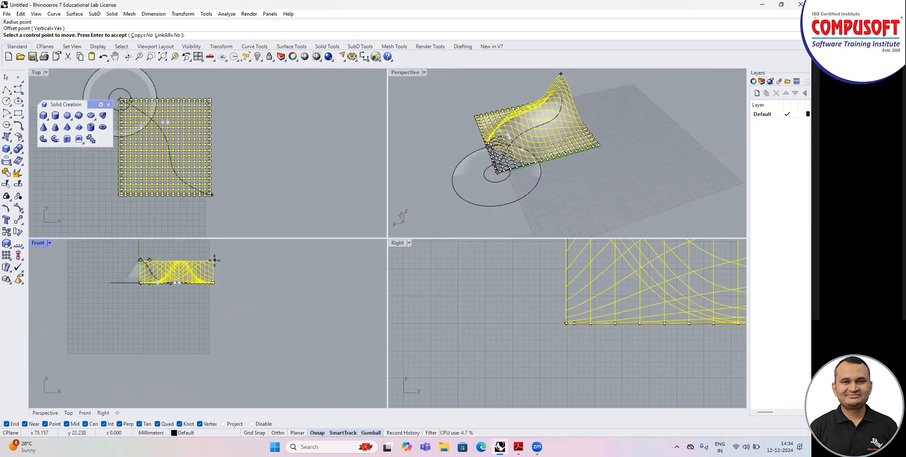
key("Return")
right_click_drag(391, 191, 420, 115)
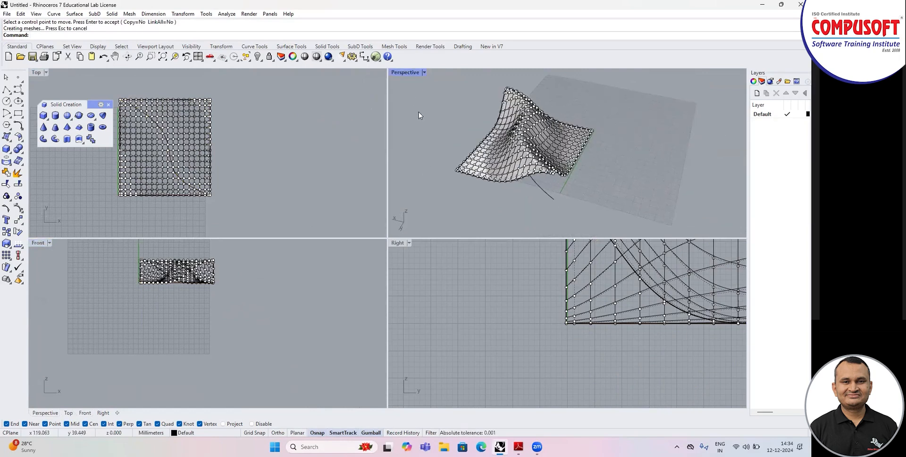
double_click(404, 73)
mouse_move(480, 199)
right_mouse_down()
mouse_move(376, 147)
mouse_move(434, 158)
mouse_move(486, 149)
mouse_move(466, 190)
mouse_move(394, 186)
mouse_move(439, 188)
mouse_move(339, 157)
right_mouse_up()
scroll(392, 180, "up", 3)
right_click_drag(392, 181, 405, 179)
mouse_move(445, 209)
right_mouse_down()
mouse_move(365, 211)
mouse_move(380, 230)
right_mouse_up()
Step: Try Soft Move on the ridged surface with its control points off, picking a base point, radius, offset and falloff on its flank
right_click(373, 176)
left_click(378, 188)
right_click(378, 187)
left_click(398, 222)
left_click(421, 227)
left_click(399, 197)
left_click(430, 195)
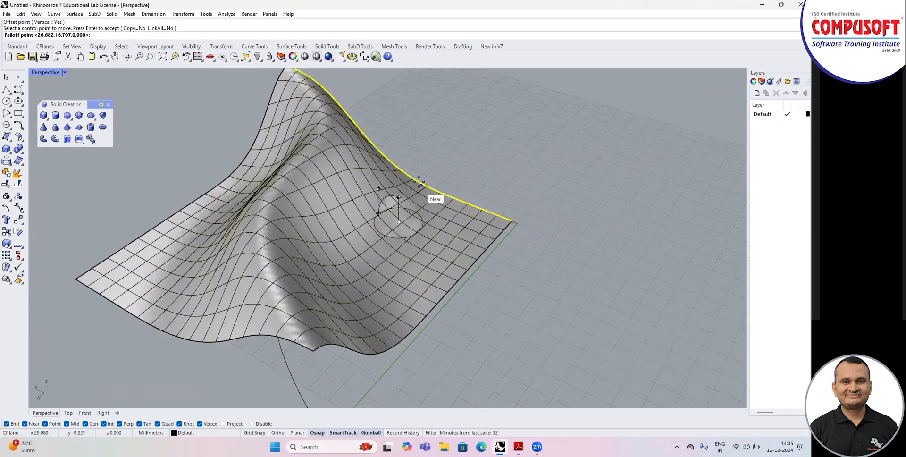
left_click(422, 170)
right_click(422, 170)
left_click(422, 172)
Step: Turn on the ridged surface's control points and select the block of points at its flat corner near the origin
scroll(446, 200, "down", 6)
right_click_drag(446, 200, 410, 213)
left_click(435, 224)
key("F10")
right_click_drag(460, 263, 236, 142)
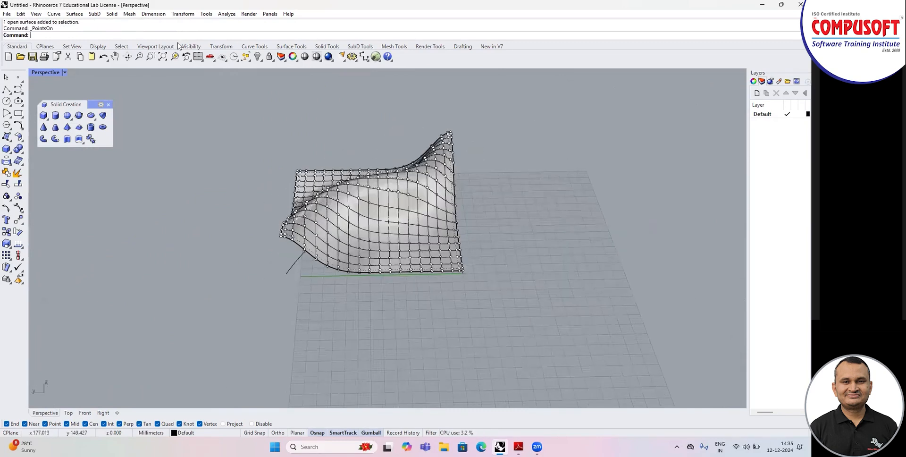
left_click(183, 14)
left_click_drag(492, 220, 390, 284)
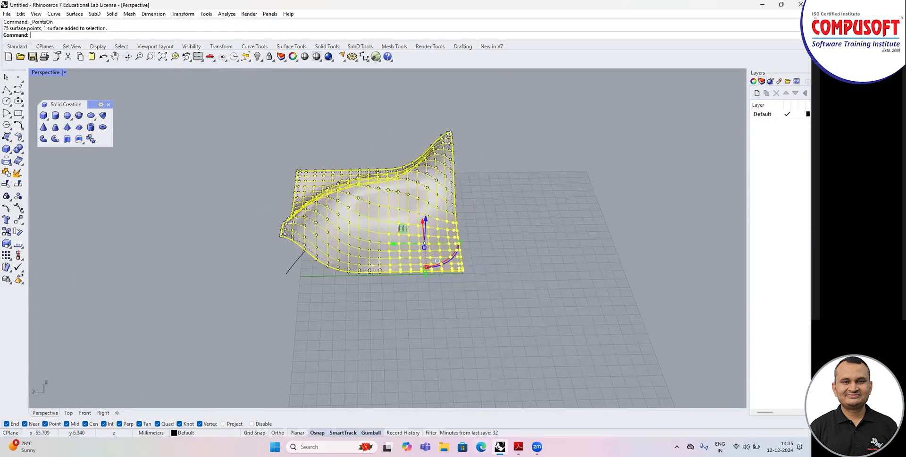
Step: Soft Move the selected corner points upward into a rounded peak, shifting its anchor to a neighbouring control point
left_click(183, 14)
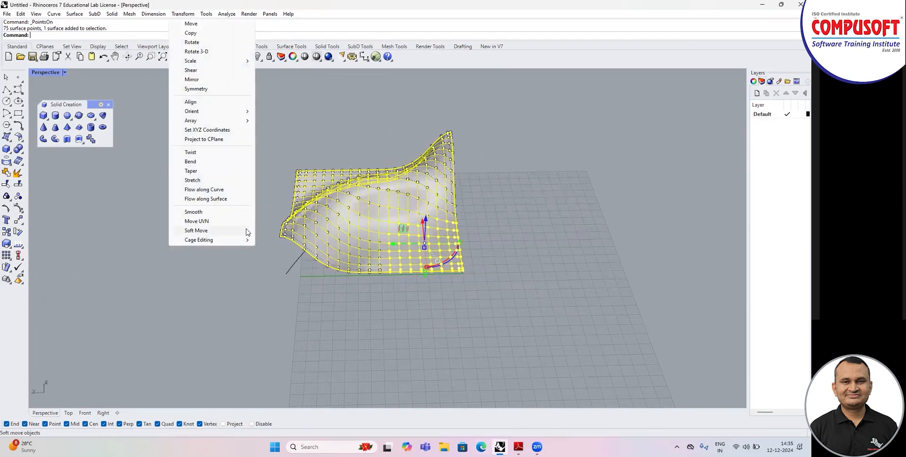
left_click(218, 232)
left_click(419, 248)
left_click(447, 250)
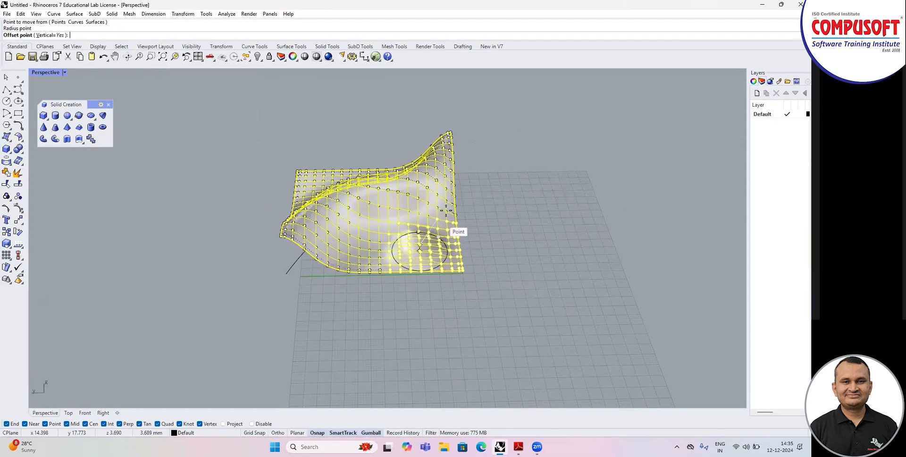
left_click(470, 210)
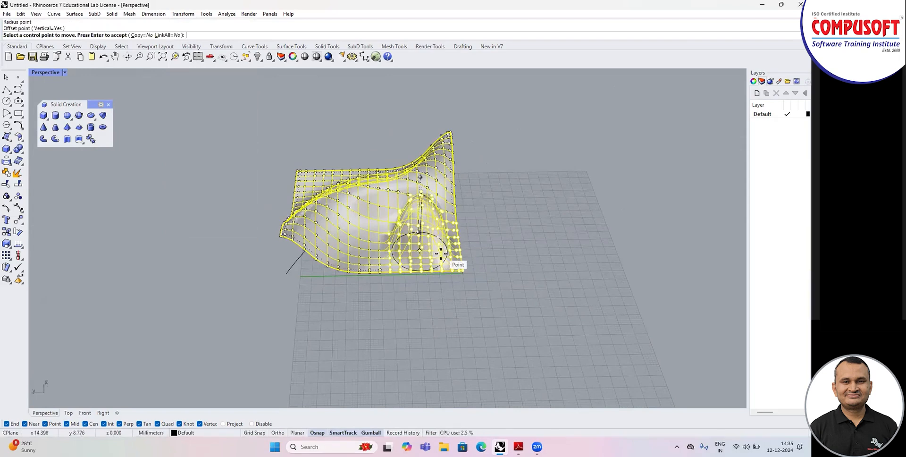
left_click(419, 250)
left_click(429, 253)
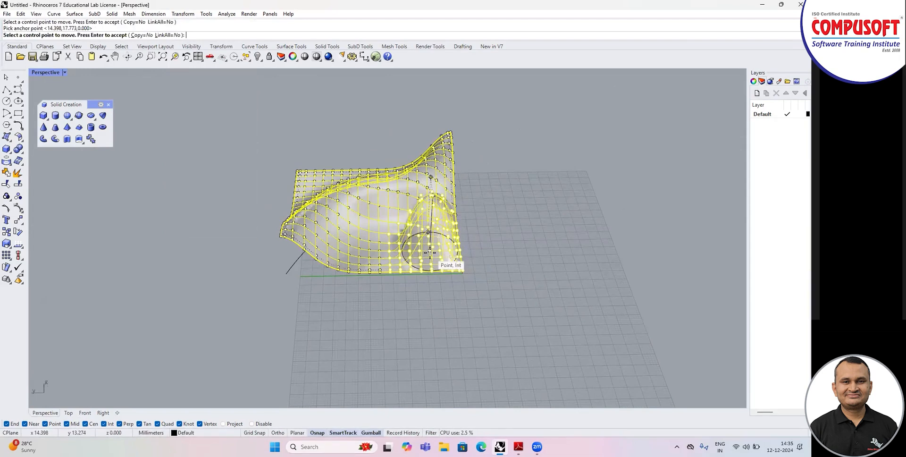
key("Return")
mouse_move(430, 253)
right_mouse_down()
mouse_move(491, 291)
mouse_move(441, 283)
mouse_move(438, 295)
mouse_move(458, 309)
mouse_move(334, 180)
right_mouse_up()
left_click(189, 14)
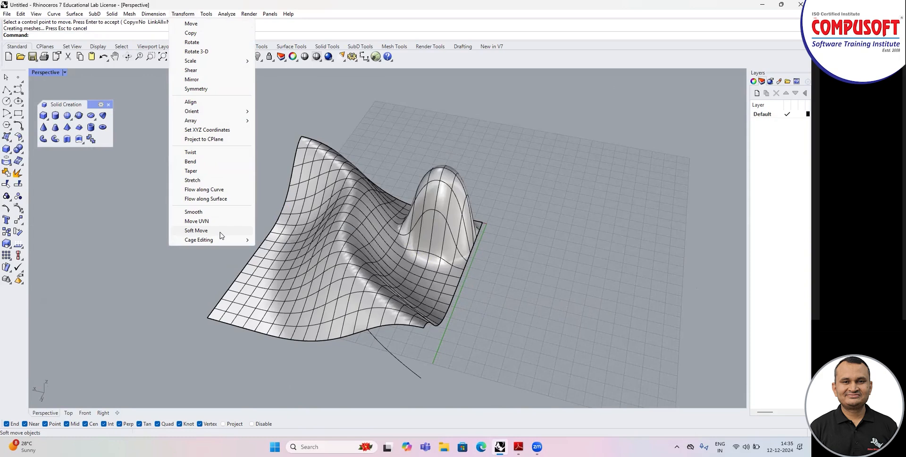
mouse_move(219, 243)
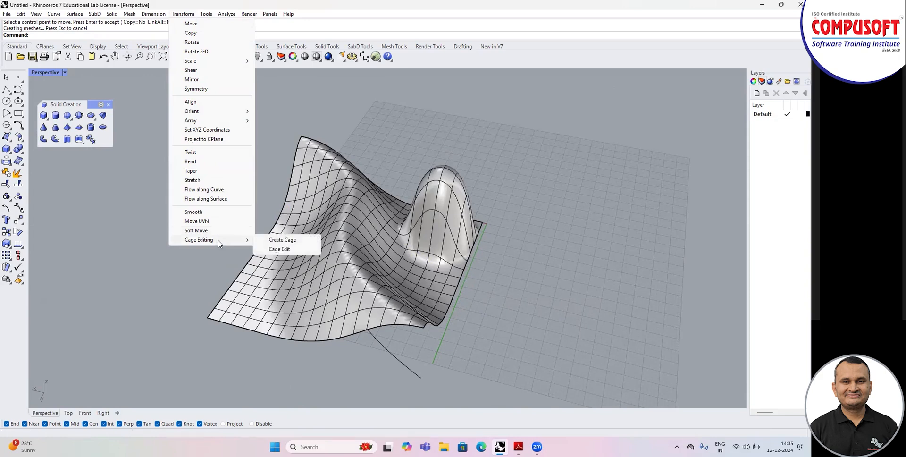
left_click(397, 266)
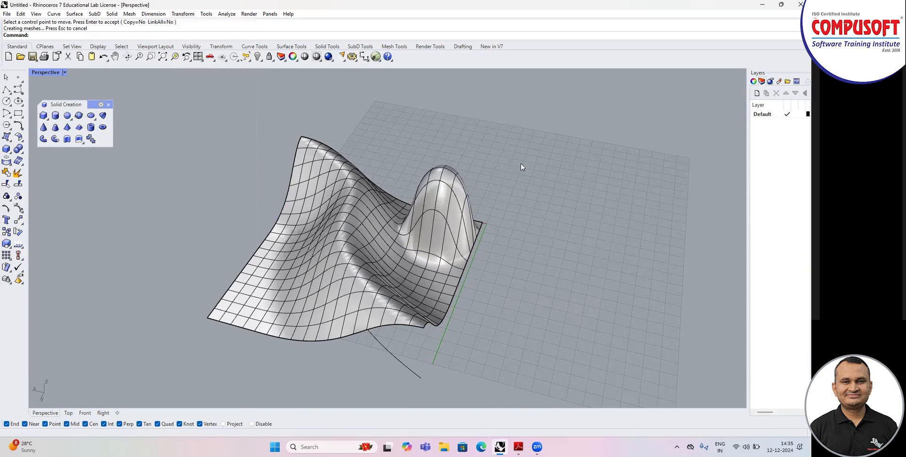
Step: Delete the deformed surface and the S-shaped curve, and draw a rectangular solid box beside the origin in the Top view
left_click_drag(520, 167, 355, 365)
key("Delete")
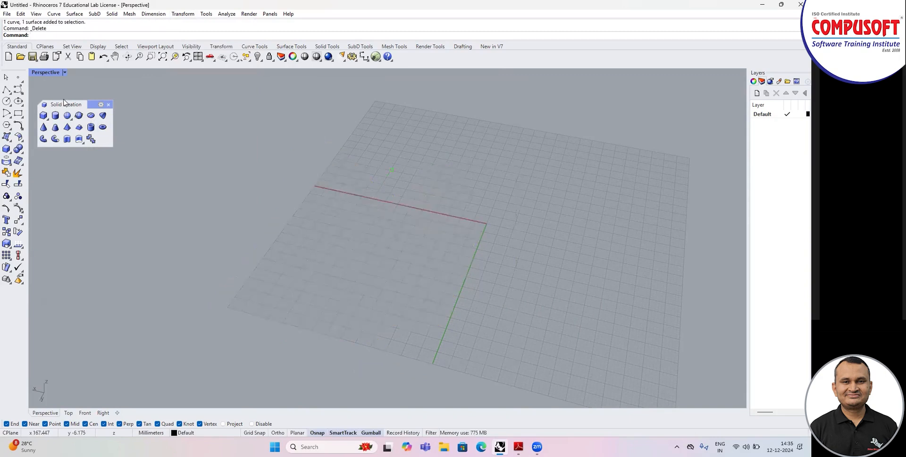
double_click(48, 72)
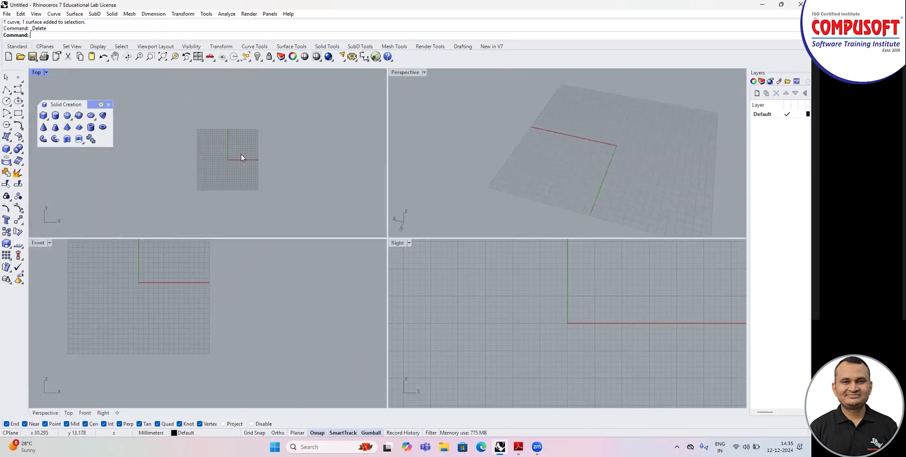
left_click(43, 115)
left_click(200, 173)
left_click(263, 140)
left_click(259, 122)
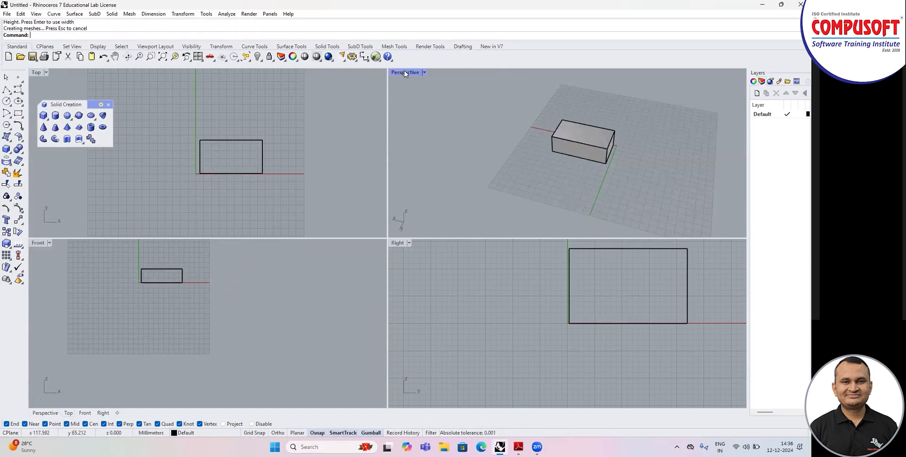
Step: Maximize the Perspective view and turn on the box's control points to examine them
double_click(406, 72)
right_click_drag(337, 150, 392, 186)
left_click(393, 191)
key("F10")
right_click_drag(414, 158, 477, 191)
scroll(479, 190, "up", 3)
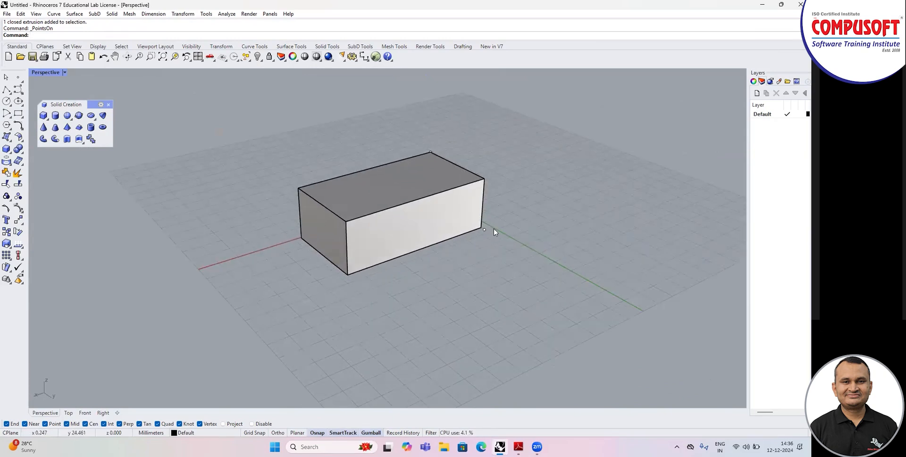
right_click_drag(462, 240, 515, 224)
right_click_drag(357, 249, 392, 174)
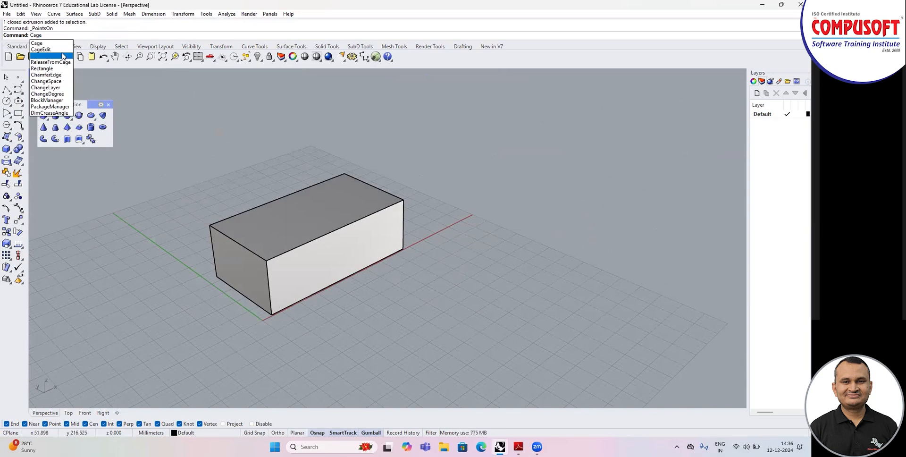
Step: Run CageEdit on the box with a BoundingBox control object and the World coordinate system
left_click(53, 49)
left_click(316, 227)
key("Return")
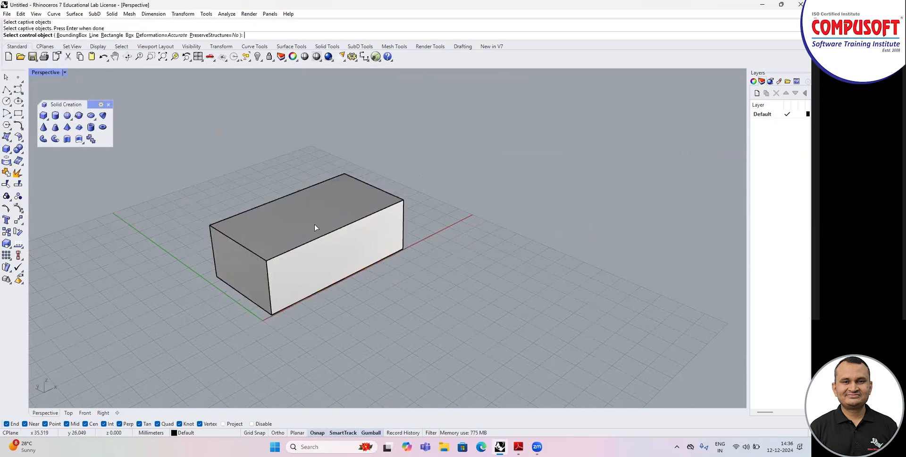
left_click(71, 35)
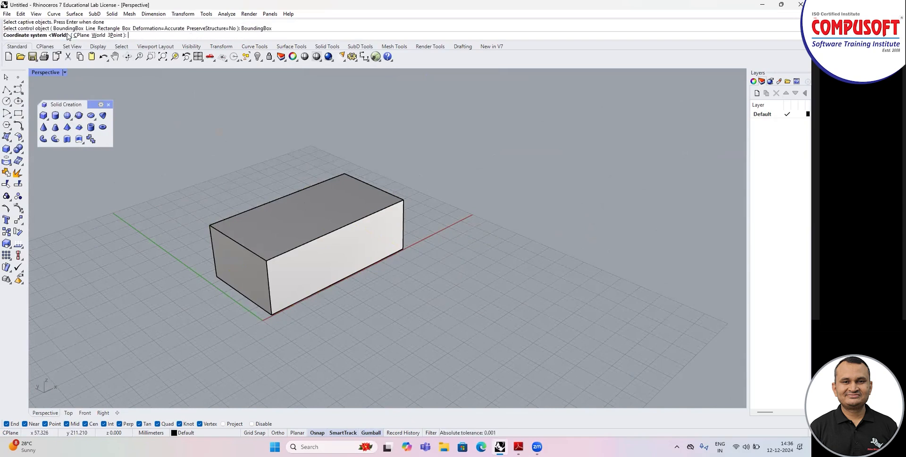
left_click(98, 35)
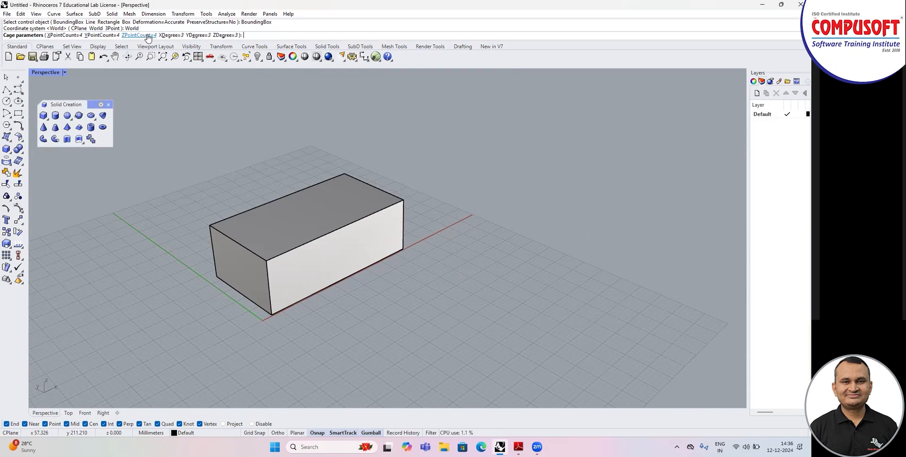
Step: Set the cage's X, Y and Z point counts to 5 each and accept Global as the region to edit
left_click(78, 35)
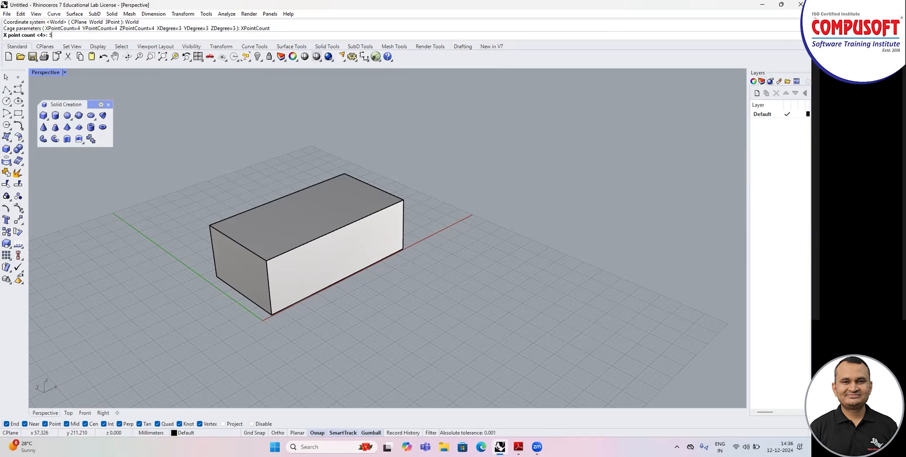
type("5")
key("Return")
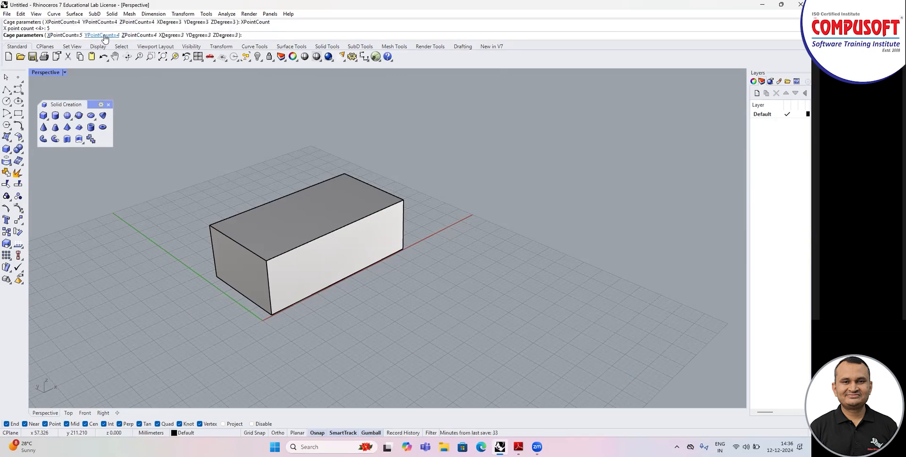
left_click(102, 36)
type("5")
key("Return")
left_click(134, 36)
type("5")
key("Return")
key("Return")
key("Return")
Step: Select the inner columns of the cage's upper two point rows in the Front view and move them upward
right_click_drag(411, 237, 366, 213)
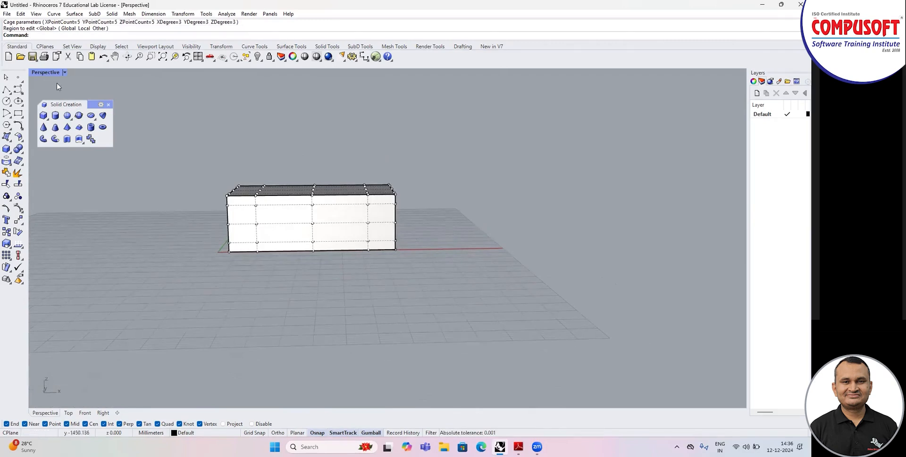
double_click(46, 72)
scroll(168, 259, "up", 3)
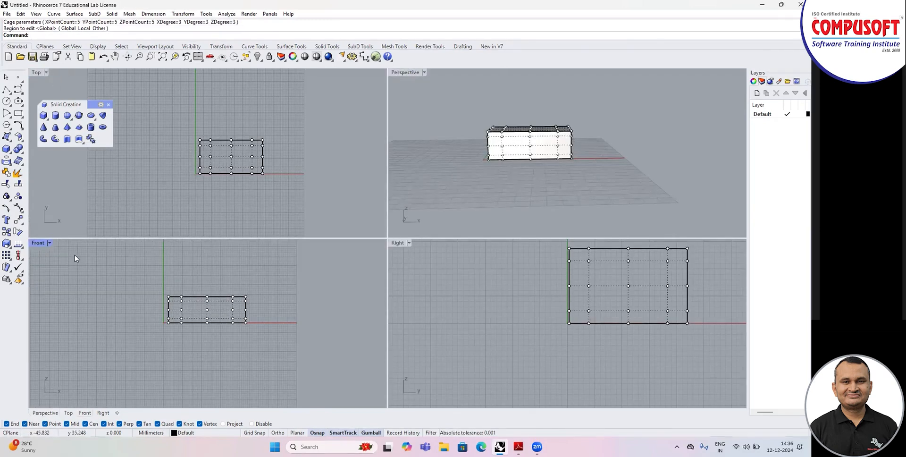
scroll(226, 307, "up", 2)
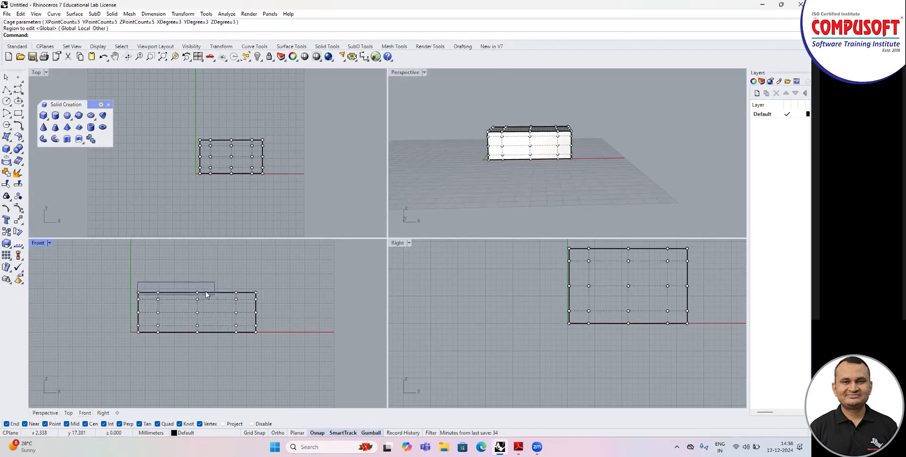
left_click_drag(203, 302, 246, 309)
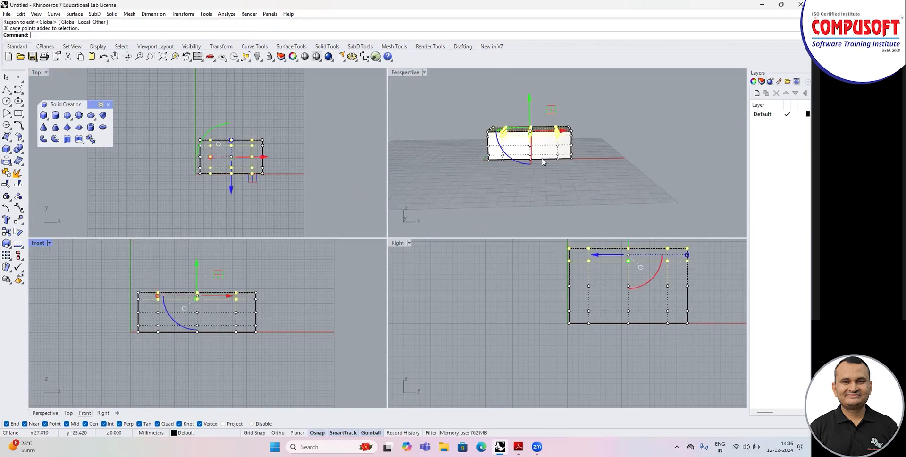
left_click_drag(529, 103, 529, 93)
right_click_drag(542, 182, 512, 181)
scroll(174, 305, "up", 3)
Step: Select the inner columns of the cage's lower two point rows in the Front view and move them downward
left_click_drag(277, 376, 146, 330)
left_click_drag(214, 322, 215, 345)
right_click_drag(455, 161, 482, 163)
scroll(483, 163, "down", 3)
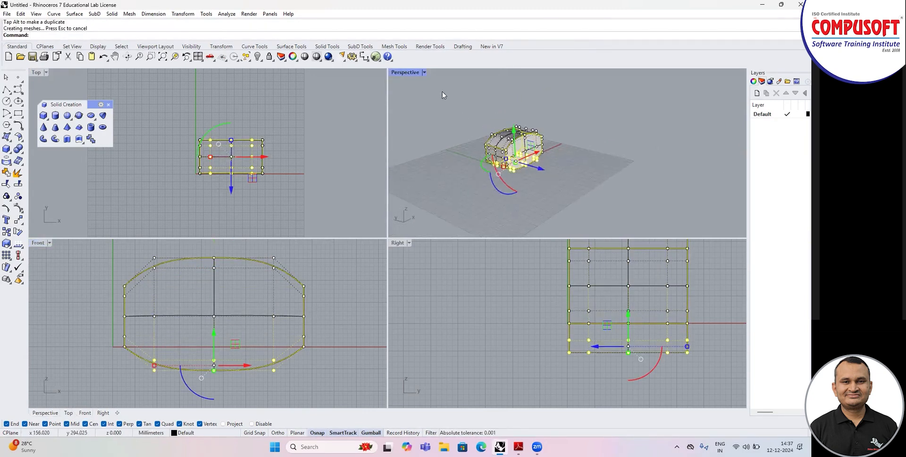
Step: Select the middle-height cage points at both ends of the box and scale them outward along X into pointed ends
scroll(513, 150, "up", 4)
left_click_drag(108, 298, 145, 334)
left_click_drag(330, 307, 300, 329)
left_click_drag(123, 317, 47, 316)
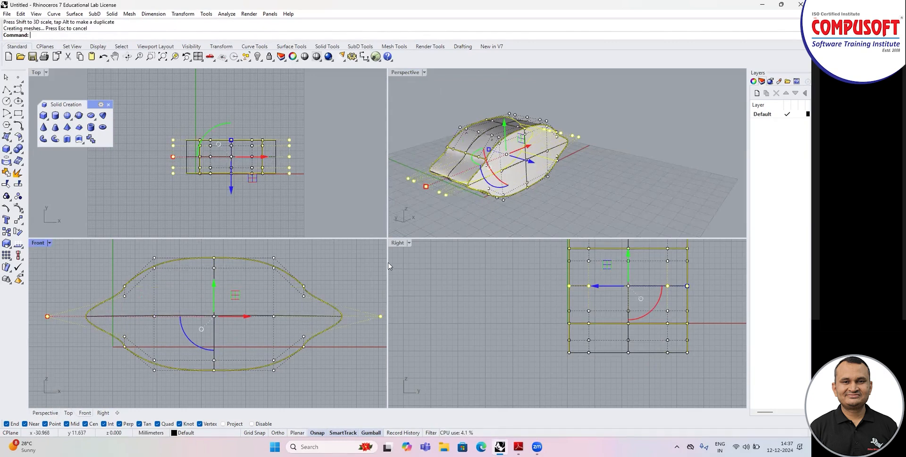
scroll(263, 159, "up", 4)
scroll(519, 133, "up", 6)
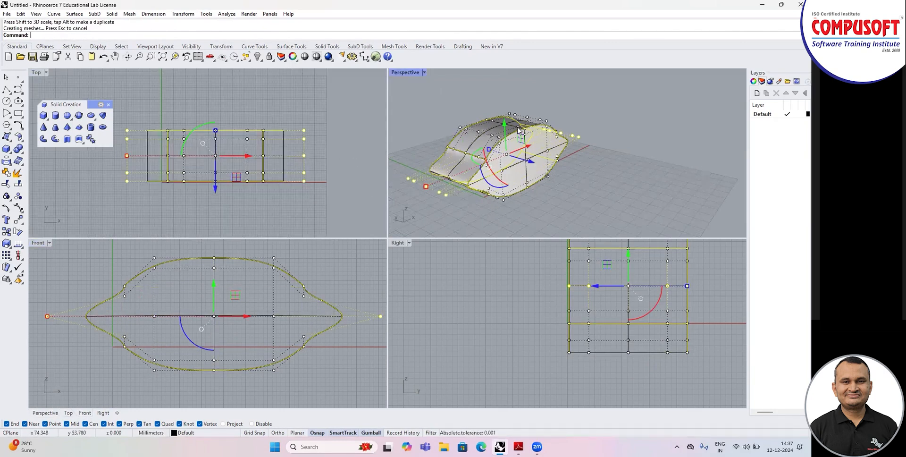
scroll(519, 133, "down", 6)
mouse_move(500, 132)
right_mouse_down()
mouse_move(525, 116)
mouse_move(501, 127)
right_mouse_up()
key("Escape")
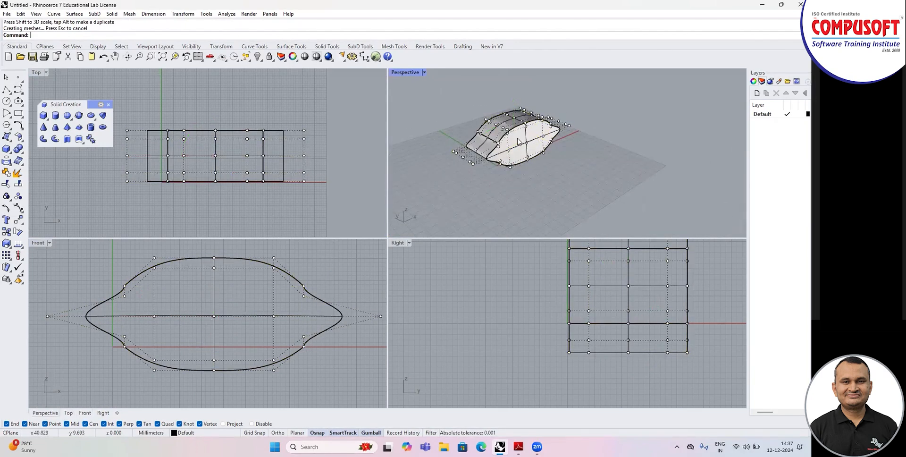
Step: Delete the deformed box and its remaining control cage in the maximized Perspective view
double_click(406, 72)
scroll(363, 215, "down", 3)
left_click(293, 179)
key("Delete")
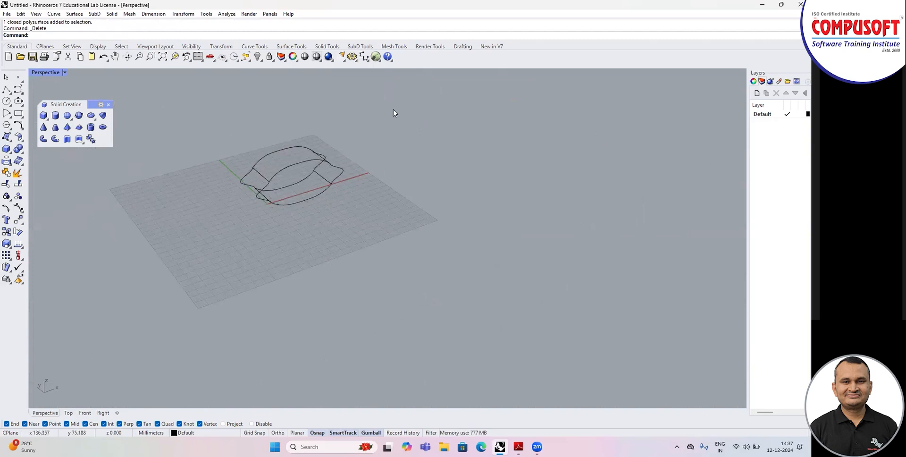
left_click_drag(394, 113, 173, 269)
key("Delete")
Step: Create a long, flat solid box on the construction plane near the origin in the Perspective view
left_click(43, 115)
scroll(267, 175, "up", 1)
left_click(202, 188)
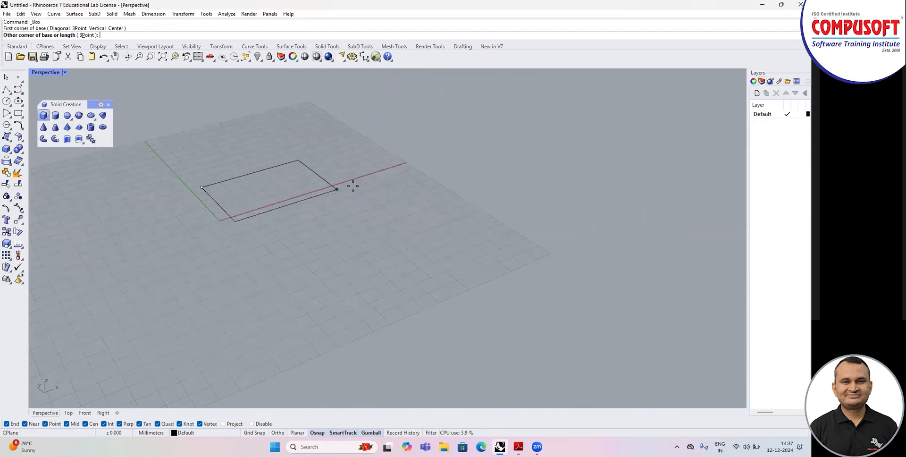
left_click(372, 173)
left_click(283, 209)
scroll(348, 188, "down", 2)
right_click_drag(357, 213, 396, 236)
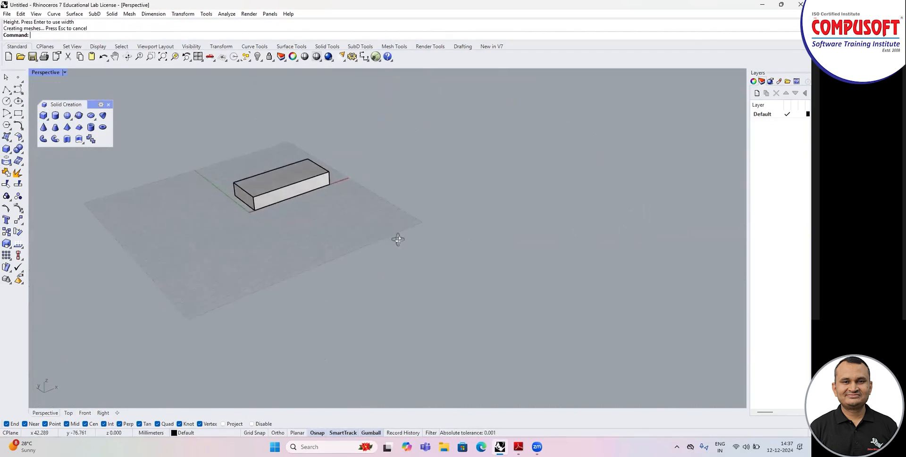
scroll(300, 160, "up", 2)
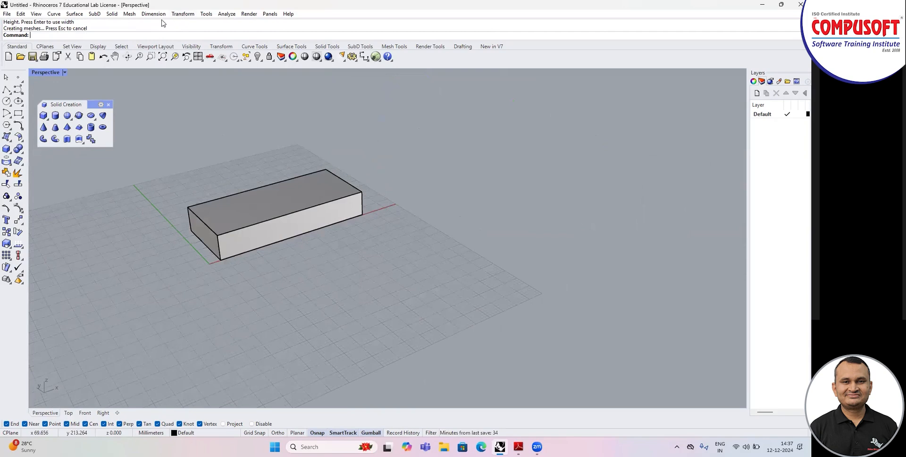
Step: Start CageEdit on the box and draw a straight control line along X in front of its long side
type("age")
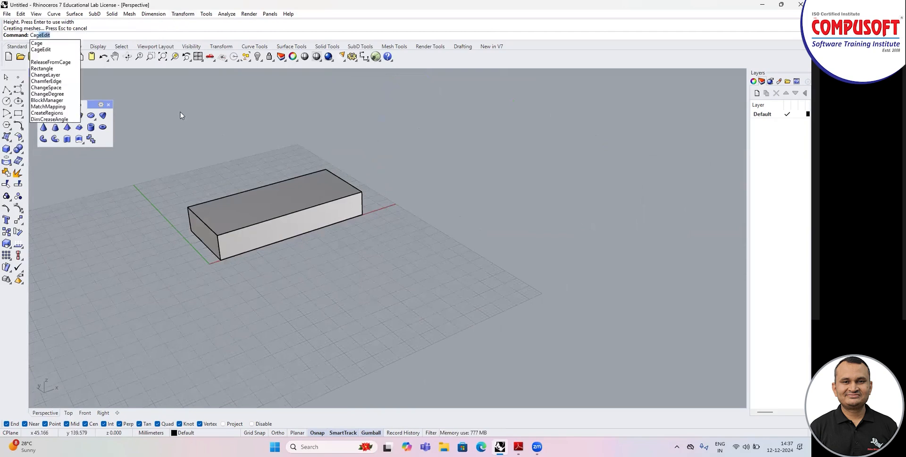
left_click(55, 49)
left_click(243, 203)
key("Return")
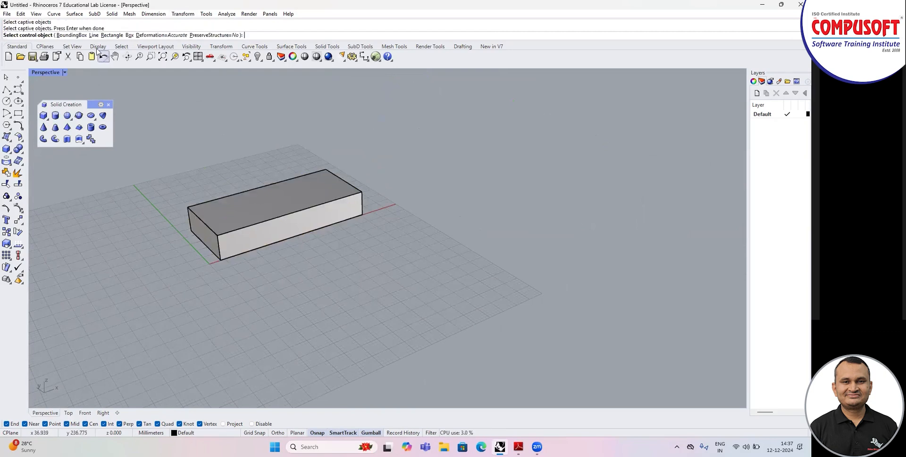
left_click(93, 35)
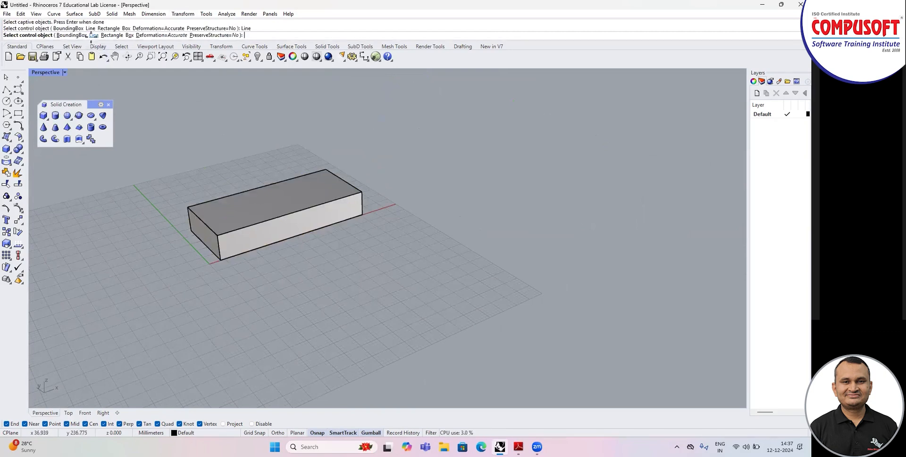
left_click(231, 272)
key("shift")
left_click(370, 225)
Step: Set the control line's point count to 10 and apply the cage with the Global region
left_click(63, 35)
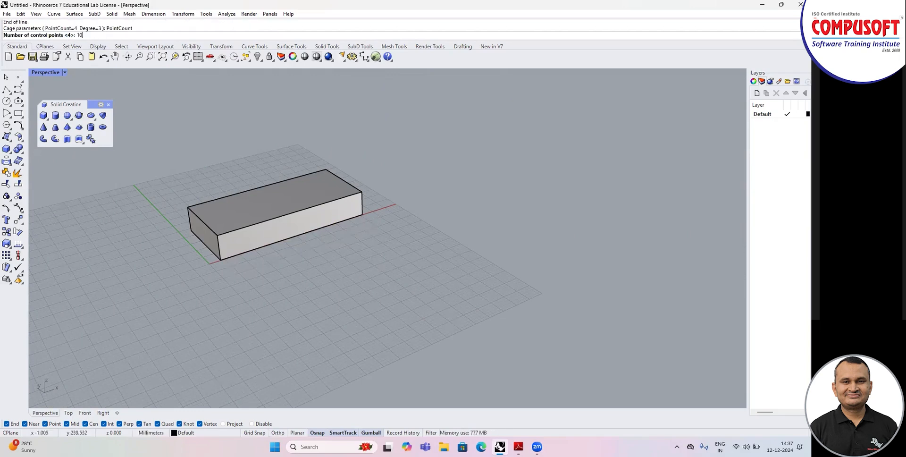
type("10")
key("Return")
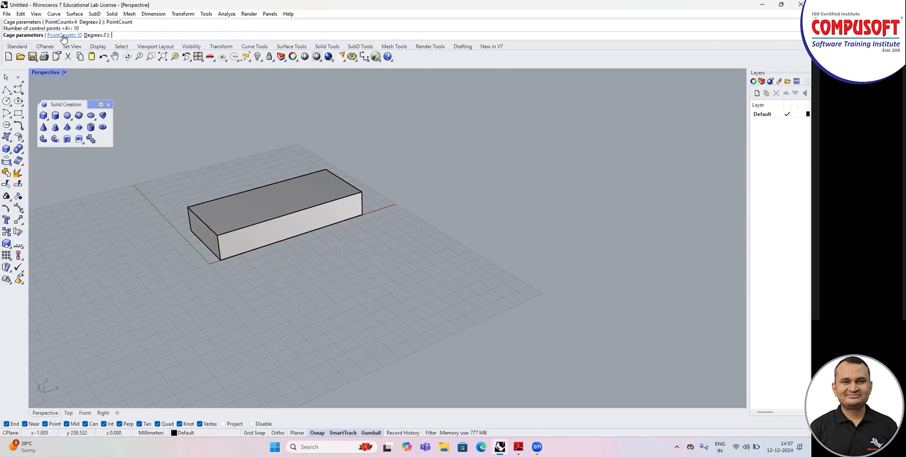
key("Return")
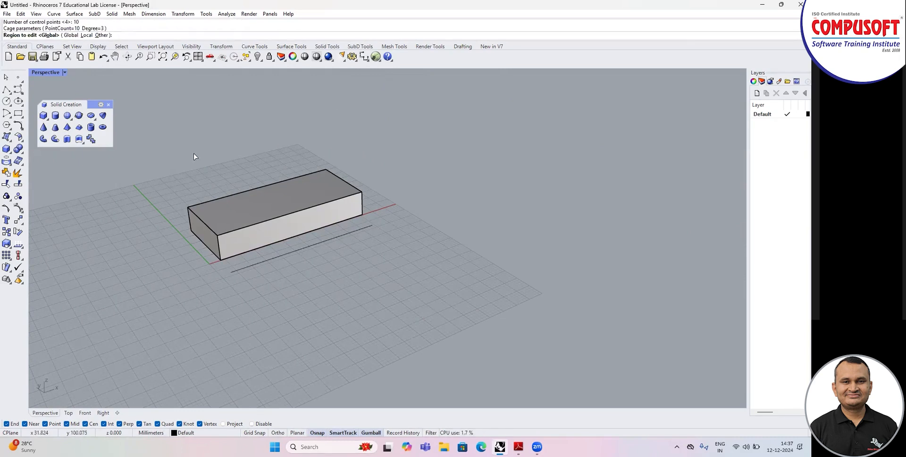
key("Return")
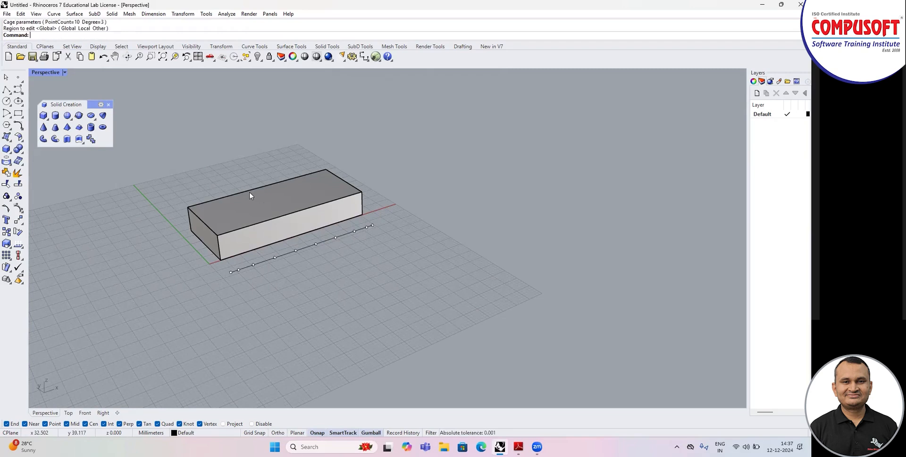
Step: Select the middle control points of the line and move them vertically, first up and finally down, to bend the box
mouse_move(286, 261)
right_mouse_down()
mouse_move(333, 268)
mouse_move(295, 259)
right_mouse_up()
scroll(297, 255, "up", 5)
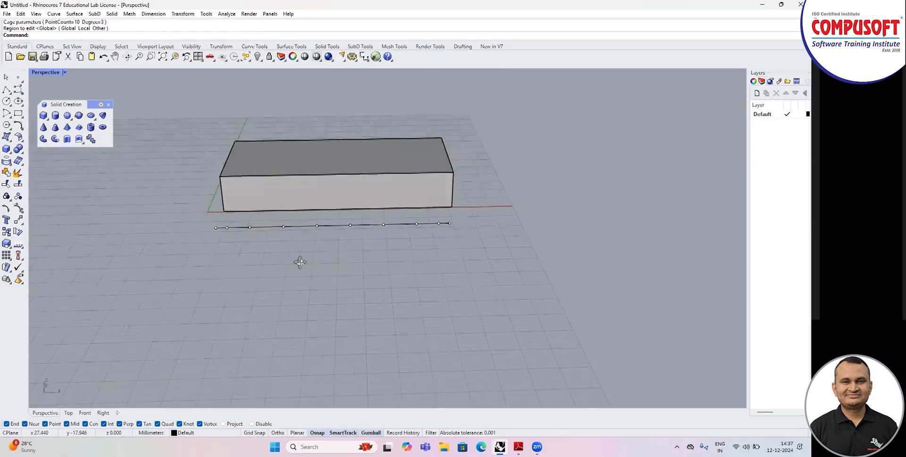
left_click_drag(237, 227, 375, 248)
left_click_drag(299, 208, 298, 187)
right_click_drag(309, 246, 358, 249)
left_click_drag(301, 197, 302, 243)
right_click_drag(350, 252, 400, 237)
Step: Raise the two control points flanking the middle group into humps, and move one single control point beside the centre
left_click(400, 228)
left_click(196, 246, "shift")
mouse_move(300, 211)
left_mouse_down()
mouse_move(296, 191)
mouse_move(296, 201)
left_mouse_up()
mouse_move(330, 227)
right_mouse_down()
mouse_move(384, 264)
mouse_move(330, 272)
right_mouse_up()
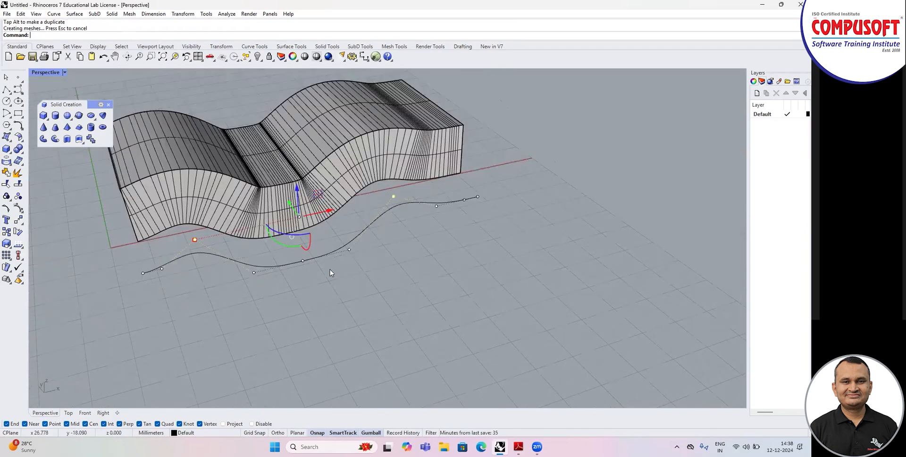
mouse_move(297, 189)
right_mouse_down()
mouse_move(283, 239)
mouse_move(337, 302)
right_mouse_up()
mouse_move(242, 277)
right_mouse_down()
mouse_move(296, 284)
mouse_move(351, 247)
right_mouse_up()
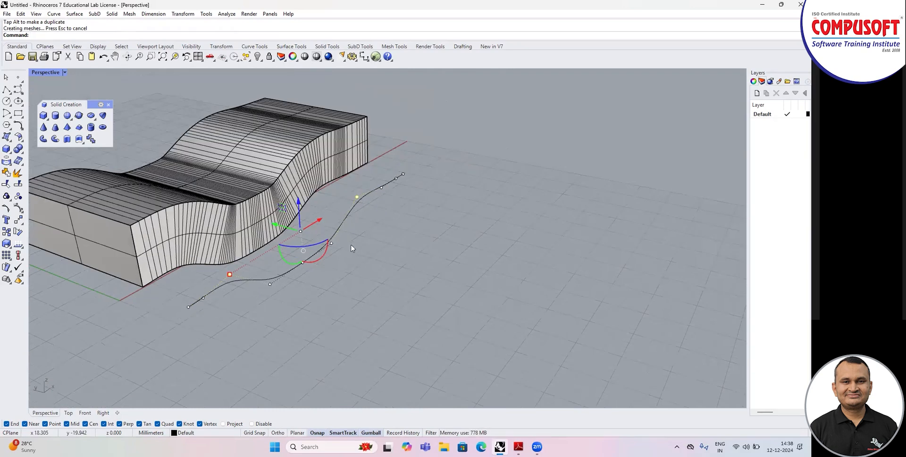
left_click(332, 243)
mouse_move(333, 246)
left_mouse_down()
mouse_move(417, 222)
mouse_move(333, 290)
left_mouse_up()
right_click_drag(334, 291, 368, 282)
Step: Undo all control-point moves on the line to restore the box's straight shape
key("ctrl+z")
key("ctrl+z")
key("ctrl+z")
key("ctrl+z")
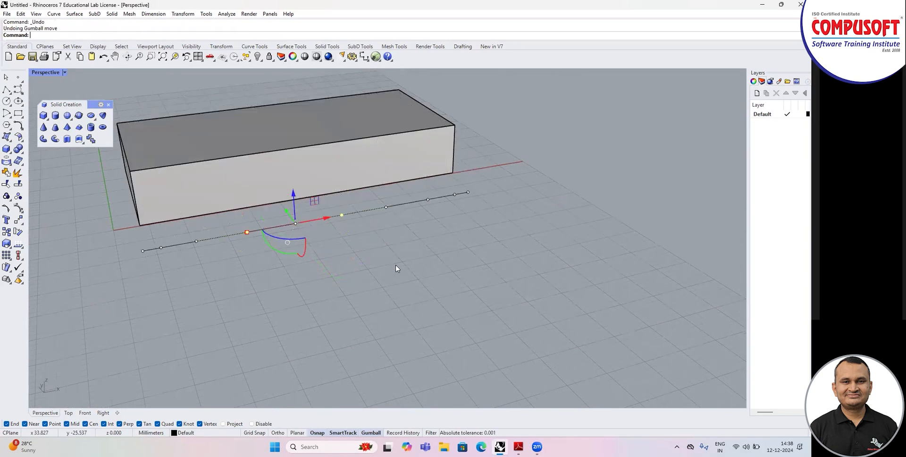
Step: Delete the control line and apply CageEdit to the box with a long rectangle in front of it, default parameters and Global region
left_click(324, 217)
key("Delete")
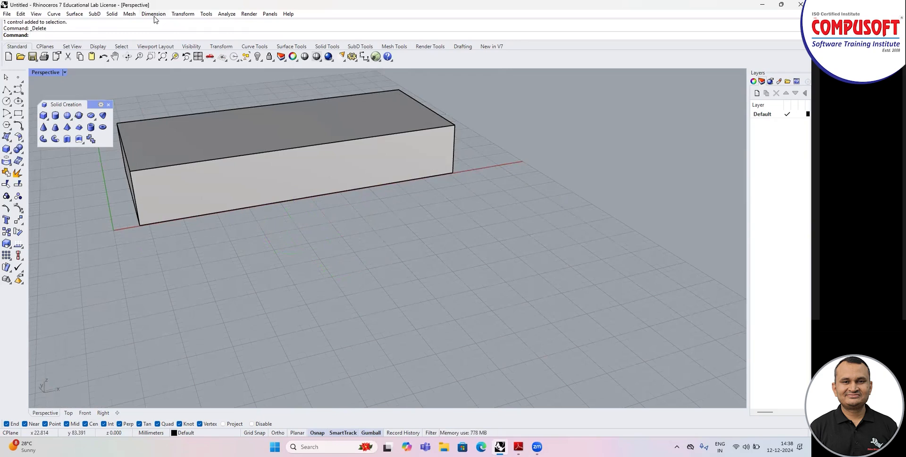
left_click(182, 14)
mouse_move(204, 242)
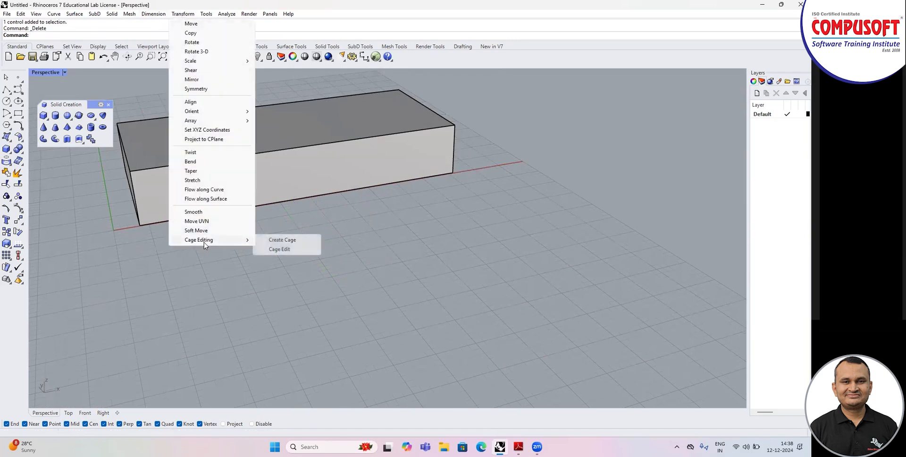
left_click(285, 249)
left_click(222, 173)
key("Return")
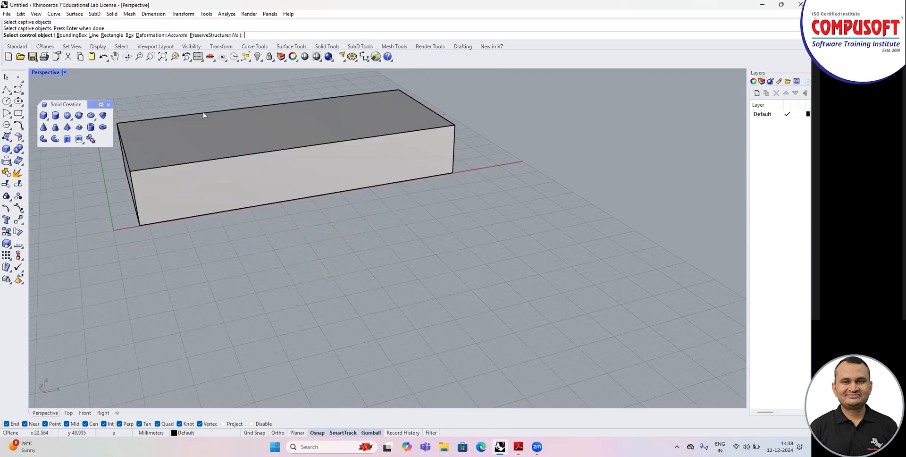
left_click(113, 36)
left_click(156, 246)
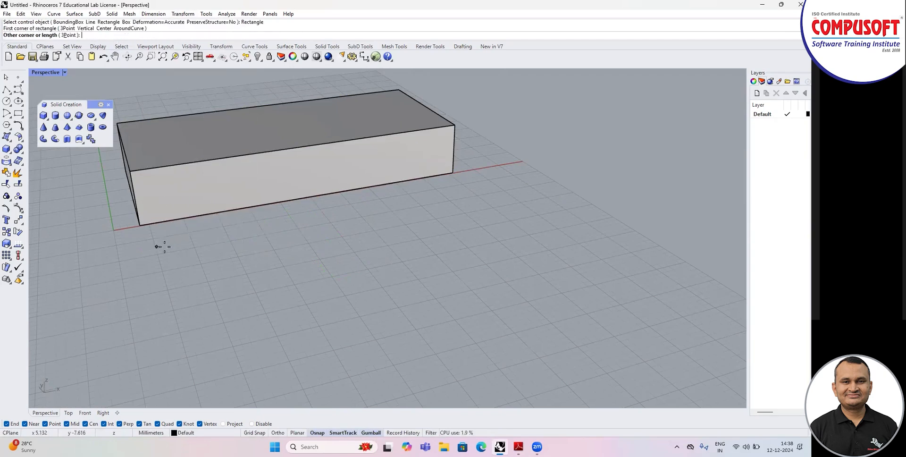
left_click(480, 217)
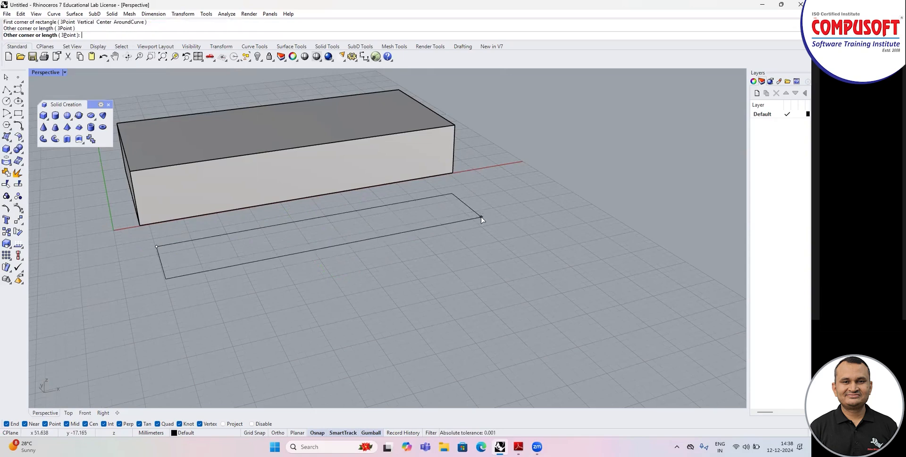
key("Return")
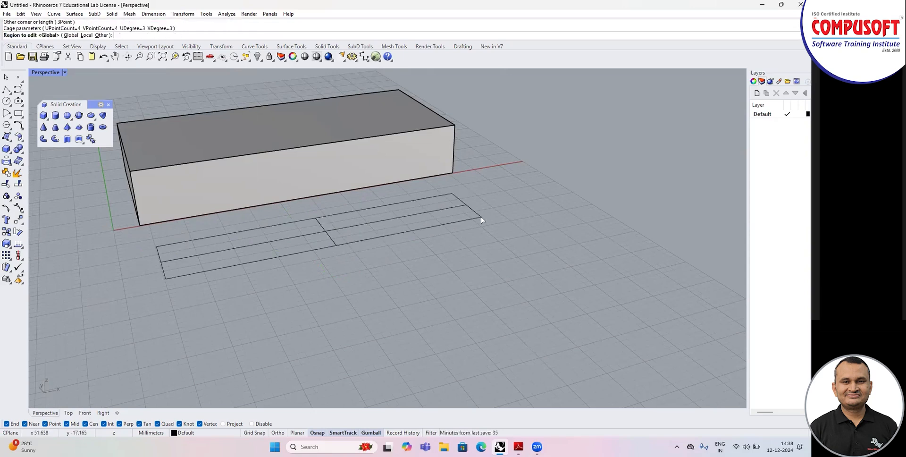
key("Return")
Step: Select the two inner columns of the rectangle's control points and raise them to bend the box into an arch
left_click_drag(249, 221, 313, 276)
left_click_drag(349, 200, 404, 250, "shift")
left_click_drag(324, 208, 323, 184)
right_click_drag(326, 188, 379, 236)
mouse_move(324, 182)
right_mouse_down()
mouse_move(459, 227)
mouse_move(334, 194)
right_mouse_up()
left_click_drag(323, 166, 322, 124)
right_click_drag(248, 238, 357, 239)
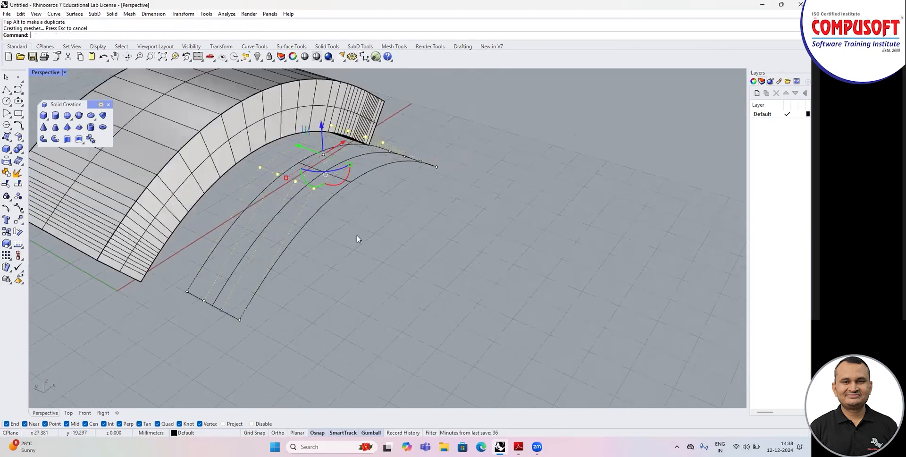
Step: Delete the arched box with its control rectangle and maximize the Front view
scroll(320, 247, "down", 3)
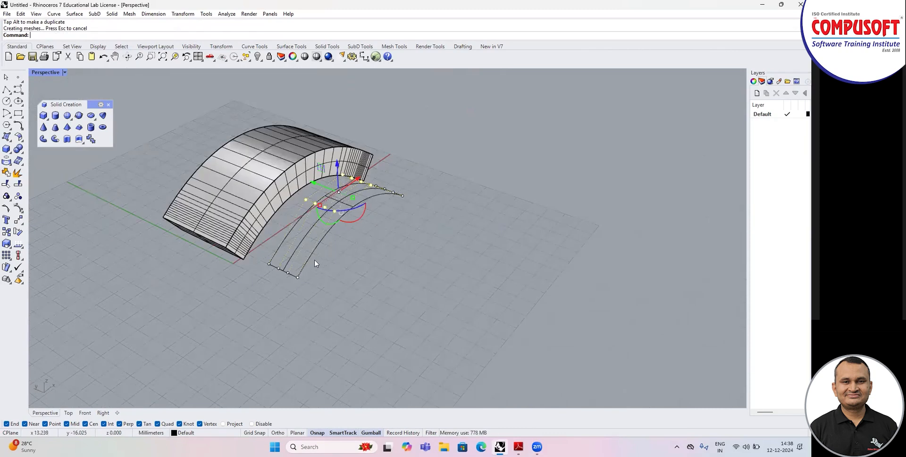
scroll(320, 266, "down", 3)
left_click_drag(400, 159, 238, 306)
key("Delete")
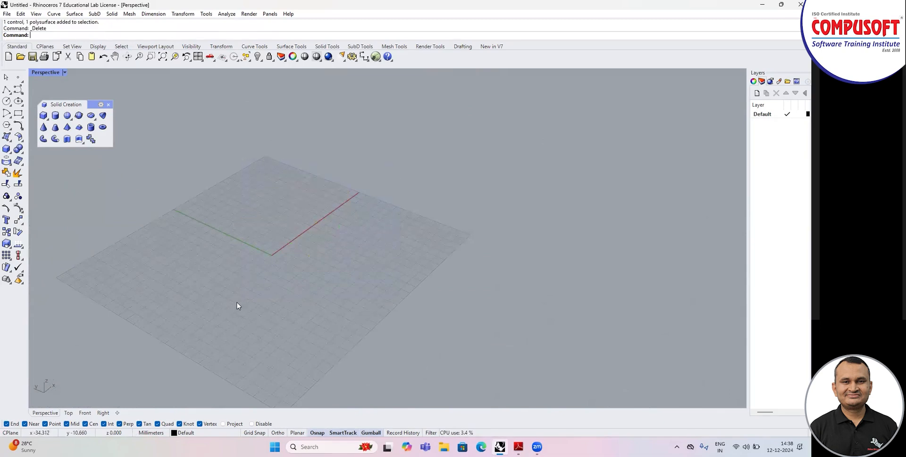
double_click(42, 72)
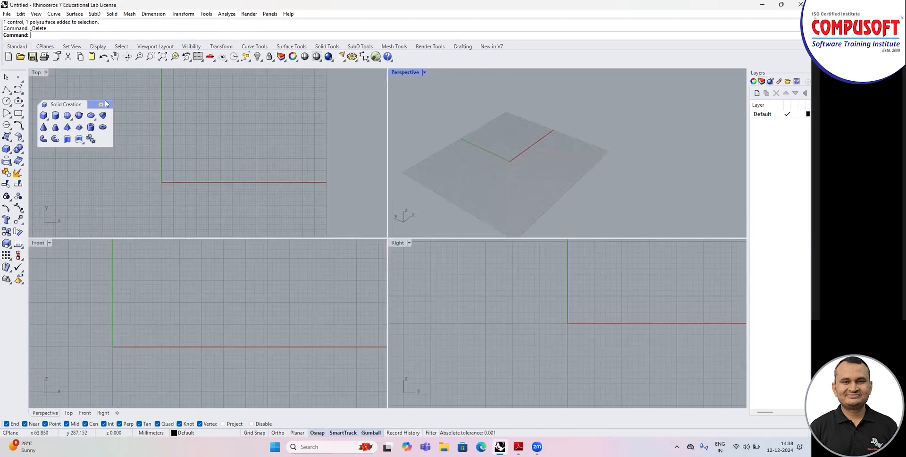
double_click(37, 242)
type("C")
key("Return")
left_click_drag(178, 261, 234, 287)
Step: Draw a circle centred at the origin (0) with a radius of about 6.24 mm in the Front view
type("Circ")
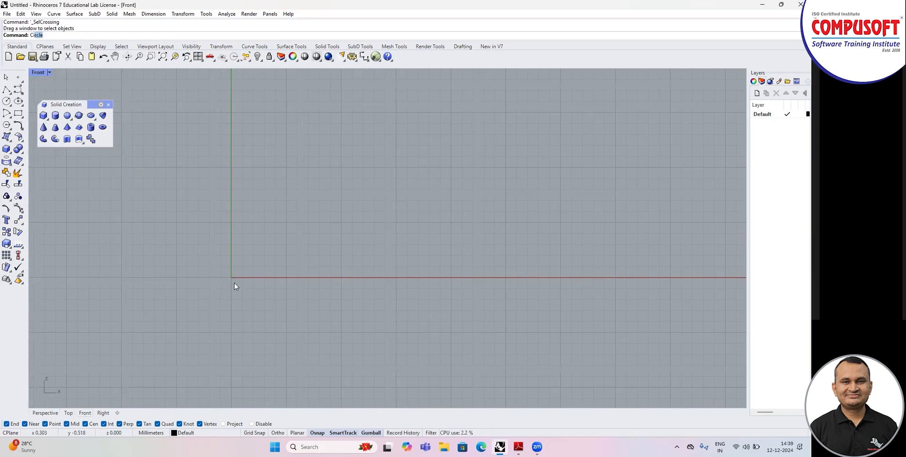
type("le")
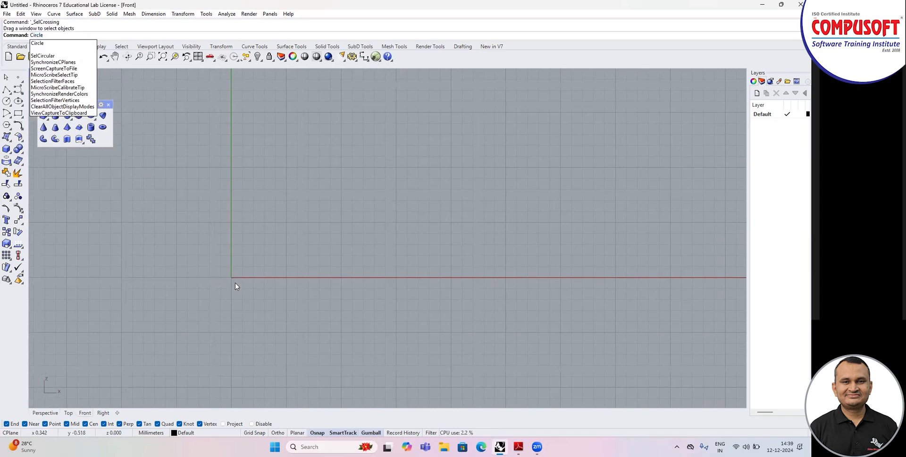
key("Return")
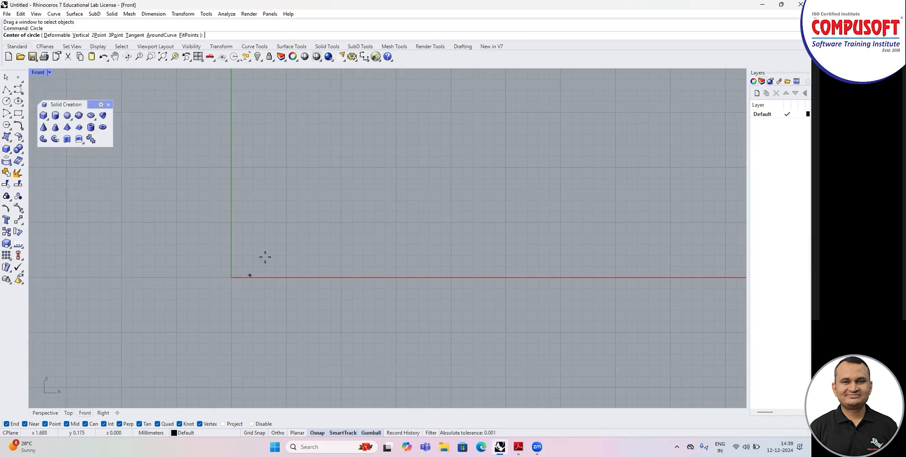
type("0")
key("Return")
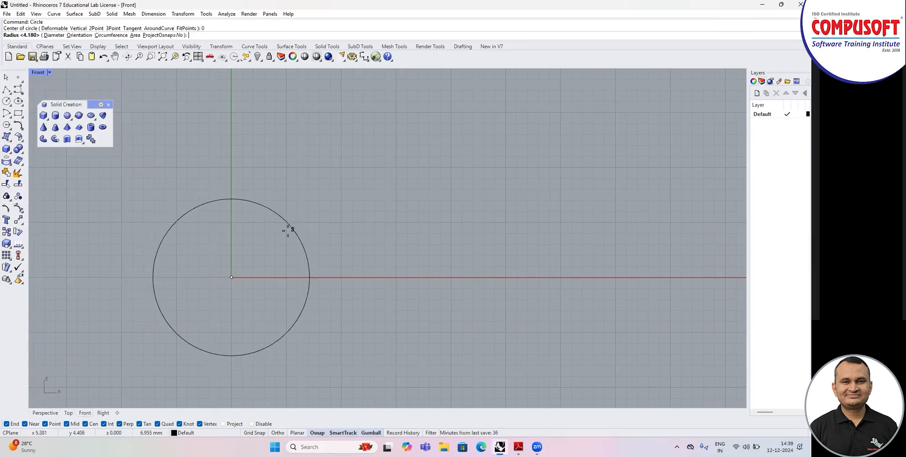
left_click(284, 233)
Step: Draw a second, concentric circle at the origin inside the first one, with a radius of about 4.9 mm
scroll(287, 212, "down", 4)
scroll(287, 209, "up", 2)
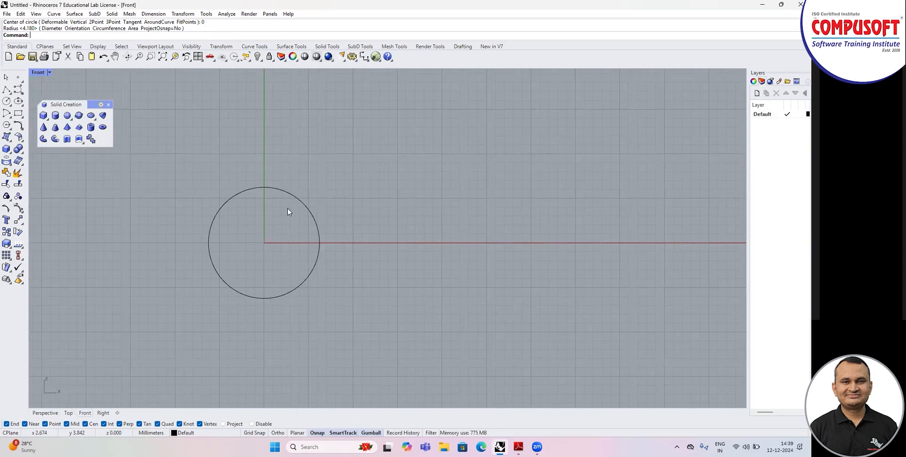
key("Return")
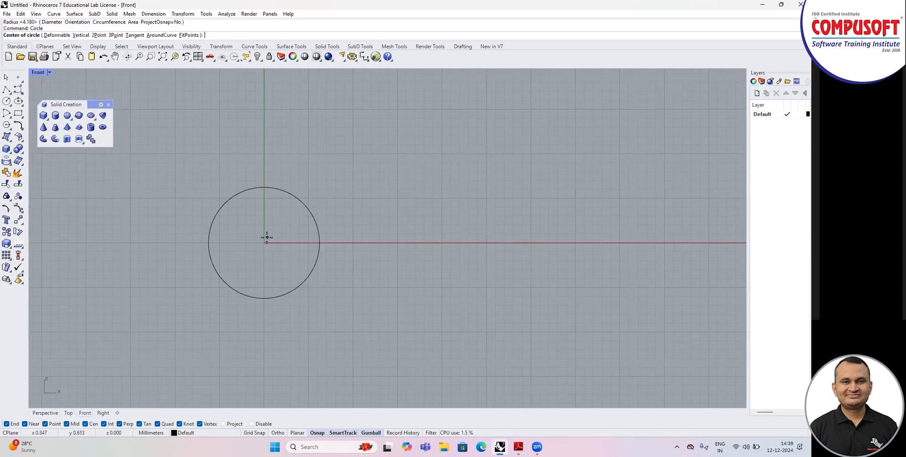
key("Return")
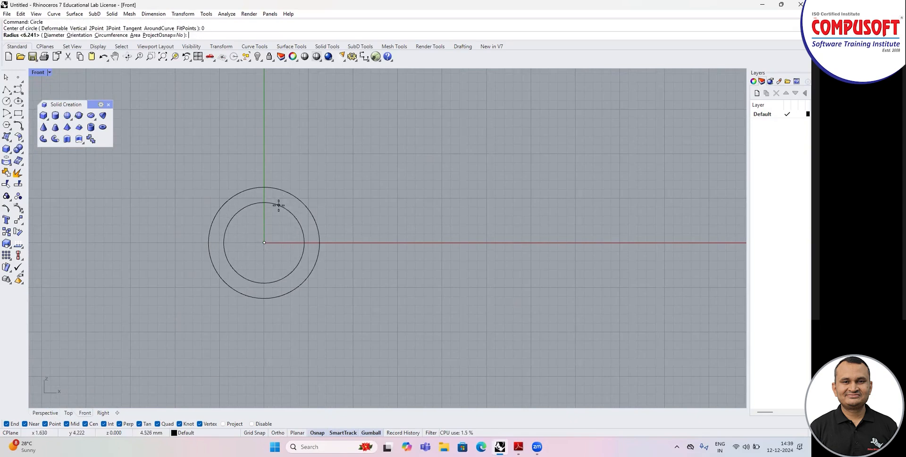
left_click(280, 203)
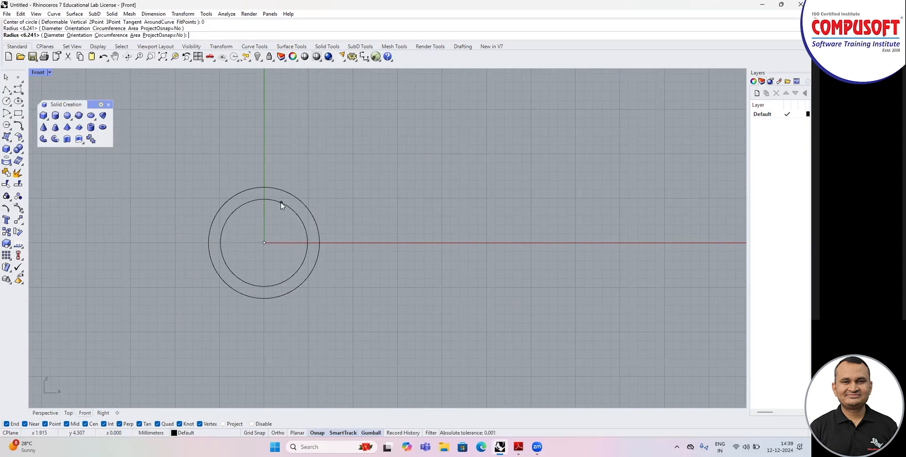
Step: In the maximized Perspective view, duplicate the inner circle and place the copy a short distance along the Y axis
double_click(40, 73)
double_click(396, 72)
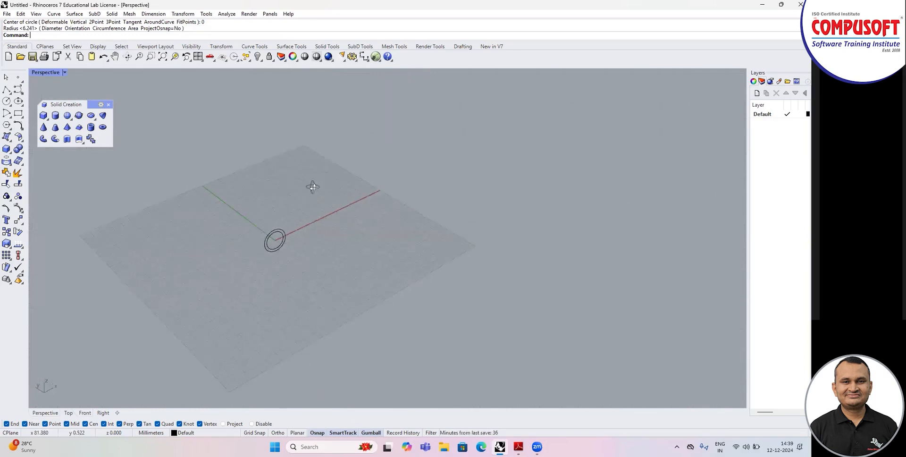
scroll(277, 177, "up", 5)
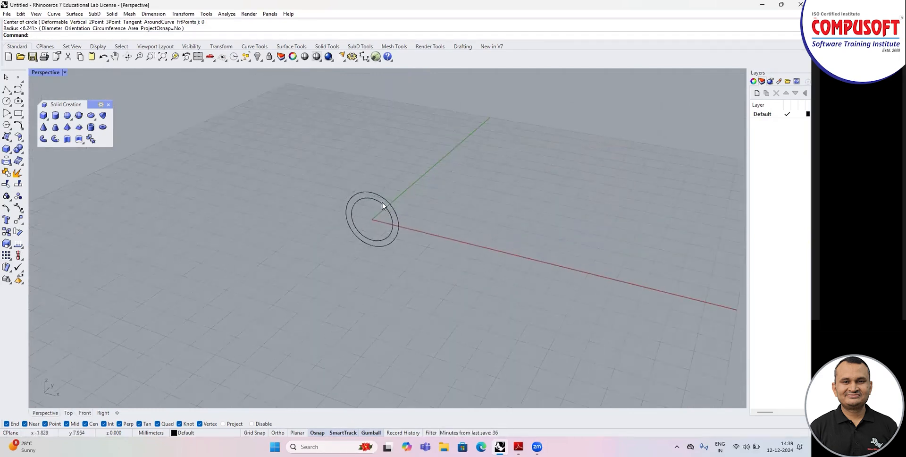
left_click(383, 205)
scroll(393, 215, "up", 3)
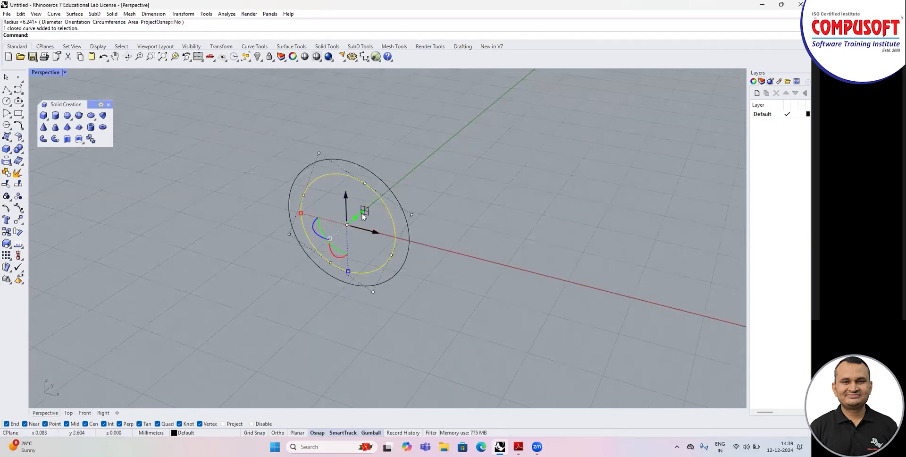
right_click_drag(480, 247, 393, 227)
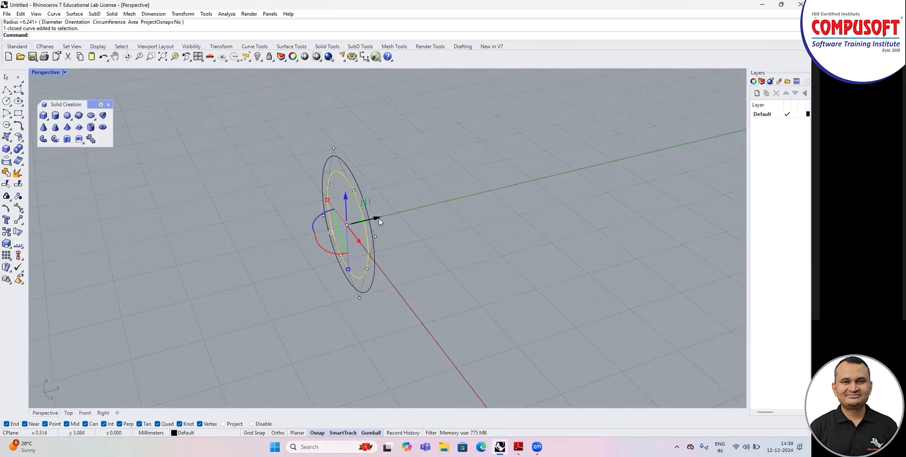
left_click_drag(378, 219, 406, 215)
right_click_drag(485, 251, 414, 224)
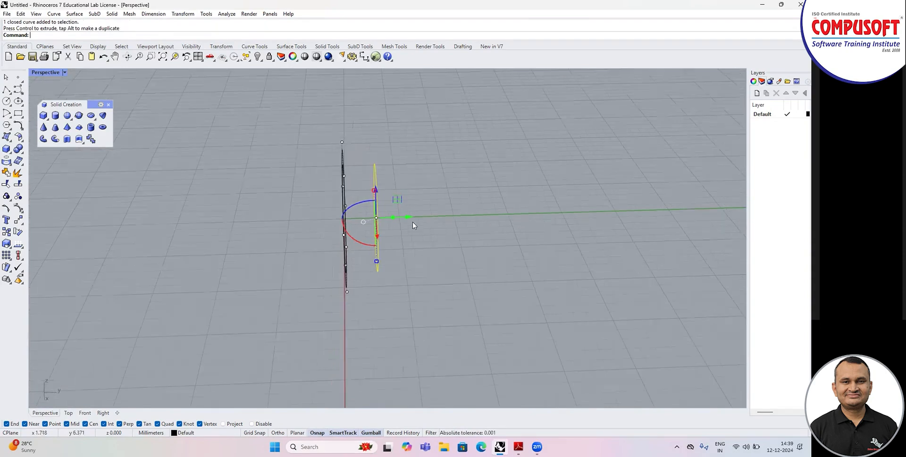
left_click_drag(407, 217, 400, 217)
left_click(413, 295)
right_click_drag(414, 295, 429, 276)
key("Escape")
Step: Mirror the offset circle about a line from the origin (0) along the X axis, with Ortho on
right_click_drag(380, 297, 348, 262)
scroll(348, 263, "up", 1)
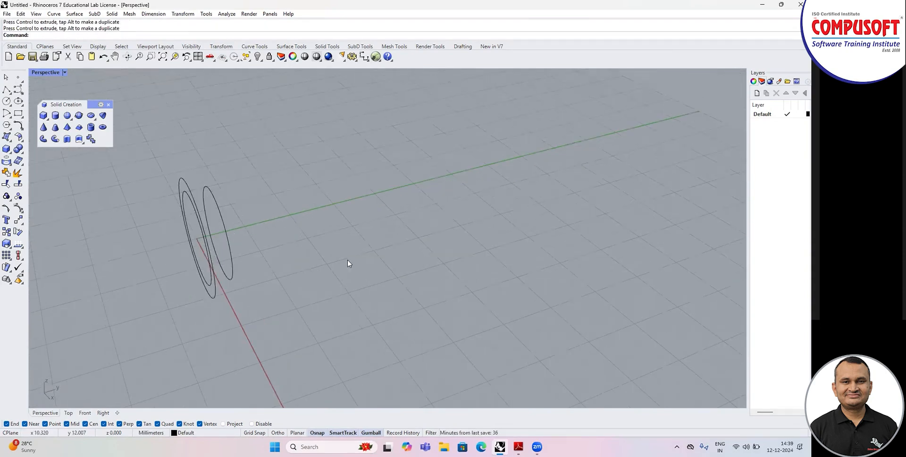
key("Return")
left_click(232, 262)
key("Return")
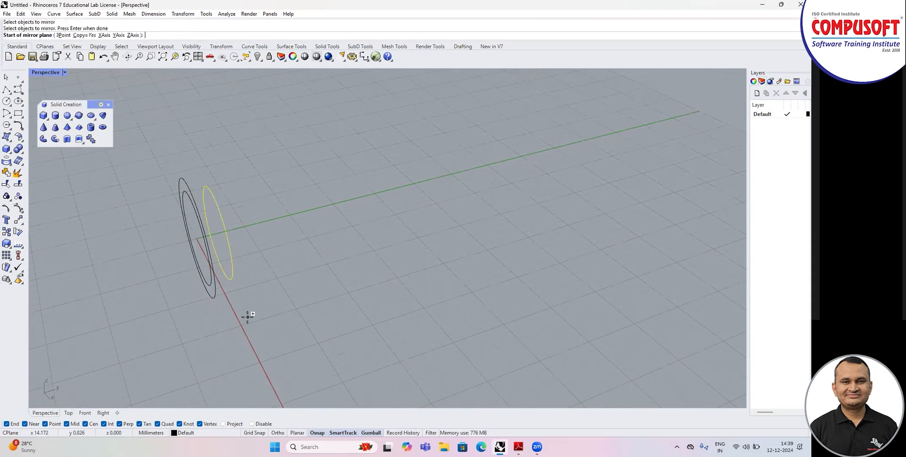
type("0")
key("Return")
key("F8")
left_click(263, 362)
Step: Hide the original inner circle lying in the same plane as the outer circle
right_click_drag(262, 364, 442, 216)
scroll(443, 213, "down", 3)
scroll(233, 301, "up", 4)
scroll(308, 265, "up", 4)
scroll(473, 167, "down", 4)
scroll(249, 282, "up", 4)
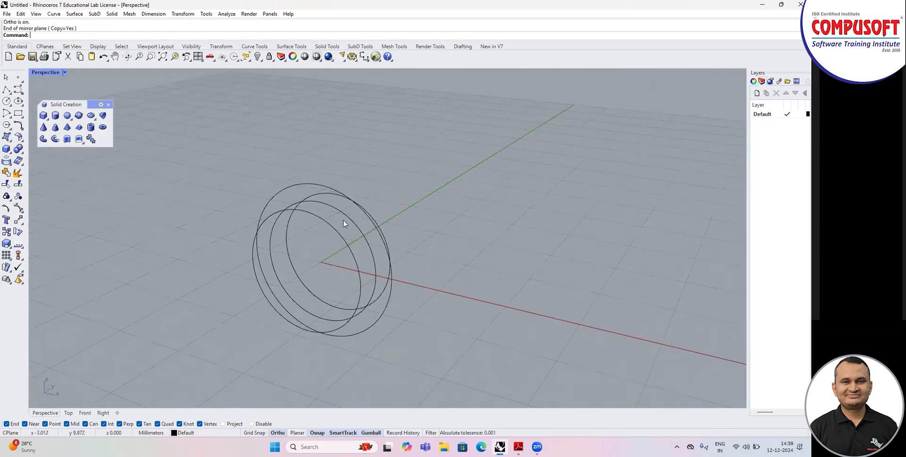
left_click(348, 220)
right_click_drag(347, 244, 276, 126)
left_click(258, 56)
right_click_drag(339, 166, 336, 238)
right_click_drag(284, 128, 320, 255)
scroll(292, 255, "up", 5)
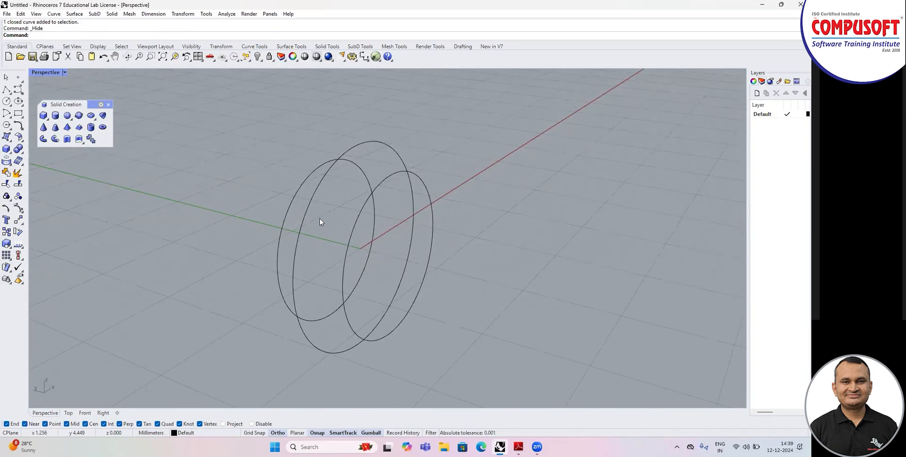
Step: Loft a ring surface through the two offset circles and the outer circle, using Normal style and Do not simplify
type("Loft")
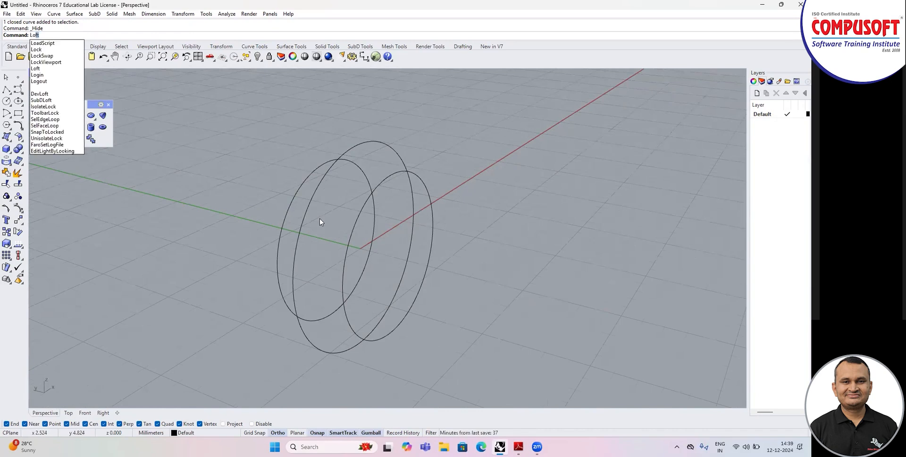
right_click_drag(320, 222, 372, 238)
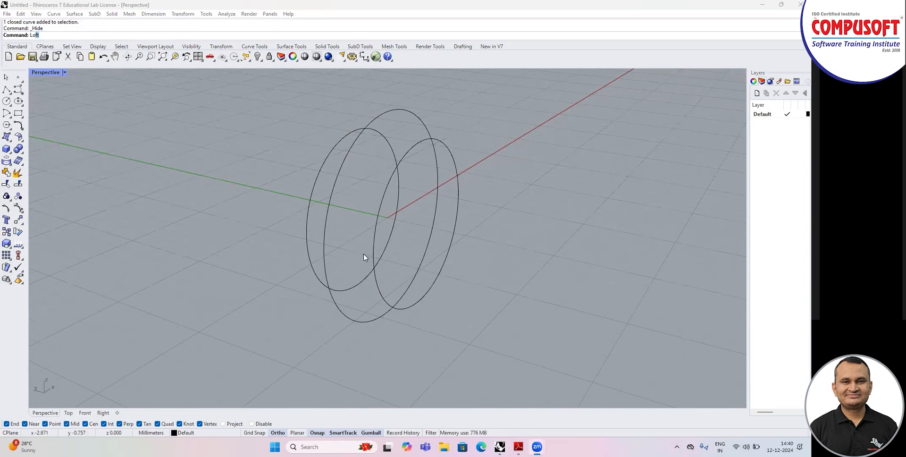
left_click(357, 304)
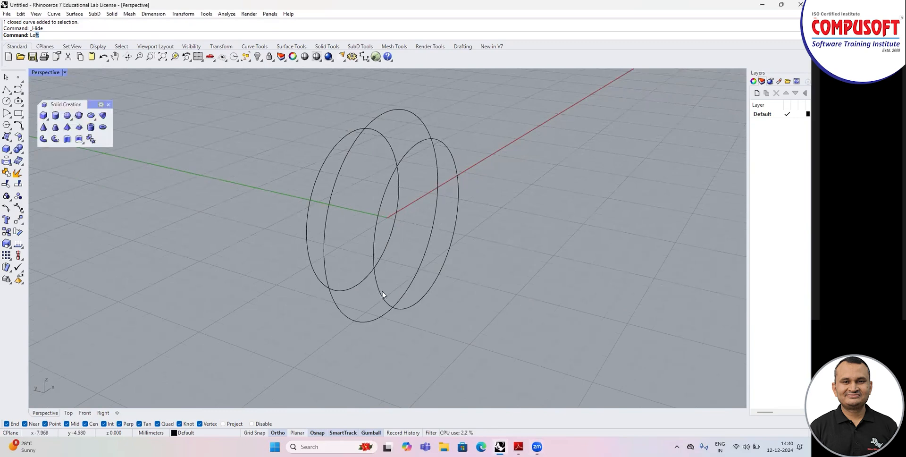
scroll(283, 256, "down", 3)
key("Return")
scroll(342, 274, "up", 2)
left_click(349, 281)
left_click(317, 306)
left_click(278, 258)
key("Return")
key("Return")
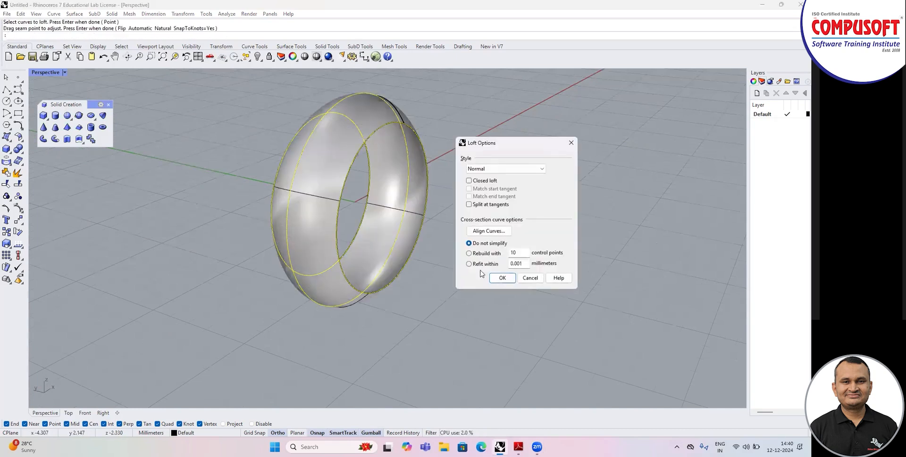
left_click(496, 278)
Step: Rebuild the outer circle with a point count of 8 and degree 3, deleting the input
right_click_drag(465, 269, 397, 254)
scroll(331, 238, "up", 12)
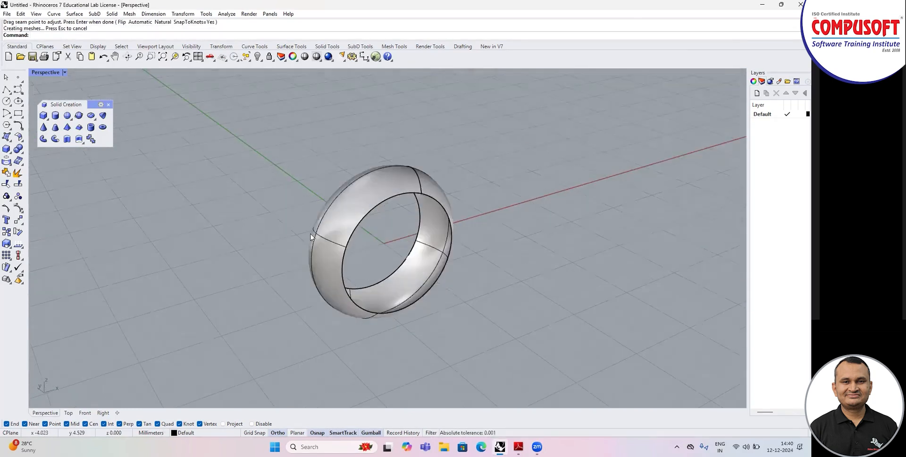
scroll(335, 169, "down", 4)
left_click(330, 171)
left_click(355, 191)
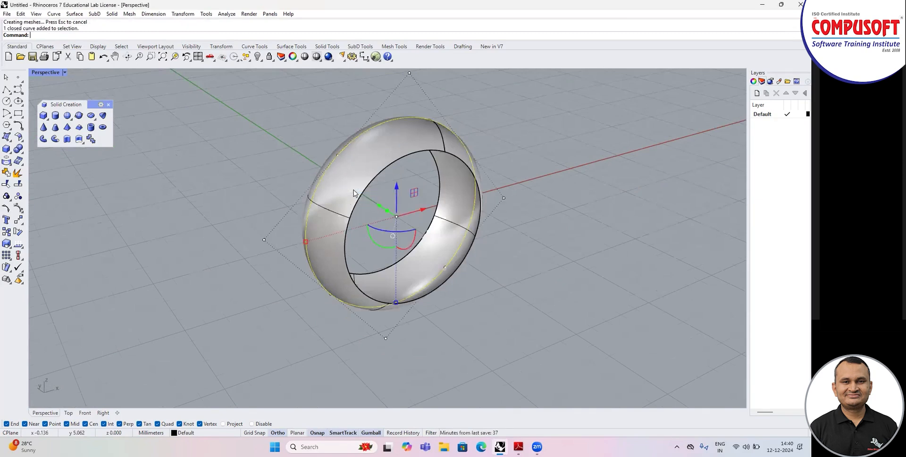
type("Rebuild")
key("Return")
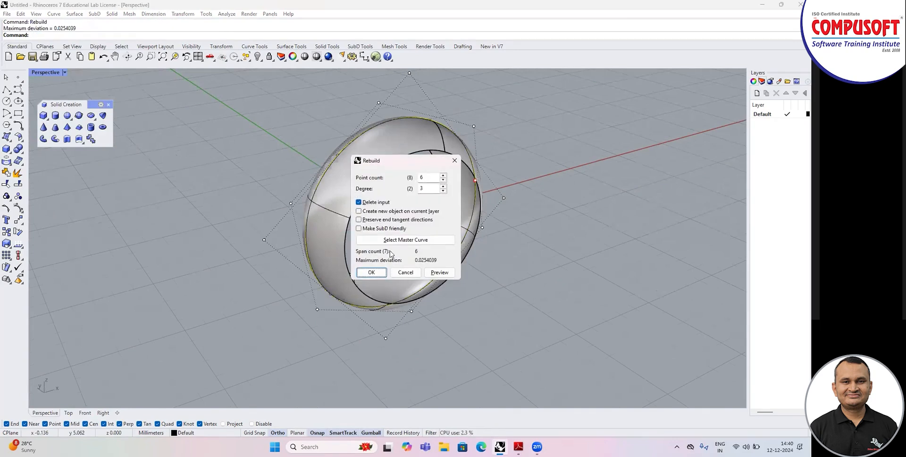
double_click(443, 175)
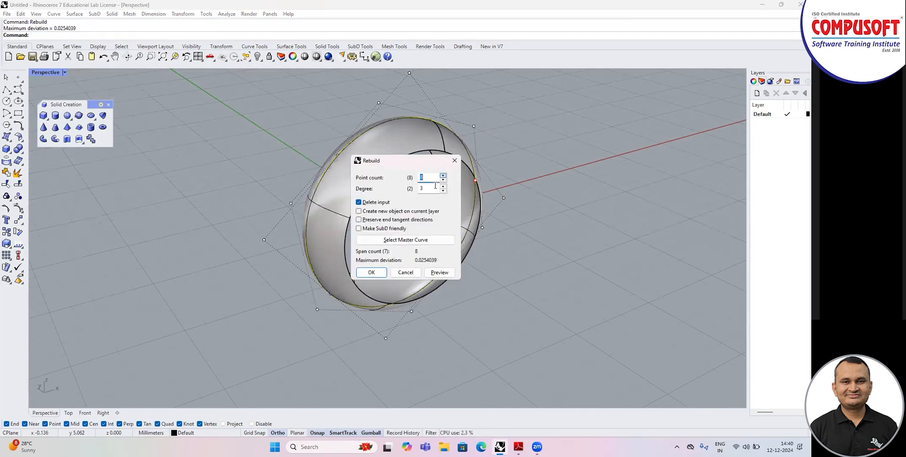
left_click(382, 275)
right_click_drag(485, 269, 475, 263)
key("Escape")
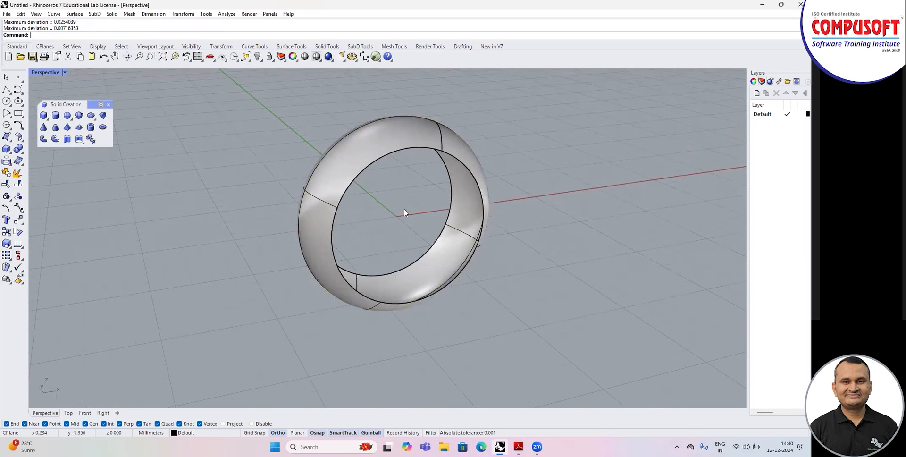
Step: Apply CageEdit to the lofted ring with the outer circle as the control object and a Global region
type("Cage")
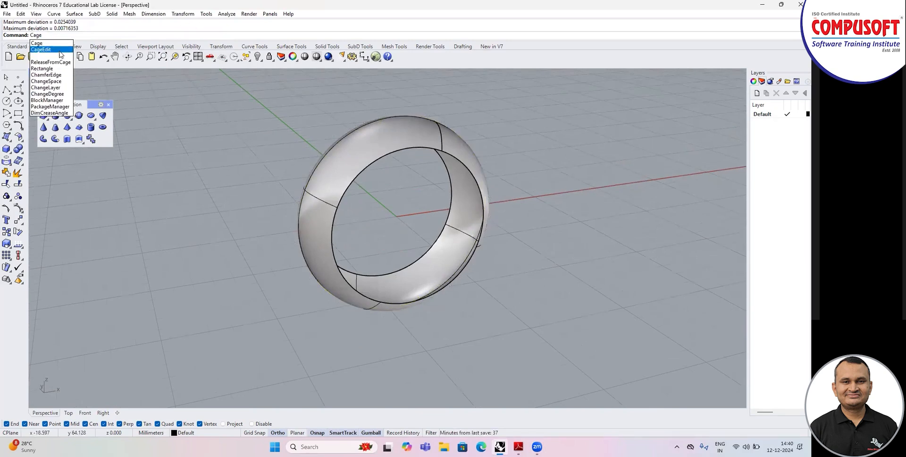
key("Return")
left_click(342, 179)
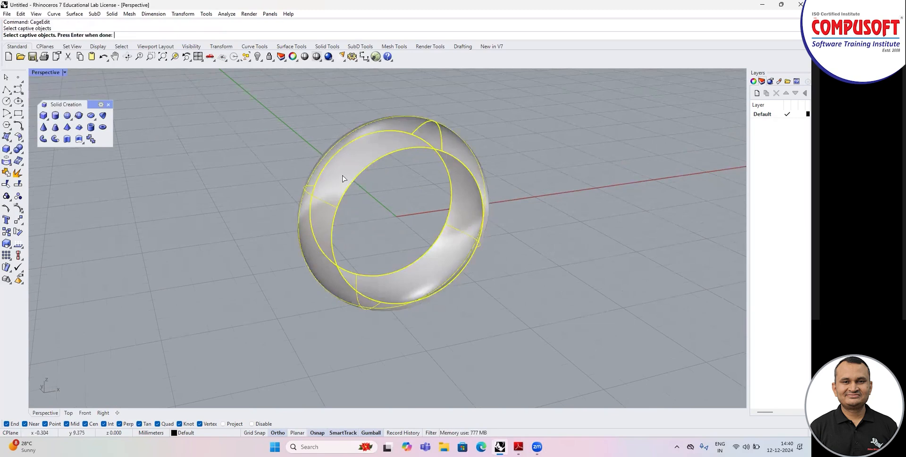
key("Return")
left_click(335, 165)
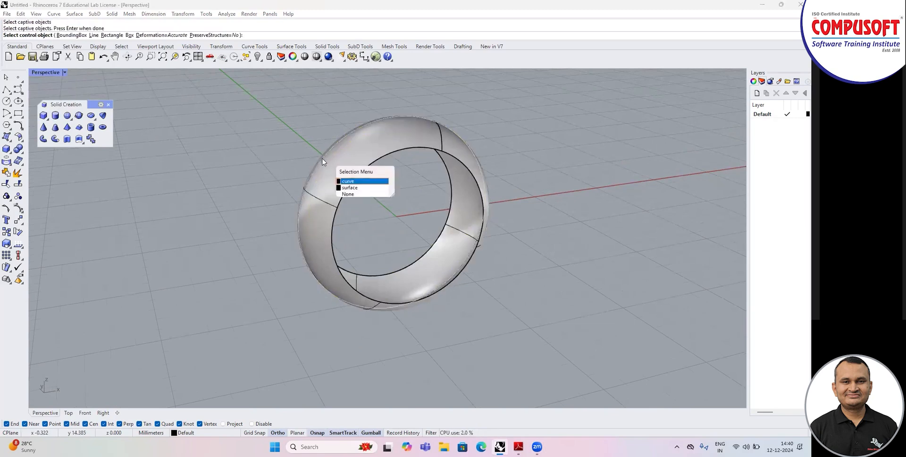
left_click(353, 181)
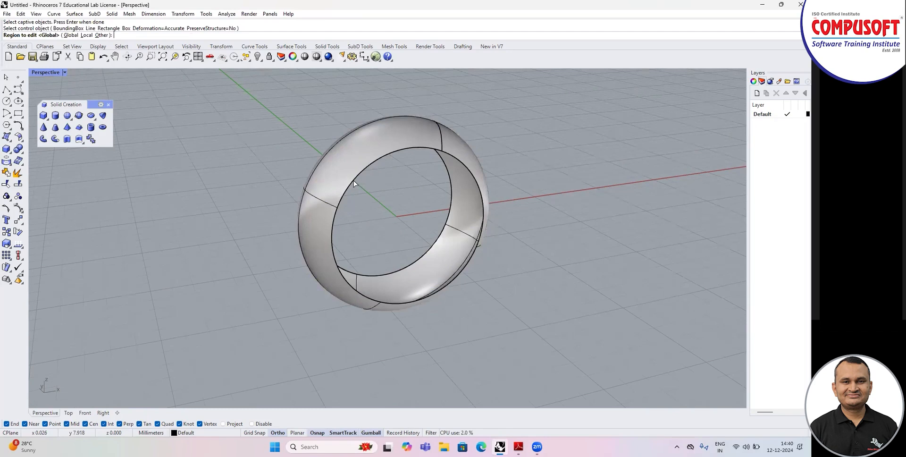
key("Return")
Step: Select the upper control points of the control circle and raise them to stretch the top of the ring
scroll(353, 190, "down", 6)
right_click_drag(390, 213, 384, 183)
scroll(379, 161, "up", 6)
left_click_drag(285, 118, 486, 178)
left_click_drag(380, 120, 380, 102)
right_click_drag(398, 111, 415, 192)
scroll(415, 217, "up", 5)
scroll(415, 217, "down", 4)
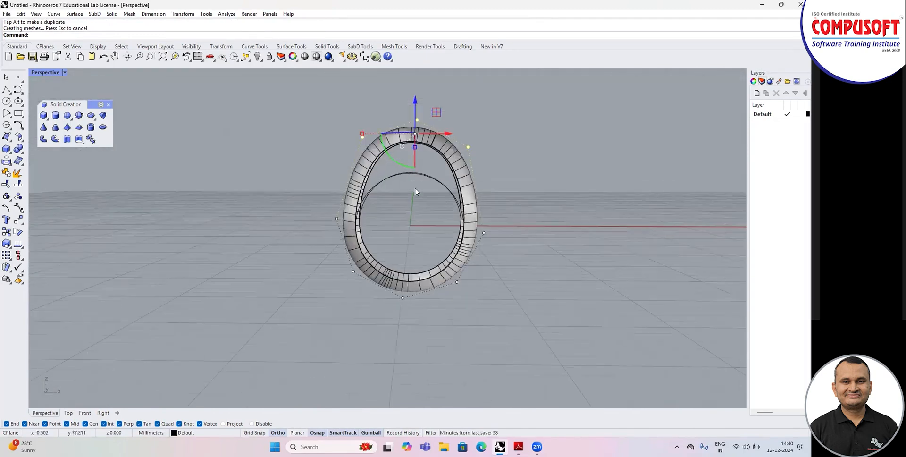
right_click_drag(430, 226, 430, 159)
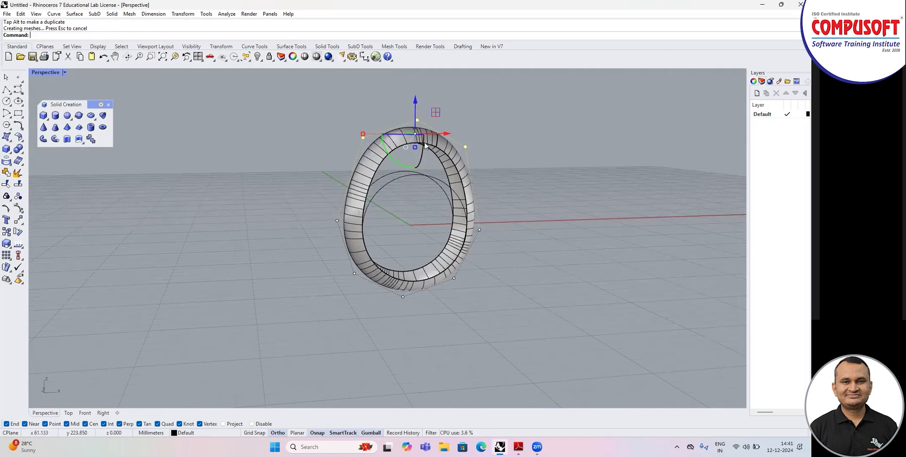
Step: Undo the control point move, the CageEdit and the rebuild of the outer circle
key("ctrl+z")
right_click_drag(519, 190, 519, 213)
left_click(420, 162)
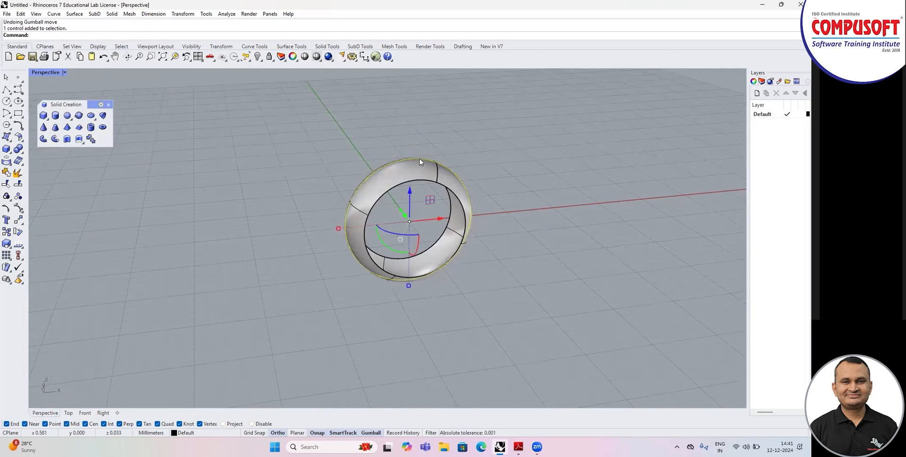
key("ctrl+z")
left_click(420, 160)
key("Escape")
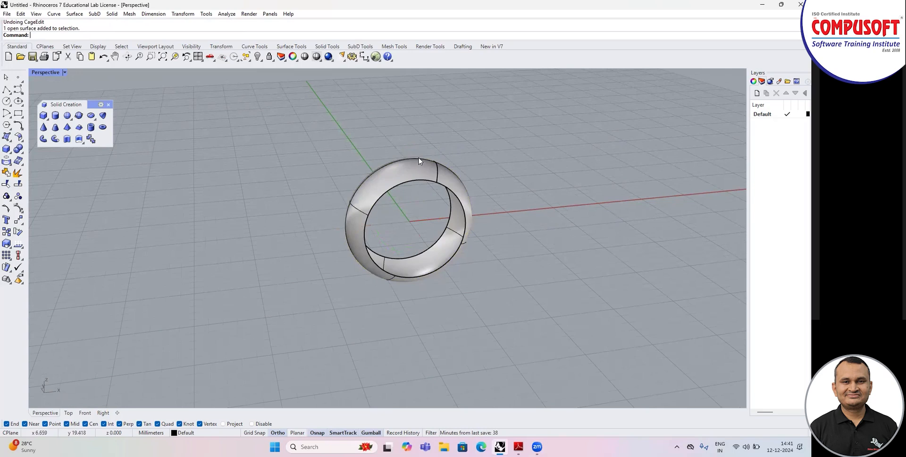
left_click(419, 161)
left_click(443, 183)
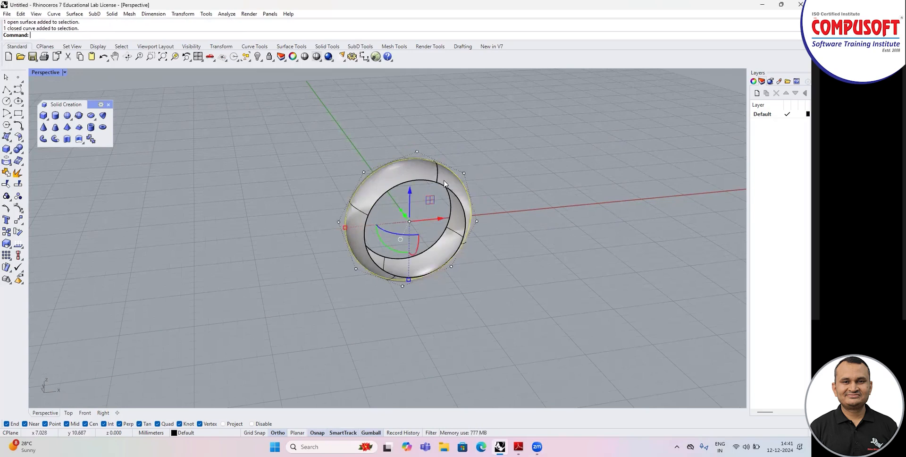
key("ctrl+z")
key("Escape")
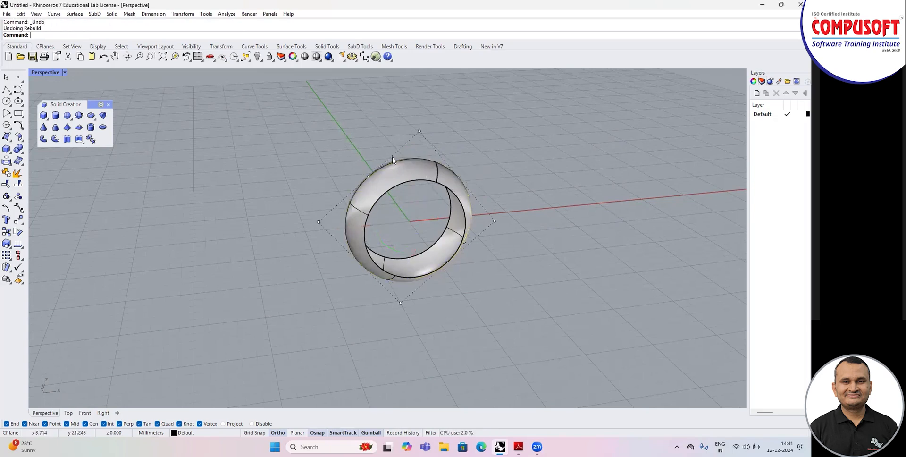
left_click(396, 163)
key("Escape")
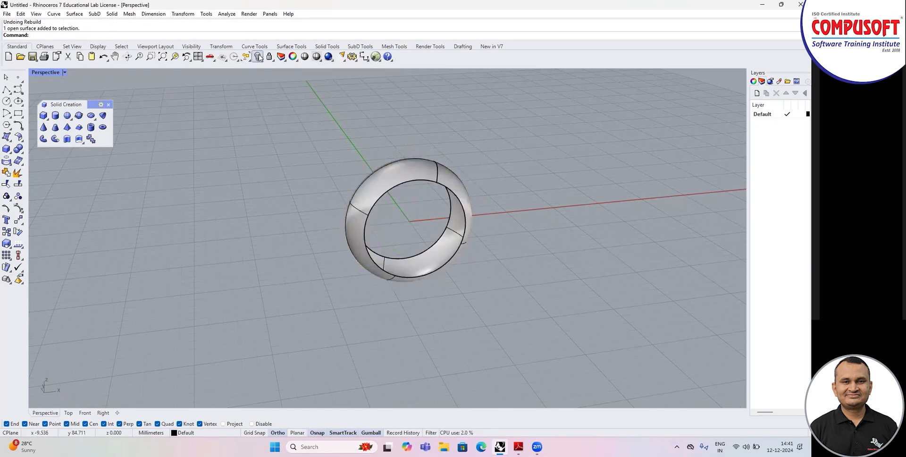
Step: Show the hidden inner circle and loft a flat ring between it and the outer circle, with Normal style
right_click(257, 57)
right_click_drag(411, 227, 428, 261)
key("Return")
right_click_drag(423, 194, 449, 278)
scroll(449, 277, "up", 3)
left_click(435, 259)
key("Return")
key("Return")
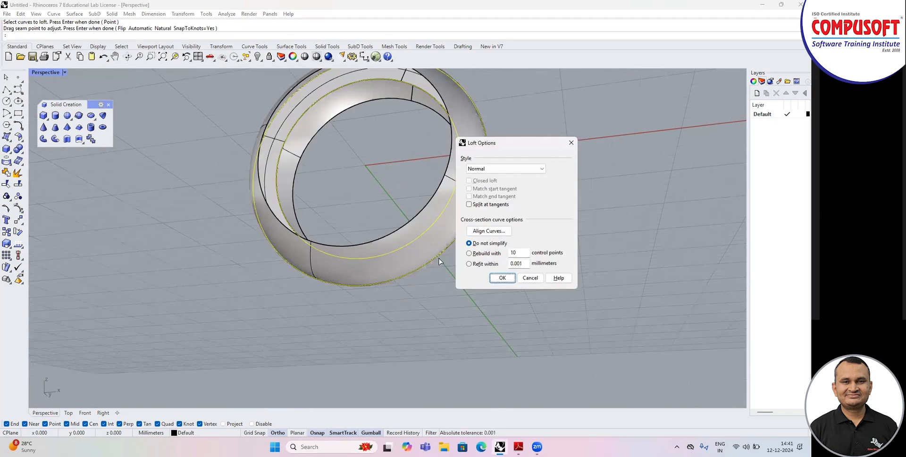
left_click(502, 277)
Step: Rebuild the flat ring surface with 20 points in U and V and degree 3 in both directions
right_click_drag(495, 247, 499, 292)
type("R")
key("Return")
left_click(306, 260)
key("Return")
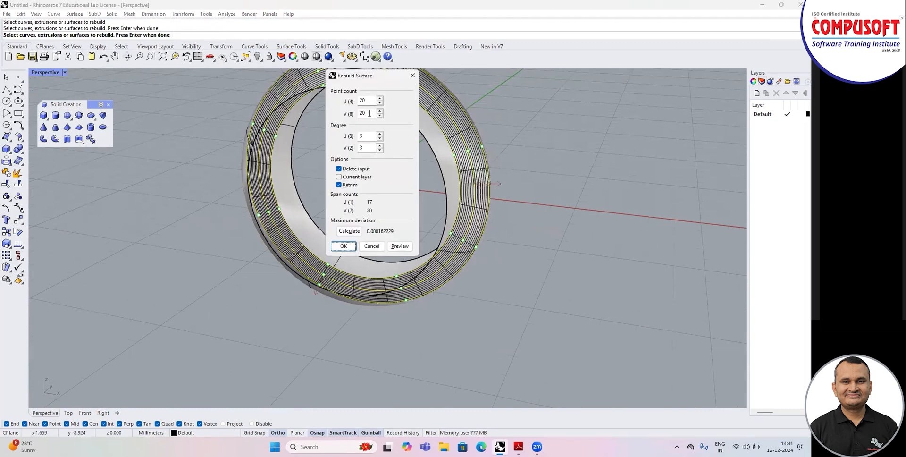
left_click(346, 246)
Step: Apply CageEdit to the ring band, using the rebuilt flat ring surface as control object and Global as the region to edit
scroll(348, 269, "down", 3)
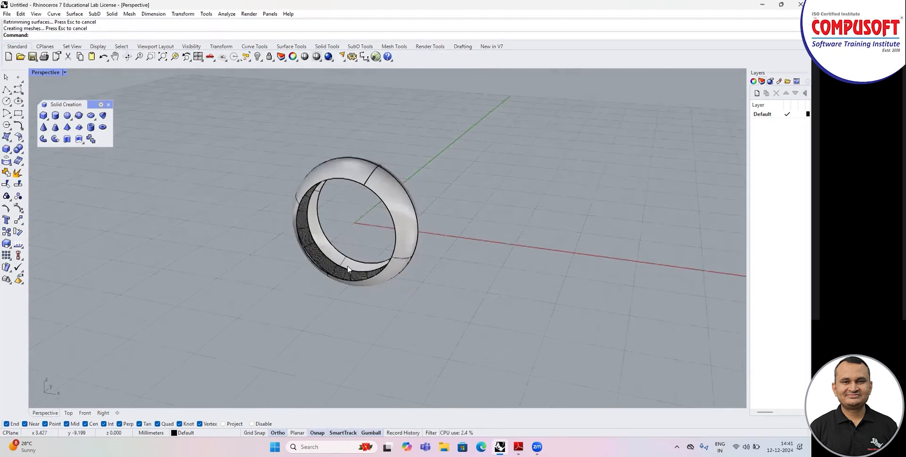
left_click(326, 261)
left_click(373, 277)
right_click_drag(376, 277, 444, 258)
scroll(439, 259, "up", 7)
scroll(443, 257, "down", 3)
type("Cage")
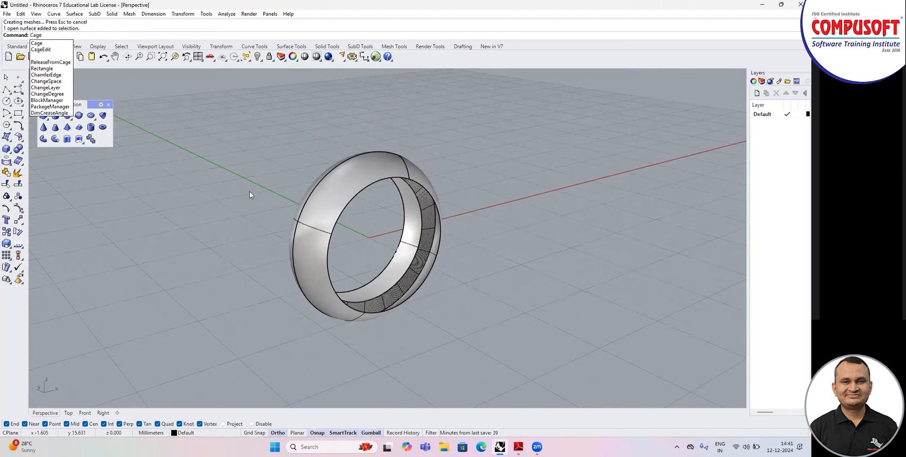
left_click(48, 50)
scroll(317, 186, "up", 4)
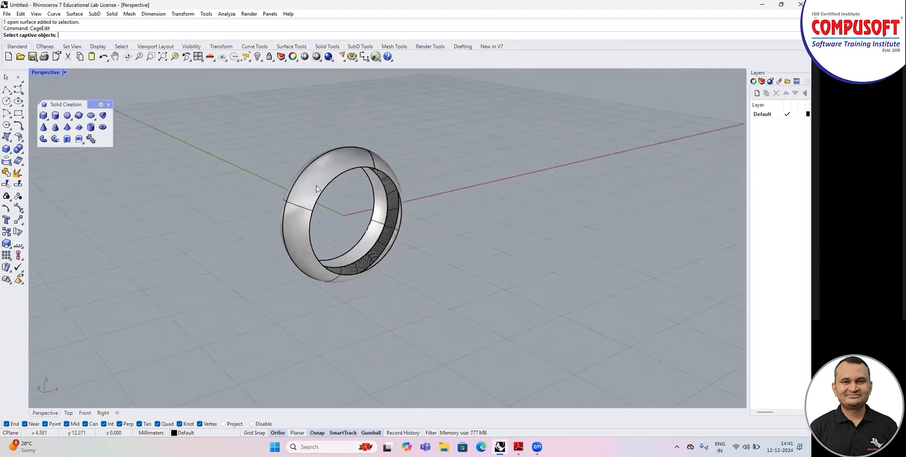
key("Return")
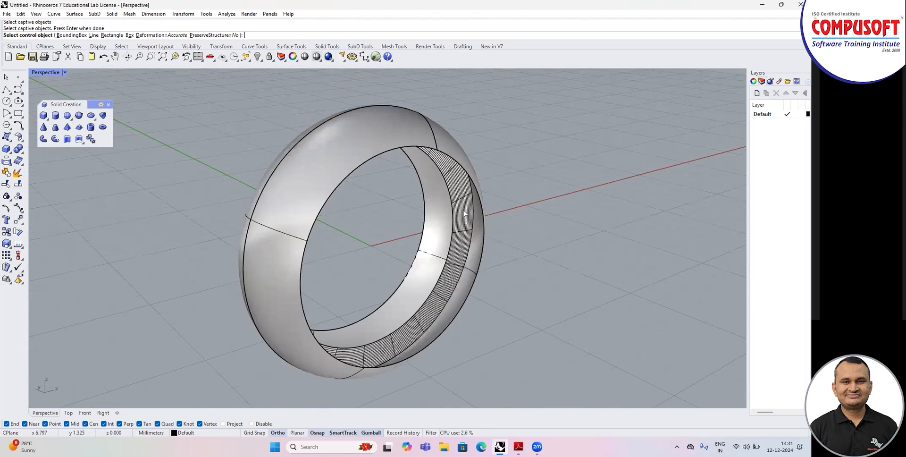
left_click(464, 214)
key("Return")
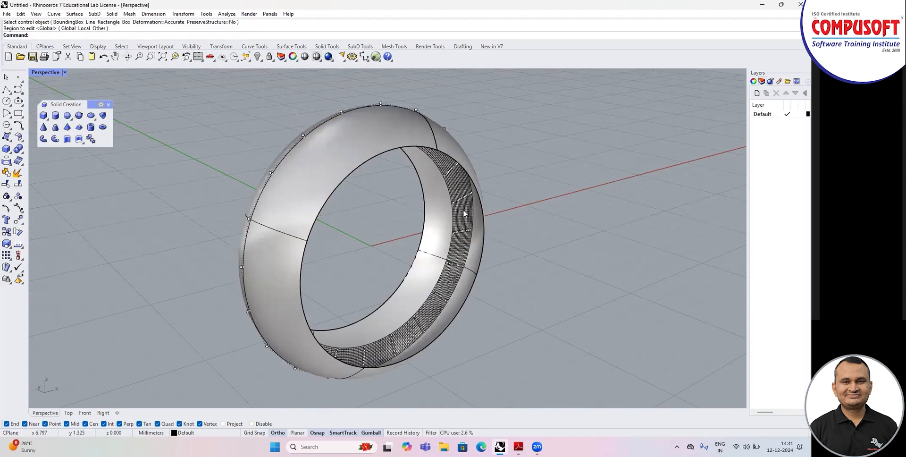
Step: Select the 16 control points at the top of the flat ring and raise them to pull the ring into a peak
right_click_drag(464, 213, 504, 213)
scroll(512, 217, "down", 4)
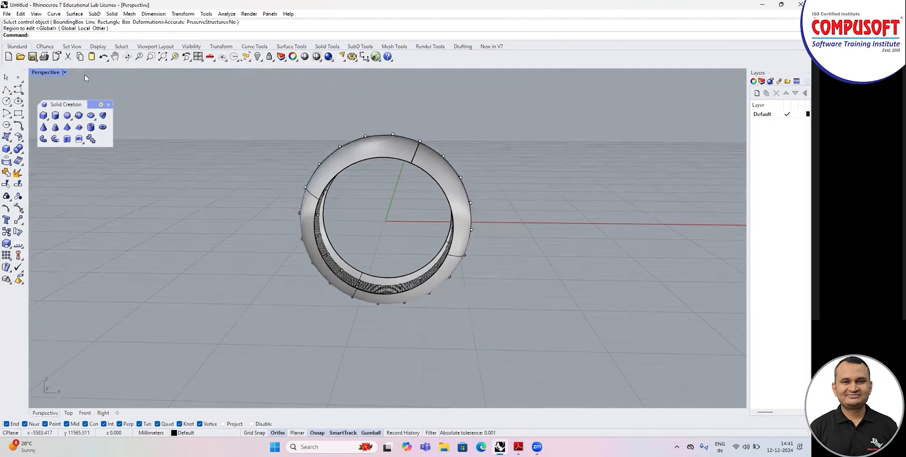
double_click(45, 72)
scroll(154, 298, "up", 6)
left_click_drag(130, 283, 266, 325)
right_click_drag(537, 169, 528, 137)
left_click_drag(504, 141, 502, 125)
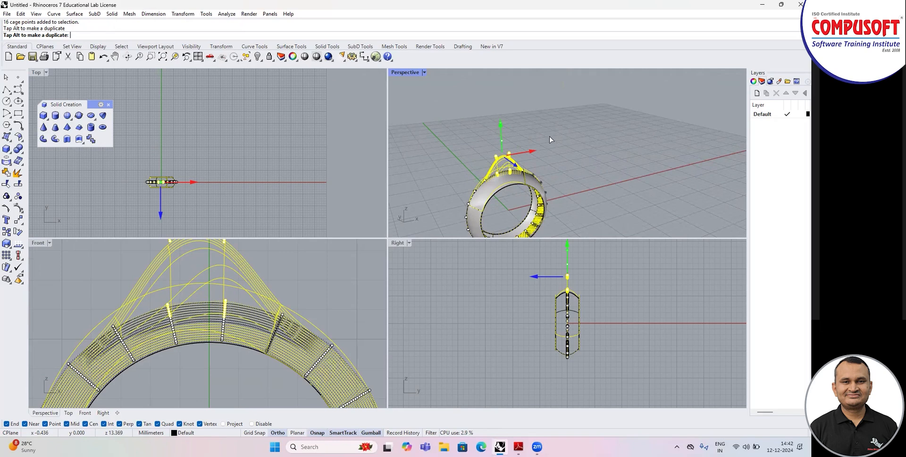
left_click_drag(550, 137, 549, 137)
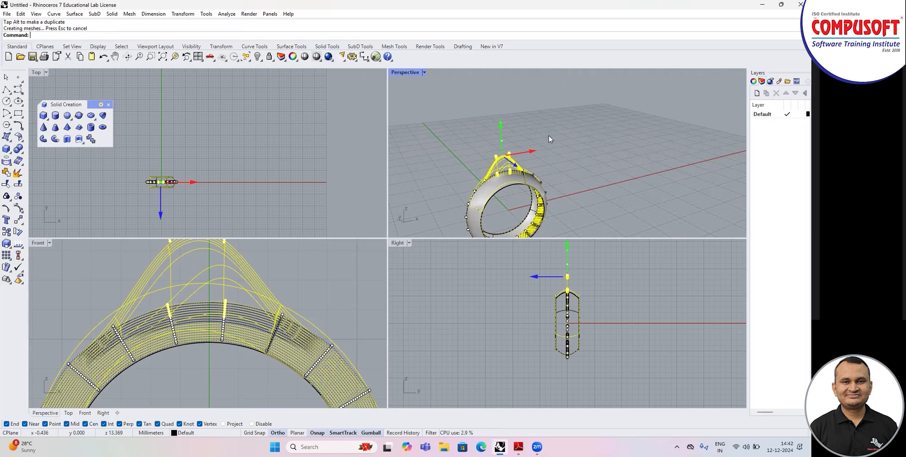
key("Escape")
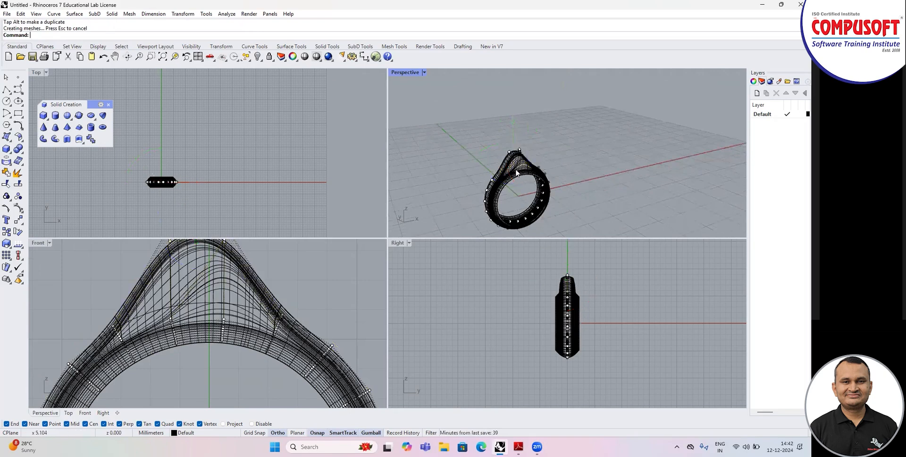
Step: Show the perspective view enlarged in Rendered mode and examine the peaked ring's smoothness from several angles
left_click(424, 73)
left_click(420, 123)
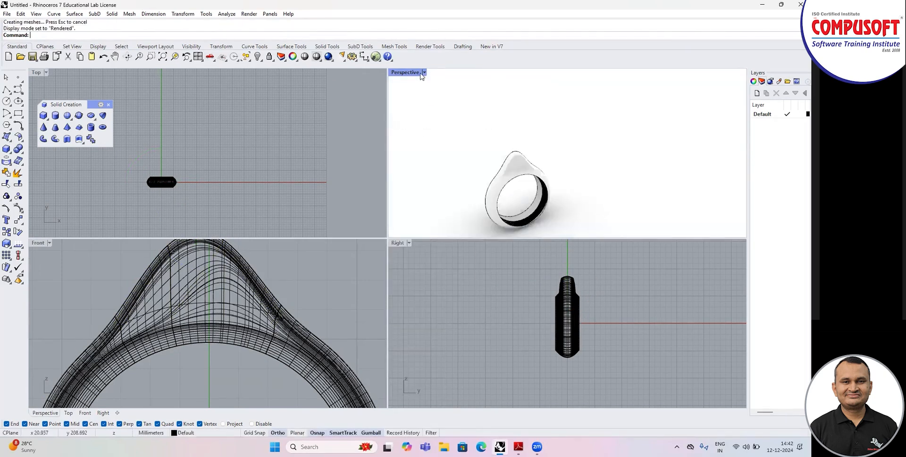
double_click(412, 74)
right_click_drag(406, 226, 376, 246)
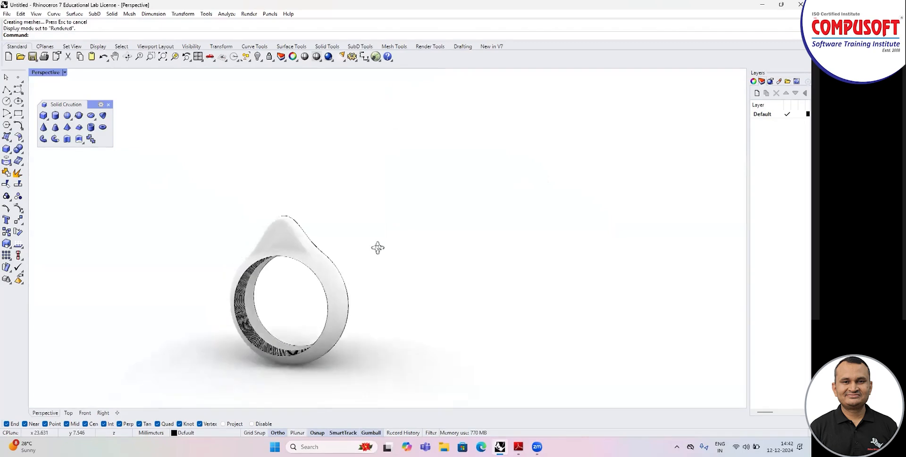
scroll(299, 268, "up", 3)
right_click_drag(298, 268, 327, 194)
scroll(327, 195, "up", 3)
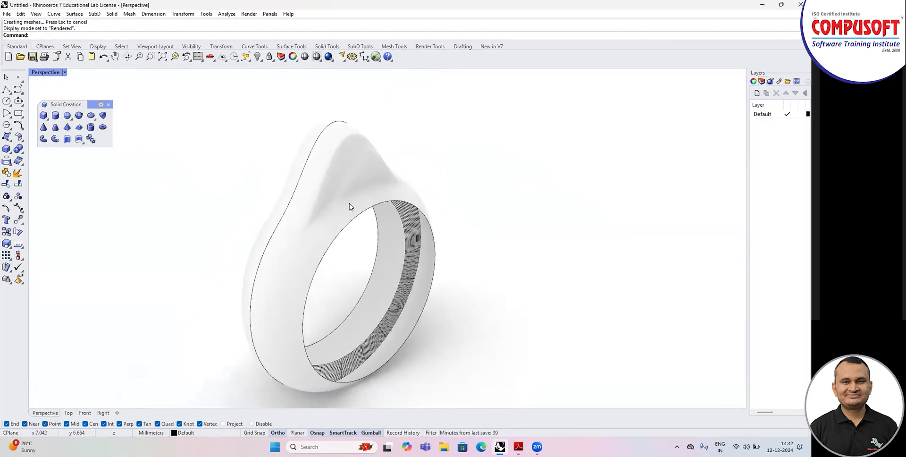
scroll(353, 209, "up", 5)
scroll(430, 203, "down", 5)
mouse_move(509, 211)
right_mouse_down()
mouse_move(432, 214)
mouse_move(428, 202)
mouse_move(500, 204)
right_mouse_up()
scroll(435, 211, "up", 4)
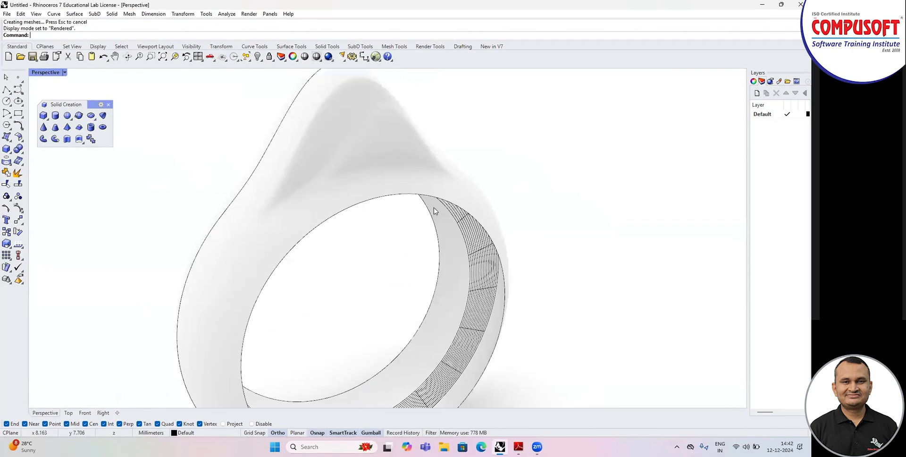
scroll(450, 203, "down", 3)
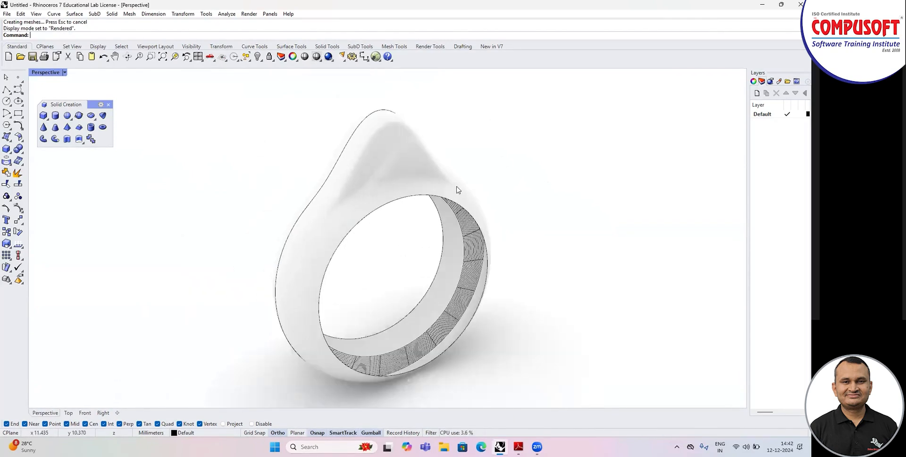
right_click_drag(453, 191, 437, 202)
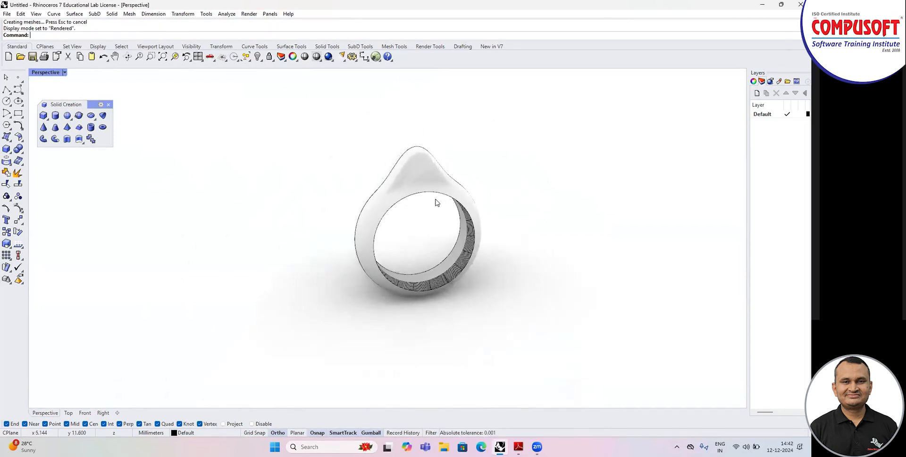
left_click(471, 238)
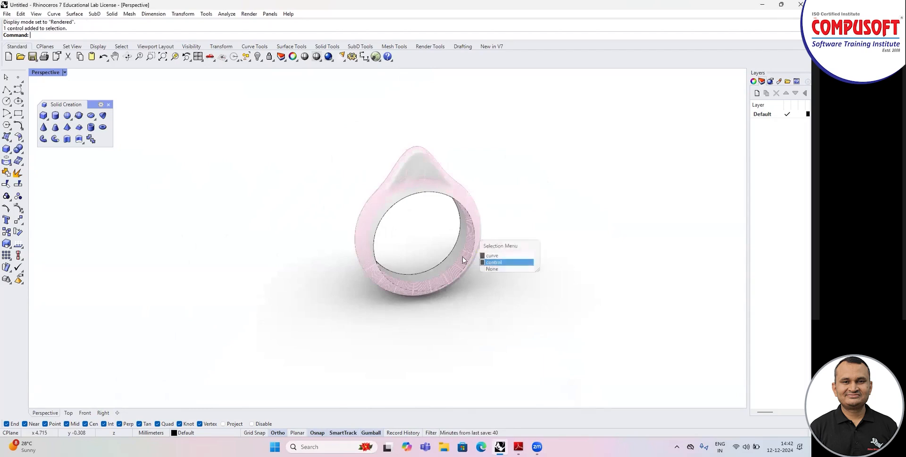
left_click(493, 262)
right_click_drag(467, 227, 447, 198)
key("Escape")
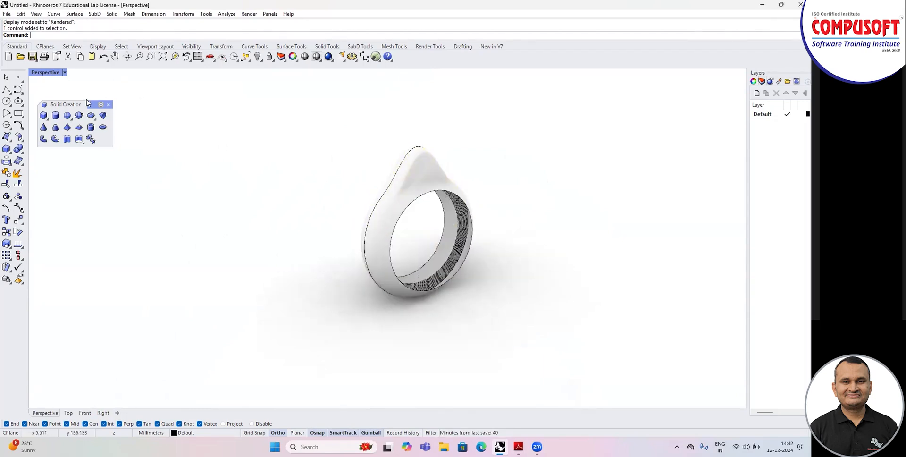
Step: Return the perspective view to Shaded mode and delete the ring with its control surface and curves
left_click(65, 73)
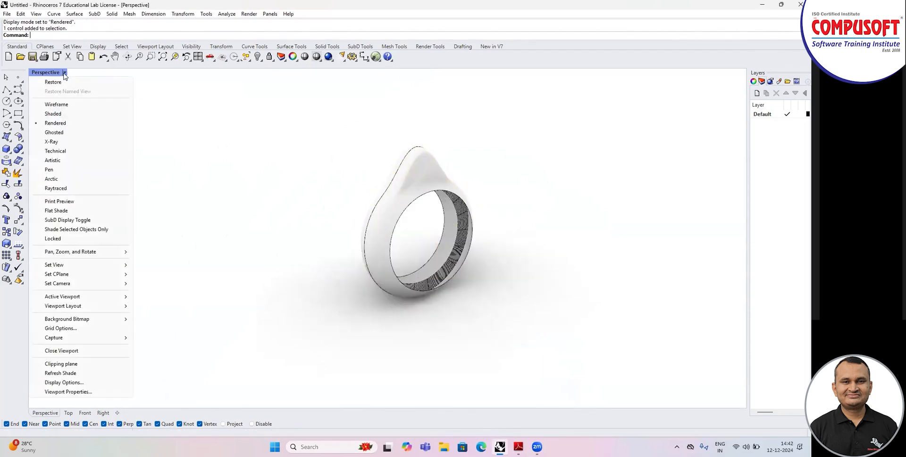
left_click(57, 114)
scroll(212, 176, "down", 3)
left_click_drag(243, 160, 435, 306)
key("Delete")
scroll(288, 193, "up", 3)
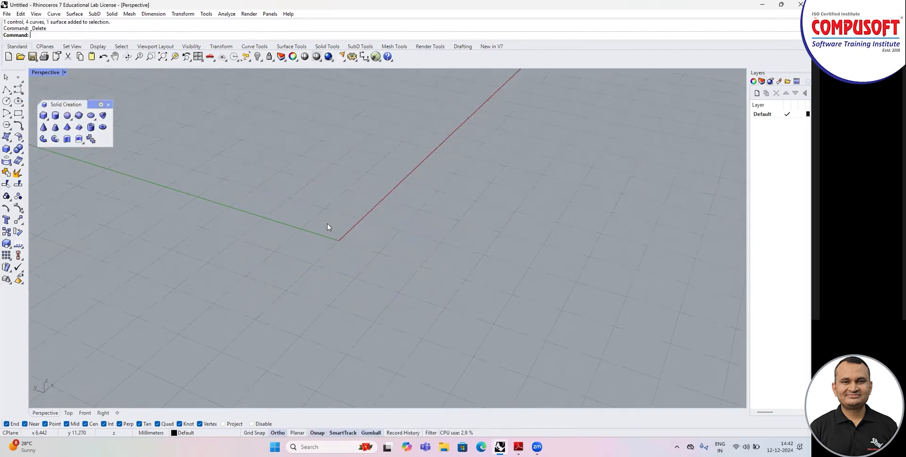
left_click(182, 14)
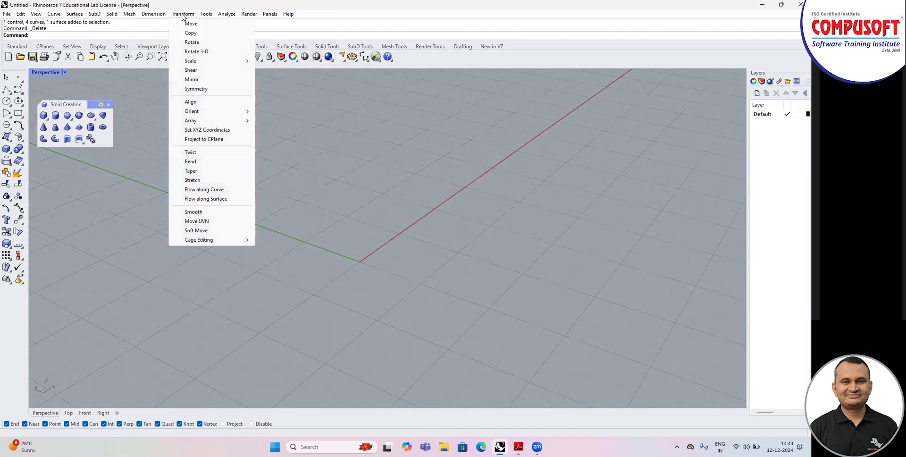
left_click(183, 16)
right_click_drag(126, 149, 73, 144)
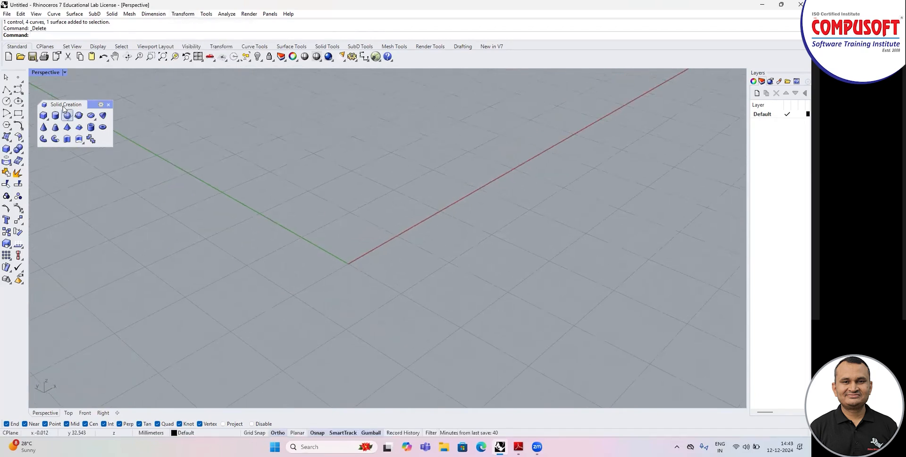
Step: Close the floating Solid Creation palette and float the Surface Creation palette in the same area
left_click(109, 105)
mouse_move(184, 181)
right_mouse_down()
mouse_move(163, 177)
mouse_move(257, 158)
mouse_move(226, 188)
mouse_move(230, 170)
mouse_move(188, 174)
right_mouse_up()
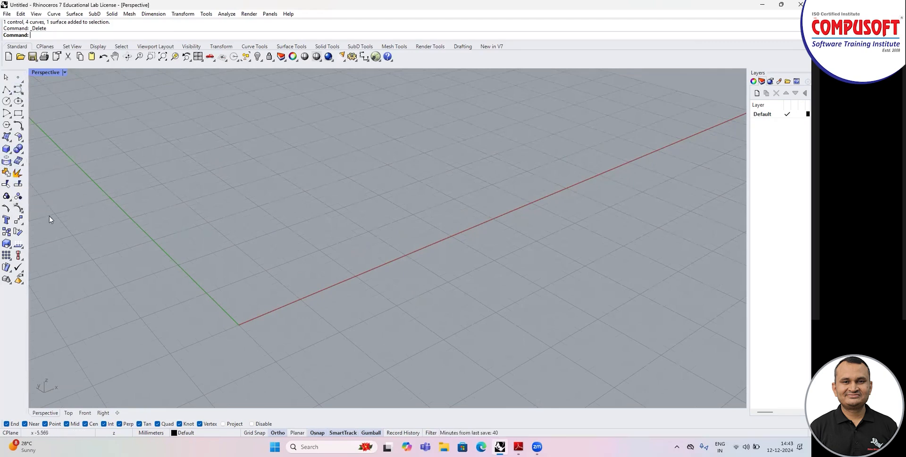
left_click(194, 14)
left_click(139, 147)
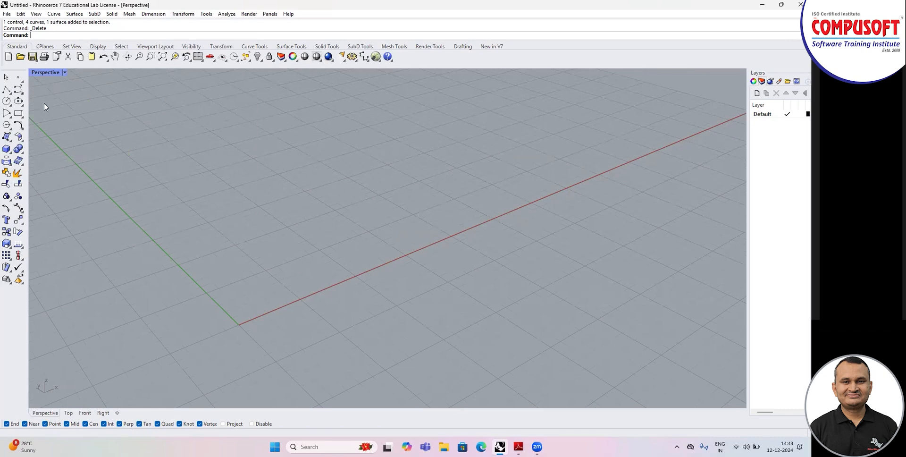
left_click(9, 140)
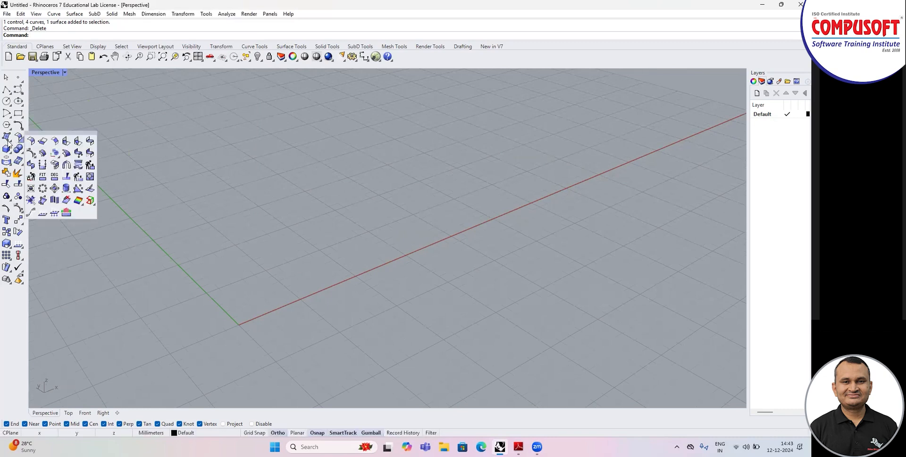
left_click_drag(45, 133, 66, 110)
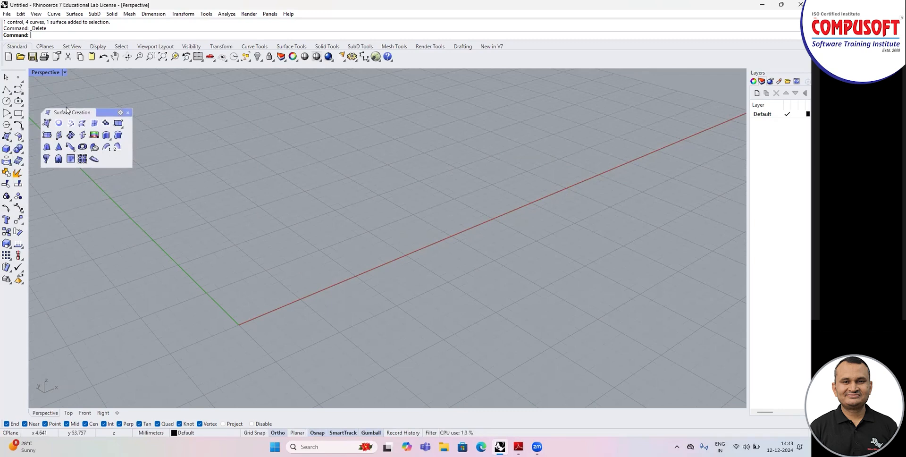
mouse_move(93, 112)
left_mouse_down()
mouse_move(100, 106)
mouse_move(96, 114)
left_mouse_up()
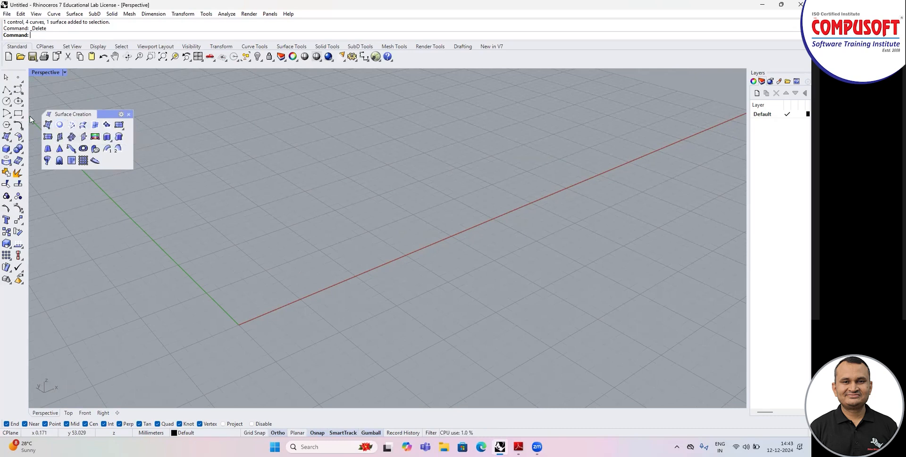
Step: Draw a wavy freeform degree 3 curve on the construction plane, with Ortho off, running roughly along the red axis
left_click(18, 90)
right_click_drag(239, 159, 202, 269)
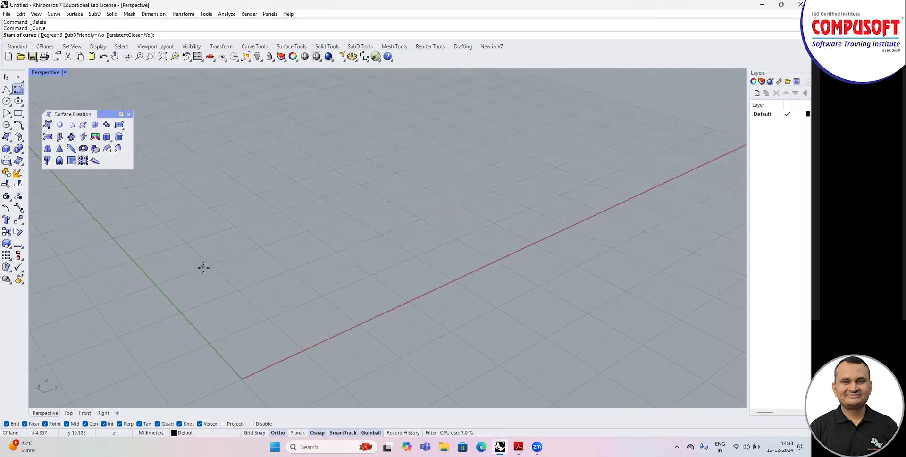
left_click(203, 267)
left_click(268, 211)
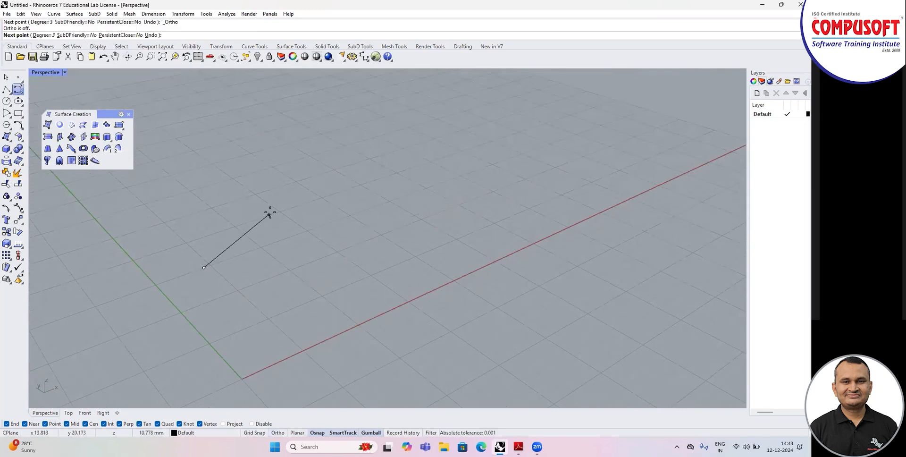
left_click(342, 236)
left_click(347, 191)
left_click(409, 198)
left_click(406, 174)
left_click(462, 168)
left_click(477, 139)
right_click(473, 188)
Step: Draw a second wavy control-point curve between the first curve and the red axis, roughly parallel to the first
right_click(249, 330)
left_click(250, 335)
left_click(275, 284)
left_click(327, 304)
left_click(366, 262)
left_click(408, 284)
left_click(433, 237)
left_click(484, 192)
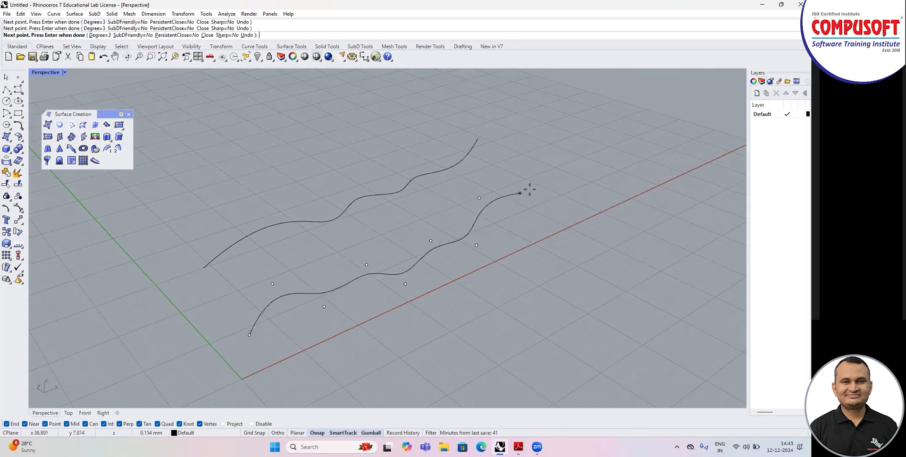
left_click(532, 182)
right_click(497, 194)
Step: Turn on the control points of both wavy curves and shift a few interior points to reshape the waves
right_click_drag(494, 196, 2, 133)
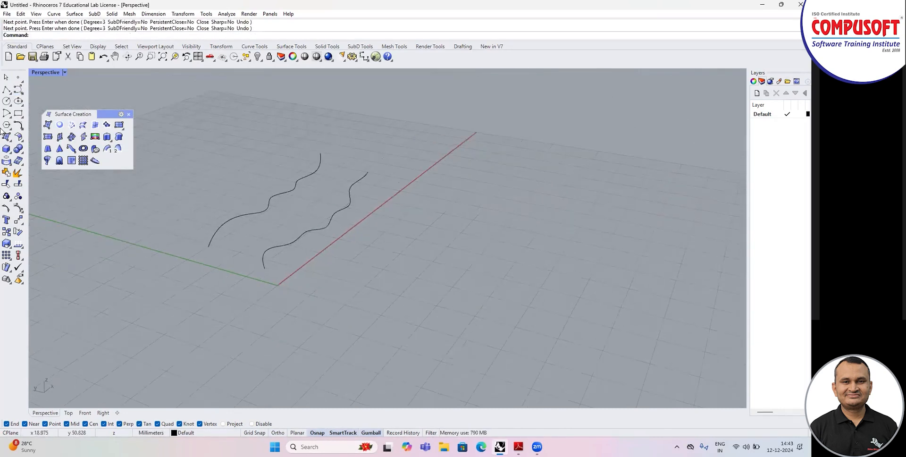
left_click_drag(267, 196, 325, 226)
left_click_drag(262, 183, 263, 189)
key("F10")
right_click_drag(302, 211, 312, 251)
left_click_drag(300, 153, 351, 195)
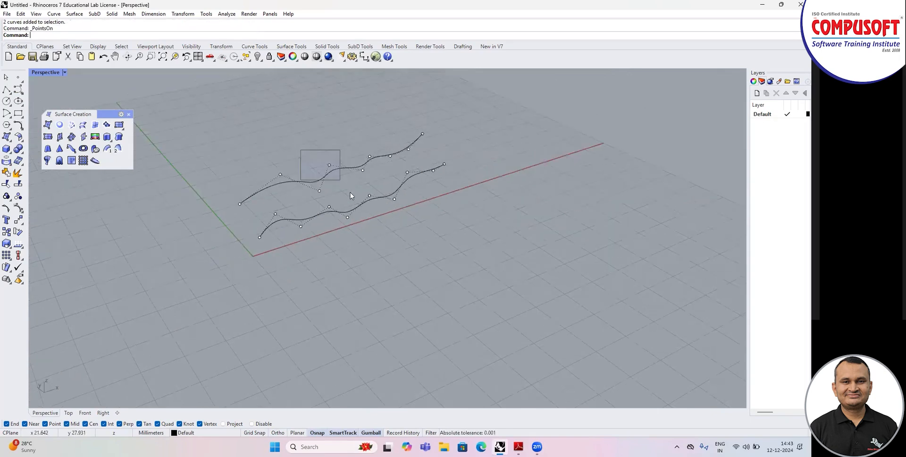
left_click_drag(322, 151, 321, 151)
right_click_drag(375, 216, 393, 175)
left_click_drag(397, 152, 398, 144)
right_click_drag(382, 252, 421, 265)
key("Escape")
key("Escape")
left_click(18, 89)
left_click(332, 245)
left_click(410, 240)
key("Escape")
Step: Draw a curve joining the two wavy curves' ends nearest the origin, and raise its middle control point to form an arch
key("Return")
left_click(334, 237)
left_click(361, 246)
left_click(411, 241)
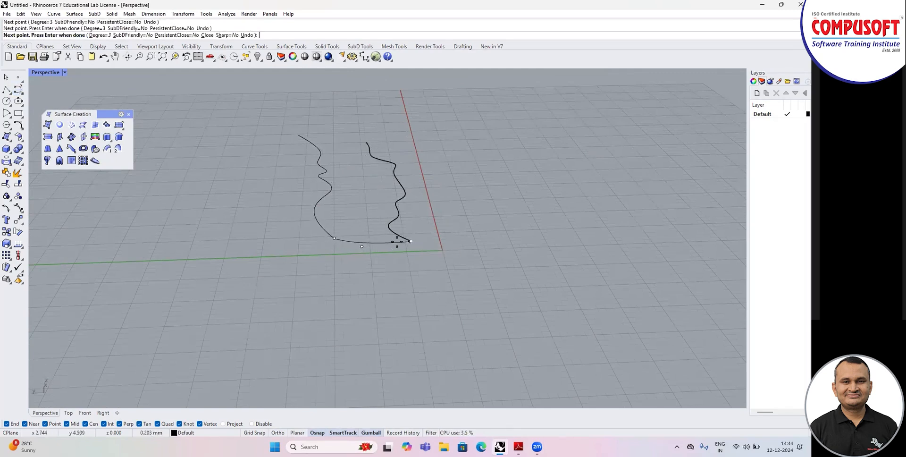
key("Return")
left_click(361, 246)
left_click_drag(362, 234, 362, 191)
mouse_move(378, 203)
right_mouse_down()
mouse_move(413, 219)
mouse_move(448, 146)
mouse_move(380, 251)
mouse_move(443, 213)
right_mouse_up()
Step: Draw a curve joining the far ends of the two wavy curves and raise its middle control point to form an arch
key("Return")
left_click(382, 211)
left_click(427, 241)
key("Return")
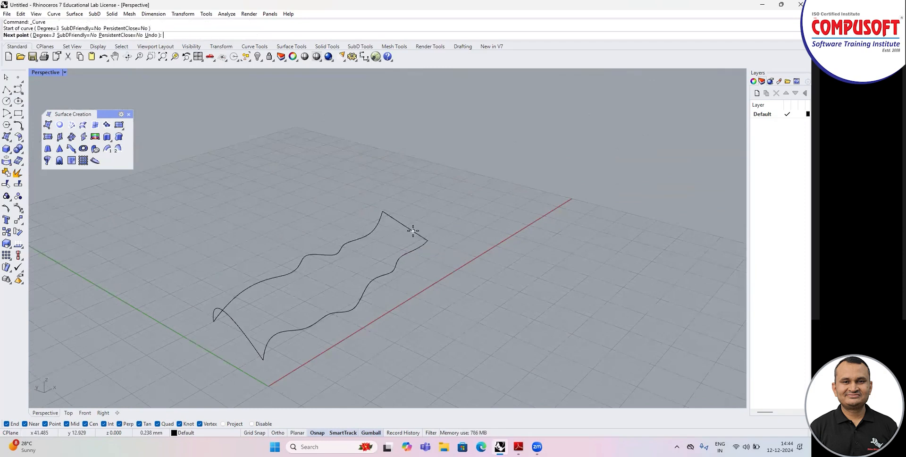
left_click(411, 230)
key("F10")
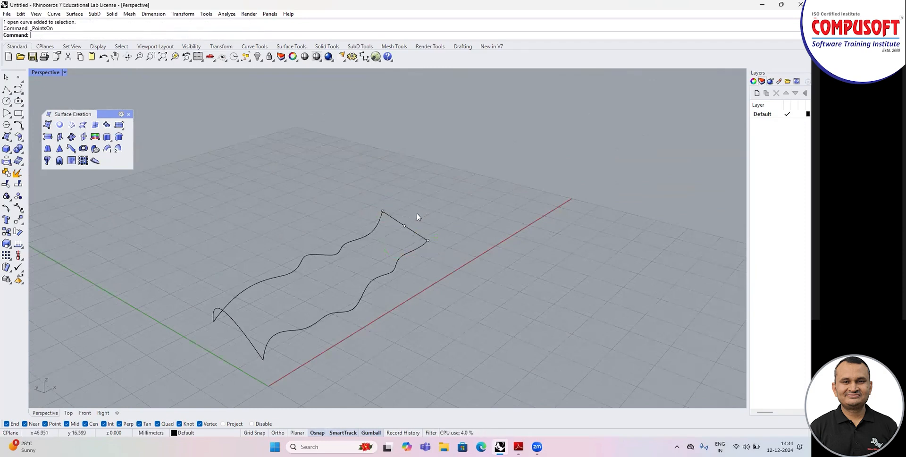
left_click_drag(403, 232, 404, 161)
key("Escape")
mouse_move(401, 273)
right_mouse_down()
mouse_move(434, 225)
mouse_move(427, 262)
mouse_move(461, 271)
mouse_move(401, 261)
mouse_move(419, 289)
mouse_move(406, 276)
right_mouse_up()
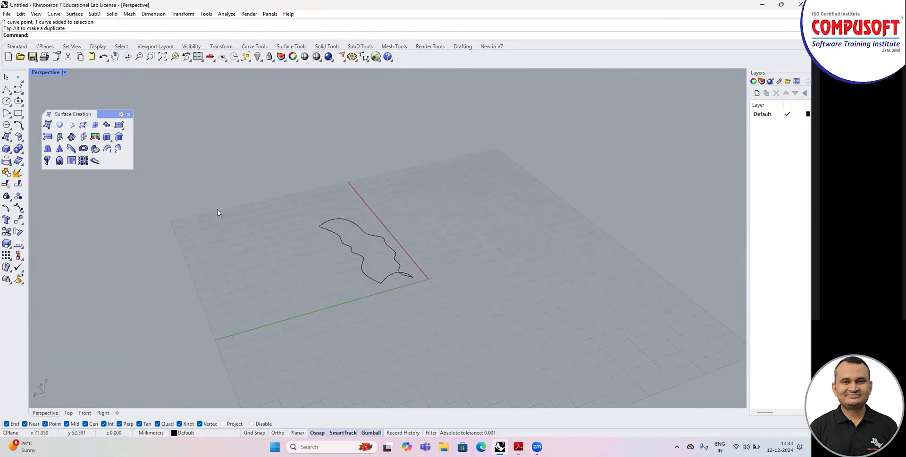
Step: Start a surface from a curve network using the four frame curves and check its preview from several angles
left_click(72, 127)
left_click_drag(283, 191, 496, 320)
key("Return")
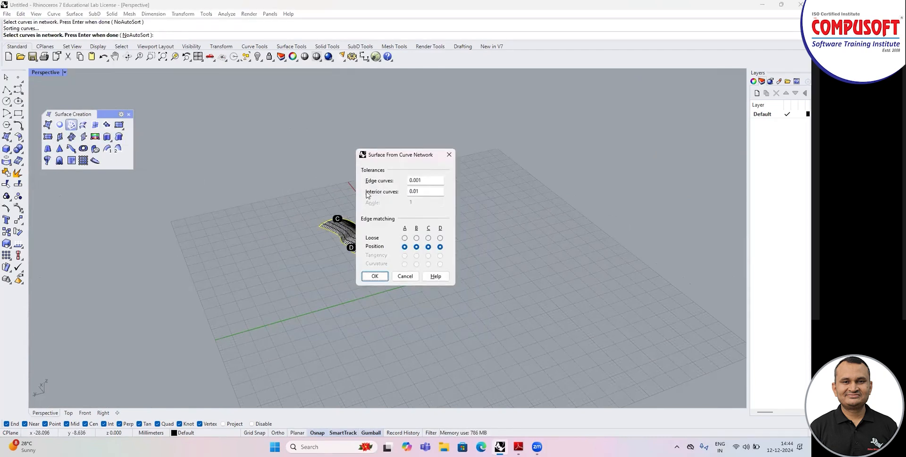
left_click_drag(384, 156, 459, 147)
scroll(376, 274, "up", 12)
right_click_drag(309, 262, 242, 267)
scroll(149, 253, "down", 7)
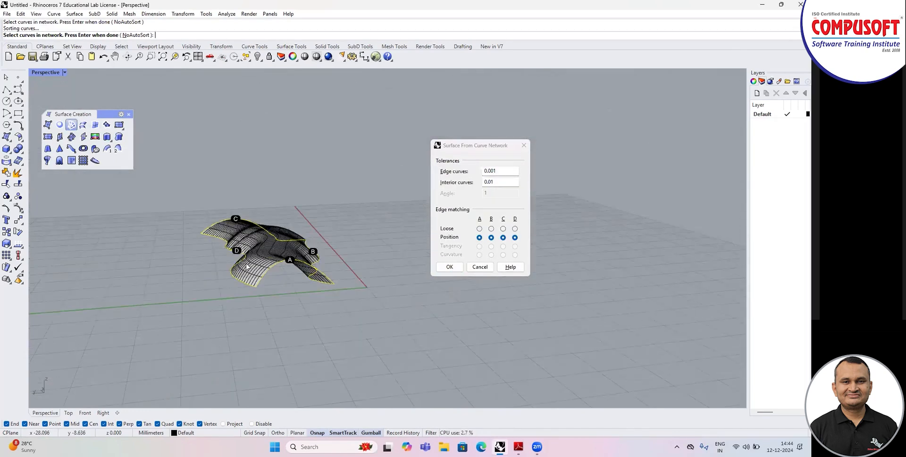
scroll(296, 278, "up", 5)
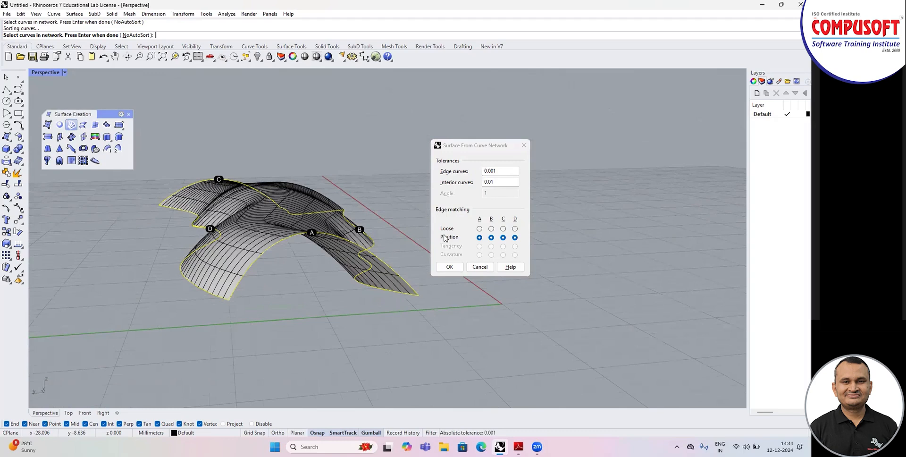
Step: Set edges A to D to Position matching and create the network surface from the four frame curves
left_click(481, 229)
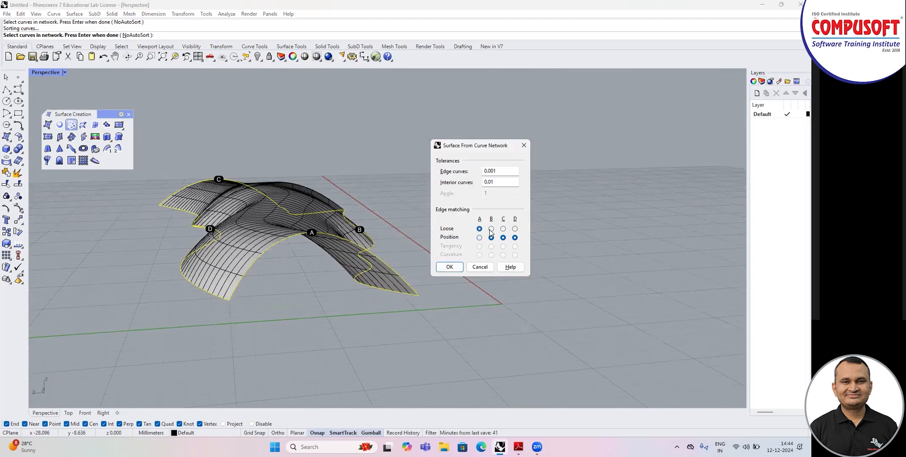
left_click(514, 229)
left_click(480, 237)
right_click_drag(395, 246, 245, 244)
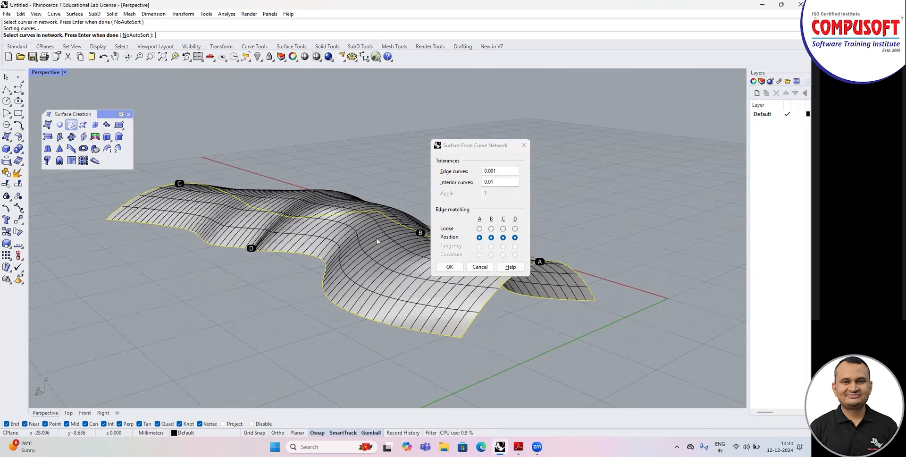
left_click(449, 267)
right_click_drag(449, 267, 338, 281)
scroll(265, 229, "down", 3)
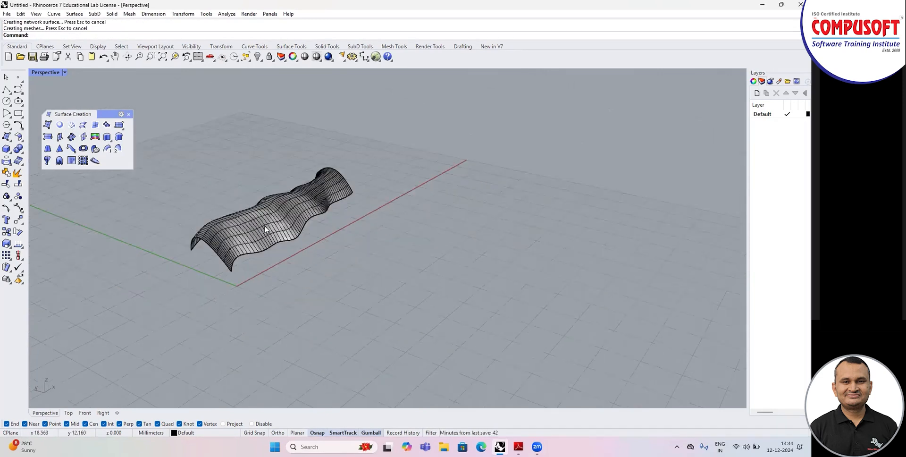
right_click_drag(280, 245, 300, 255)
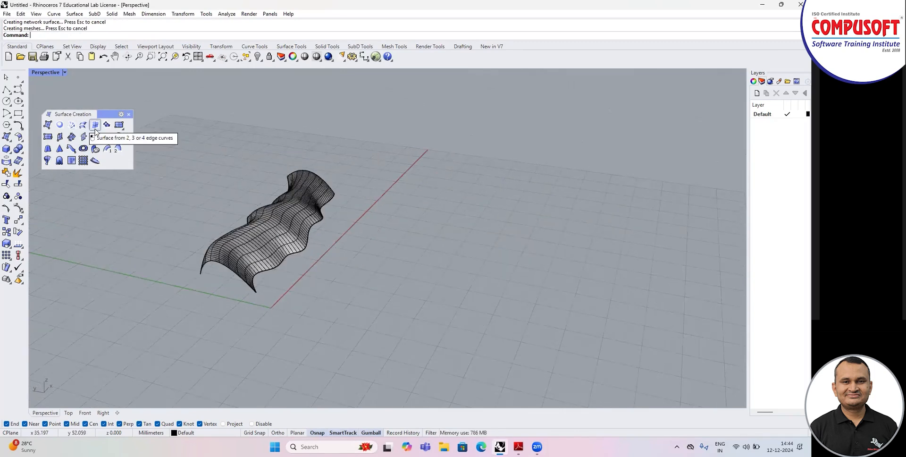
Step: Draw a wavy six-point control-point curve on the empty side of the red axis, beside the network surface
left_click(7, 90)
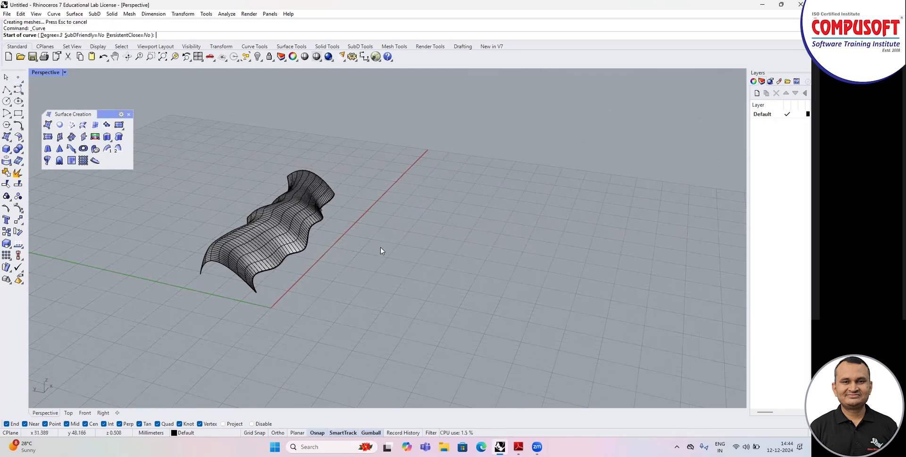
left_click(396, 215)
left_click(369, 229)
left_click(402, 245)
left_click(360, 267)
left_click(354, 303)
left_click(360, 322)
key("Return")
Step: Draw a second wavy control-point curve farther from the red axis, roughly parallel to the new one
key("Return")
left_click(507, 220)
left_click(529, 255)
left_click(489, 278)
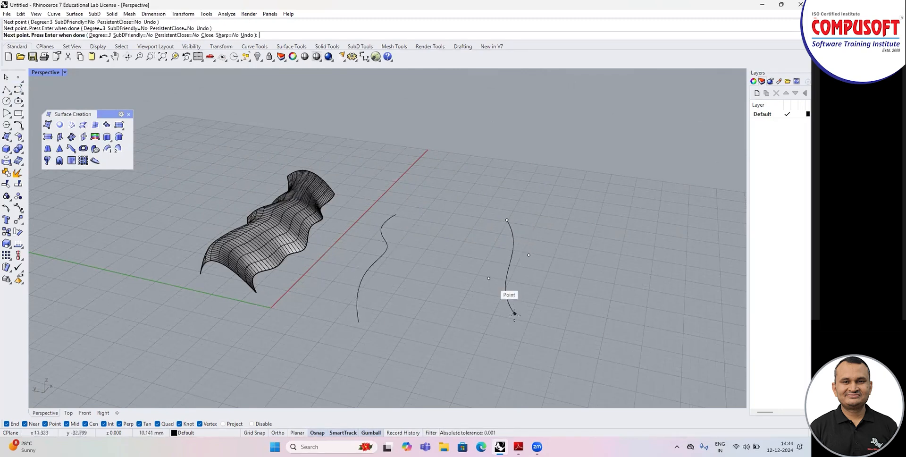
left_click(514, 314)
left_click(512, 327)
key("Return")
right_click_drag(355, 268, 369, 250)
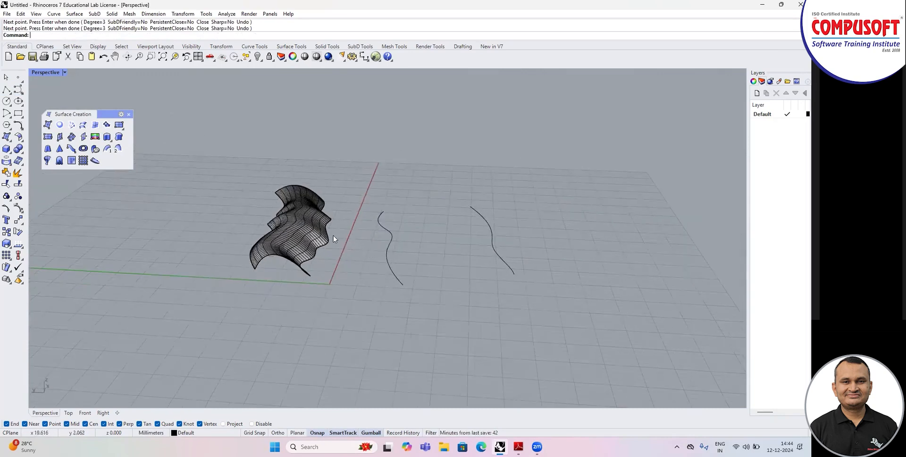
Step: Create an edge-curve surface between the two new wavy curves
left_click(95, 124)
left_click(400, 283)
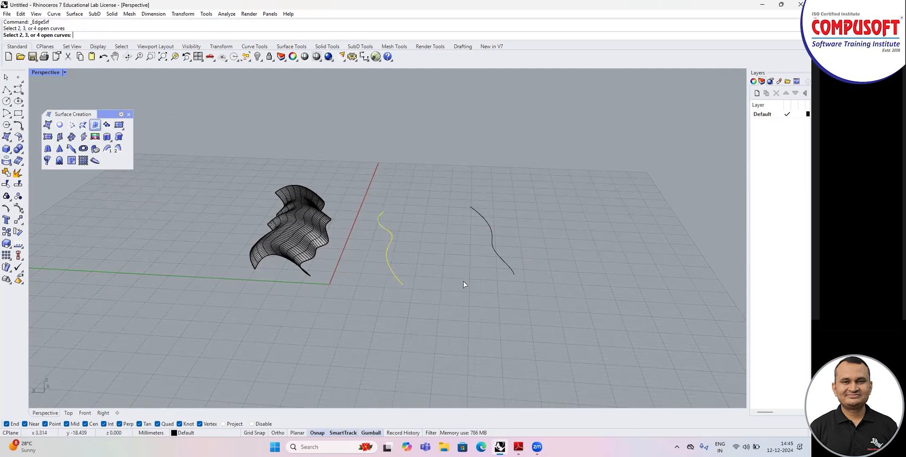
left_click(513, 272)
key("Return")
right_click_drag(513, 271, 463, 256)
Step: Delete the surface spanning the two wavy curves, keeping the curves
left_click(463, 257)
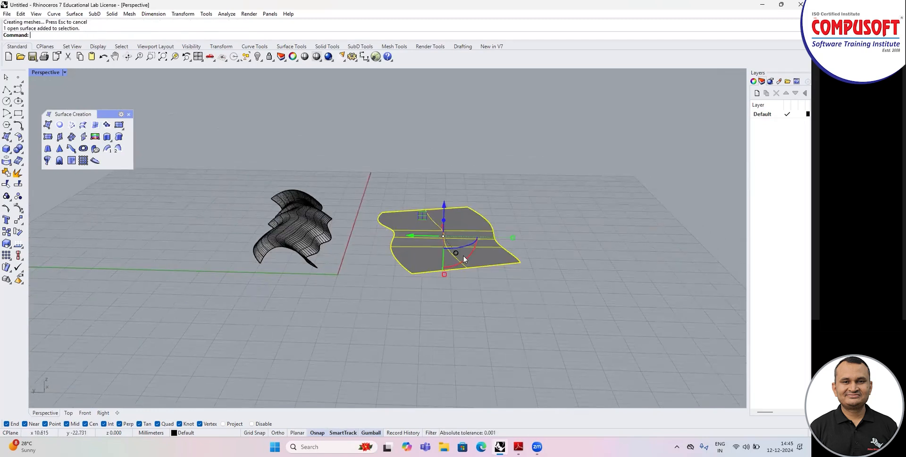
left_click_drag(531, 208, 483, 294)
key("Delete")
Step: Draw a wavy control-point curve joining the near ends of the two open curves
right_click_drag(466, 270, 415, 268)
left_click(18, 90)
scroll(404, 273, "up", 4)
left_click(359, 256)
left_click(408, 246)
left_click(484, 280)
left_click(513, 258)
key("Return")
Step: Draw a wavy control-point curve joining the far ends of the two open curves to close the frame
key("Return")
left_click(386, 168)
left_click(401, 161)
left_click(424, 191)
left_click(448, 171)
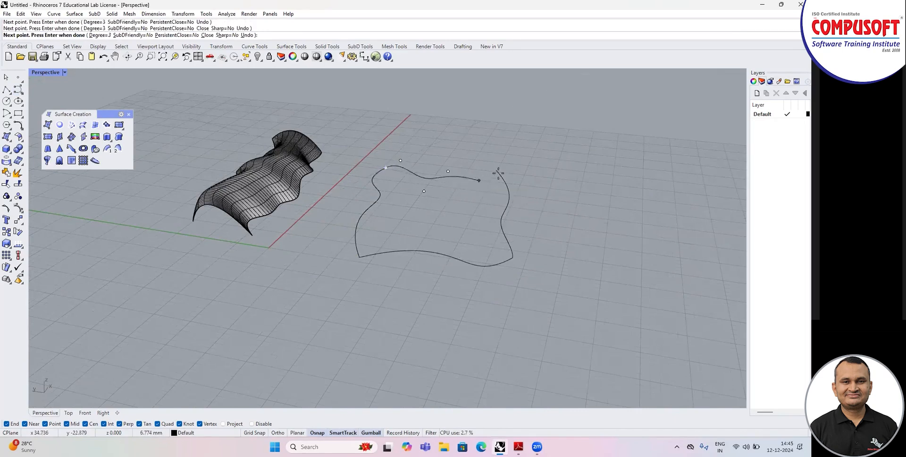
left_click(498, 168)
key("Return")
right_click_drag(498, 169, 264, 172)
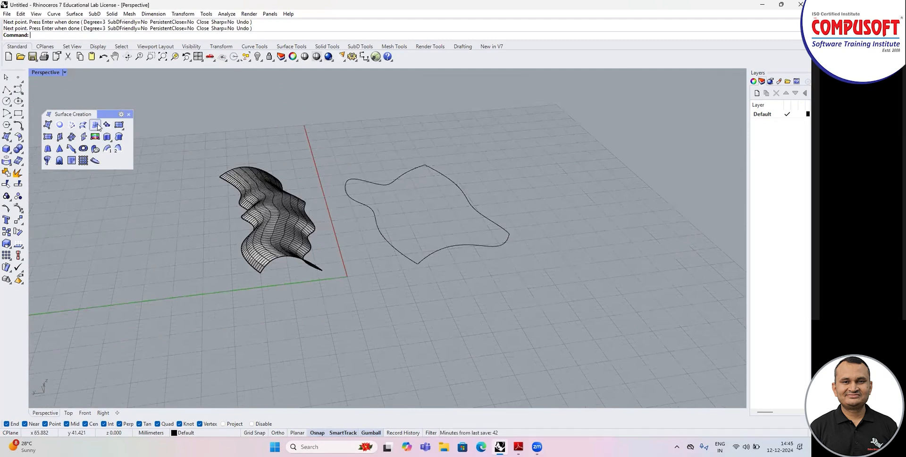
left_click(372, 183)
left_click(370, 208)
key("Escape")
Step: Create a surface from the four edge curves of the closed flat frame
left_click(94, 125)
left_click(362, 202)
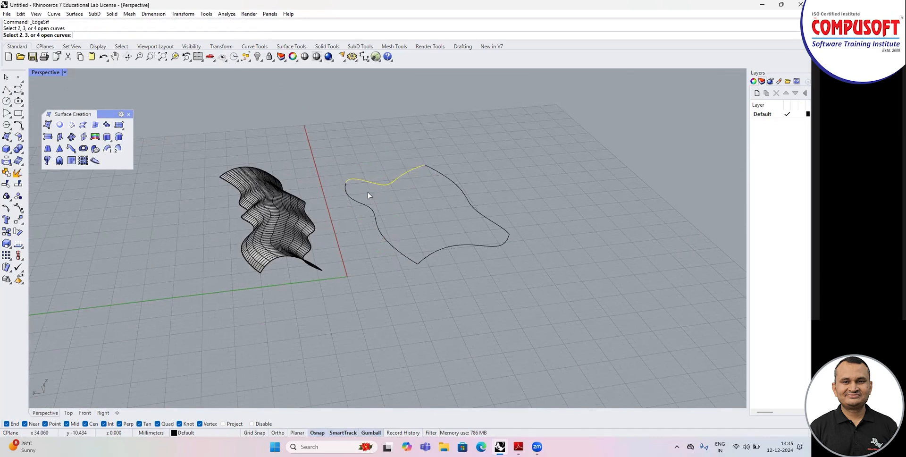
left_click(493, 223)
mouse_move(524, 271)
right_mouse_down()
mouse_move(492, 251)
mouse_move(518, 259)
right_mouse_up()
scroll(482, 233, "up", 4)
right_click_drag(482, 235, 330, 190)
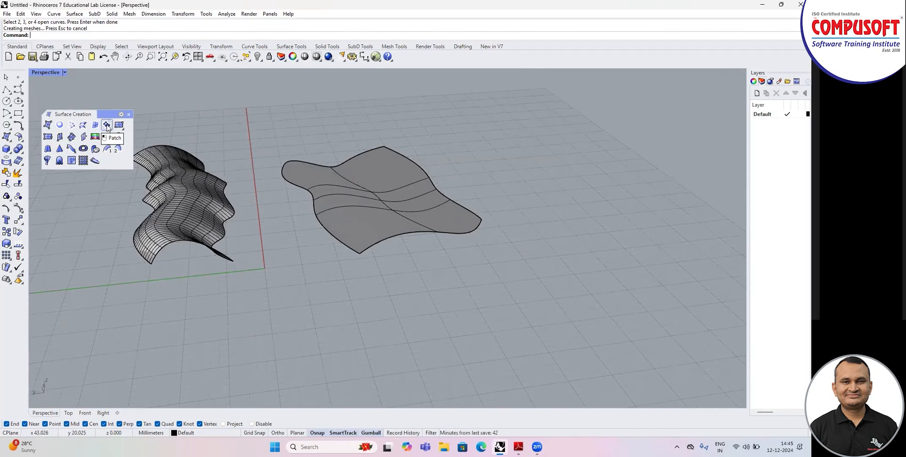
Step: Draw a small circle on the ground plane near the origin and extrude it upward into an open tube
left_click(6, 100)
left_click(291, 298)
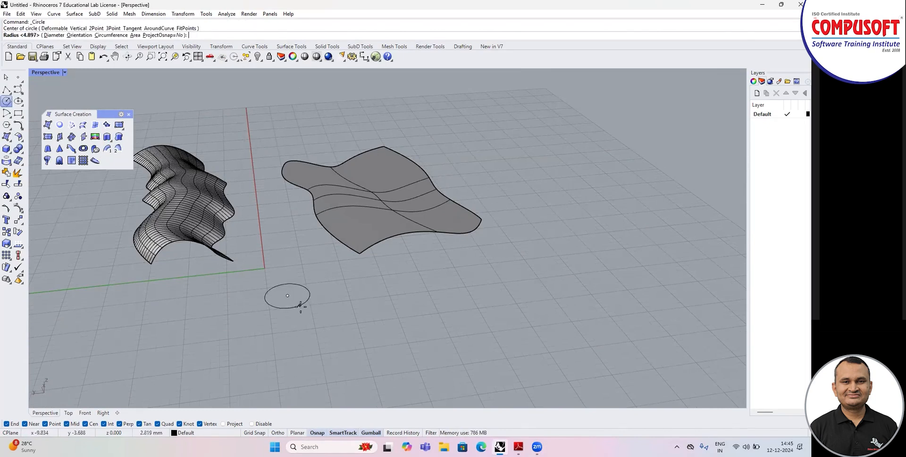
left_click(308, 300)
mouse_move(308, 300)
right_mouse_down()
mouse_move(375, 236)
mouse_move(343, 290)
right_mouse_up()
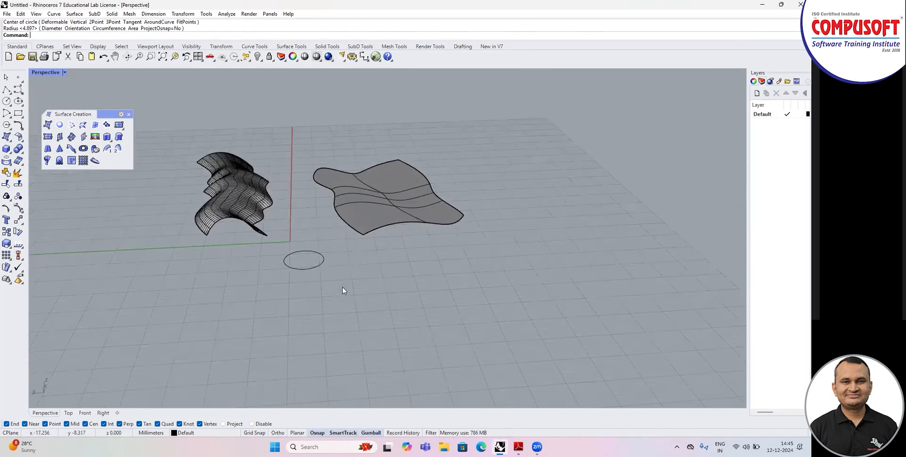
left_click(323, 259)
right_click_drag(321, 258, 304, 249)
left_click_drag(302, 245, 302, 204)
key("Escape")
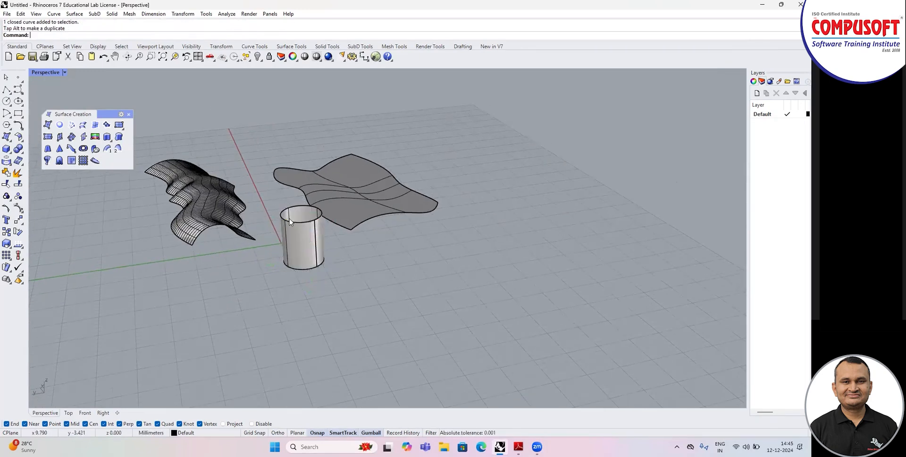
Step: Start a Patch surface on the tube's open upper edge and preview it with the default options
scroll(325, 260, "up", 5)
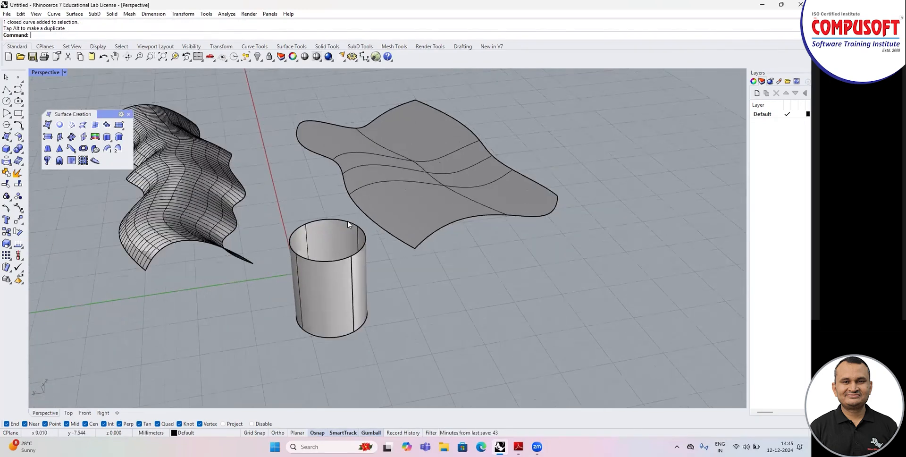
left_click(107, 125)
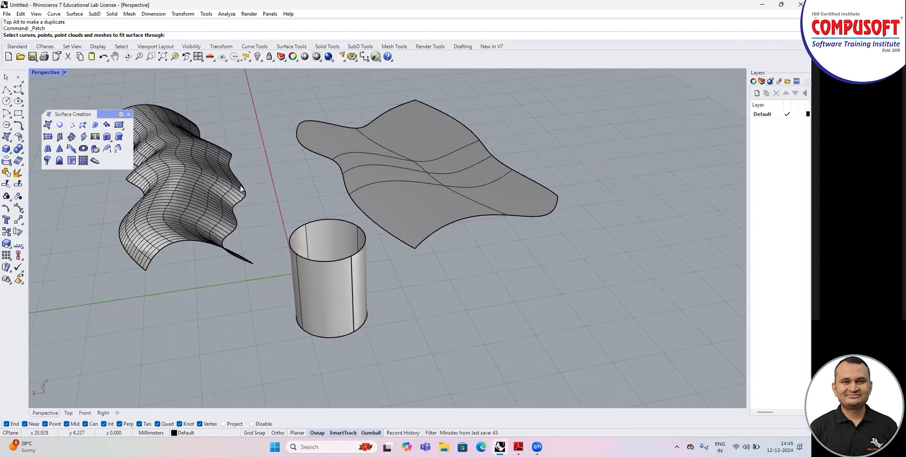
left_click(303, 228)
key("Return")
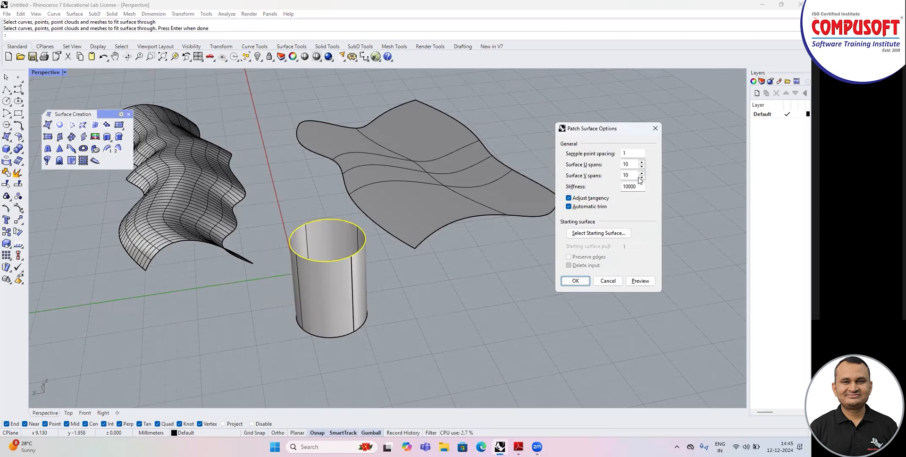
left_click(640, 280)
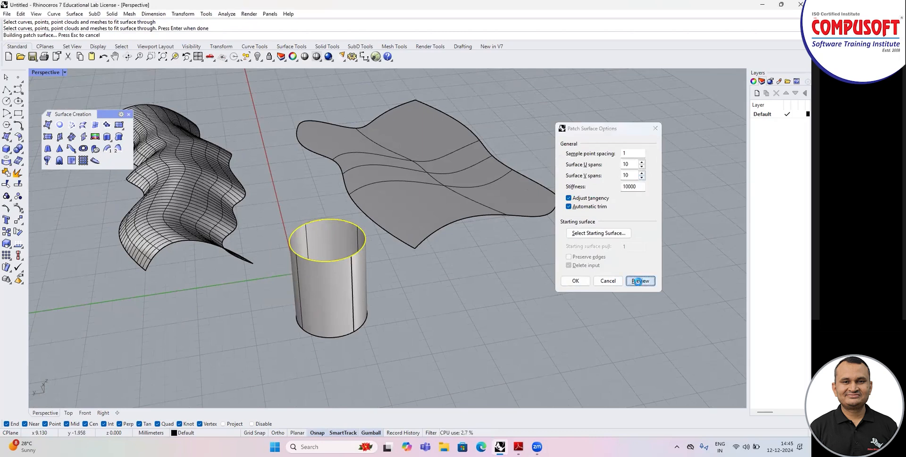
scroll(375, 255, "up", 5)
scroll(375, 255, "down", 5)
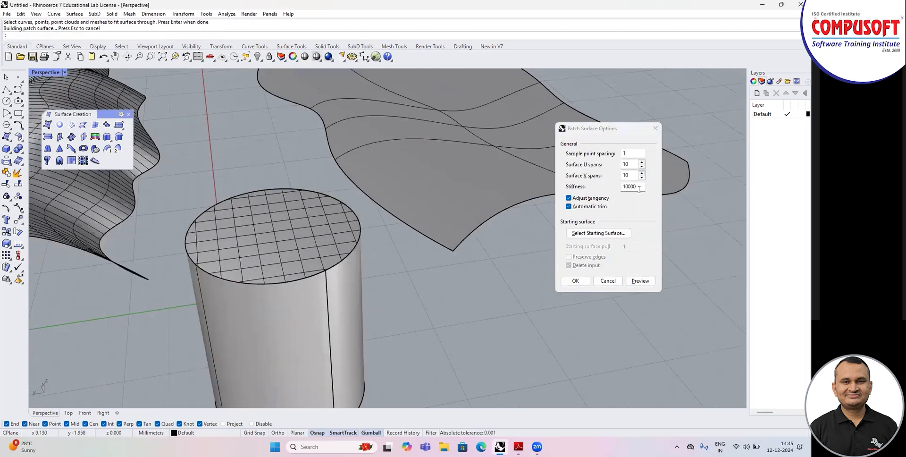
Step: Preview the tube's patch with a stiffness of 1 and with a stiffness of 20
left_click_drag(639, 189, 617, 188)
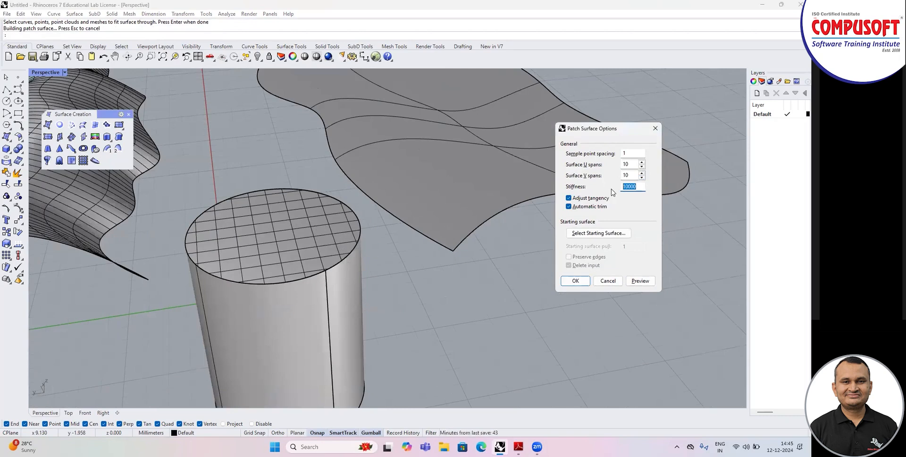
left_click(646, 283)
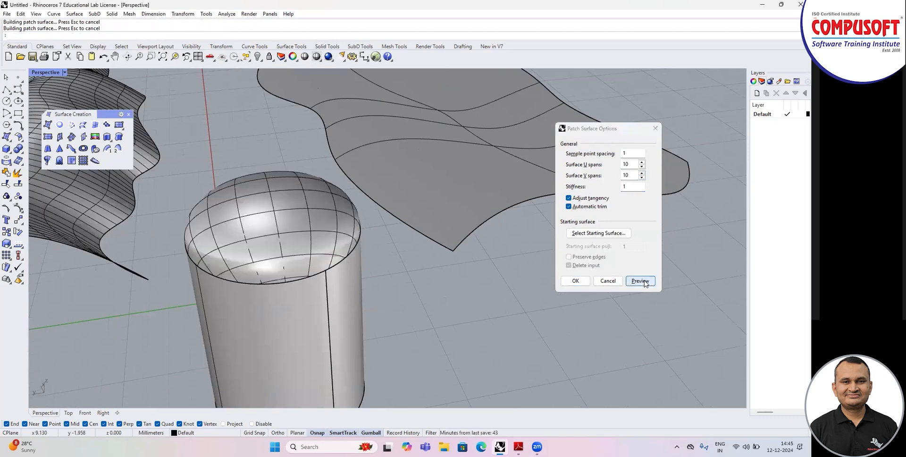
left_click_drag(634, 187, 612, 190)
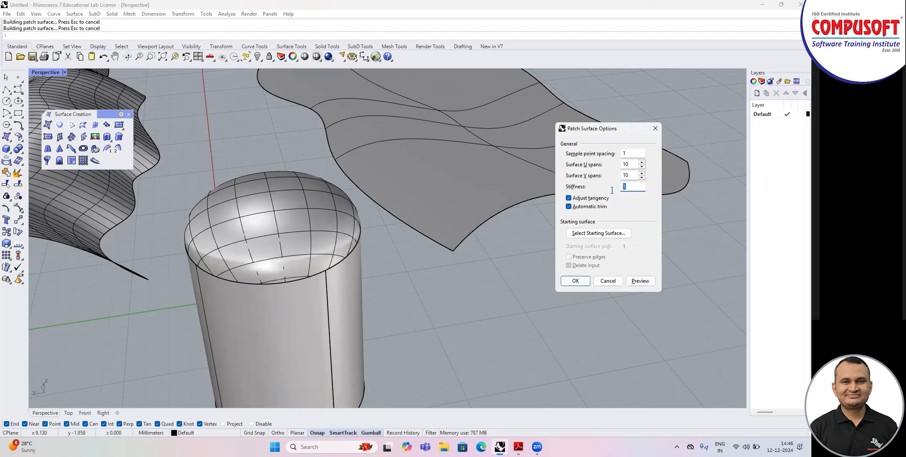
left_click(640, 281)
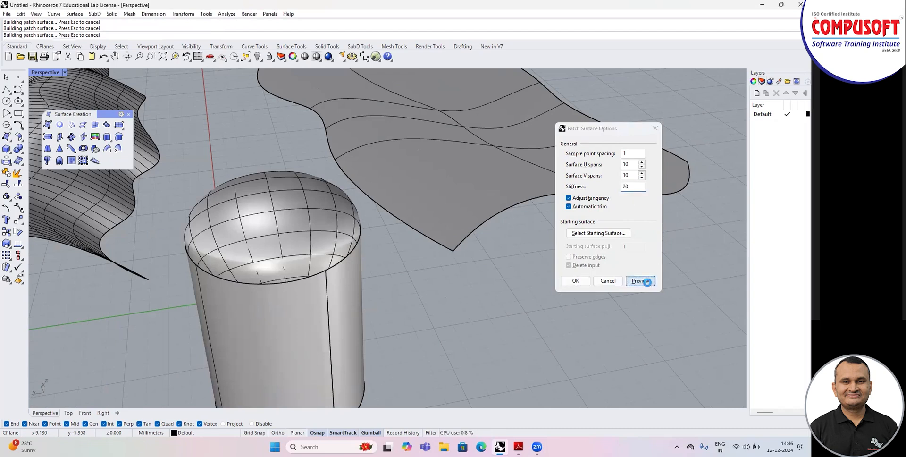
mouse_move(406, 250)
right_mouse_down()
mouse_move(409, 270)
mouse_move(402, 247)
mouse_move(412, 257)
right_mouse_up()
scroll(409, 271, "down", 4)
scroll(347, 243, "up", 4)
scroll(390, 268, "up", 5)
scroll(387, 268, "down", 3)
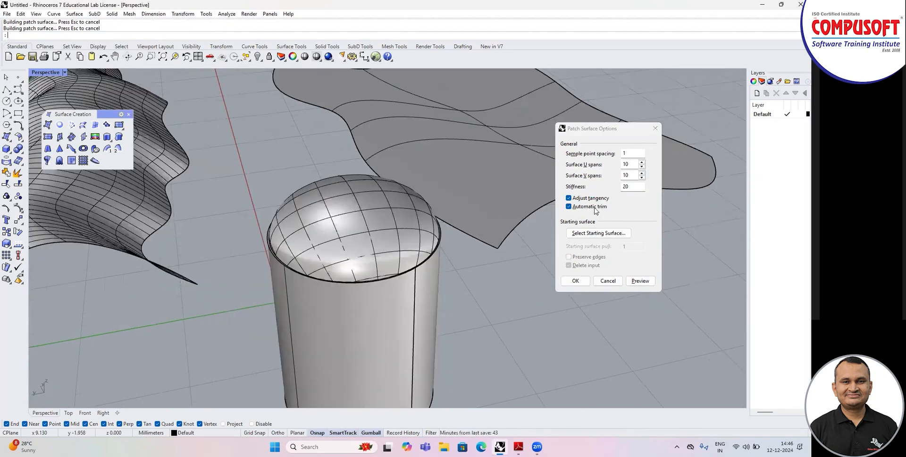
Step: Preview the patch with a stiffness of 5, and cancel the Patch operation
double_click(628, 188)
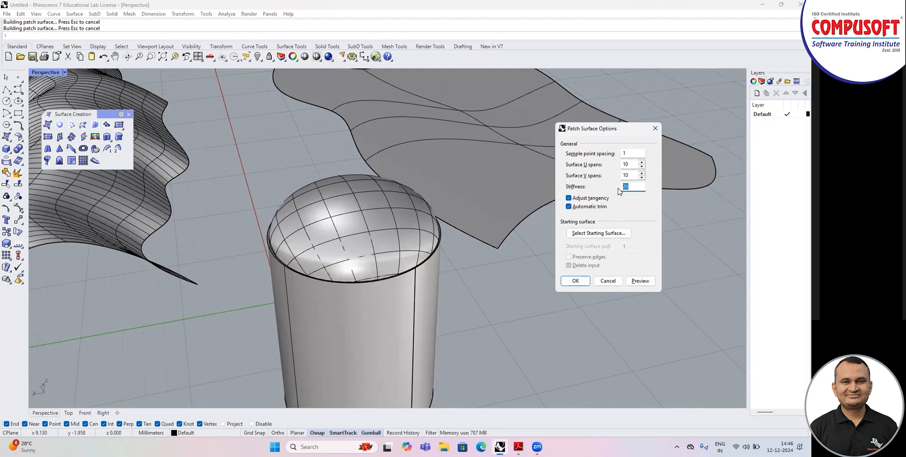
left_click(640, 281)
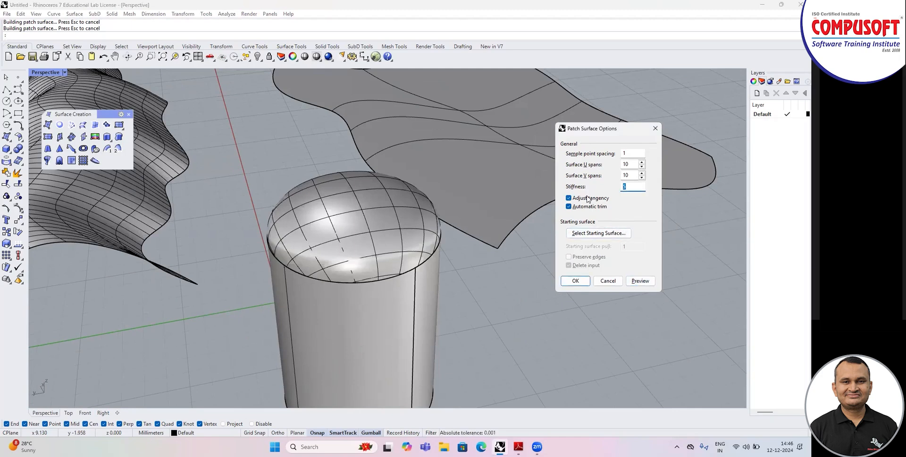
left_click(608, 280)
scroll(553, 293, "down", 5)
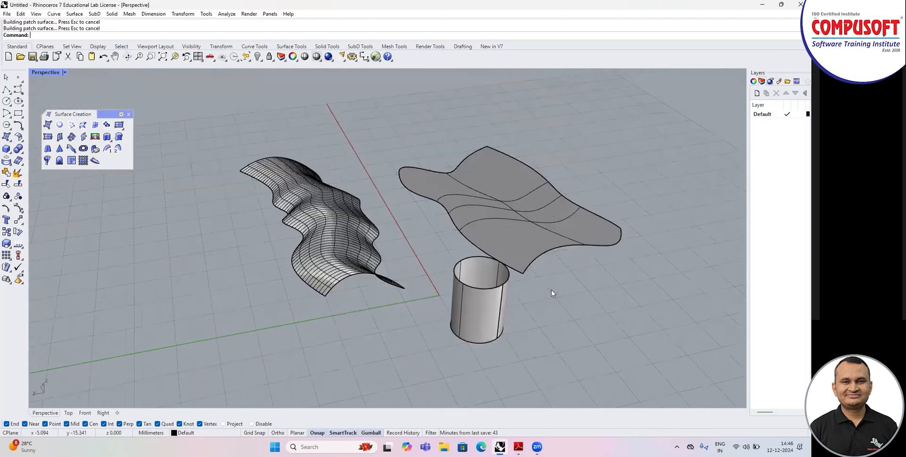
scroll(422, 252, "up", 6)
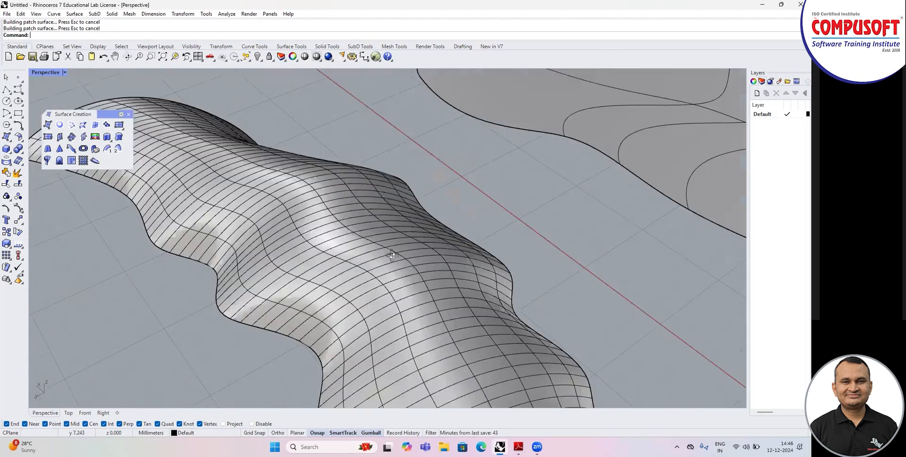
left_click(22, 94)
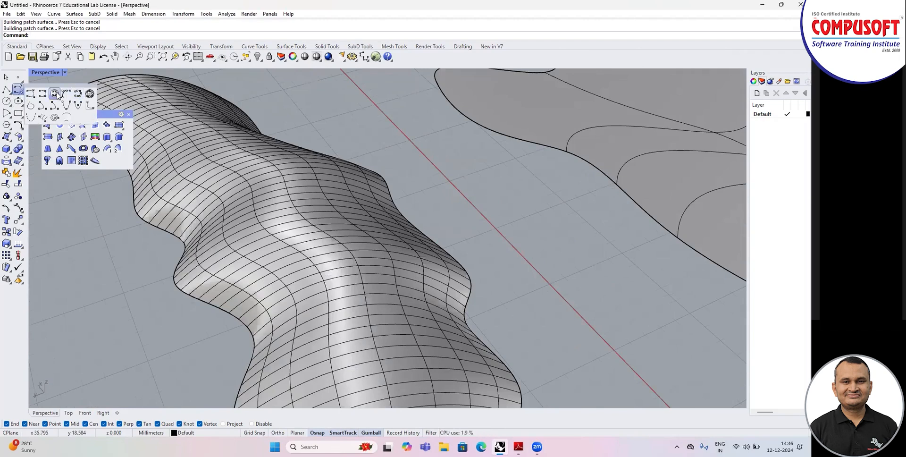
scroll(374, 215, "down", 7)
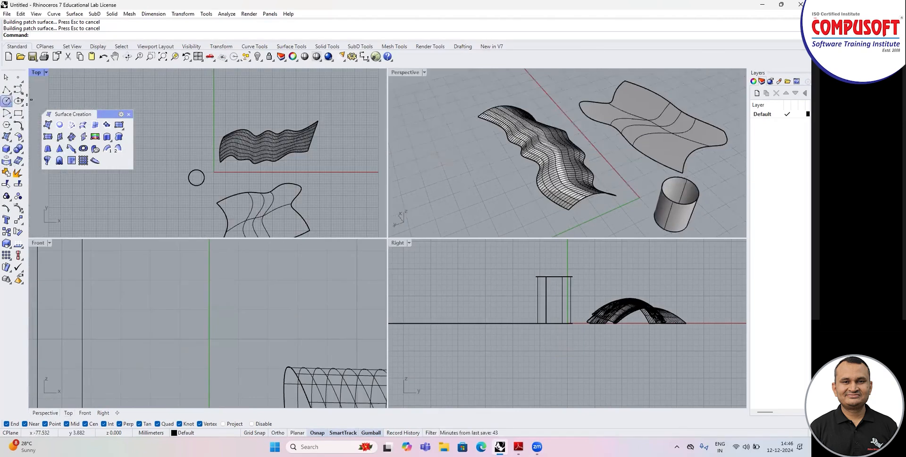
Step: Draw a circle beside the wavy meshed surface in the Top view and move it over the surface's middle
left_click(6, 100)
scroll(271, 123, "up", 4)
left_click(256, 105)
left_click(269, 114)
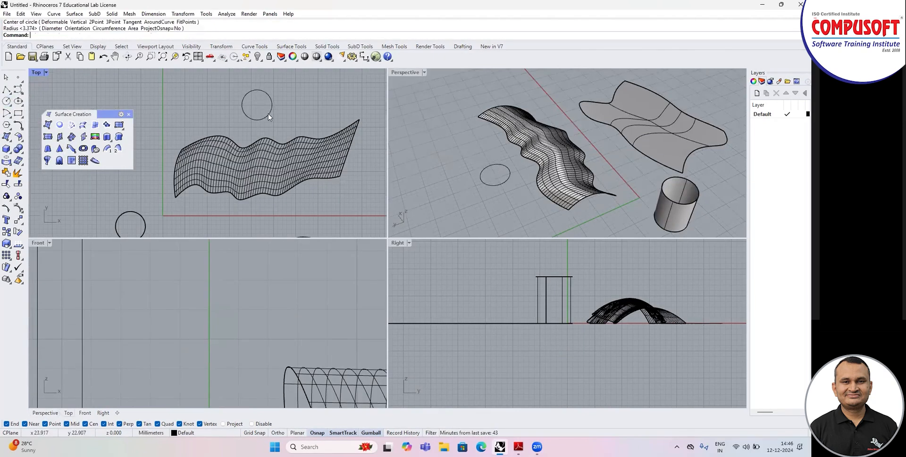
left_click(269, 115)
scroll(316, 107, "down", 4)
left_click_drag(280, 91, 289, 115)
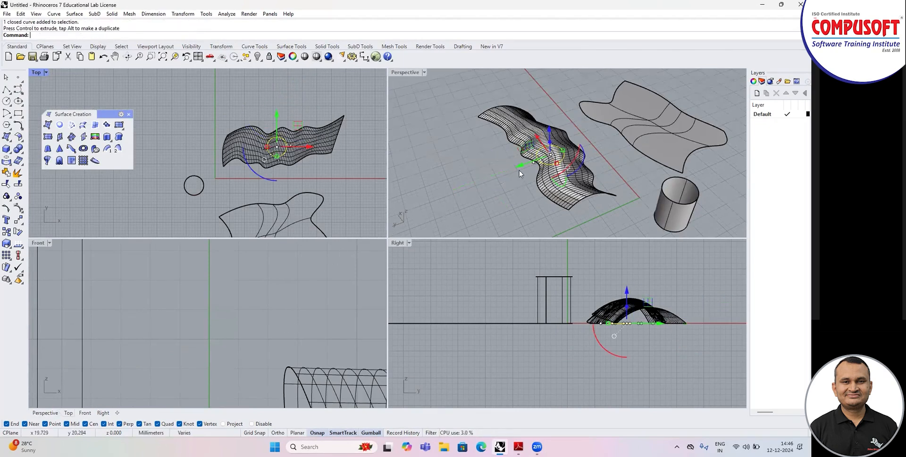
Step: Raise the circle vertically so it sits well above the wavy surface, and deselect it
right_click_drag(474, 178, 514, 154)
scroll(512, 154, "up", 3)
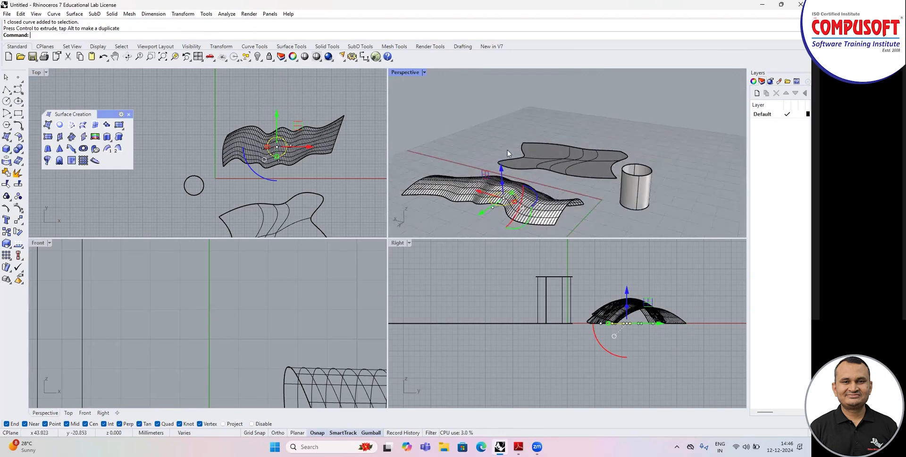
left_click_drag(502, 169, 498, 115)
left_click(564, 139)
right_click_drag(566, 148, 475, 167)
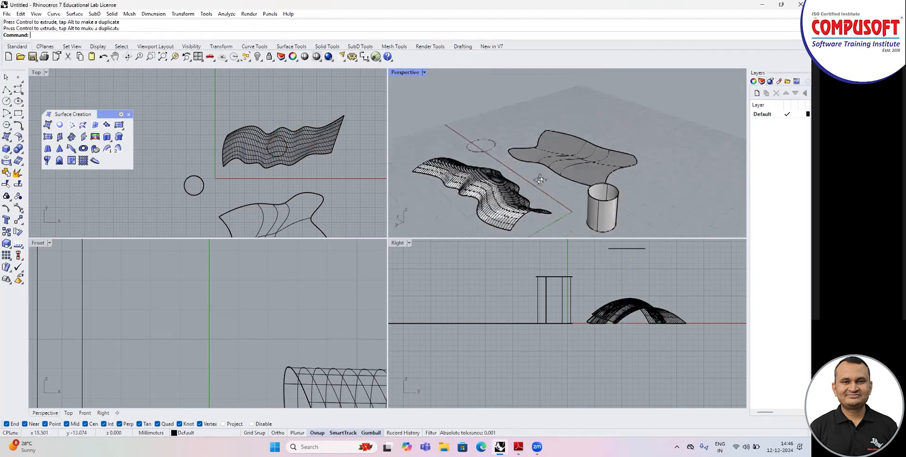
Step: Maximize the Perspective view and project the raised circle onto the wavy surface
scroll(475, 167, "up", 2)
scroll(475, 167, "up", 2)
scroll(519, 186, "up", 2)
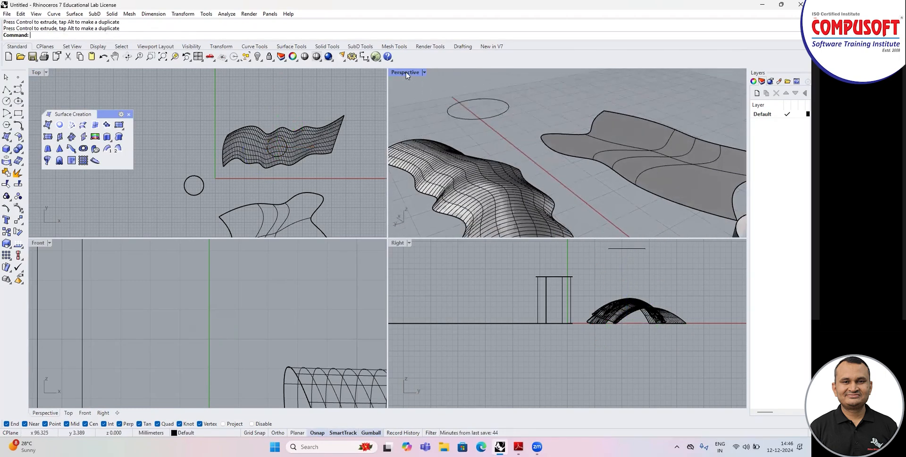
key("ctrl+m")
scroll(517, 137, "down", 5)
scroll(467, 170, "up", 3)
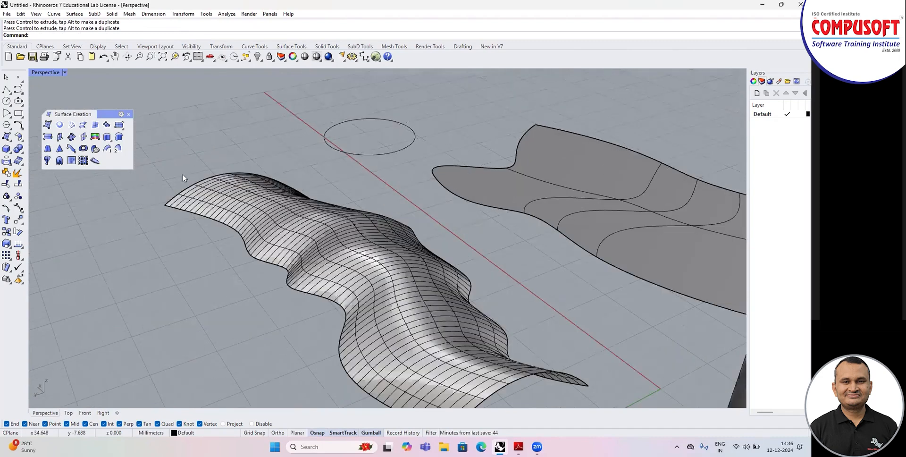
left_click(6, 162)
left_click(370, 155)
key("Return")
left_click(370, 227)
key("Return")
mouse_move(369, 228)
right_mouse_down()
mouse_move(398, 287)
mouse_move(385, 262)
mouse_move(407, 268)
right_mouse_up()
key("Escape")
scroll(386, 256, "up", 5)
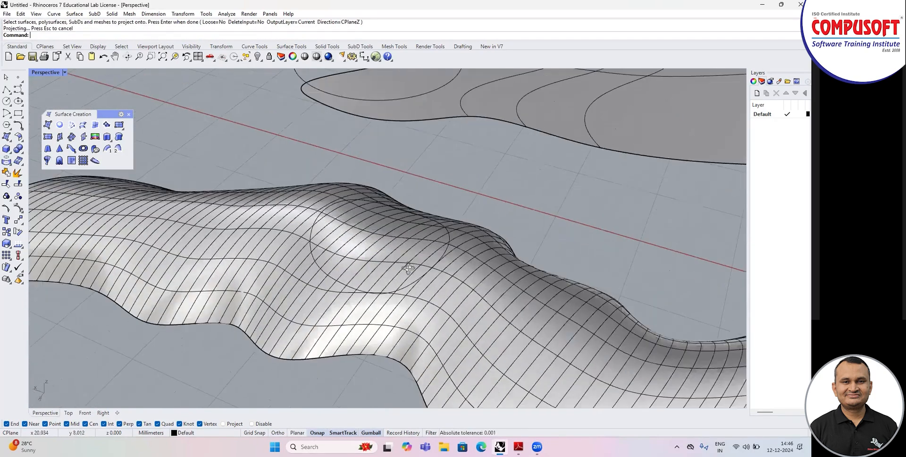
Step: Preview a Patch surface from the projected circle alone with the default options, and cancel it
left_click(107, 125)
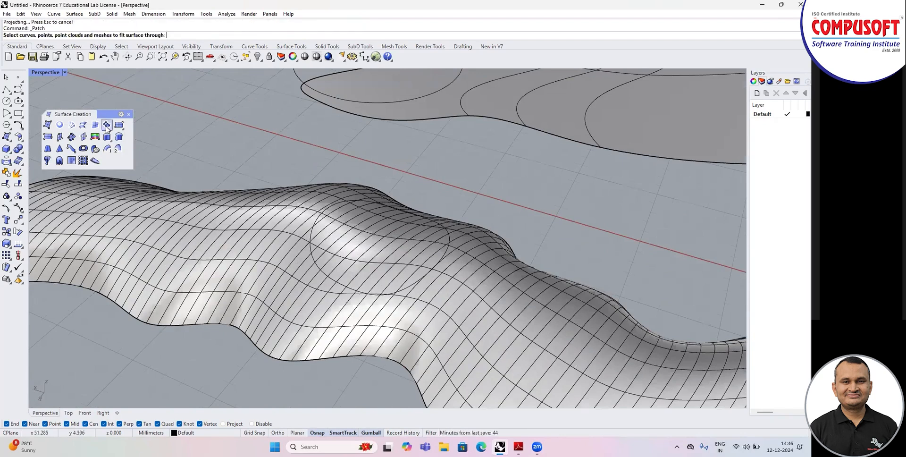
left_click(310, 248)
key("Return")
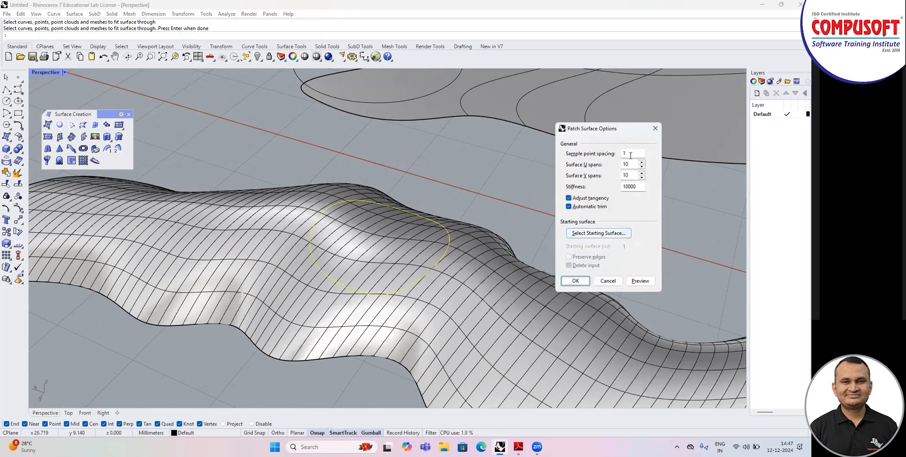
left_click(649, 282)
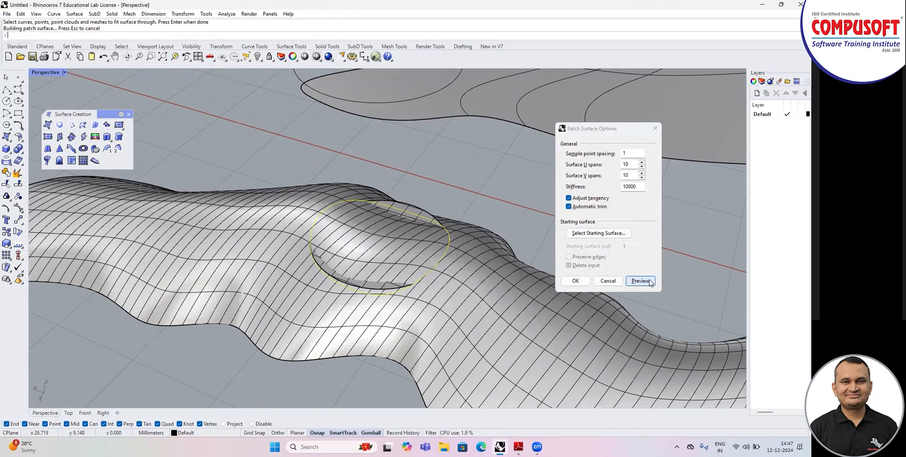
left_click(605, 278)
scroll(393, 246, "up", 3)
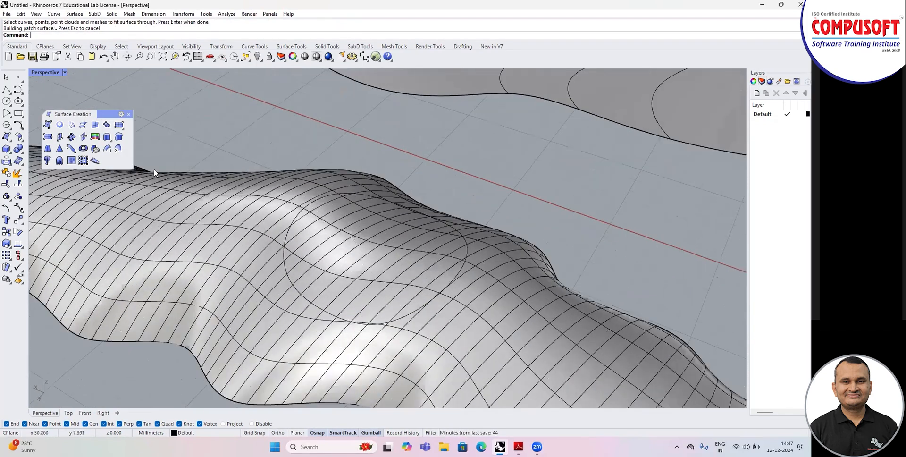
Step: Draw an interpolated curve on the wavy surface, crossing the projected circle from one side to the other
left_click(18, 89)
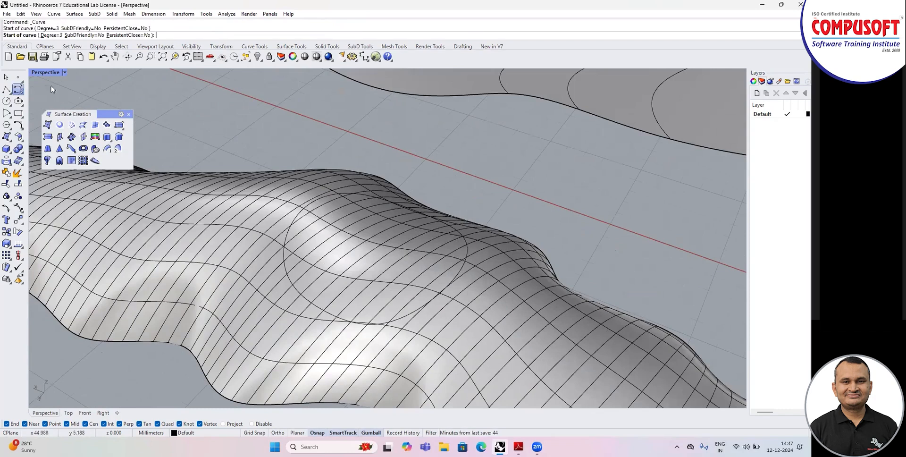
key("Escape")
left_click(22, 81)
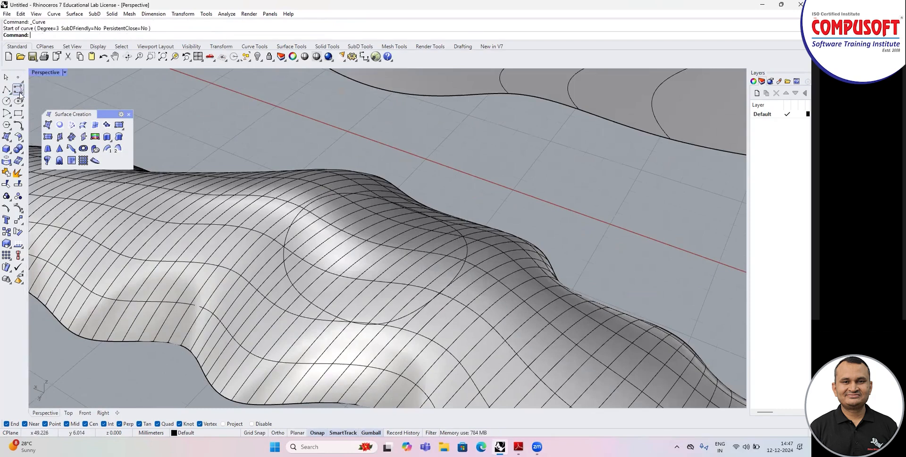
left_click(22, 92)
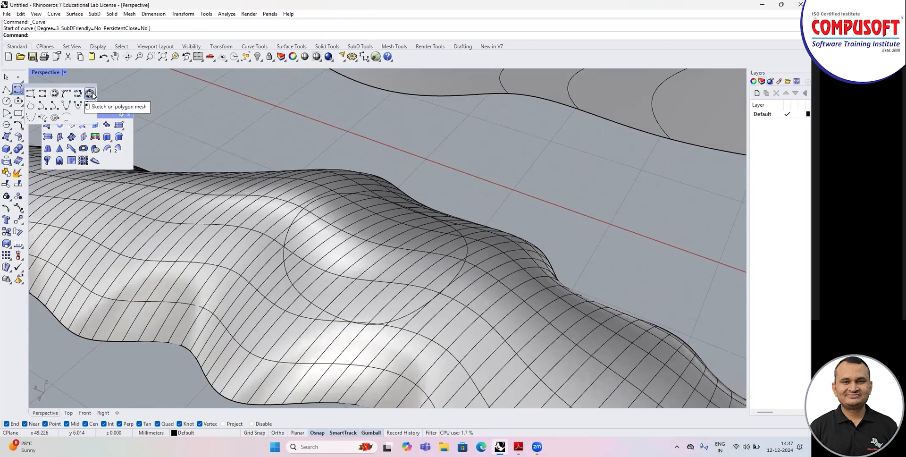
left_click(54, 94)
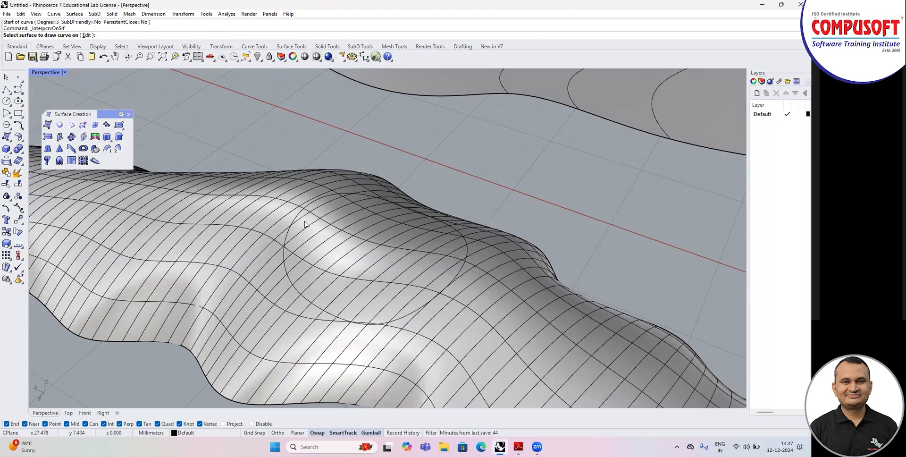
left_click(304, 221)
scroll(306, 222, "up", 3)
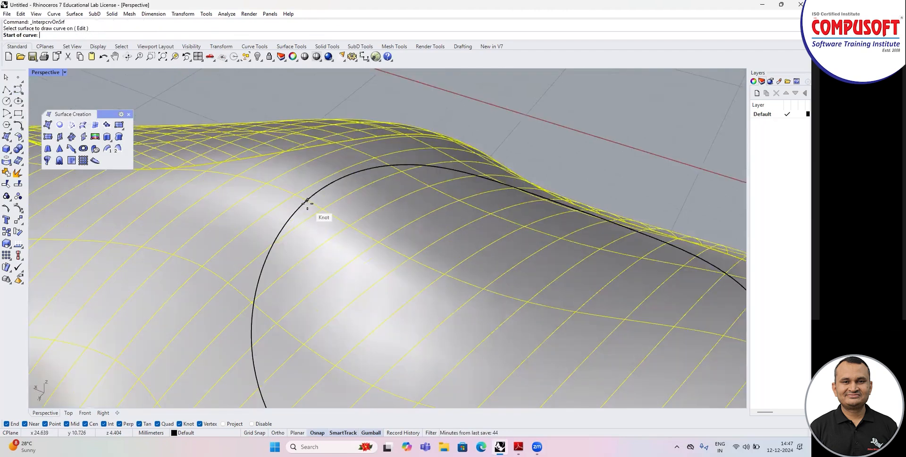
left_click(306, 202)
scroll(306, 202, "down", 3)
left_click(384, 238)
left_click(463, 255)
right_click(462, 258)
Step: Draw a second interpolated curve on the surface across the projected circle, crossing the first curve
right_click(457, 234)
right_click_drag(457, 234, 364, 229)
left_click(363, 230)
left_click(368, 225)
left_click(315, 239)
left_click(243, 249)
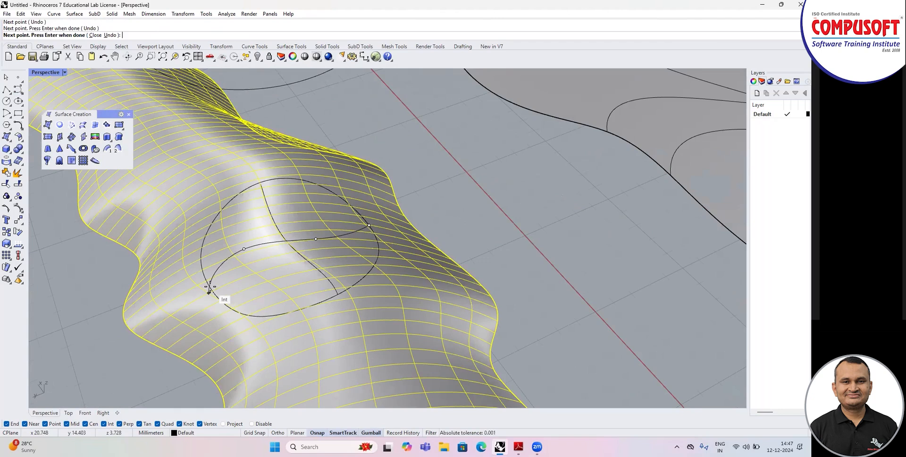
left_click(210, 284)
right_click(233, 286)
right_click_drag(312, 281, 184, 80)
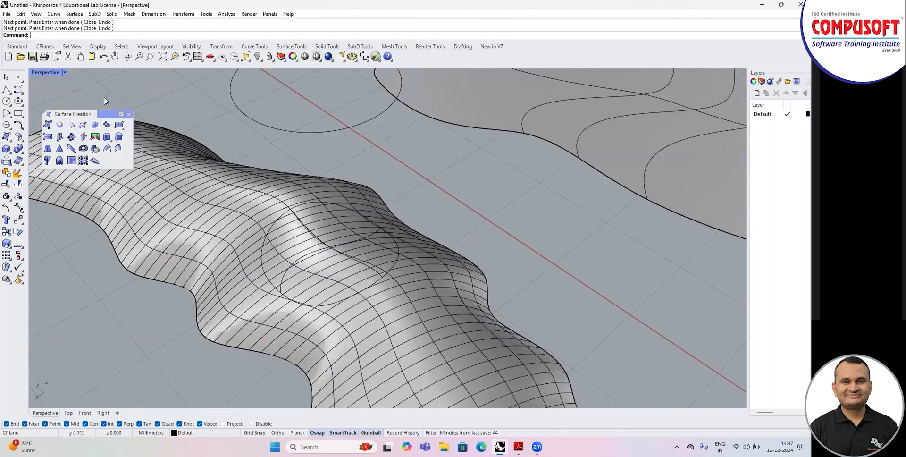
Step: Start a Patch surface from the projected circle and both crossing curves, and preview it with the default options
left_click(107, 126)
scroll(298, 230, "up", 2)
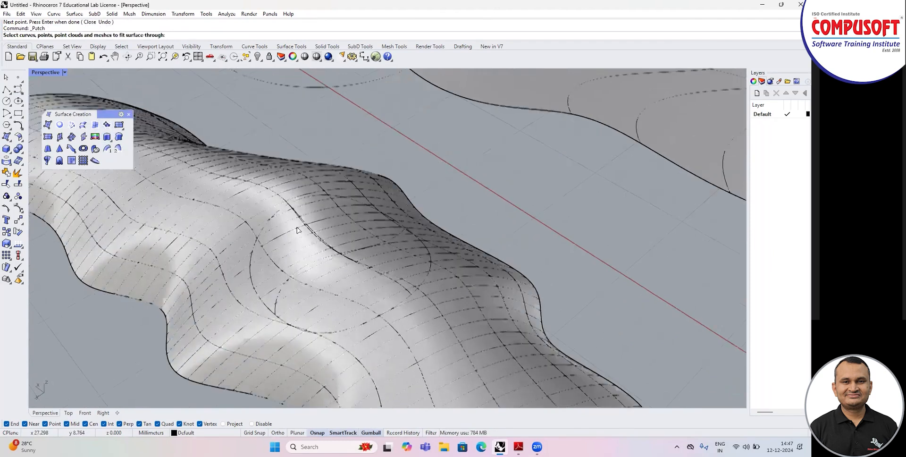
left_click(278, 213)
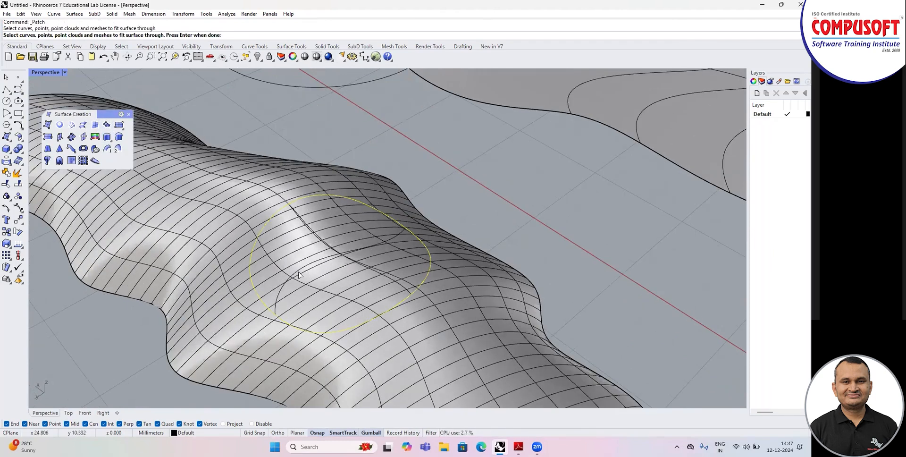
left_click(282, 287)
scroll(401, 284, "up", 2)
key("Return")
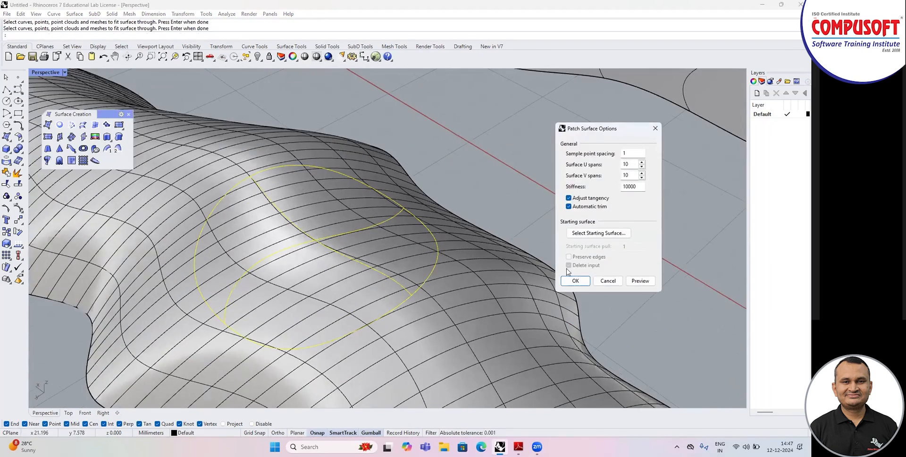
left_click(641, 280)
right_click_drag(399, 252, 549, 252)
Step: Preview the patch with a stiffness of 5 and with a stiffness of 20
left_click(624, 195)
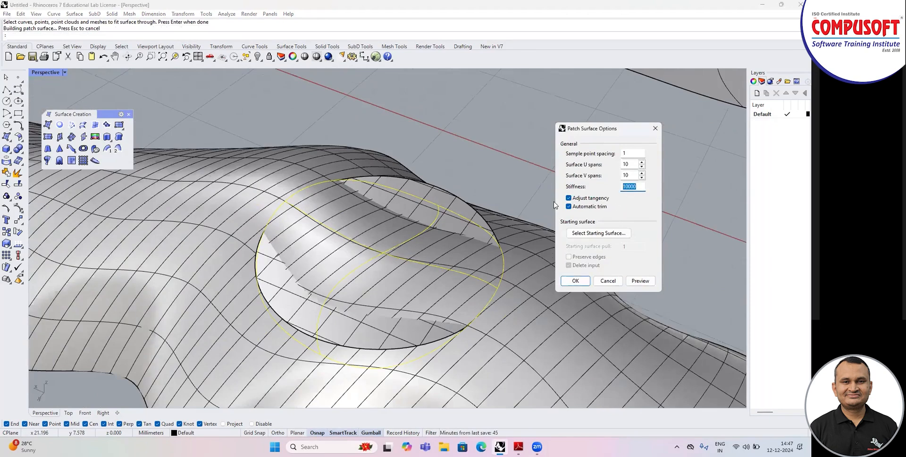
type("5")
left_click(640, 280)
right_click_drag(506, 275, 431, 258)
double_click(633, 187)
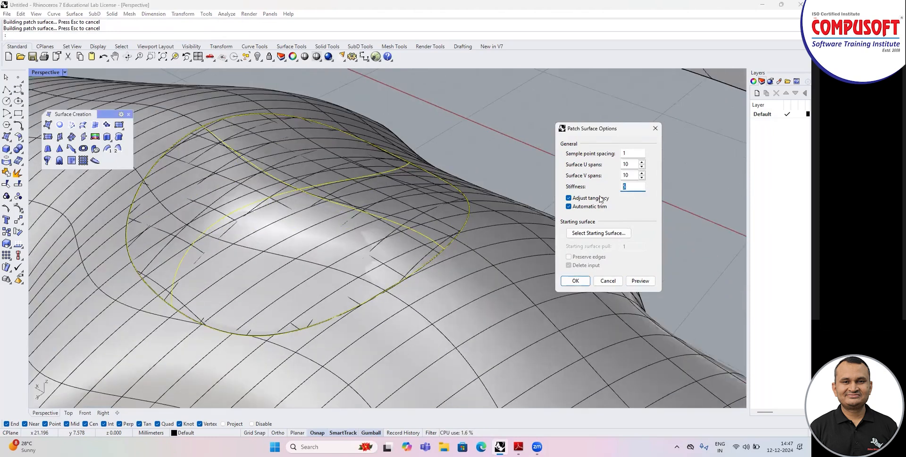
type("20")
left_click(640, 280)
right_click_drag(426, 242, 589, 212)
Step: Set the patch's stiffness to 15 and its U and V spans to 15, and create the surface
double_click(632, 187)
type("15")
left_click(640, 281)
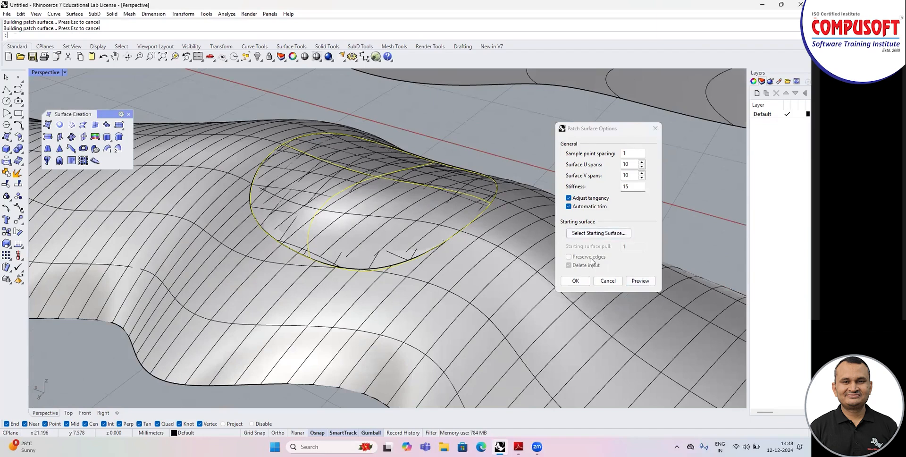
double_click(631, 165)
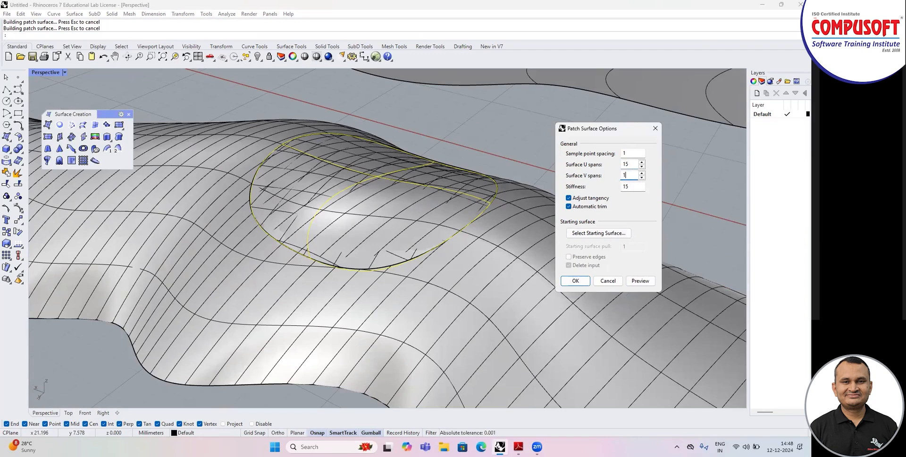
left_click(641, 281)
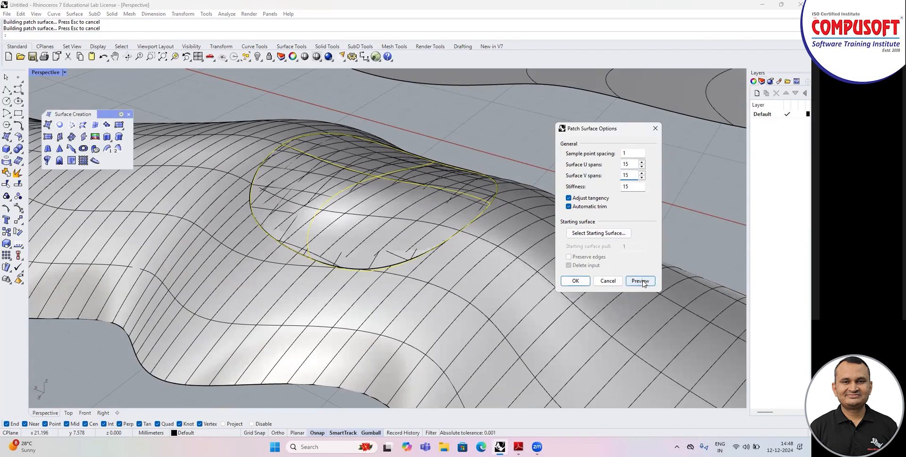
left_click(575, 281)
Step: Select the new patch surface, raise it above the wavy surface, and deselect it
left_click(345, 191)
left_click(385, 212)
left_click(295, 235)
left_click(325, 257)
right_click_drag(326, 243, 336, 157)
left_click_drag(349, 184, 349, 158)
key("Escape")
Step: Split the wavy surface with the projected circle and delete the piece inside it
right_click_drag(349, 158, 322, 255)
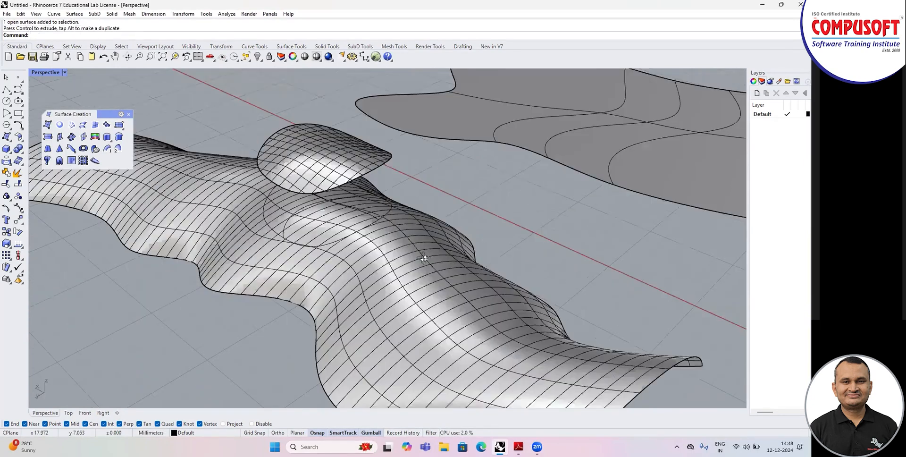
scroll(322, 254, "up", 3)
scroll(326, 259, "up", 1)
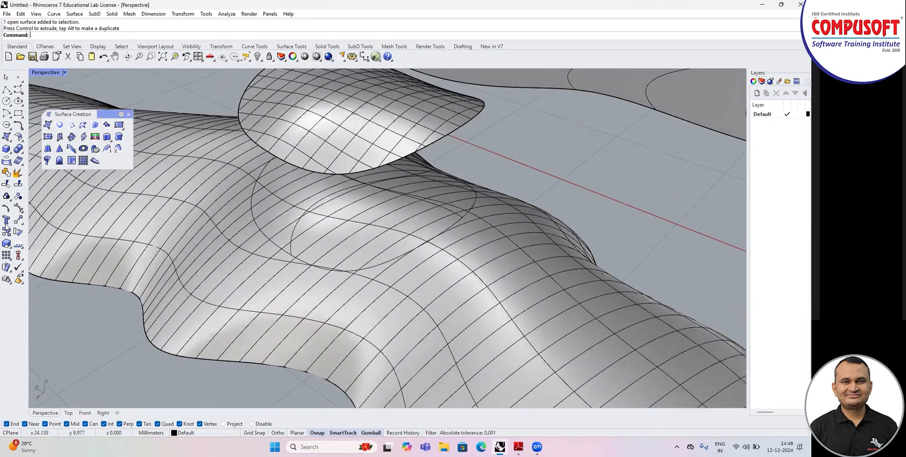
left_click(18, 196)
scroll(259, 245, "up", 1)
left_click(271, 238)
key("Return")
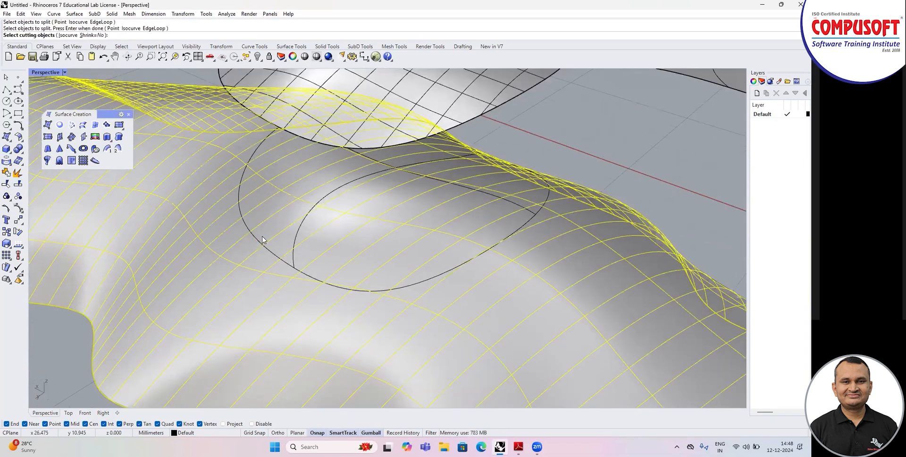
left_click(263, 240)
key("Return")
left_click(281, 230)
key("Delete")
Step: Move the patch surface down so it hovers closer above the hole in the wavy surface
right_click_drag(280, 230, 348, 233)
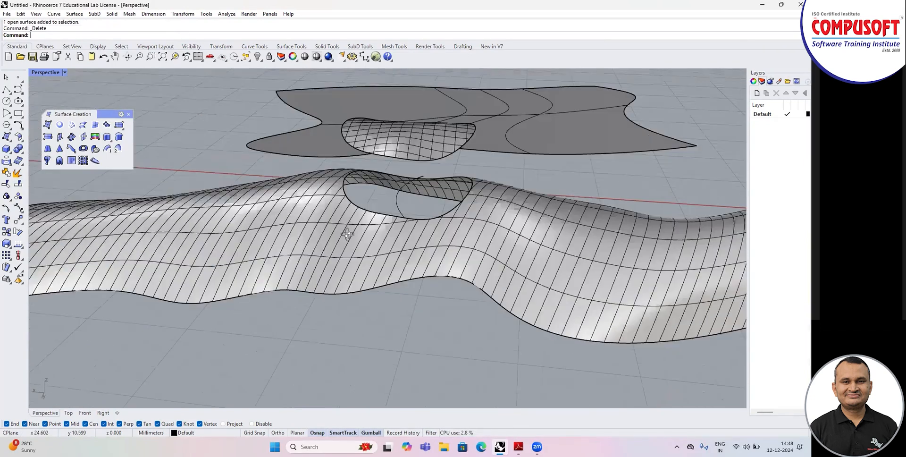
left_click(388, 154)
left_click_drag(408, 120, 471, 194)
right_click_drag(471, 194, 436, 199)
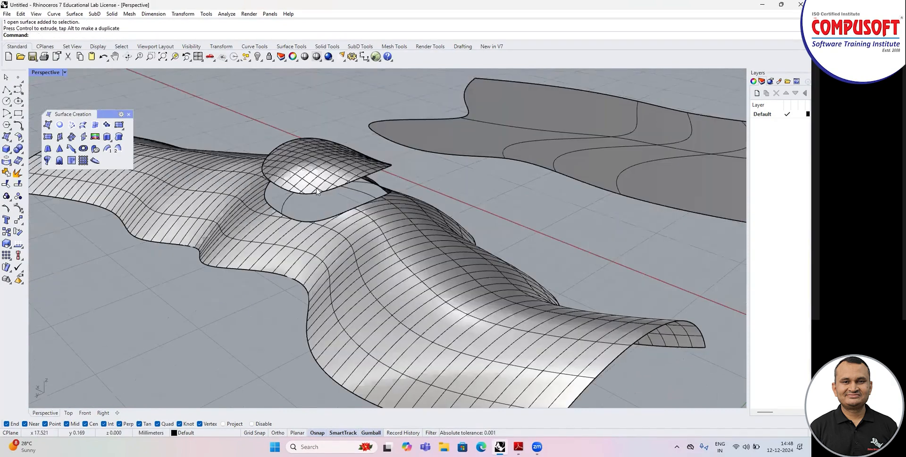
Step: Begin a Blend Surface with chained edges between the wavy surface's hole rim and the hovering patch's rim, accepting the seam points
scroll(316, 190, "up", 3)
scroll(321, 191, "up", 1)
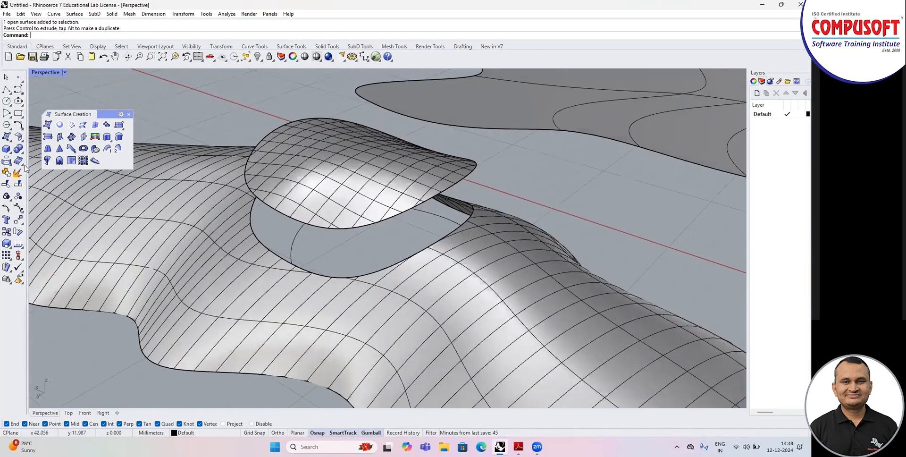
left_click(74, 13)
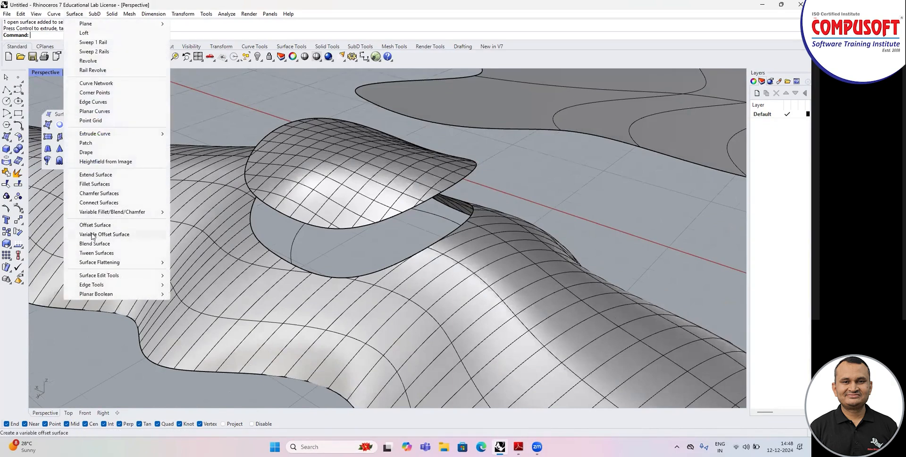
left_click(94, 244)
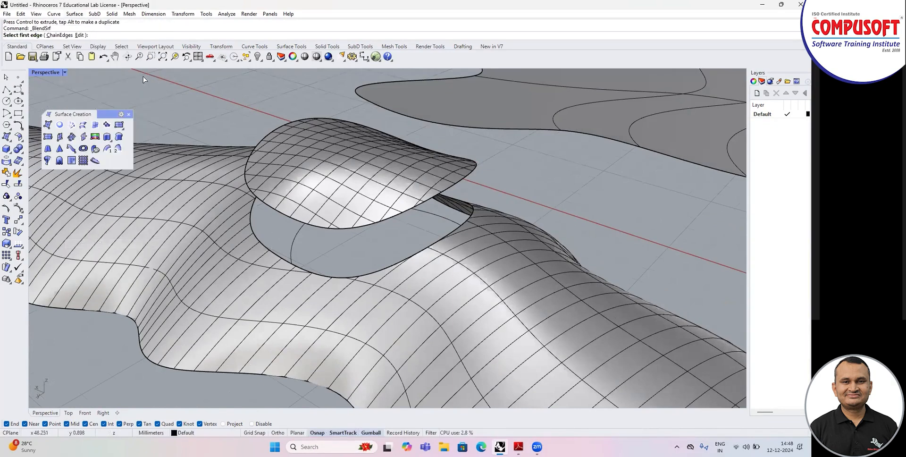
left_click(60, 35)
left_click(265, 243)
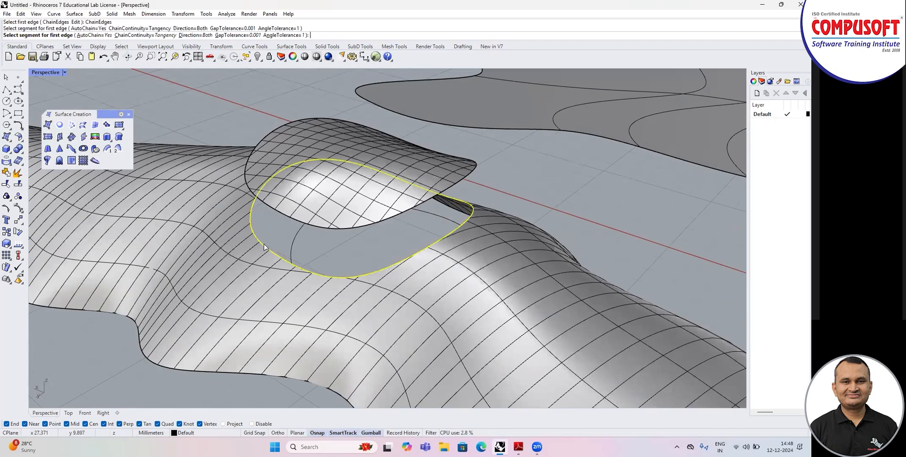
left_click(285, 213)
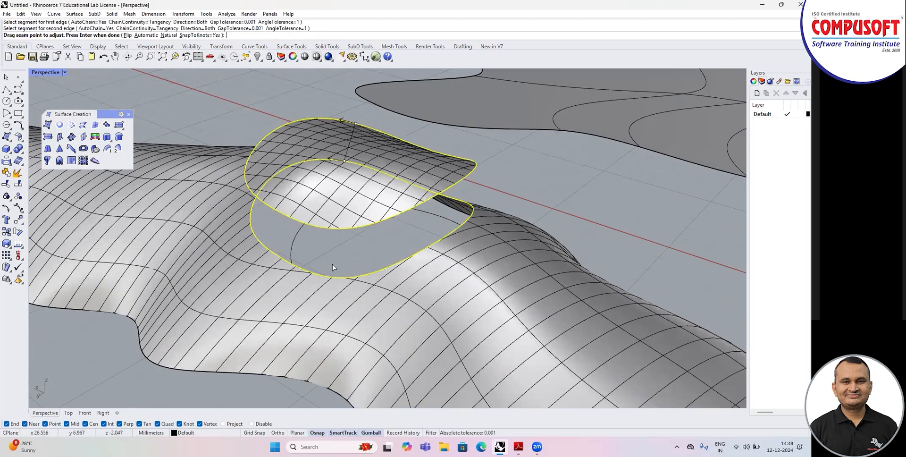
right_click_drag(333, 264, 447, 266)
right_click_drag(381, 268, 521, 238)
key("Return")
left_click_drag(455, 178, 289, 198)
right_click_drag(358, 245, 470, 272)
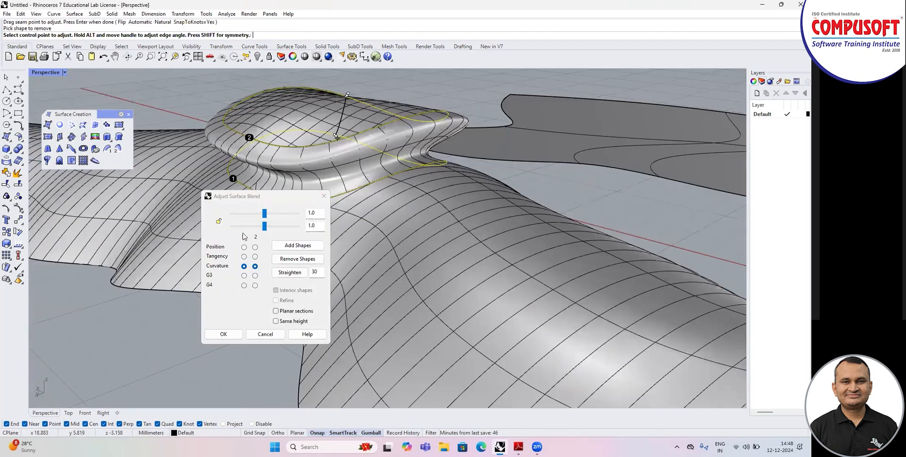
Step: Set the blend's first bulge to 0.304 and the second to 1.558, with G3 continuity on both edges
left_click_drag(265, 213, 236, 212)
left_click(244, 275)
left_click(254, 275)
Step: Try Tangency, G4 and G3 continuity on both edges of the surface blend
left_click(244, 257)
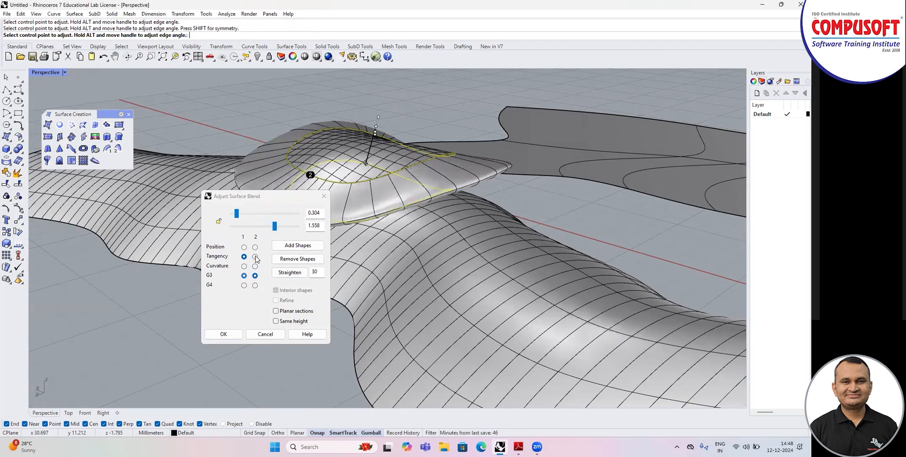
left_click(255, 257)
left_click(244, 285)
left_click(254, 285)
left_click(244, 276)
left_click(254, 276)
Step: Set both blend edges to Tangency, adjust the first bulge to 1.181, and create the blend surface
left_click(243, 256)
left_click(255, 257)
left_click_drag(240, 213, 253, 230)
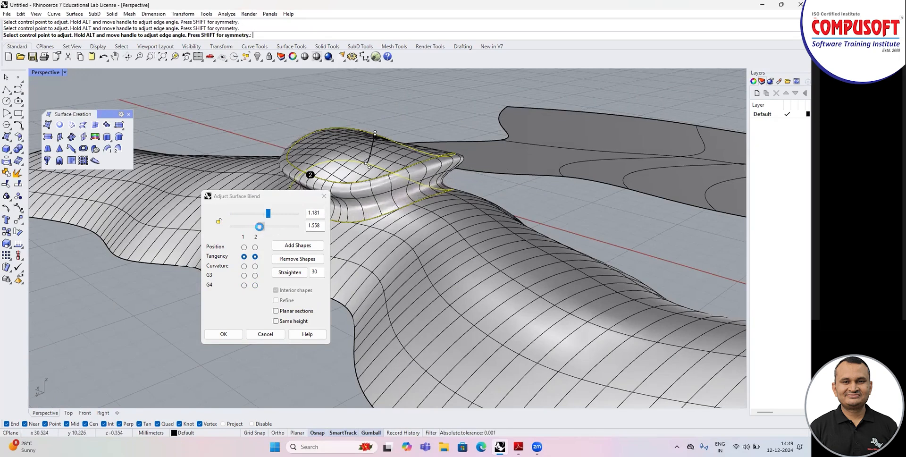
left_click(224, 334)
Step: Examine the blend between patch and wavy surface in Rendered display mode, and return the perspective view to Shaded
right_click_drag(283, 325, 260, 267)
scroll(366, 256, "down", 5)
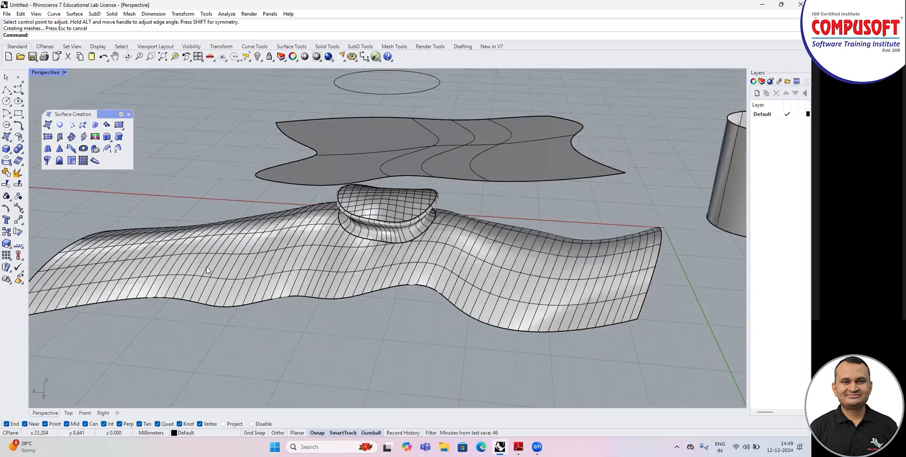
right_click_drag(336, 267, 50, 90)
left_click(64, 72)
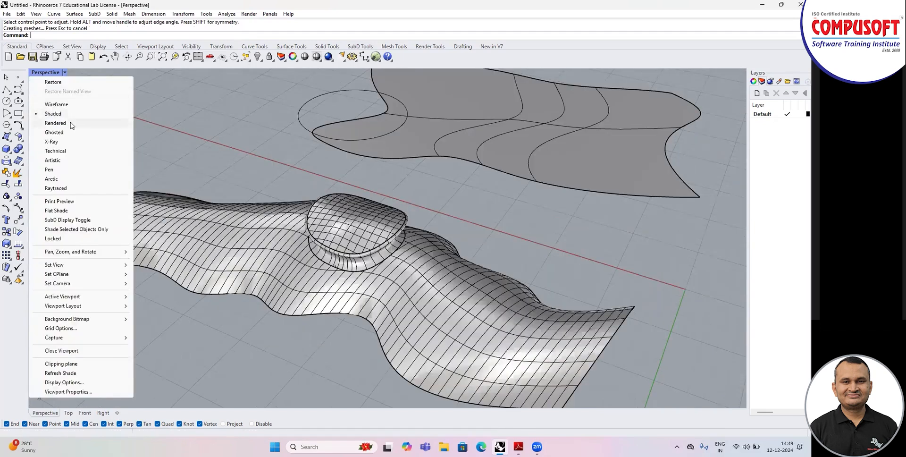
left_click(72, 121)
scroll(377, 250, "up", 5)
scroll(382, 257, "down", 5)
right_click_drag(432, 288, 351, 251)
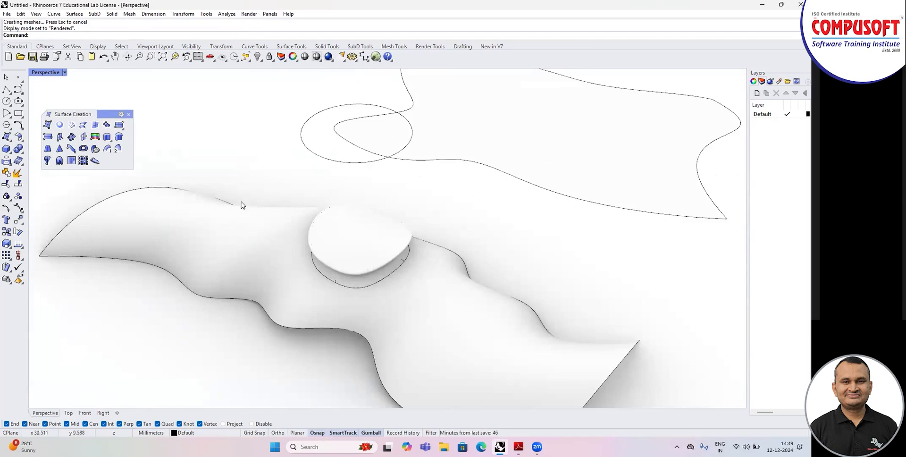
scroll(331, 218, "down", 5)
scroll(597, 218, "up", 2)
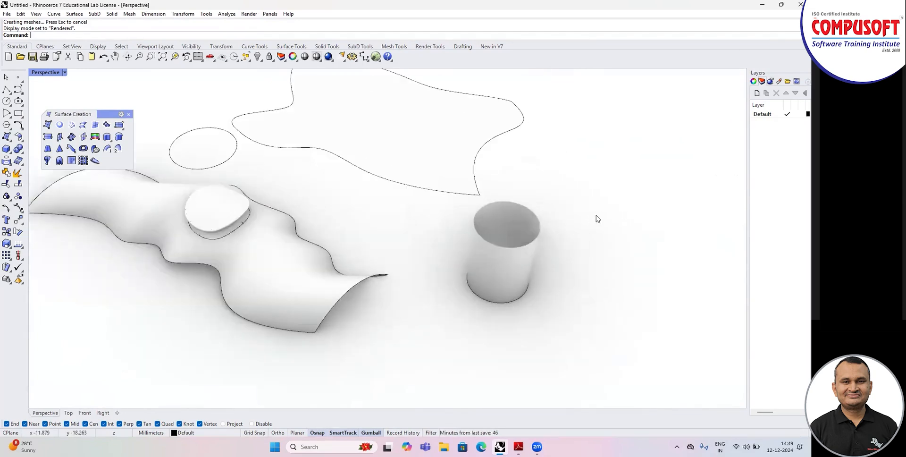
right_click_drag(551, 248, 529, 238)
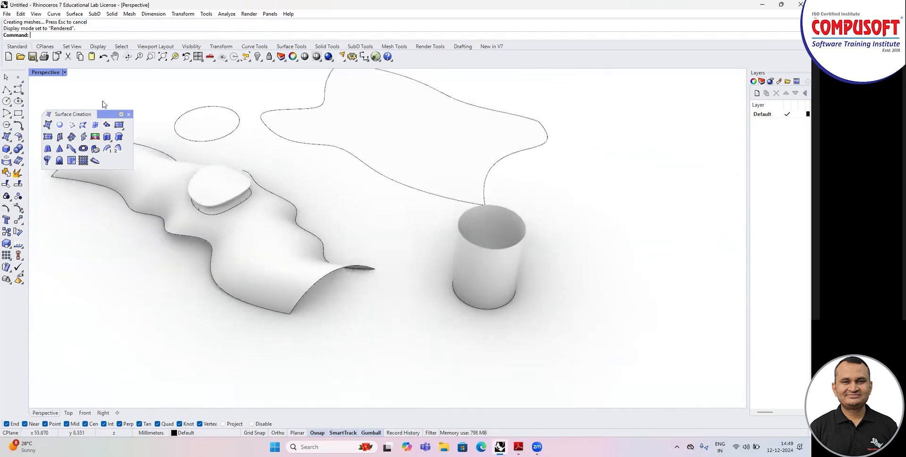
left_click(65, 72)
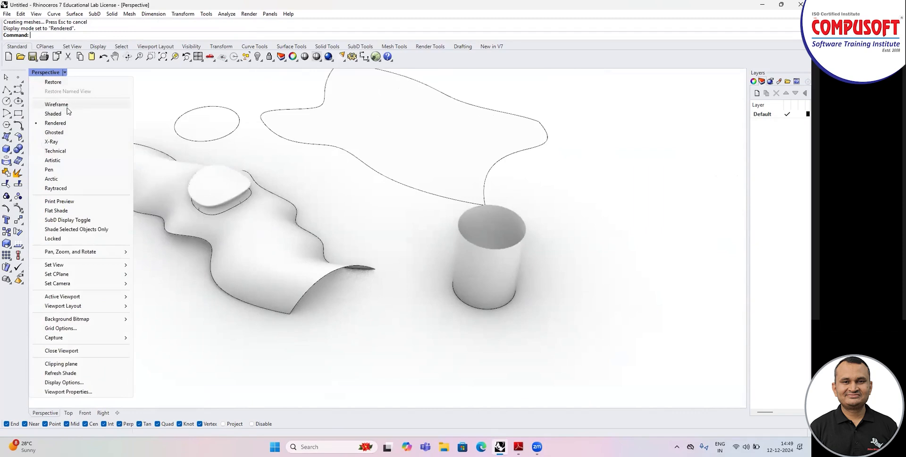
left_click(68, 113)
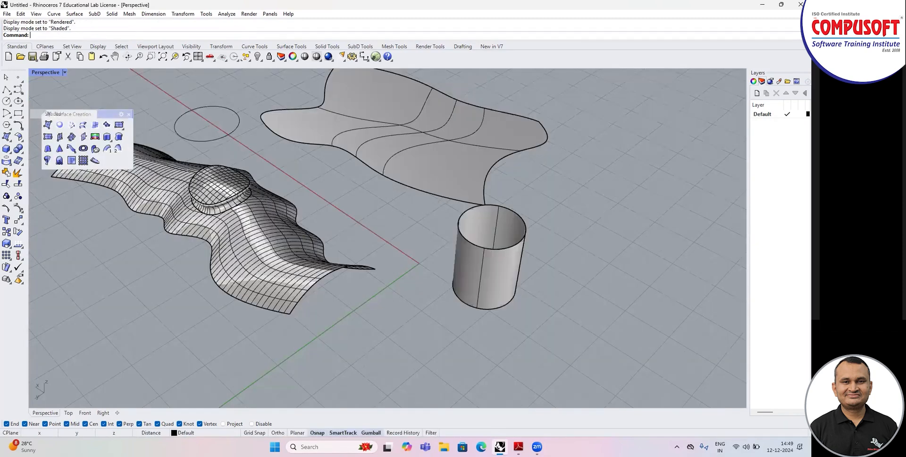
Step: Cap both open ends of the cylinder with the Cap command
type("cap")
key("Return")
left_click(480, 262)
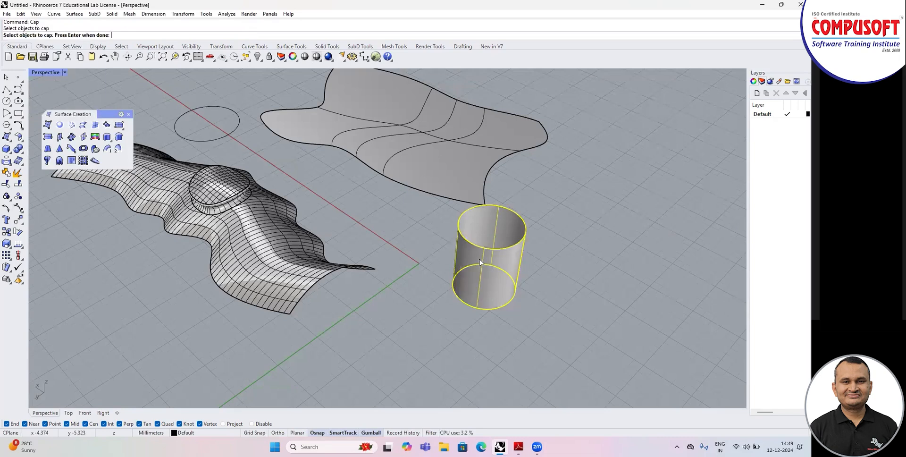
key("Return")
right_click_drag(505, 264, 470, 233)
scroll(486, 266, "up", 5)
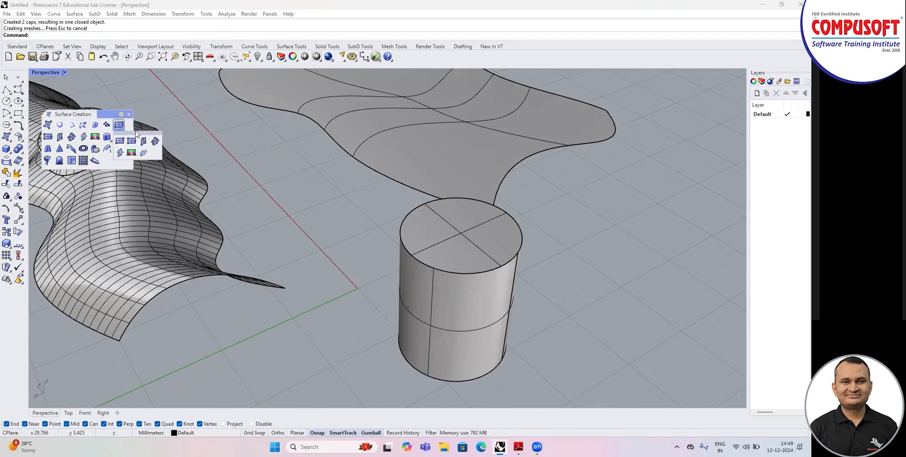
Step: Create a corner-to-corner rectangular plane on the ground in front of the cylinder, keeping the plane tools accessible
left_click_drag(154, 125, 177, 113)
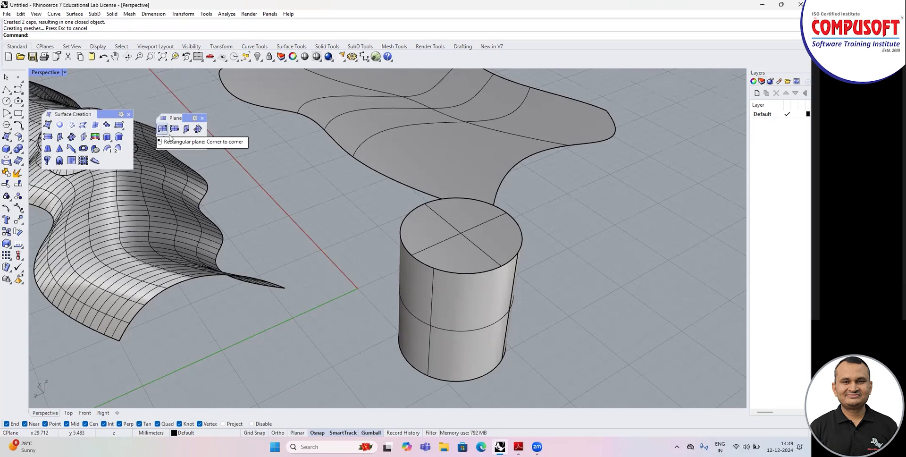
left_click(165, 132)
scroll(368, 196, "down", 5)
left_click(236, 317)
left_click(397, 333)
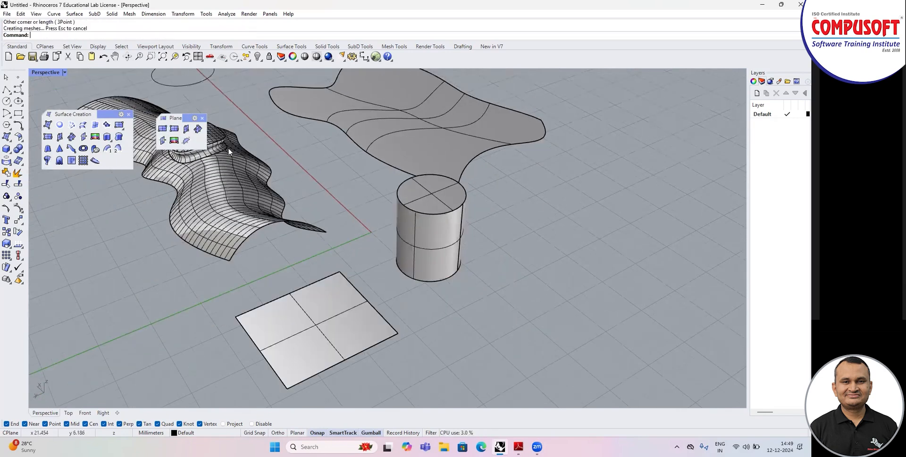
Step: Create a three-point rectangular plane on the ground beside the first plane, near the cylinder
left_click(176, 131)
left_click(435, 317)
left_click(487, 358)
left_click(579, 291)
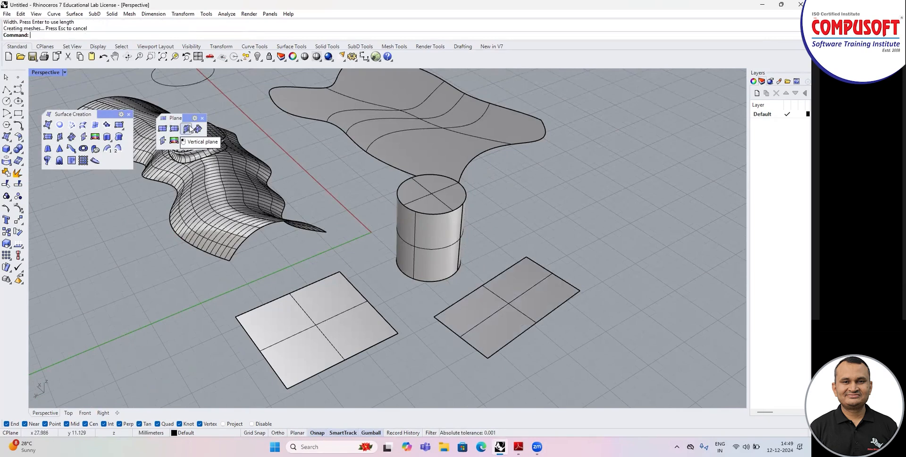
Step: Create a vertical plane standing on the ground in front of the wavy surface
left_click(141, 259)
left_click(181, 330)
left_click(131, 215)
Step: Start the Points command for placing multiple point objects
right_click_drag(238, 324, 259, 313)
scroll(250, 259, "down", 2)
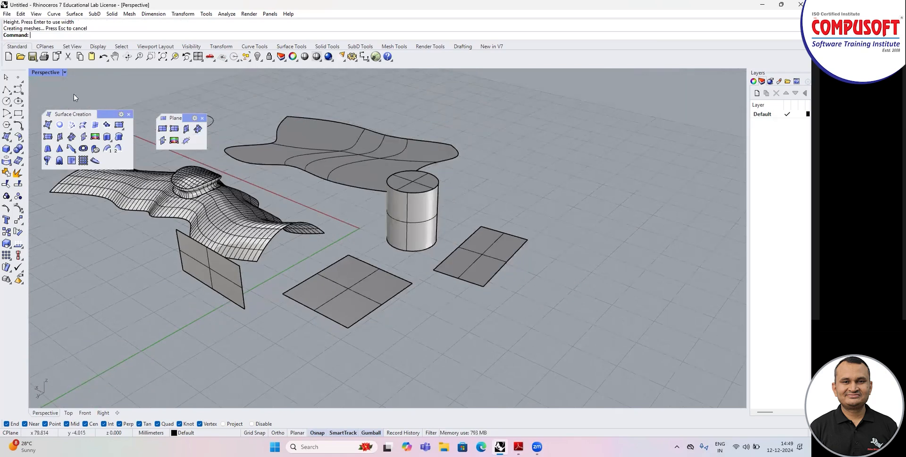
left_click(17, 78)
left_click(42, 81)
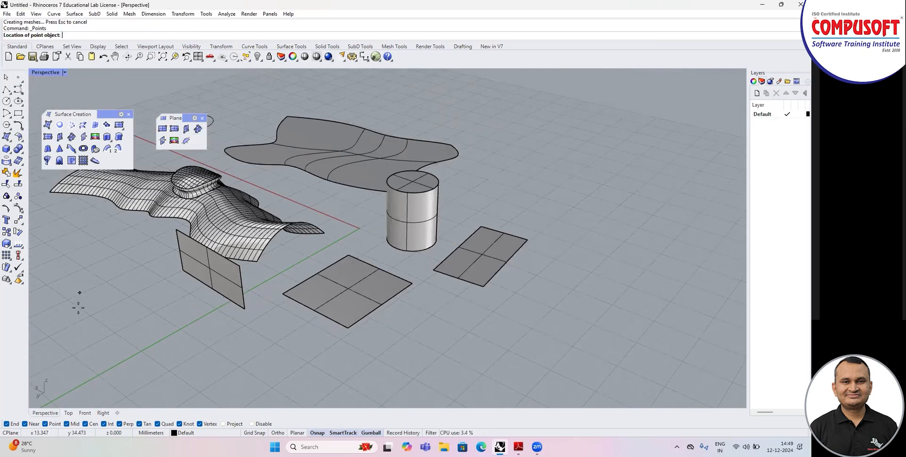